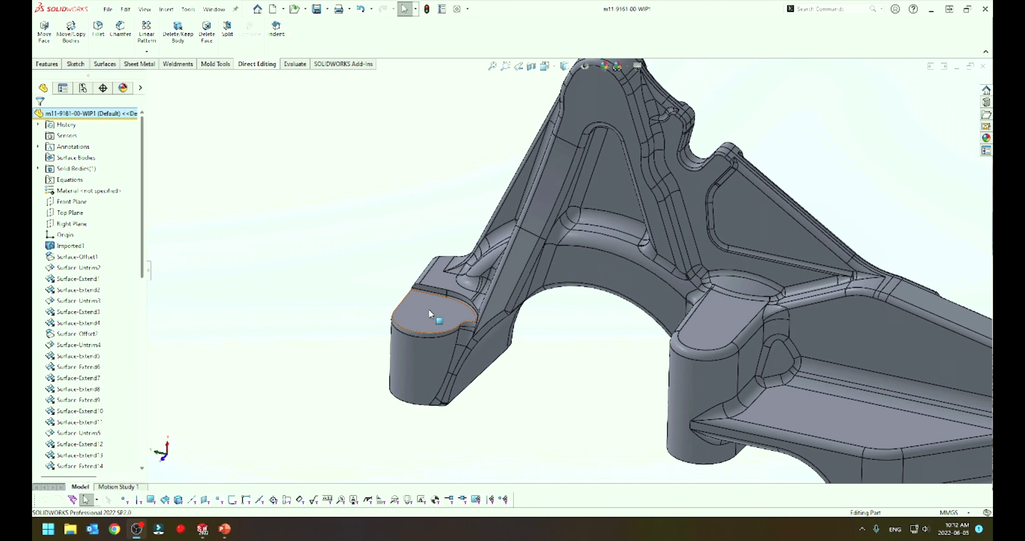
# Try dragging the freeze bar lower in the part's FeatureManager tree
pyautogui.scroll(-3, 415, 328)
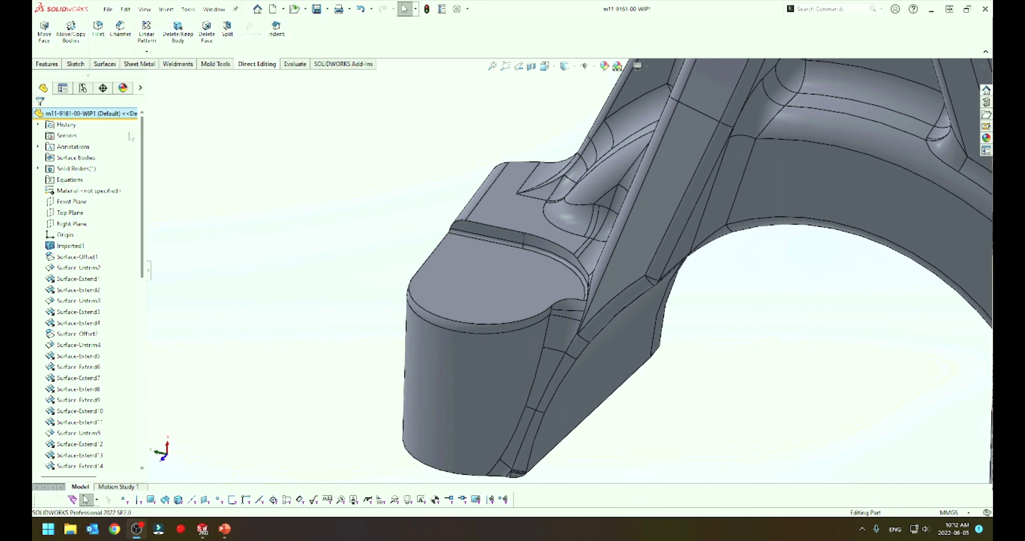
pyautogui.click(228, 158)
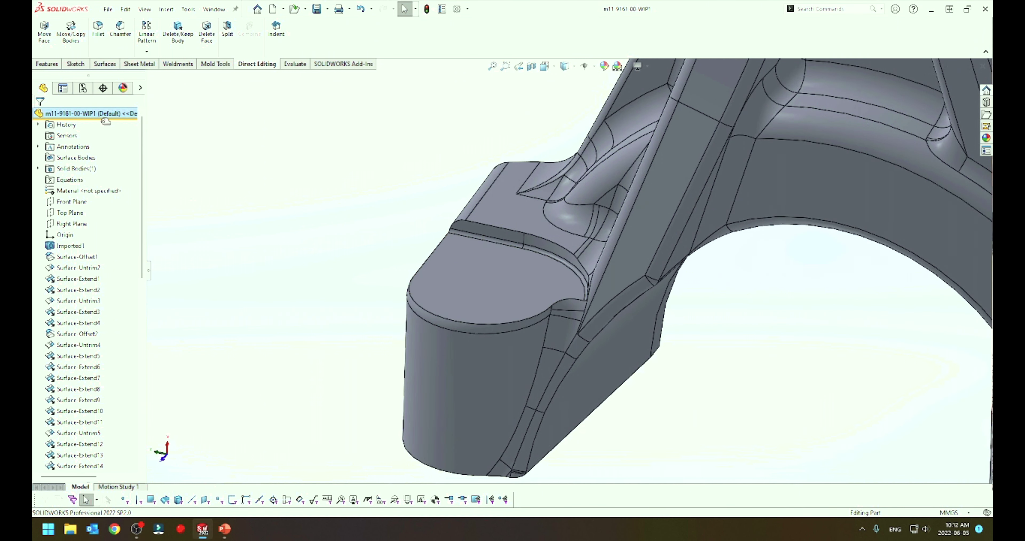
pyautogui.moveTo(105, 122)
pyautogui.mouseDown()
pyautogui.moveTo(105, 411)
pyautogui.moveTo(81, 127)
pyautogui.mouseUp()
# Turn on Enable Freeze bar in System Options > General, then reopen Options to verify and close
pyautogui.click(456, 10)
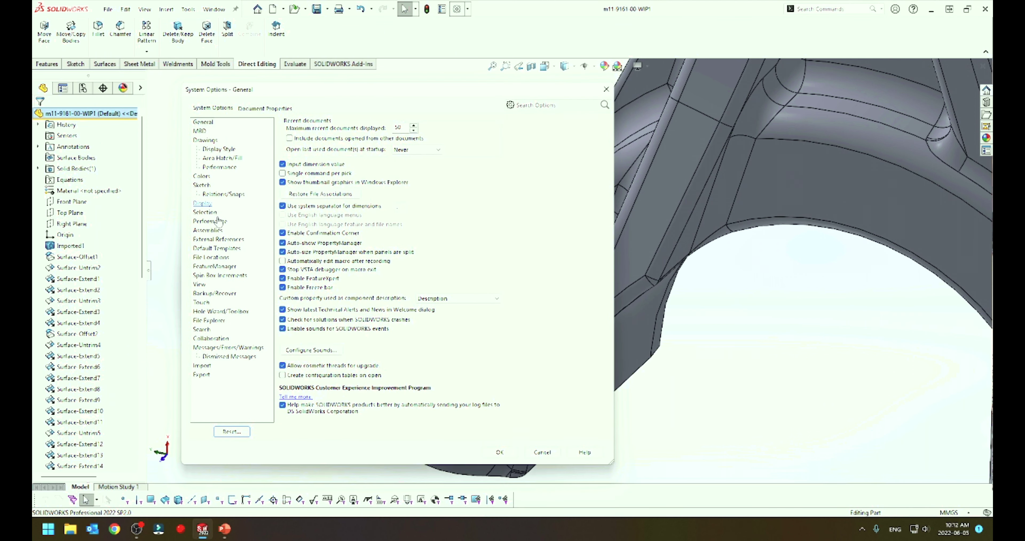
pyautogui.click(283, 287)
pyautogui.click(491, 452)
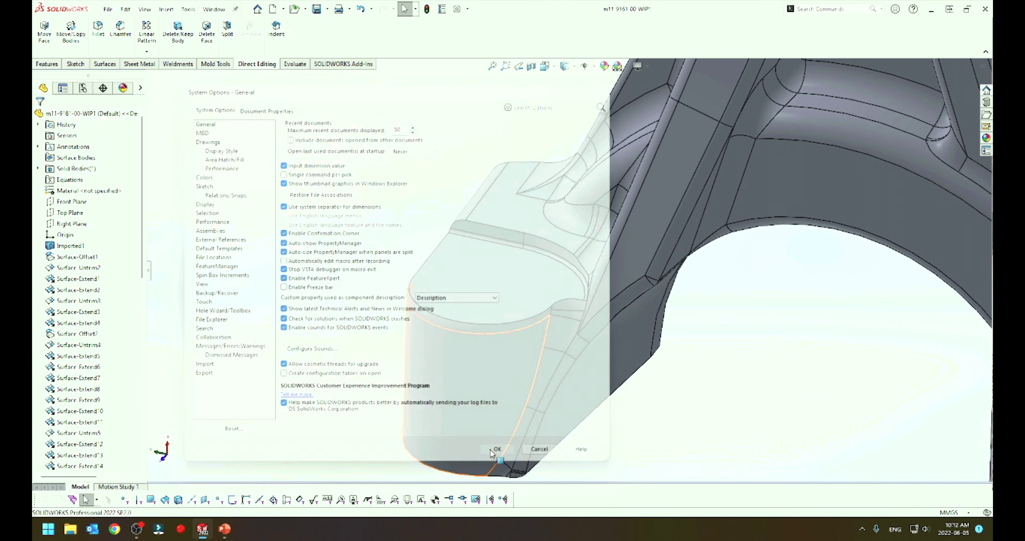
pyautogui.click(456, 9)
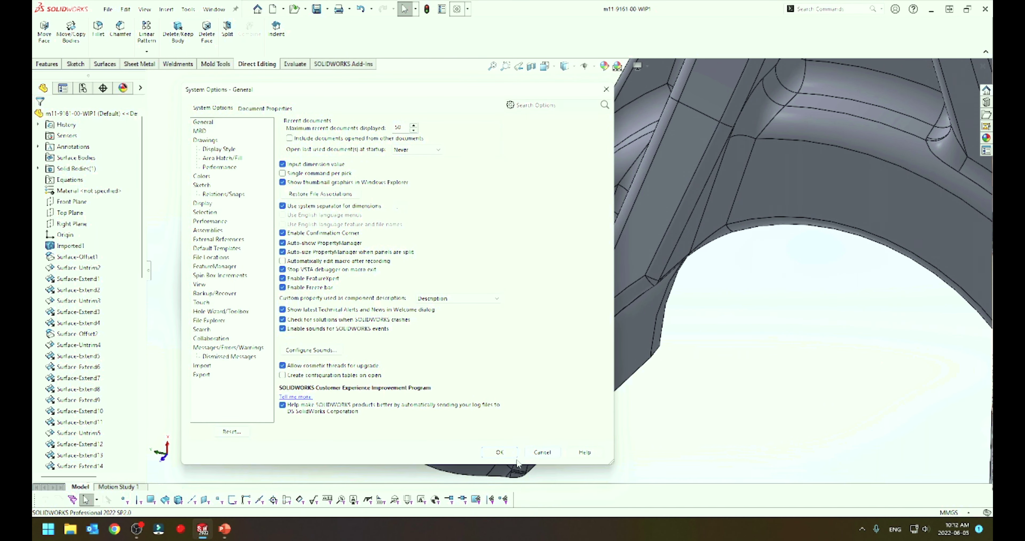
pyautogui.click(509, 454)
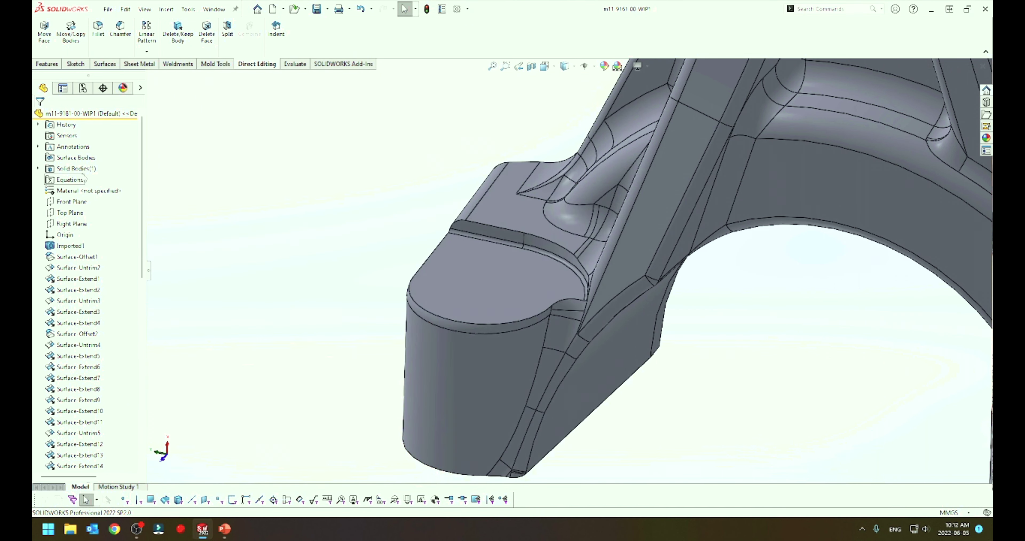
# Drag the freeze bar down below DeleteFace1 to freeze the whole history
pyautogui.click(94, 114)
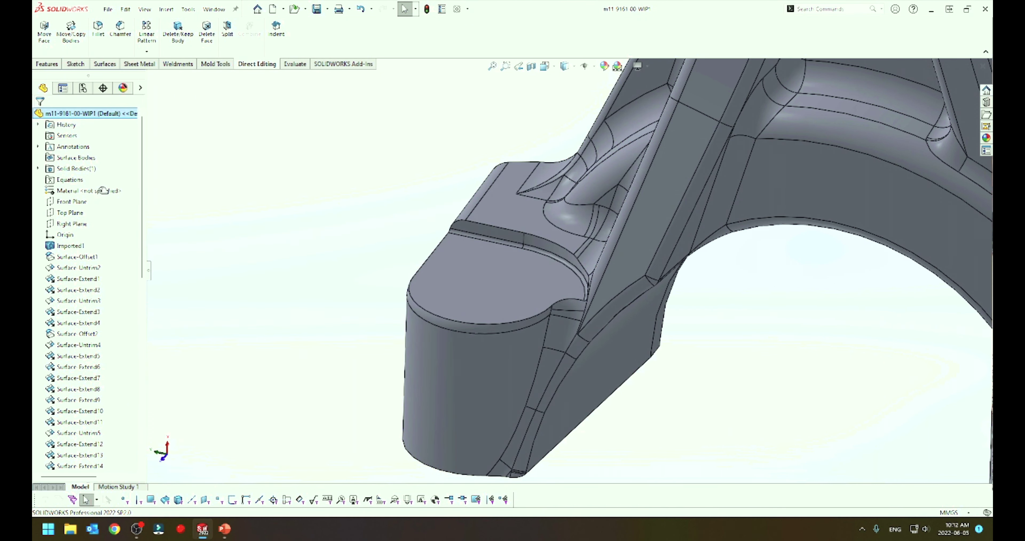
pyautogui.moveTo(79, 421); pyautogui.dragTo(95, 387)
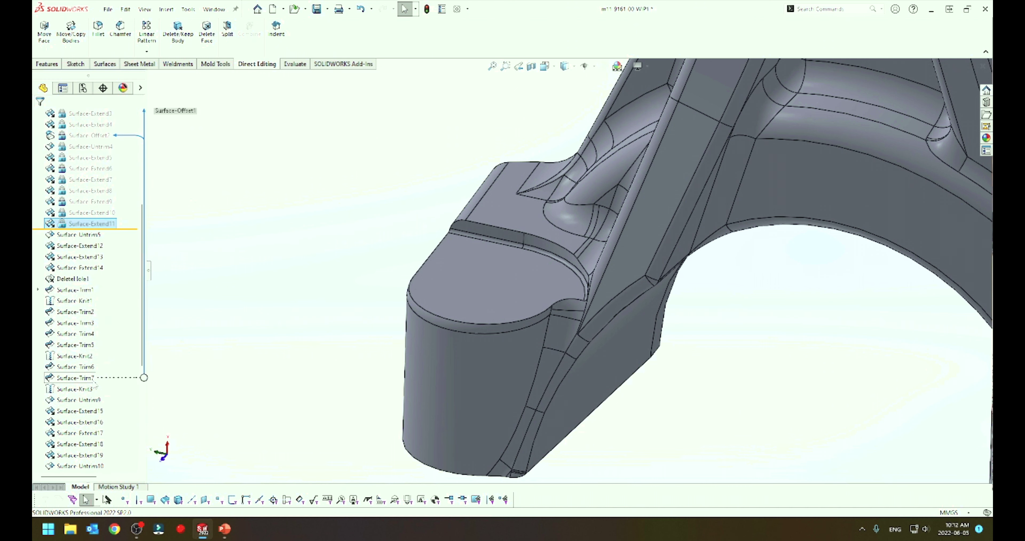
pyautogui.scroll(-2, 95, 384)
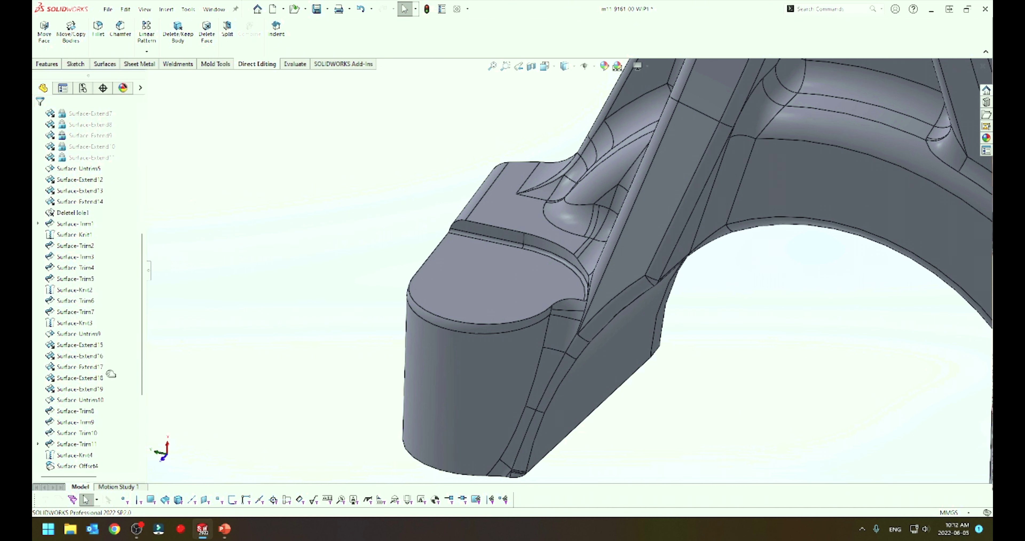
pyautogui.moveTo(110, 374); pyautogui.dragTo(92, 469)
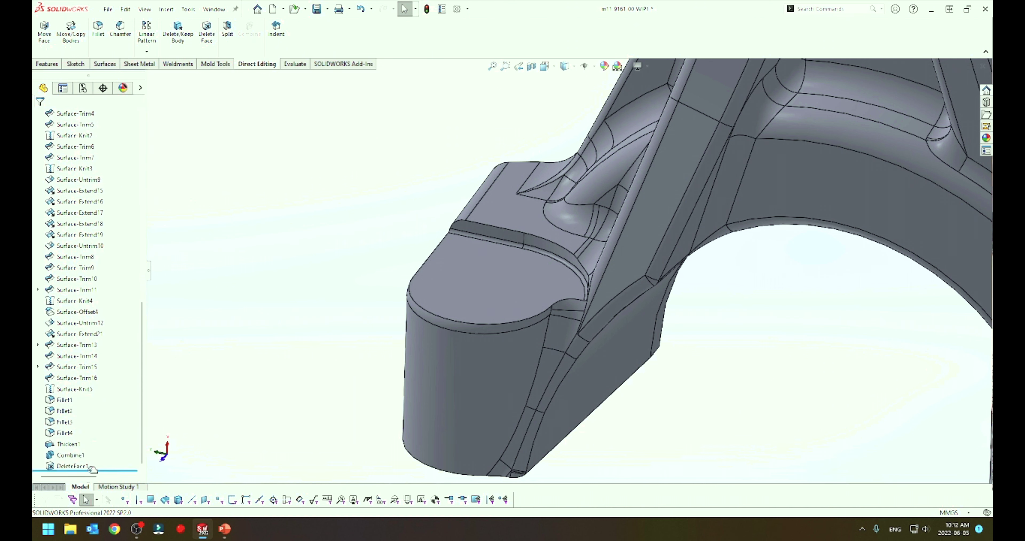
pyautogui.moveTo(92, 469); pyautogui.dragTo(99, 406)
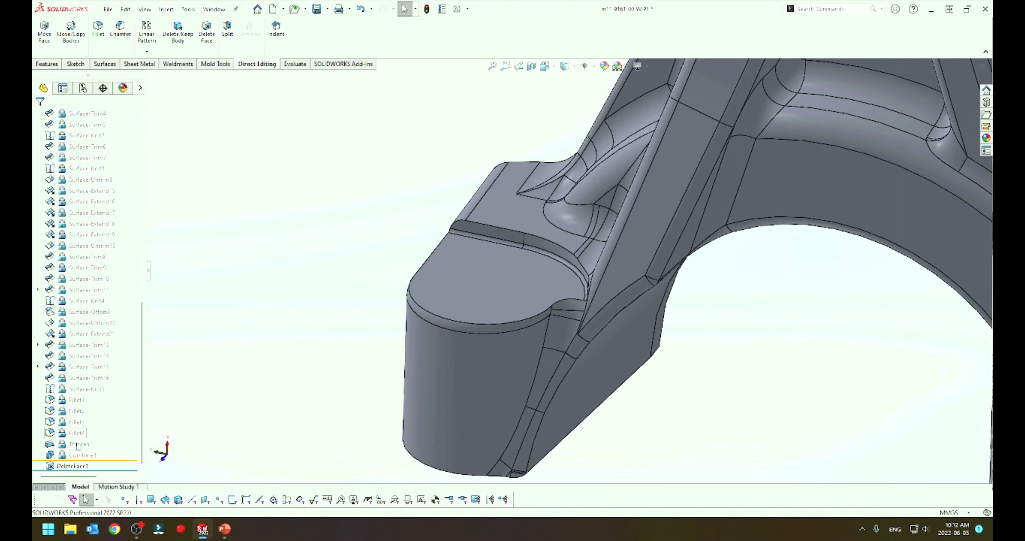
pyautogui.moveTo(101, 460); pyautogui.dragTo(103, 470)
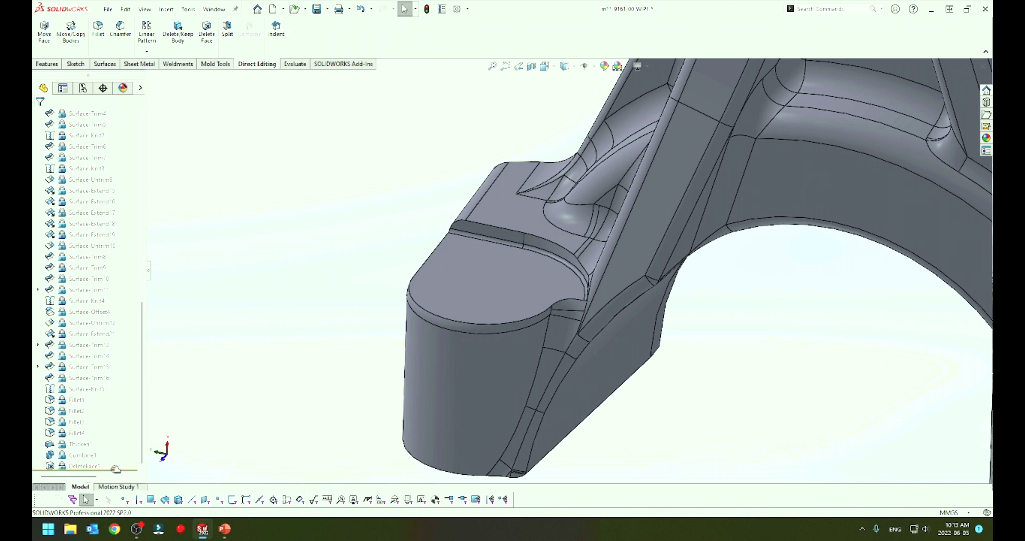
# Return the freeze bar to the top of the tree, unfreezing every feature
pyautogui.moveTo(88, 469)
pyautogui.moveTo(109, 470); pyautogui.dragTo(116, 377)
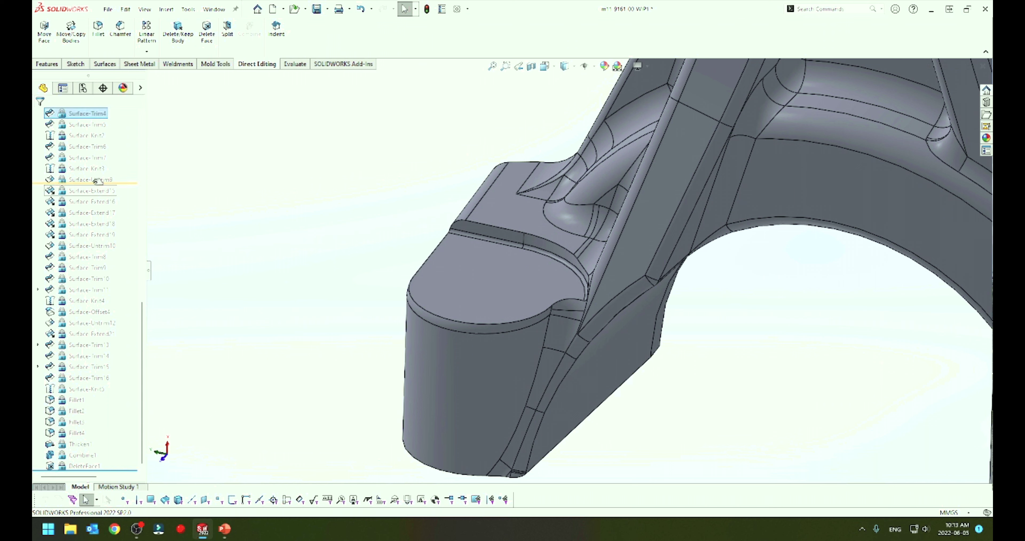
pyautogui.scroll(10, 87, 128)
pyautogui.moveTo(88, 114); pyautogui.dragTo(87, 117)
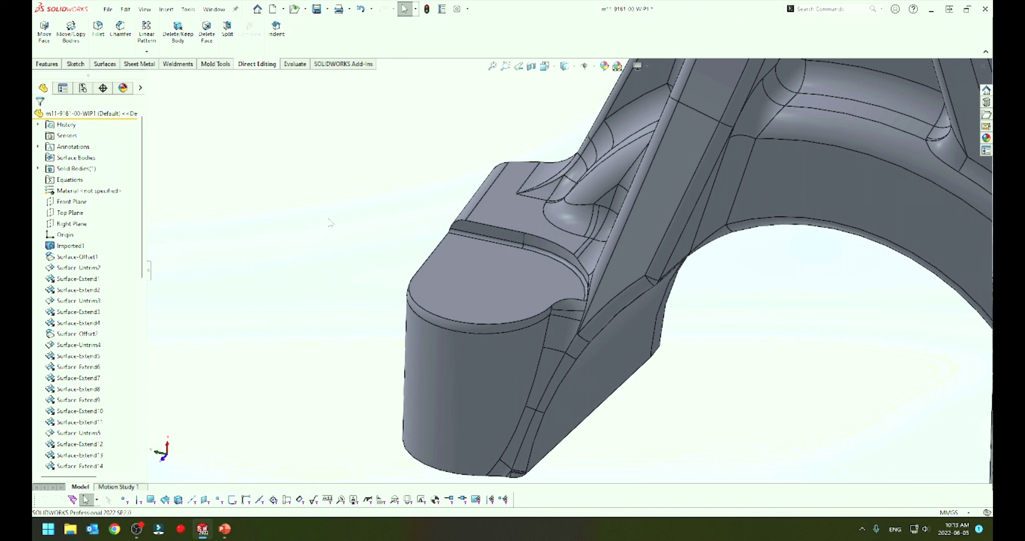
# Move the freeze bar back to the end of the tree, through DeleteFace1
pyautogui.click(115, 115)
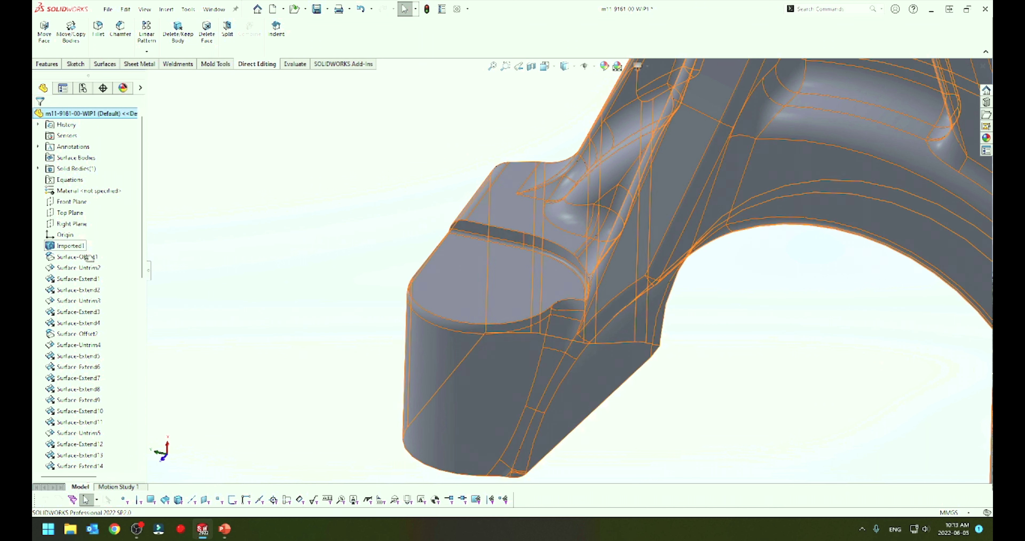
pyautogui.scroll(-5, 114, 463)
pyautogui.scroll(-5, 111, 465)
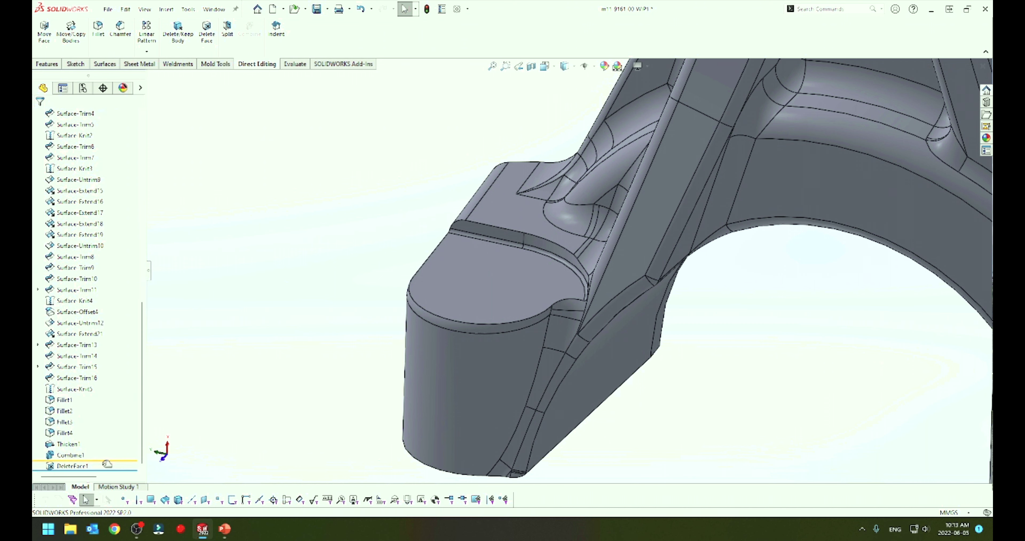
pyautogui.click(107, 468)
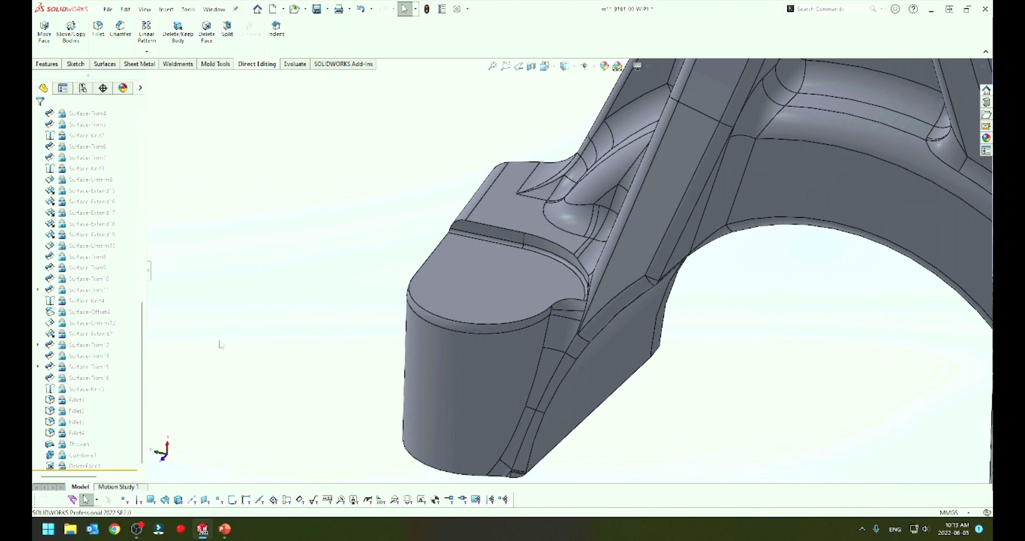
pyautogui.scroll(3, 487, 274)
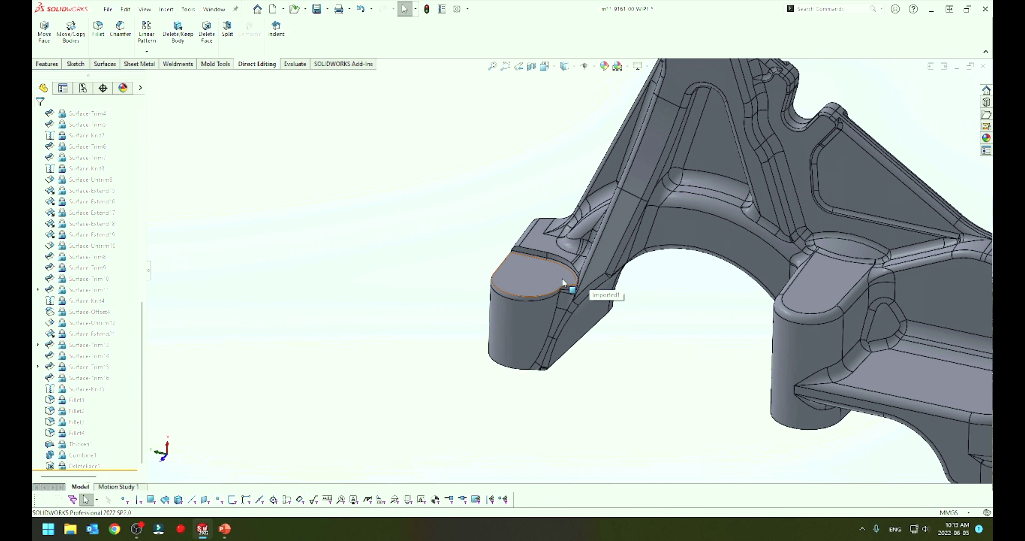
pyautogui.scroll(-3, 561, 277)
pyautogui.moveTo(530, 237)
pyautogui.mouseDown(button='middle')
pyautogui.moveTo(617, 297)
pyautogui.moveTo(570, 283)
pyautogui.moveTo(571, 272)
pyautogui.moveTo(579, 278)
pyautogui.moveTo(560, 286)
pyautogui.moveTo(554, 267)
pyautogui.mouseUp(button='middle')
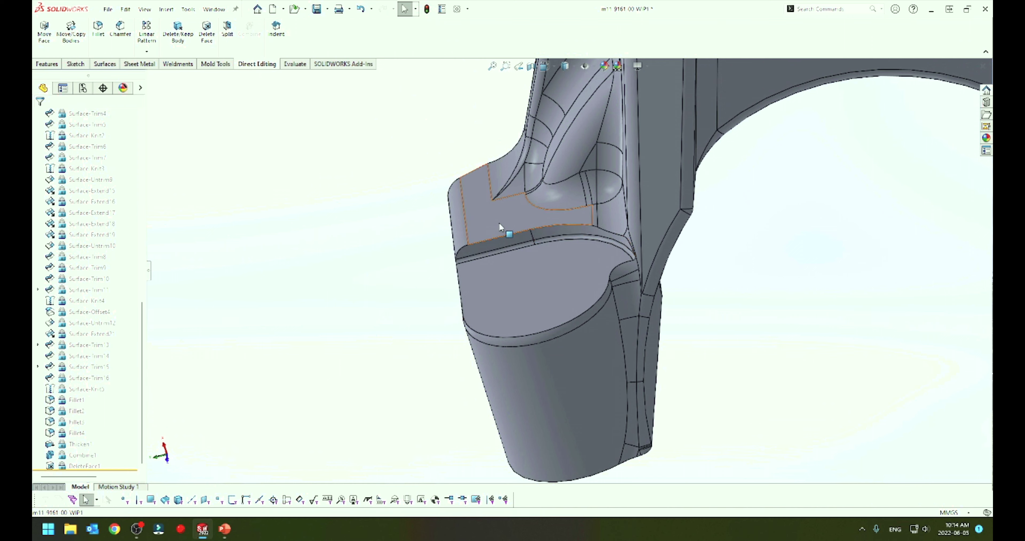
pyautogui.moveTo(503, 221); pyautogui.dragTo(553, 205, button='middle')
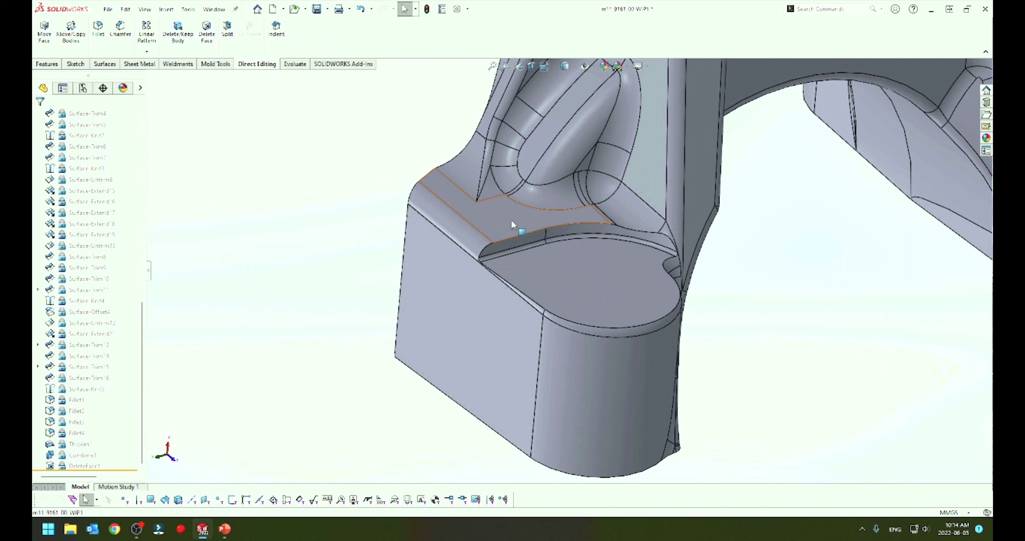
# Select the boss's ledge, front, curved lower and tall vertical faces, then clear the selection
pyautogui.click(527, 225)
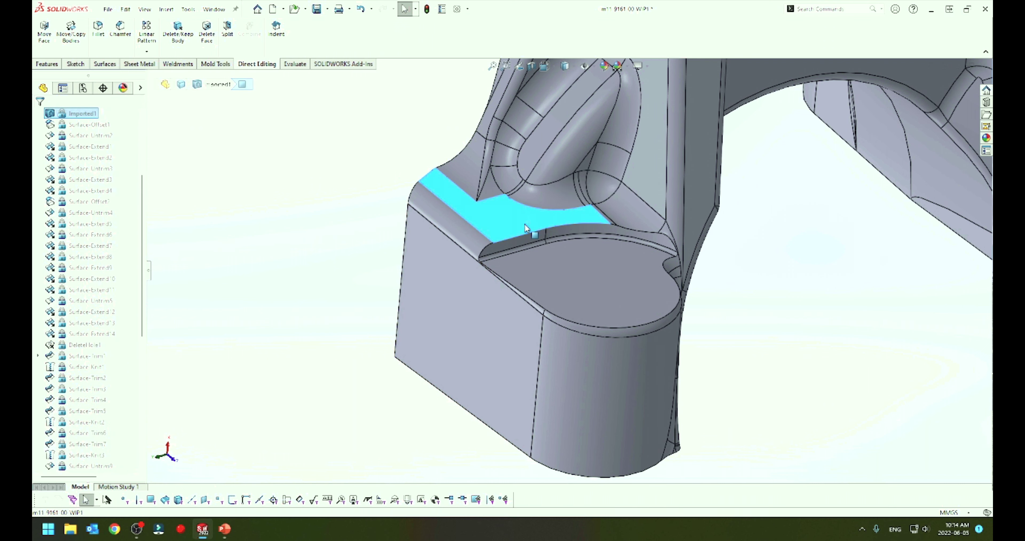
pyautogui.click(524, 337)
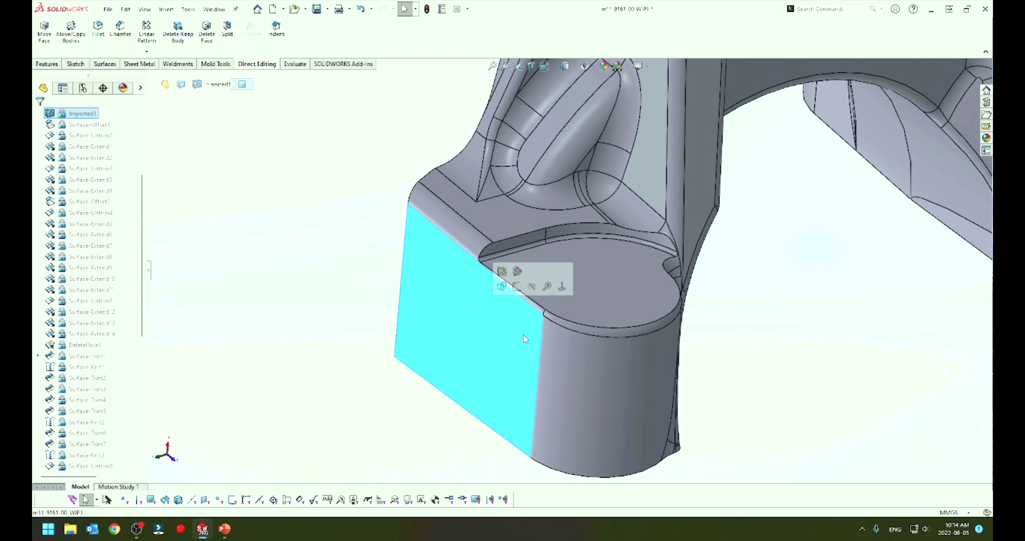
pyautogui.moveTo(612, 358)
pyautogui.mouseDown(button='middle')
pyautogui.moveTo(529, 367)
pyautogui.moveTo(557, 377)
pyautogui.mouseUp(button='middle')
pyautogui.click(557, 379)
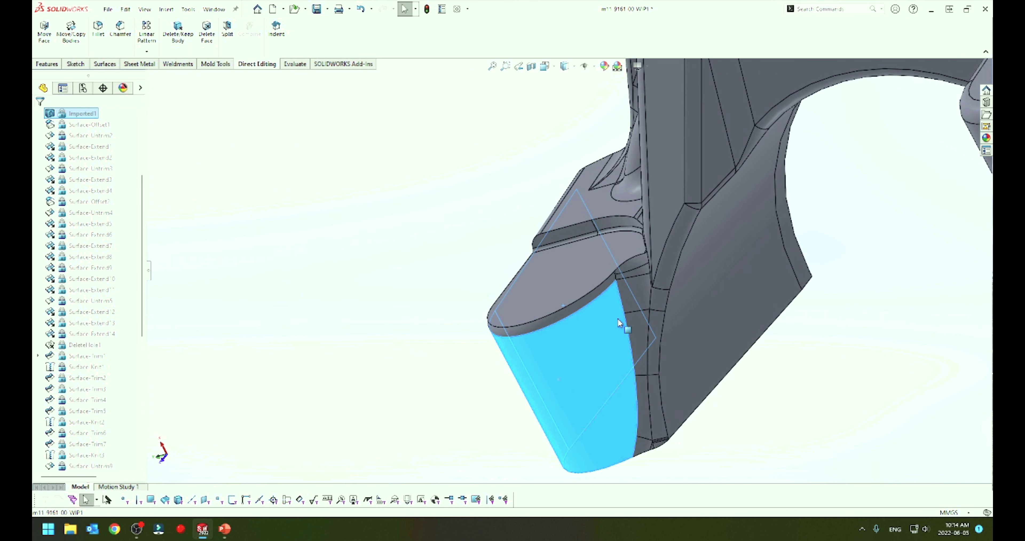
pyautogui.keyDown('ctrl'); pyautogui.click(651, 222); pyautogui.keyUp('ctrl')
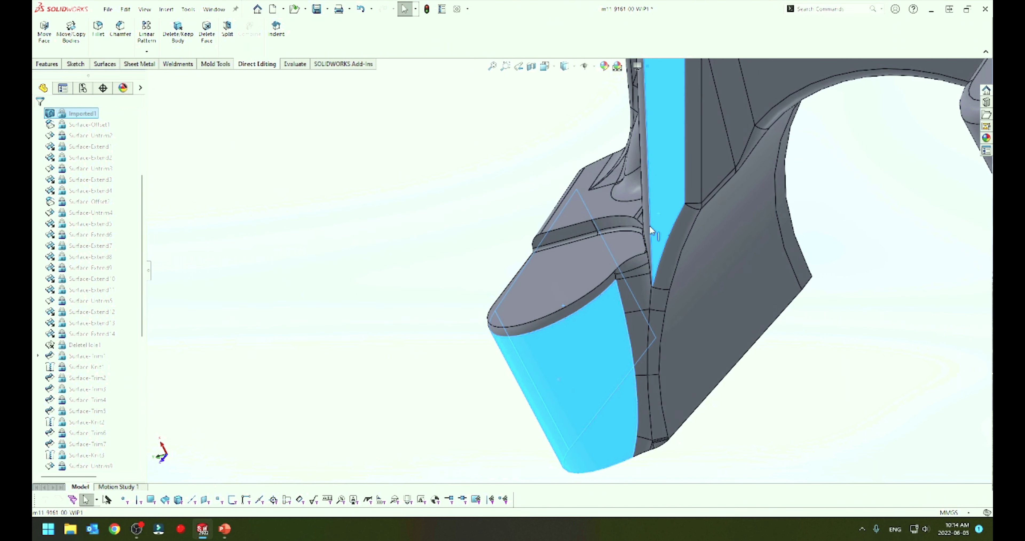
pyautogui.moveTo(649, 225); pyautogui.dragTo(621, 193, button='middle')
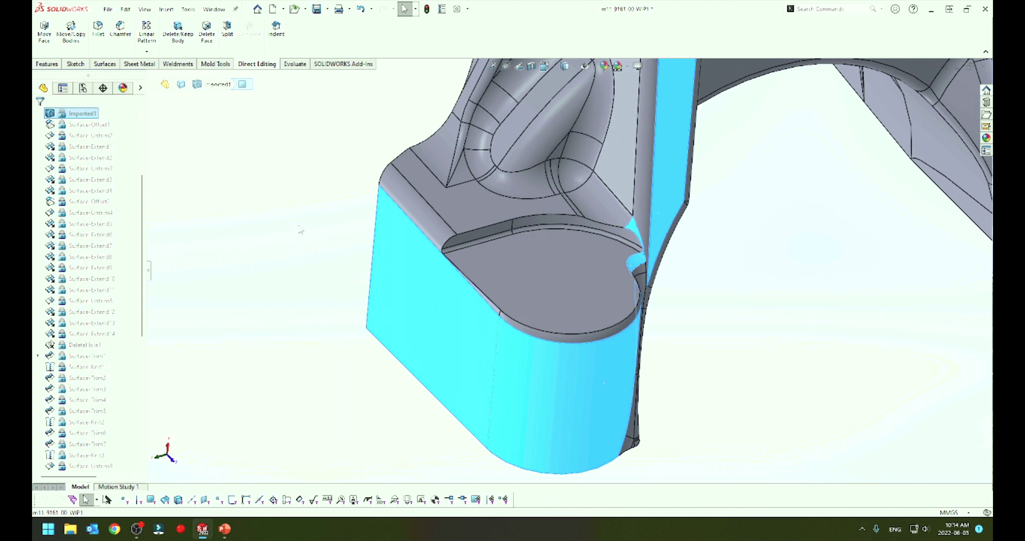
pyautogui.press('Escape')
# Try selecting the boss's flat side, rounded and corner faces, then clear again
pyautogui.click(463, 319)
pyautogui.keyDown('ctrl'); pyautogui.click(574, 364); pyautogui.keyUp('ctrl')
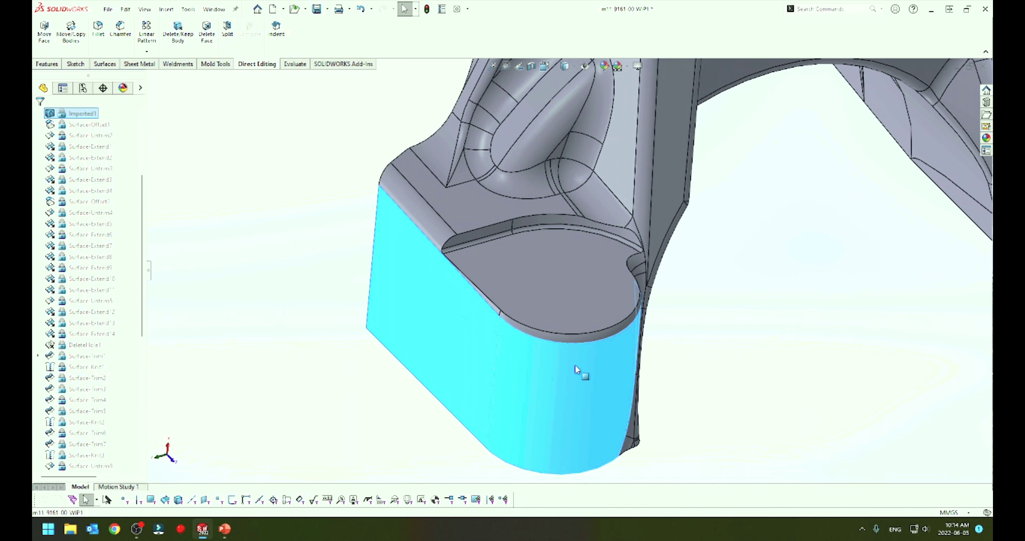
pyautogui.moveTo(575, 364)
pyautogui.mouseDown(button='middle')
pyautogui.moveTo(534, 347)
pyautogui.moveTo(425, 379)
pyautogui.moveTo(610, 294)
pyautogui.mouseUp(button='middle')
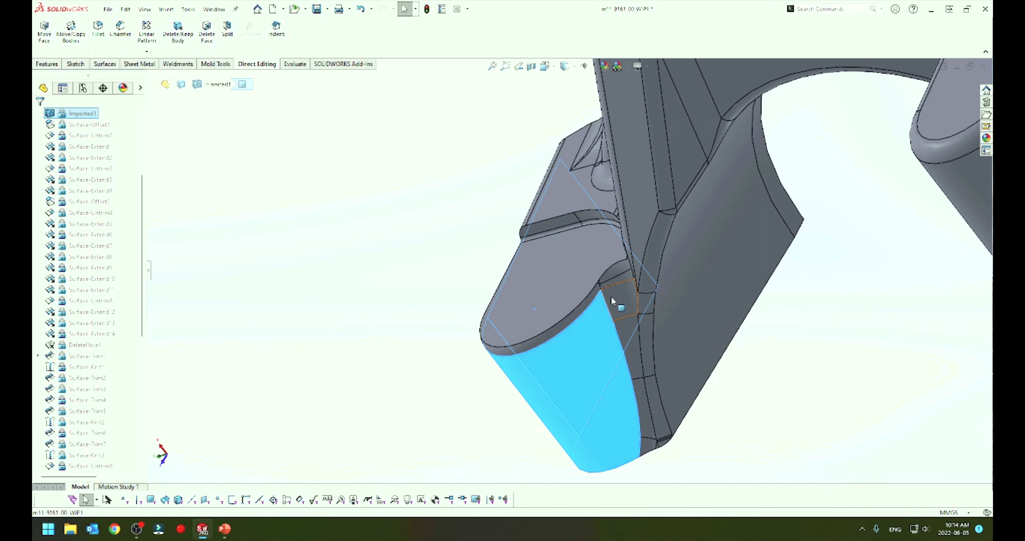
pyautogui.scroll(-5, 611, 294)
pyautogui.scroll(-3, 591, 293)
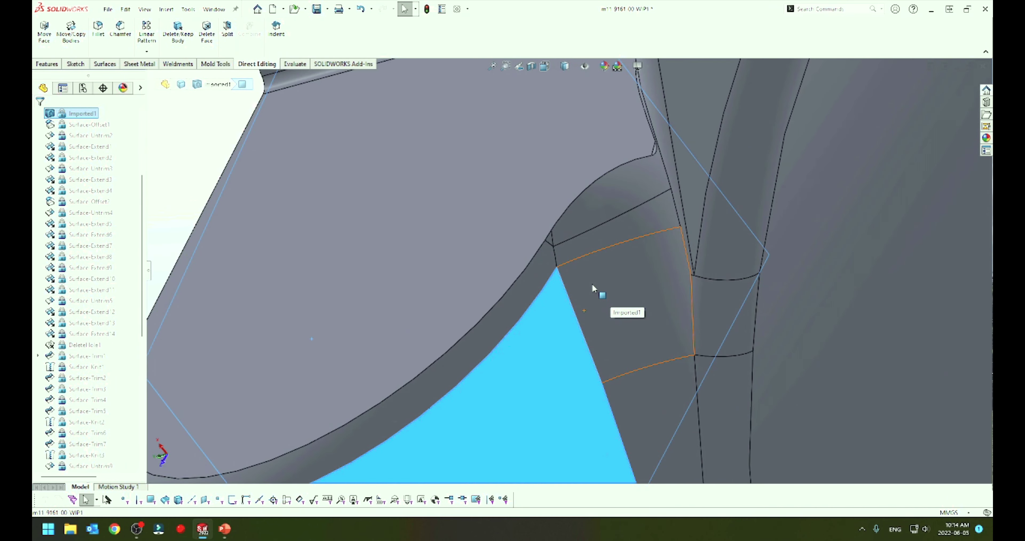
pyautogui.click(592, 288)
pyautogui.scroll(5, 544, 318)
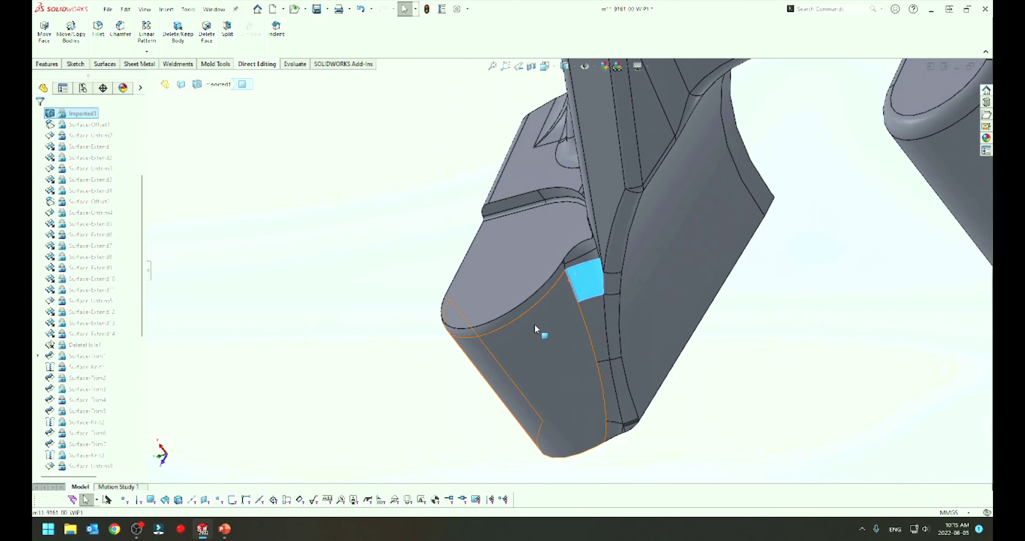
pyautogui.click(392, 292)
# Select the boss's flat side face, adjacent curved face and small corner face
pyautogui.moveTo(393, 293); pyautogui.dragTo(314, 360, button='middle')
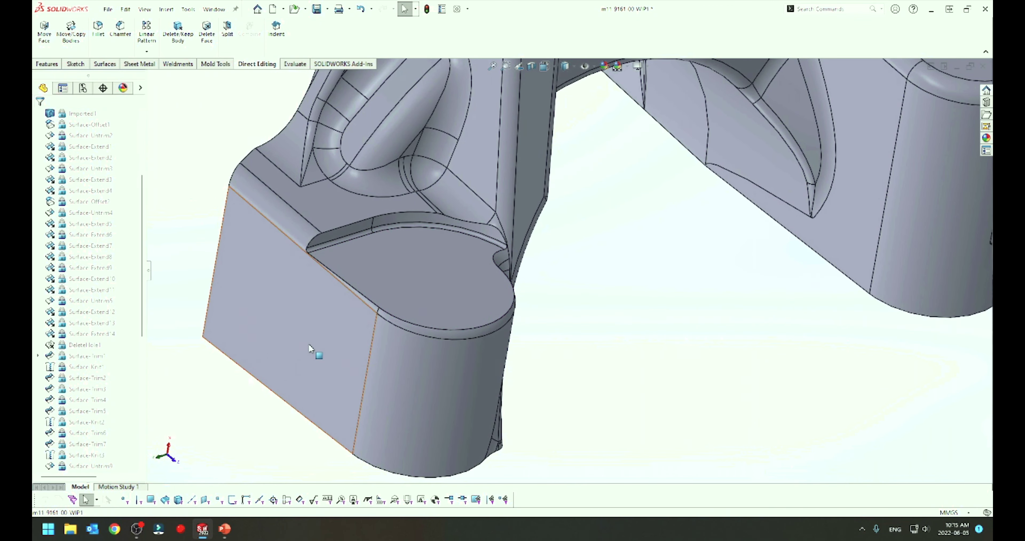
pyautogui.click(309, 348)
pyautogui.keyDown('ctrl'); pyautogui.click(435, 375); pyautogui.keyUp('ctrl')
pyautogui.moveTo(397, 363)
pyautogui.mouseDown(button='middle')
pyautogui.moveTo(313, 381)
pyautogui.moveTo(423, 338)
pyautogui.mouseUp(button='middle')
pyautogui.keyDown('ctrl'); pyautogui.click(466, 294); pyautogui.keyUp('ctrl')
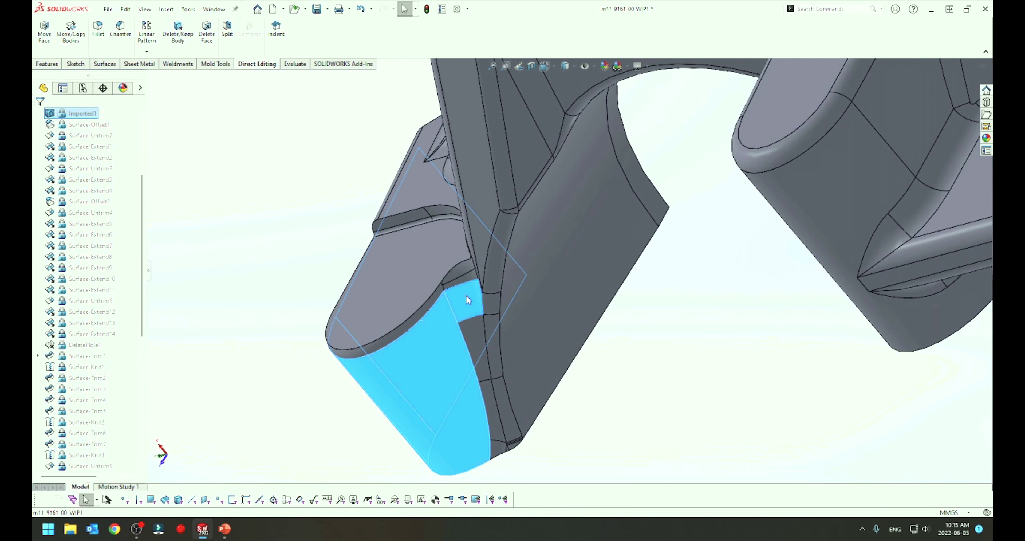
pyautogui.scroll(-3, 466, 296)
pyautogui.moveTo(550, 296); pyautogui.dragTo(608, 281, button='middle')
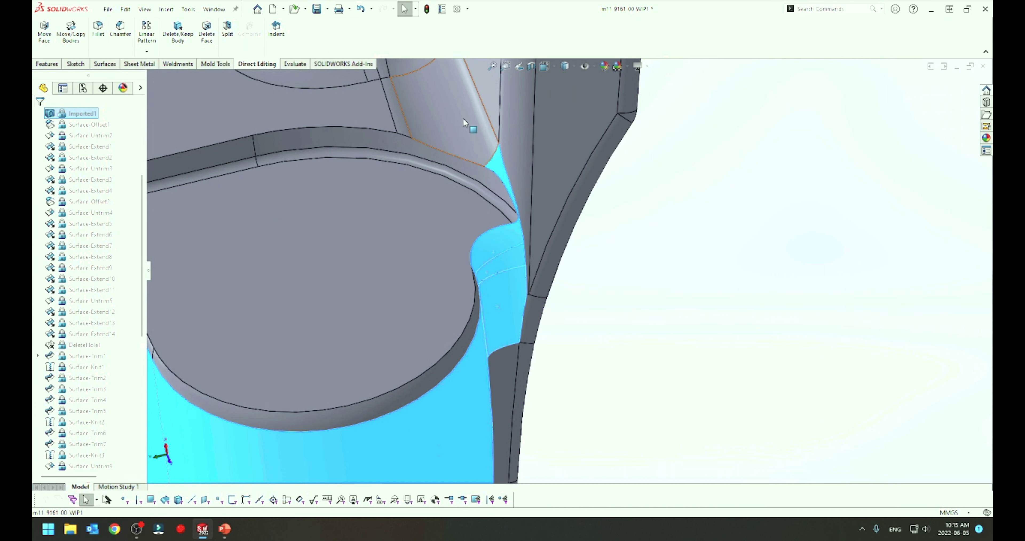
pyautogui.scroll(2, 445, 271)
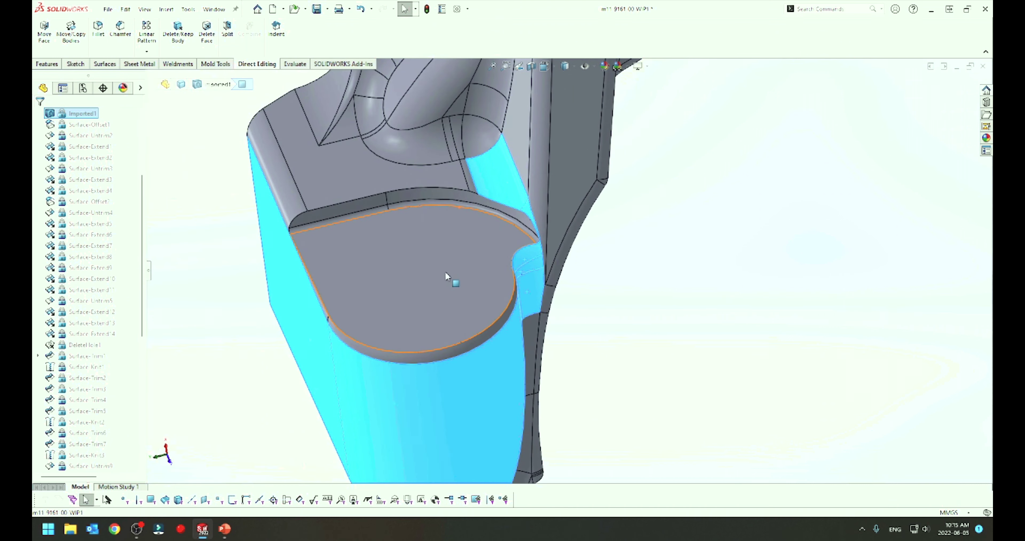
# Add the upper face around the boss and the thin strip face to the selection
pyautogui.keyDown('ctrl'); pyautogui.click(408, 176); pyautogui.keyUp('ctrl')
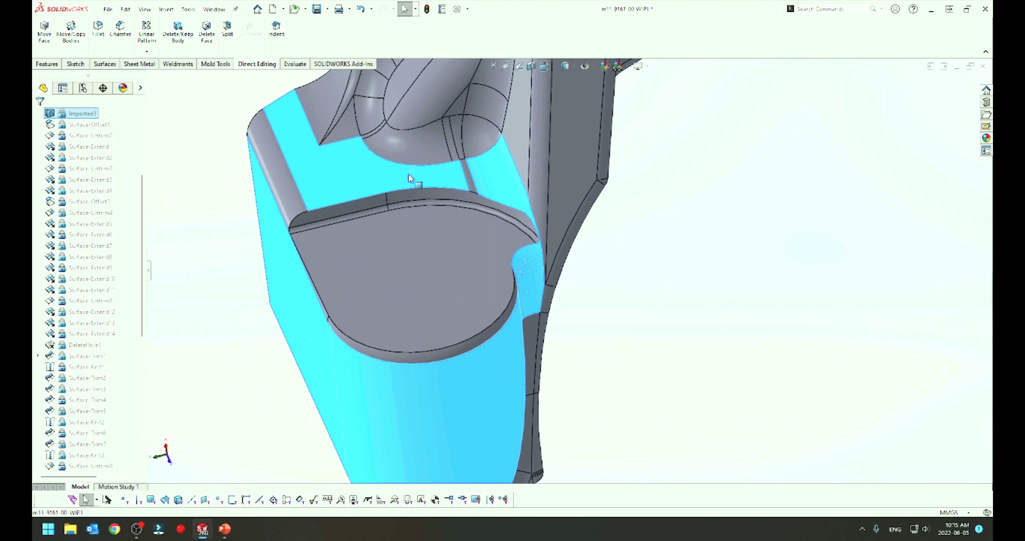
pyautogui.keyDown('ctrl'); pyautogui.click(467, 179); pyautogui.keyUp('ctrl')
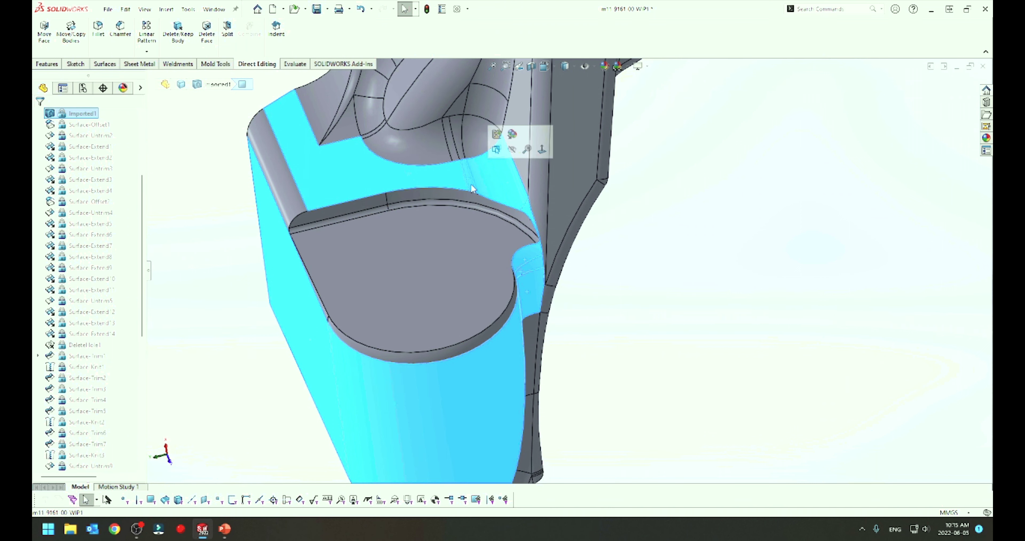
pyautogui.scroll(-2, 470, 187)
pyautogui.scroll(2, 476, 221)
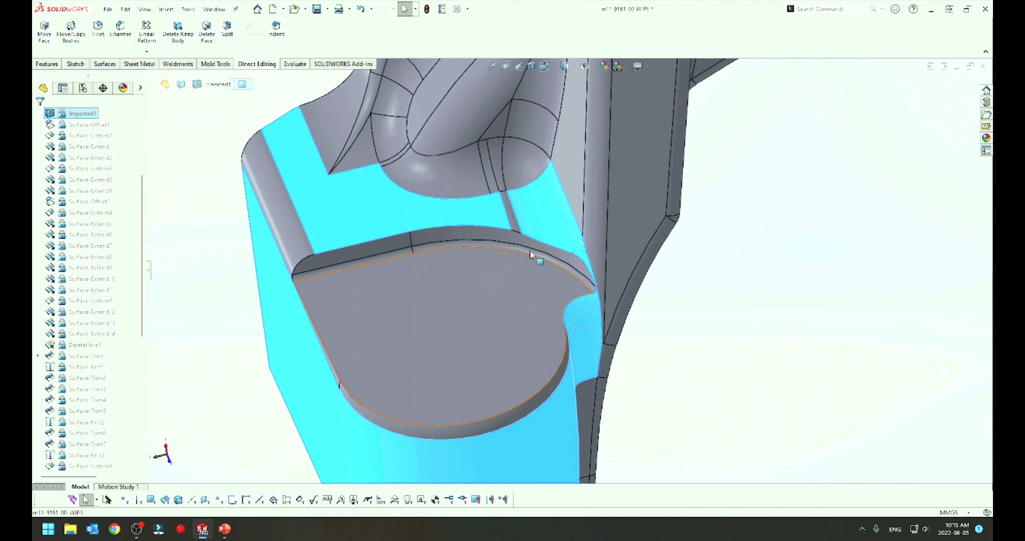
pyautogui.moveTo(530, 251); pyautogui.dragTo(493, 249, button='middle')
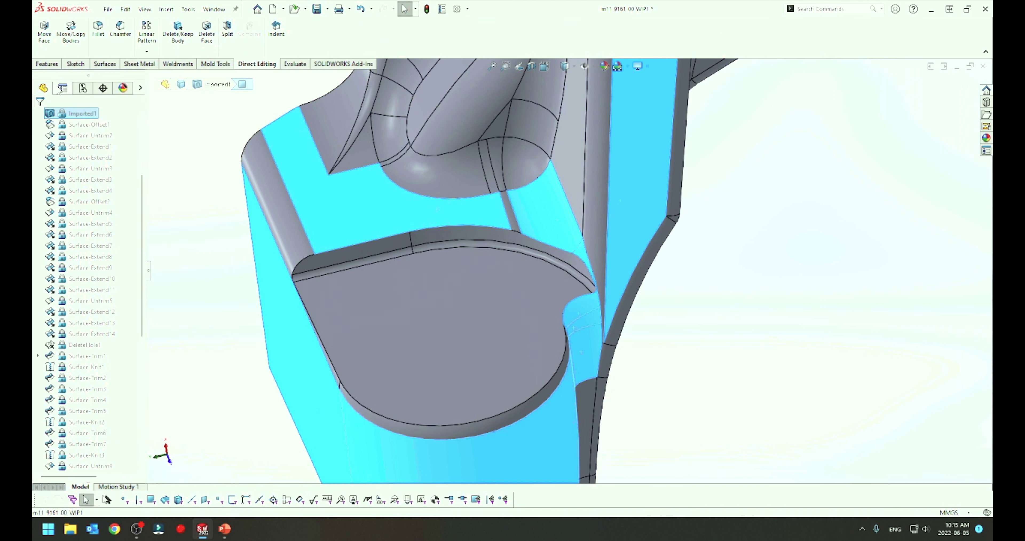
# Create a 0.0 mm Offset Surface copy of the eight selected boss faces
pyautogui.click(101, 64)
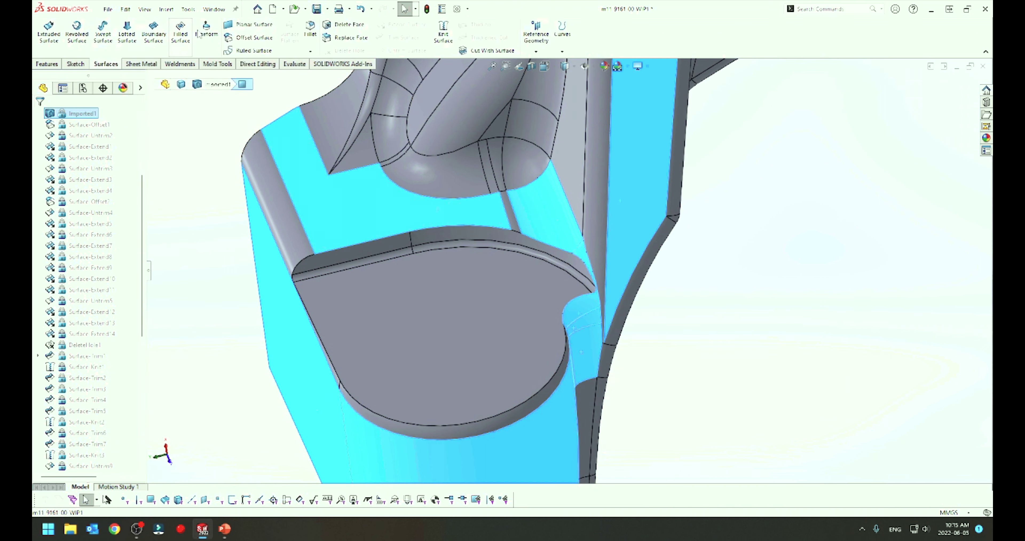
pyautogui.click(243, 38)
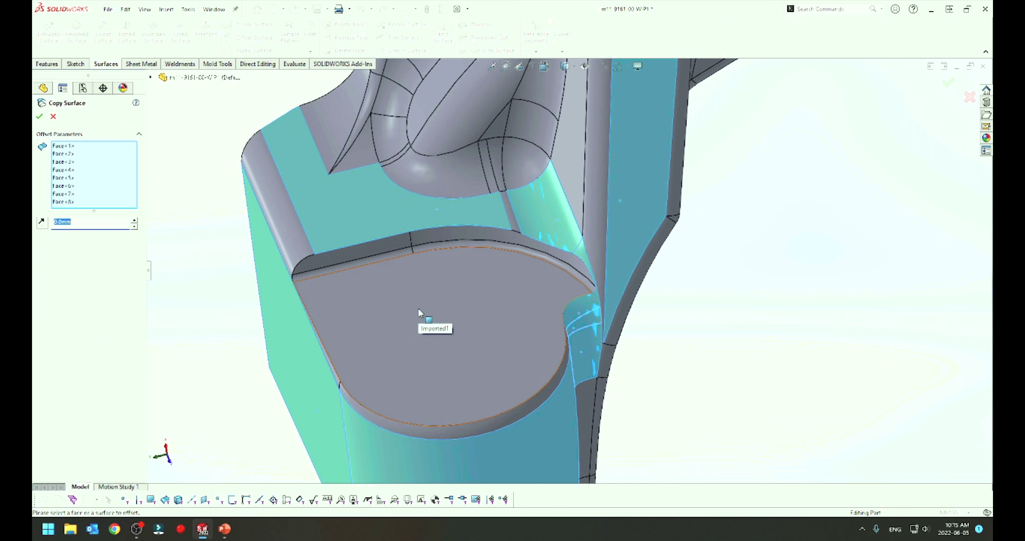
pyautogui.rightClick(410, 305)
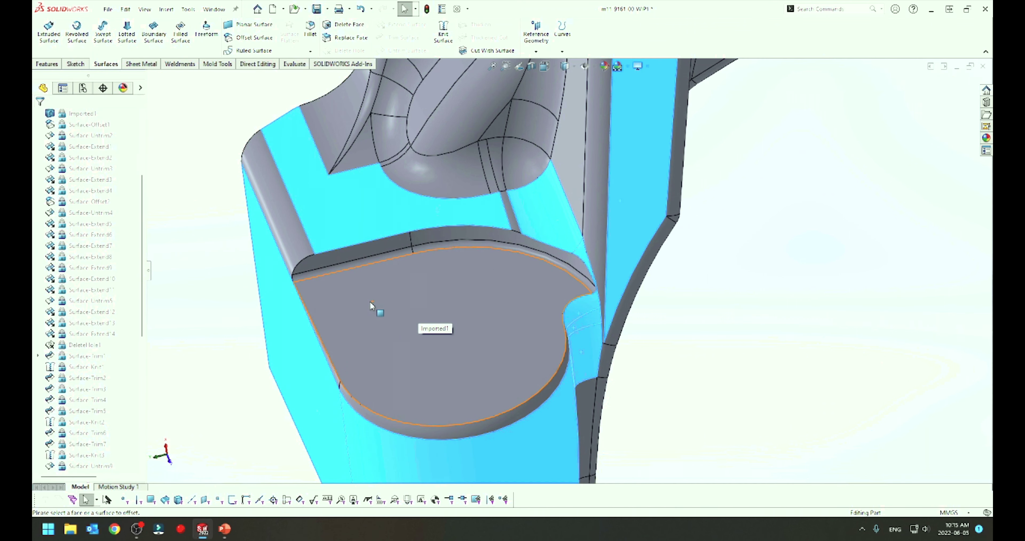
# Cancel the repeated offset command and select the imported solid to hide it
pyautogui.click(247, 37)
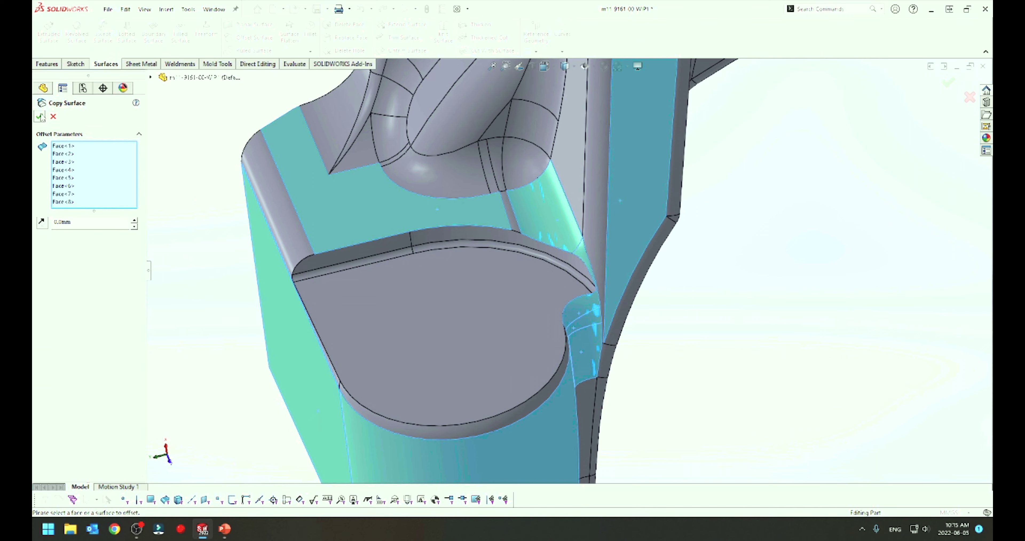
pyautogui.click(39, 116)
pyautogui.click(432, 312)
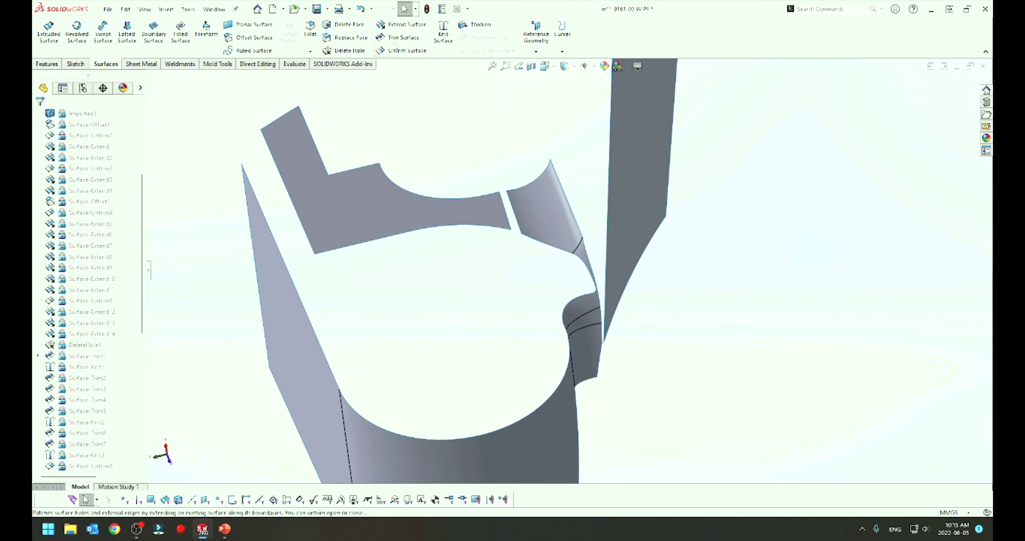
# Untrim the patch edge with Extend edges as Surface-Untrim13, then begin a 3D sketch
pyautogui.click(399, 50)
pyautogui.scroll(-3, 581, 304)
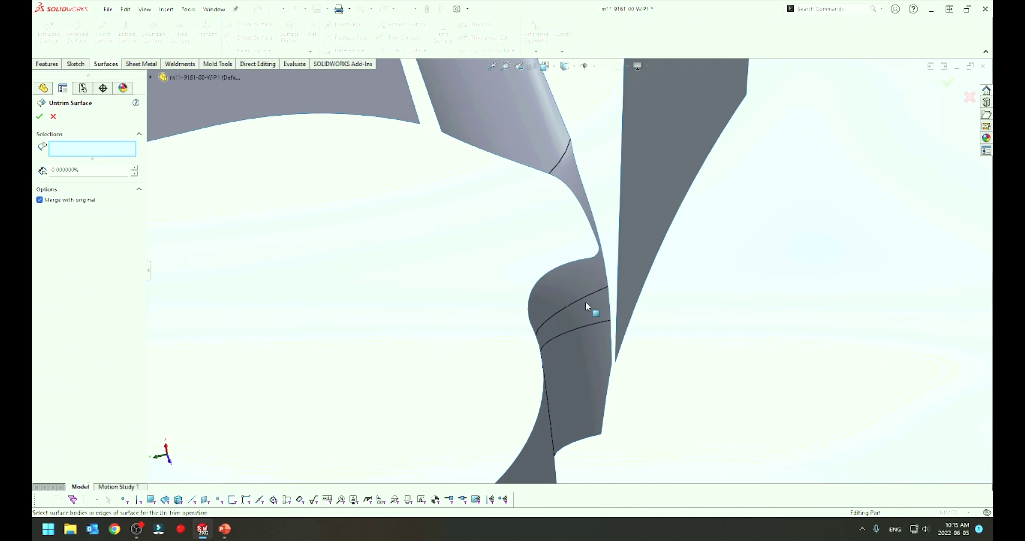
pyautogui.click(596, 254)
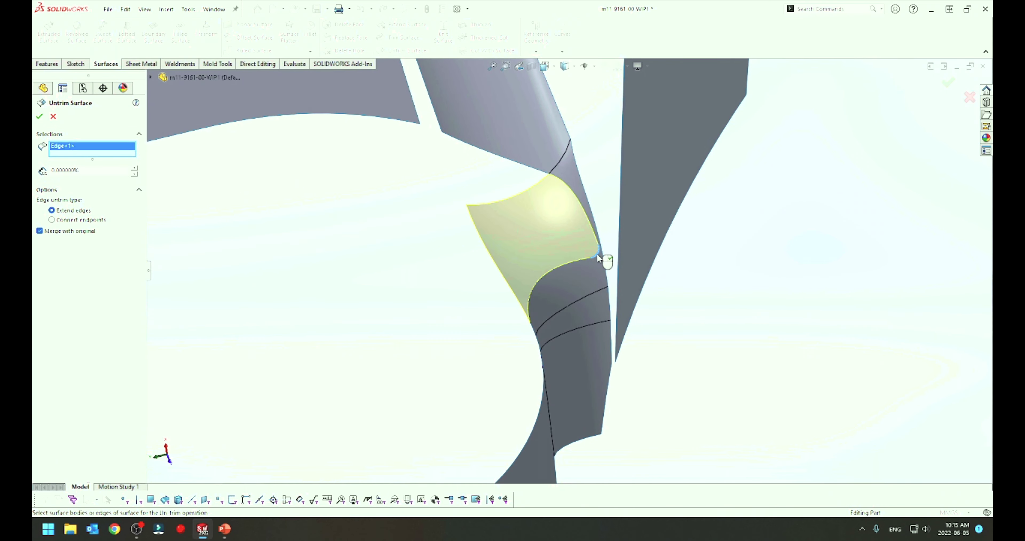
pyautogui.press('Return')
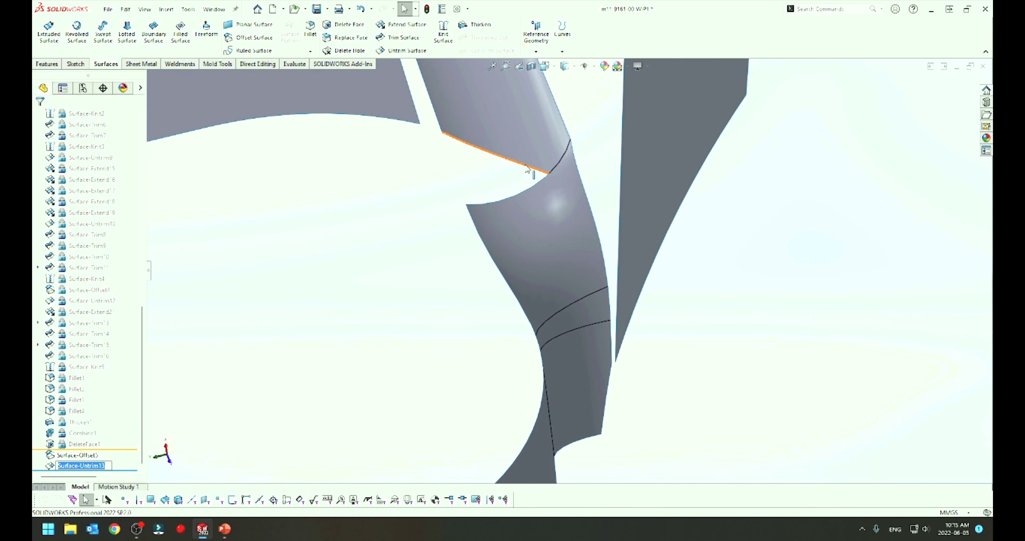
pyautogui.click(527, 171)
pyautogui.click(76, 63)
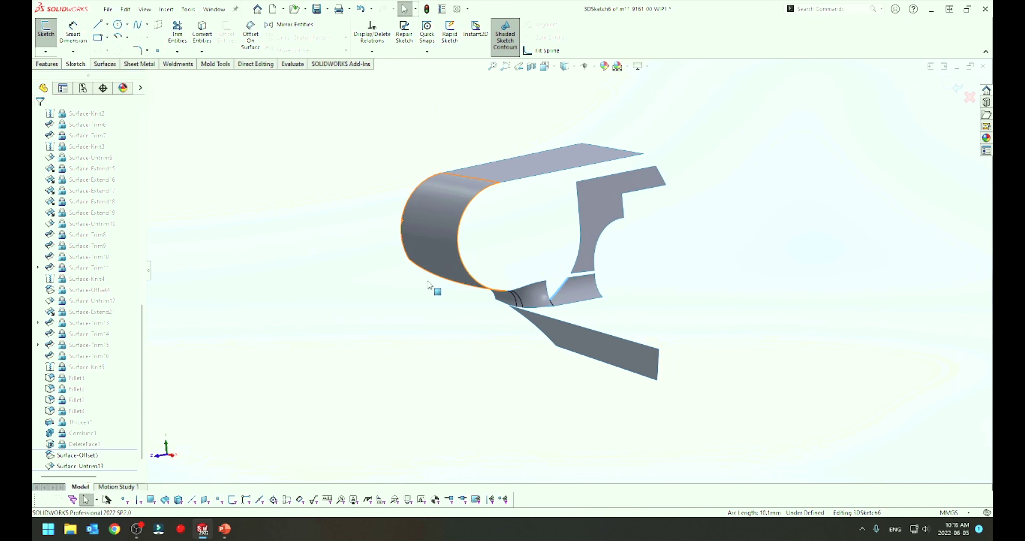
# Draw a 3D spline between the two surface corners across the gap
pyautogui.scroll(-3, 565, 274)
pyautogui.scroll(-3, 565, 274)
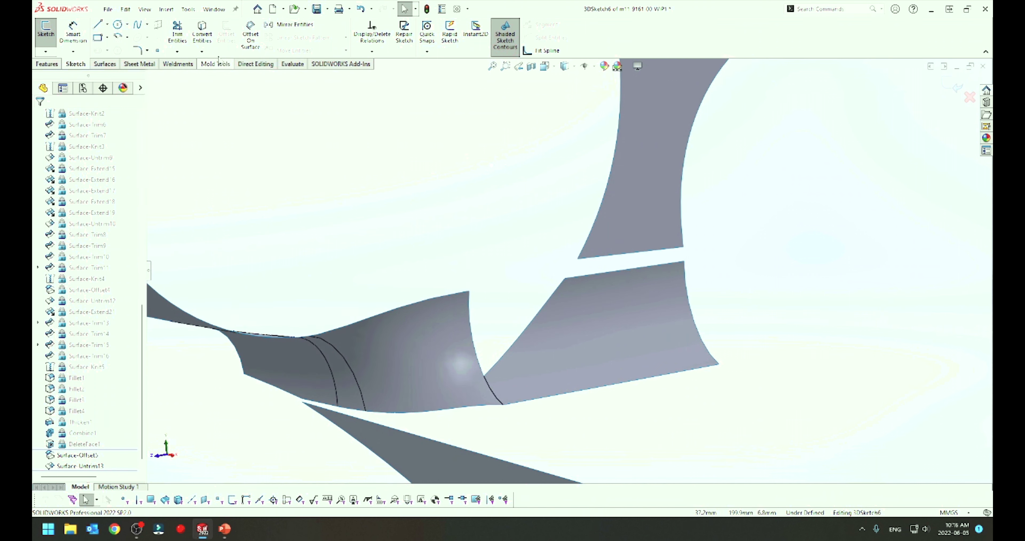
pyautogui.click(144, 27)
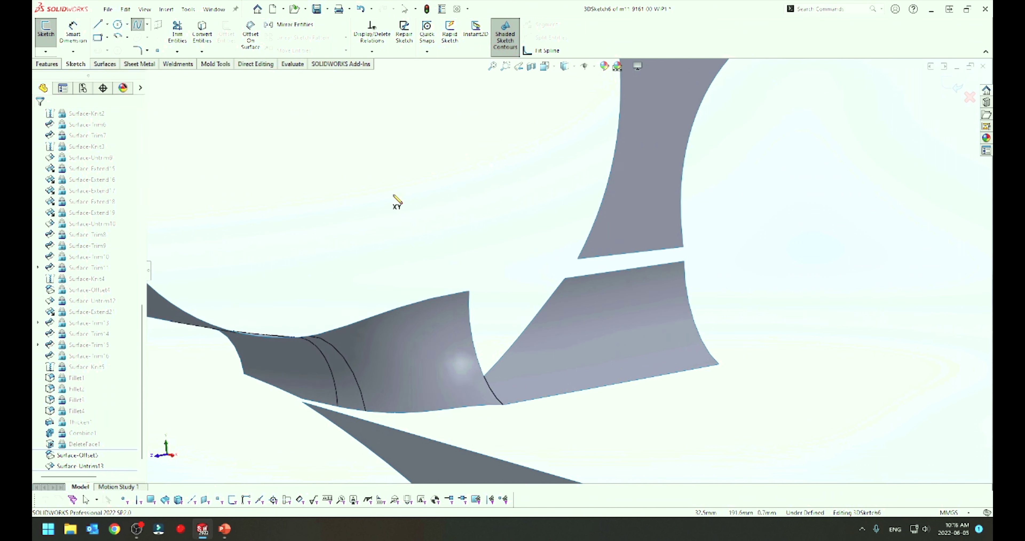
pyautogui.click(565, 278)
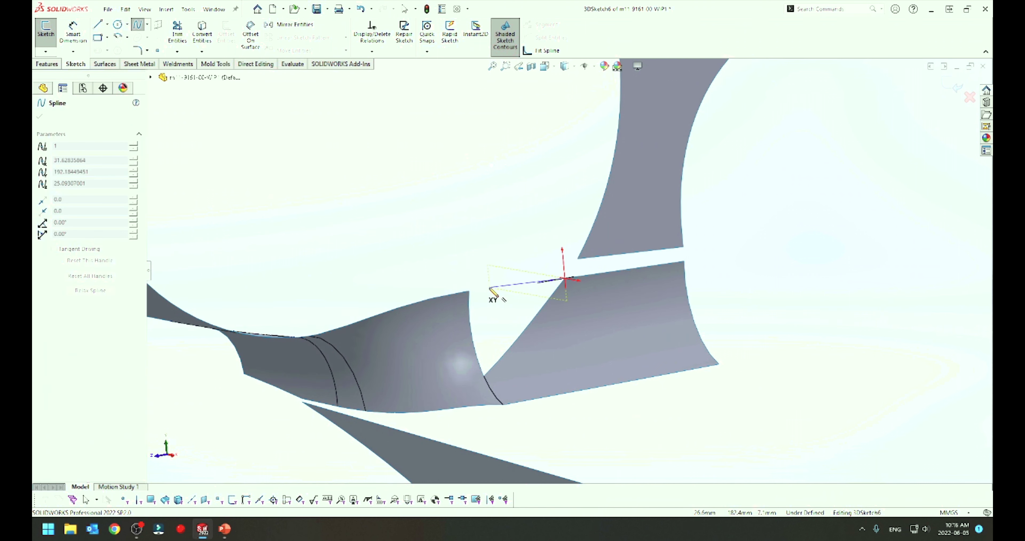
pyautogui.doubleClick(469, 290)
# Make the spline tangent to the adjoining surface edge and exit the sketch
pyautogui.scroll(-3, 547, 328)
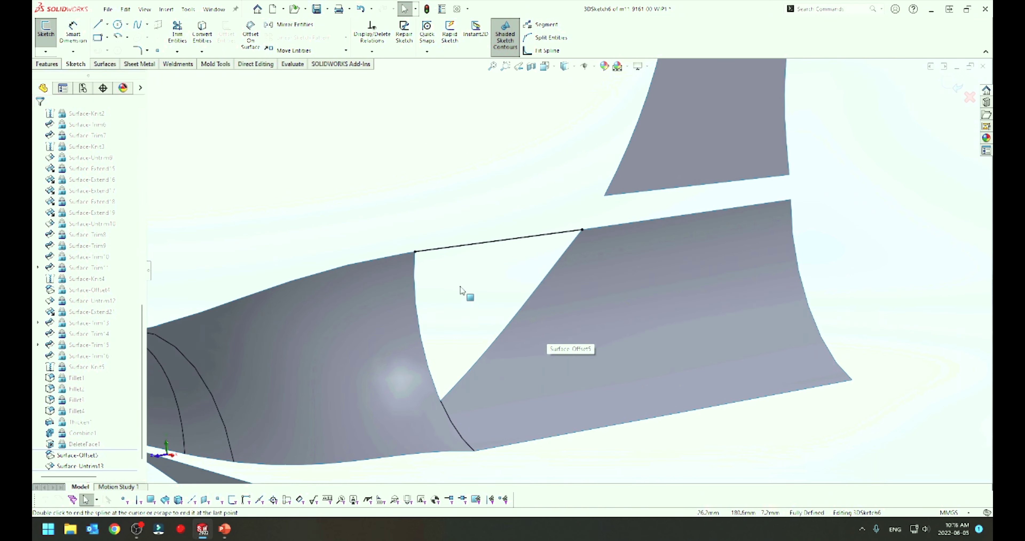
pyautogui.press('Escape')
pyautogui.click(437, 248)
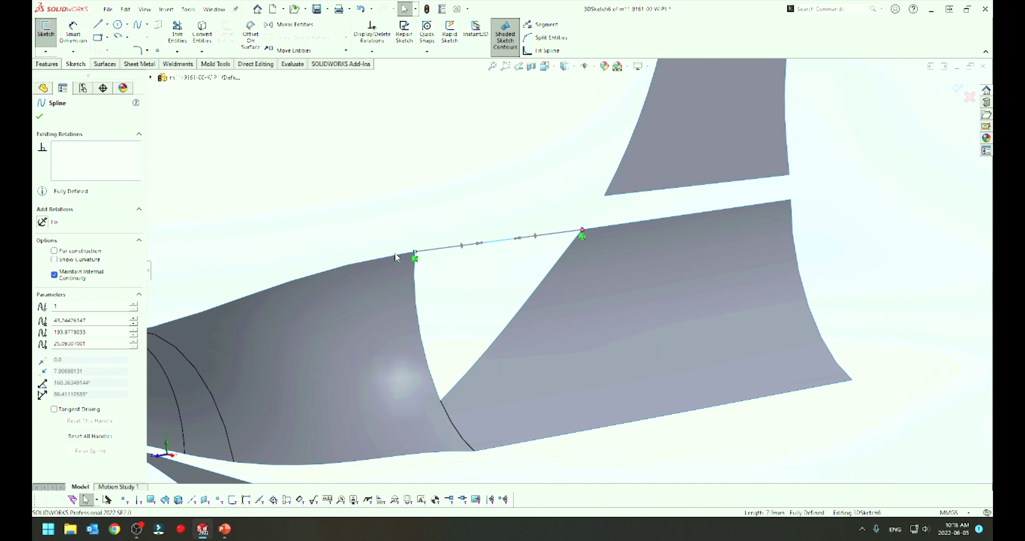
pyautogui.keyDown('ctrl'); pyautogui.click(395, 254); pyautogui.keyUp('ctrl')
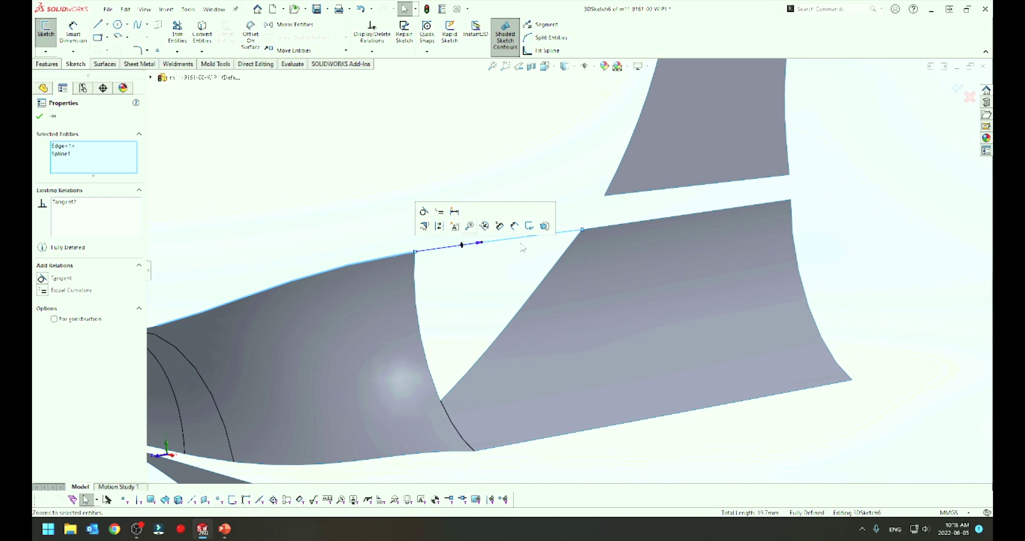
pyautogui.press('Escape')
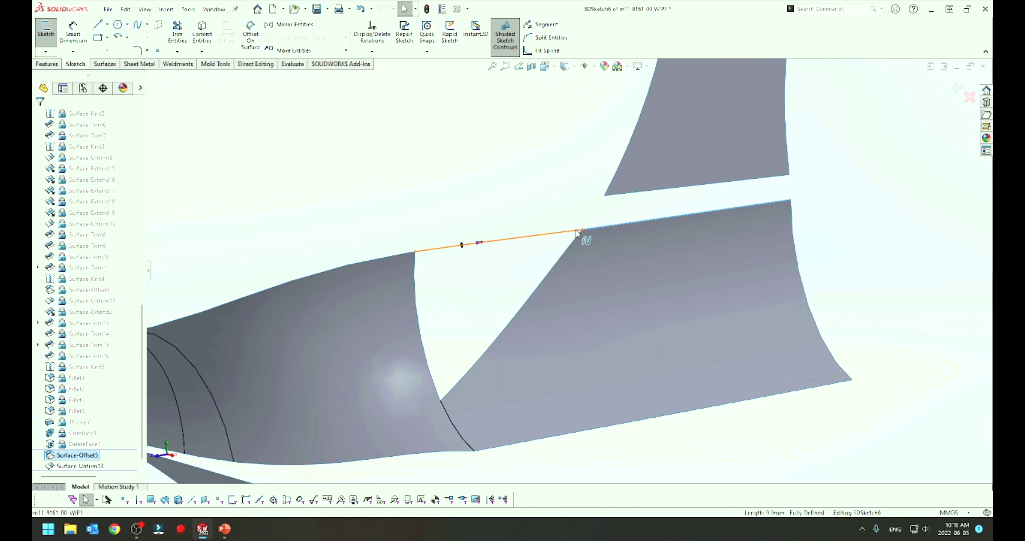
pyautogui.keyDown('ctrl'); pyautogui.click(576, 230); pyautogui.keyUp('ctrl')
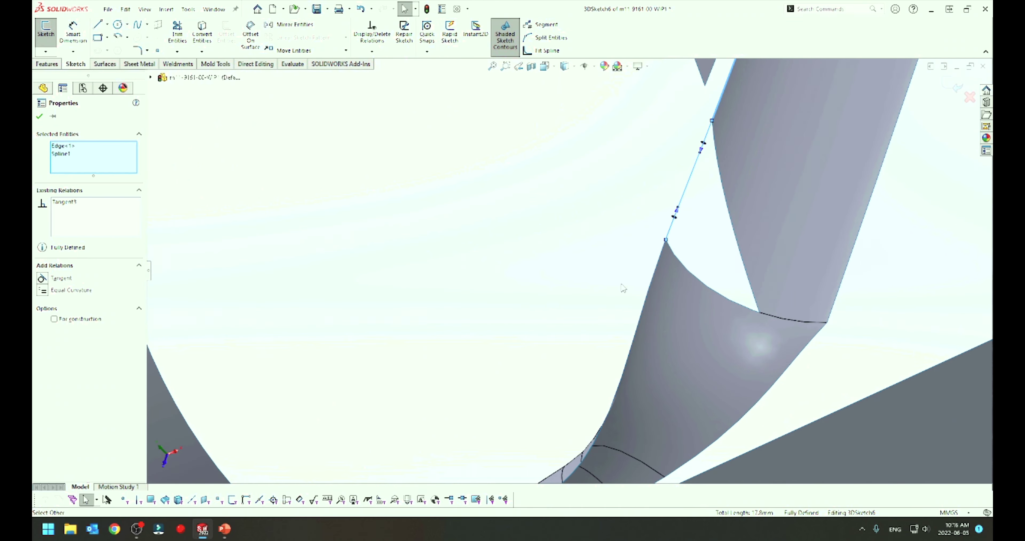
pyautogui.click(103, 64)
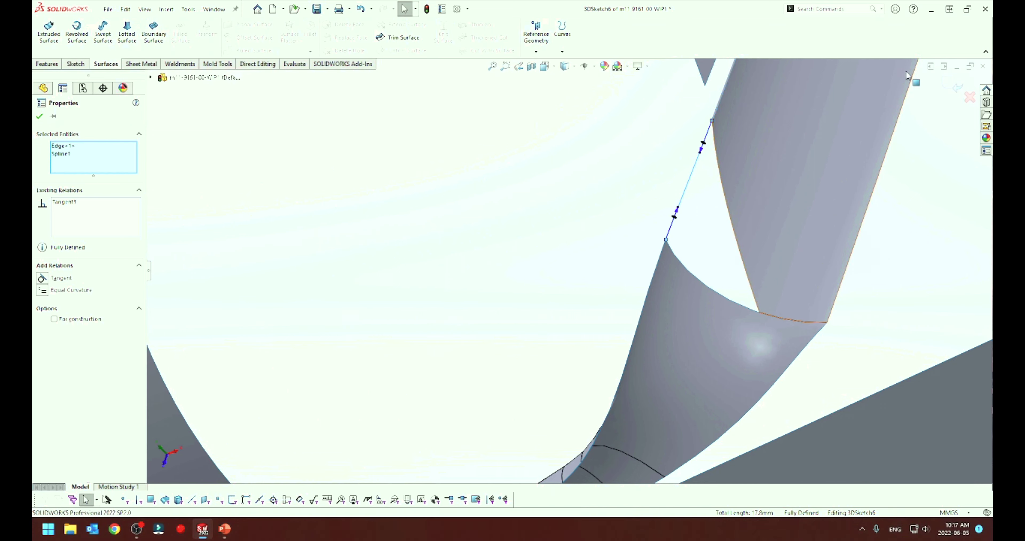
pyautogui.click(955, 86)
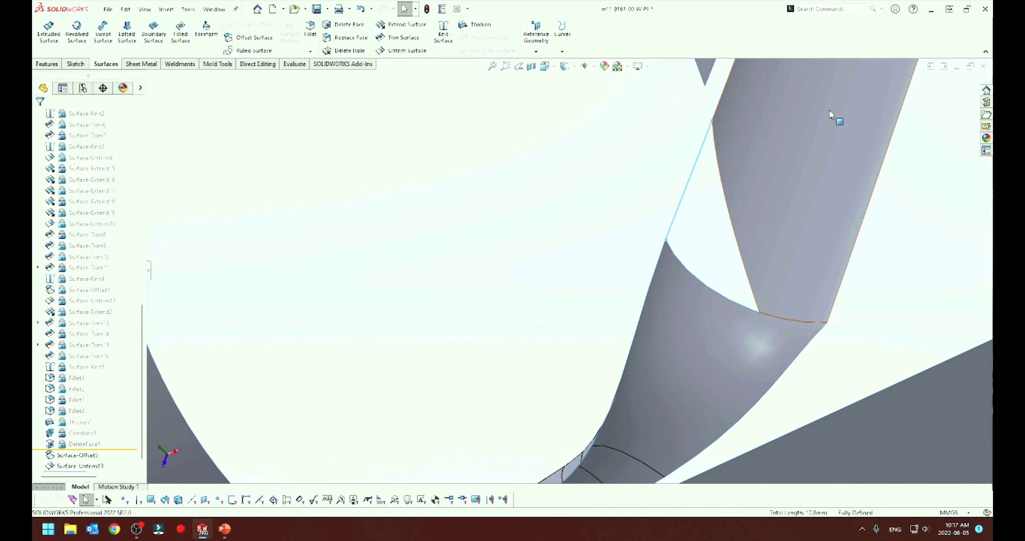
# Create Surface-Fill1 bounded by 3DSketch6 and two surface edges
pyautogui.click(179, 31)
pyautogui.click(721, 189)
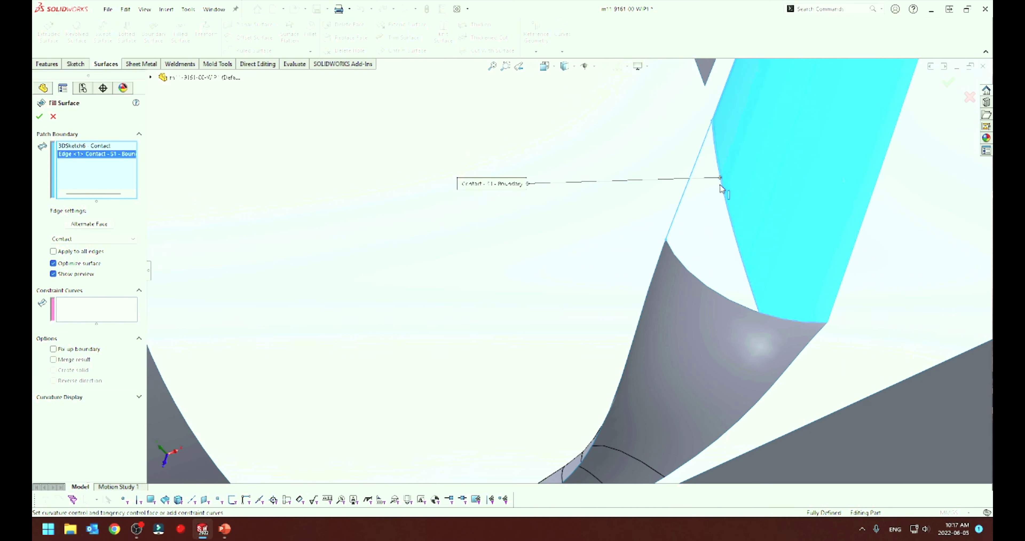
pyautogui.click(714, 290)
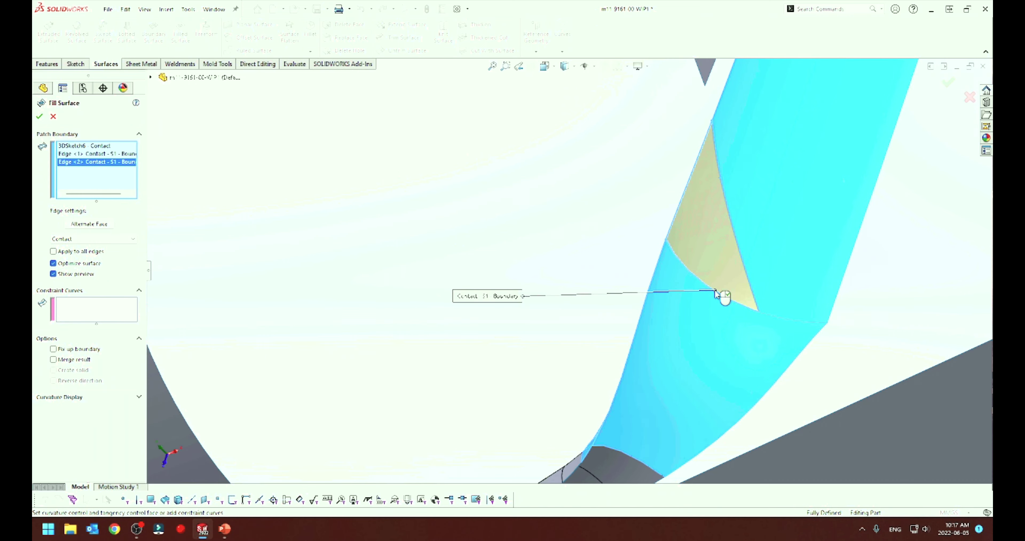
pyautogui.press('Return')
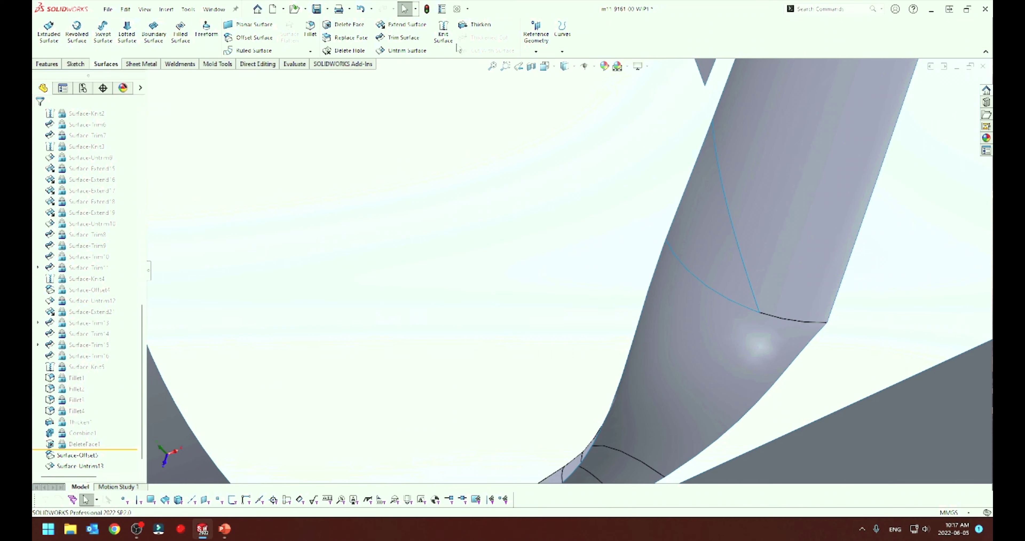
# Knit Surface-Fill1 with Surface-Untrim13 into Surface-Knit6
pyautogui.click(448, 37)
pyautogui.click(731, 248)
pyautogui.click(758, 231)
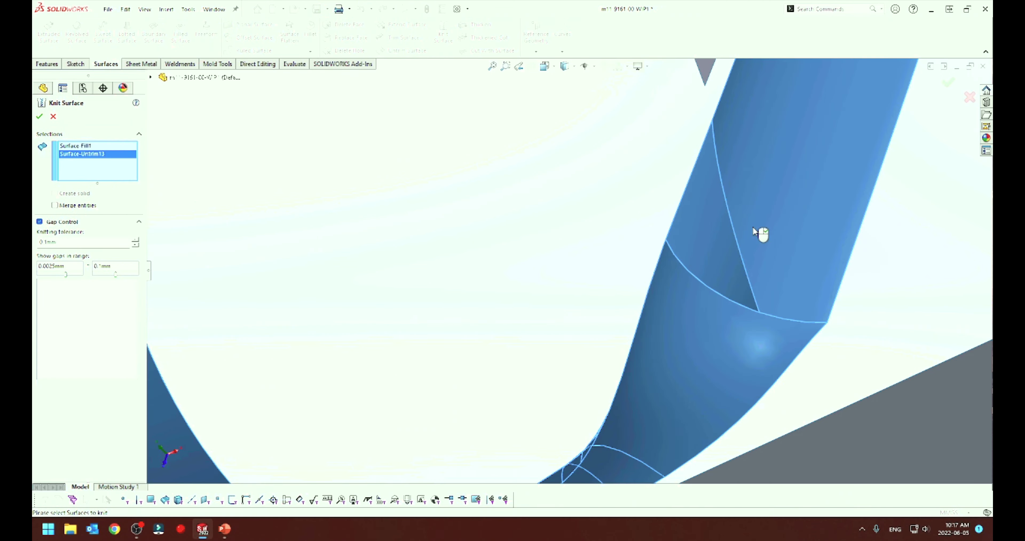
pyautogui.press('Return')
pyautogui.moveTo(738, 243)
pyautogui.mouseDown(button='middle')
pyautogui.moveTo(642, 280)
pyautogui.moveTo(682, 309)
pyautogui.moveTo(583, 377)
pyautogui.moveTo(609, 295)
pyautogui.moveTo(611, 309)
pyautogui.mouseUp(button='middle')
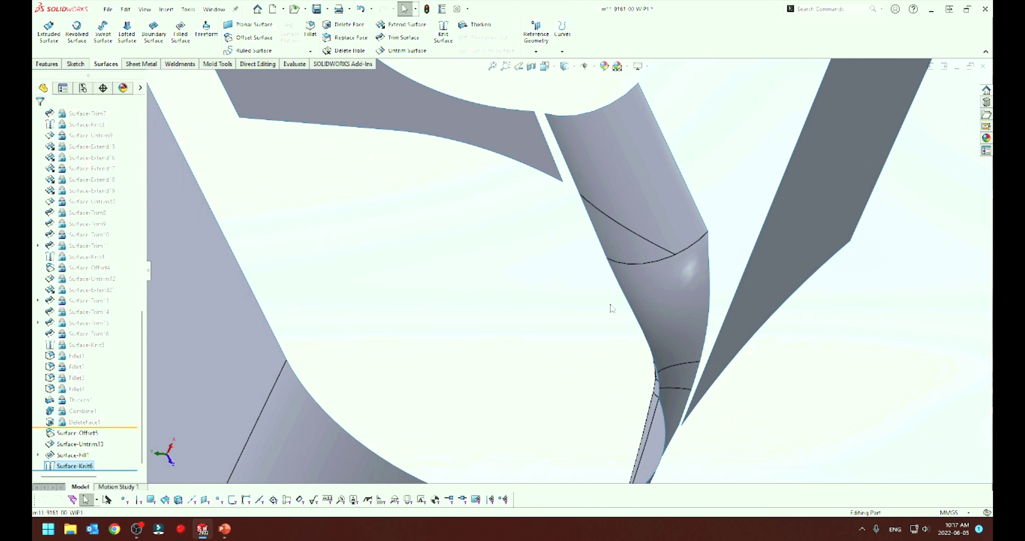
# Extend Surface-Offset5 by 10 mm along its left and lower edges as Surface-Extend22
pyautogui.moveTo(529, 283)
pyautogui.mouseDown(button='middle')
pyautogui.moveTo(522, 294)
pyautogui.moveTo(382, 284)
pyautogui.moveTo(428, 269)
pyautogui.moveTo(479, 285)
pyautogui.mouseUp(button='middle')
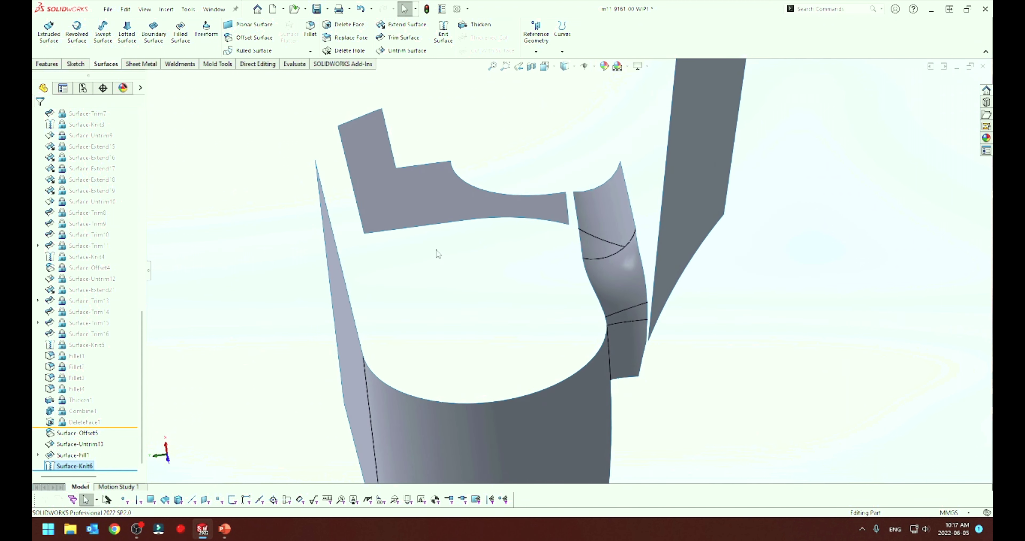
pyautogui.moveTo(437, 253)
pyautogui.mouseDown(button='middle')
pyautogui.moveTo(435, 276)
pyautogui.moveTo(418, 281)
pyautogui.moveTo(458, 283)
pyautogui.mouseUp(button='middle')
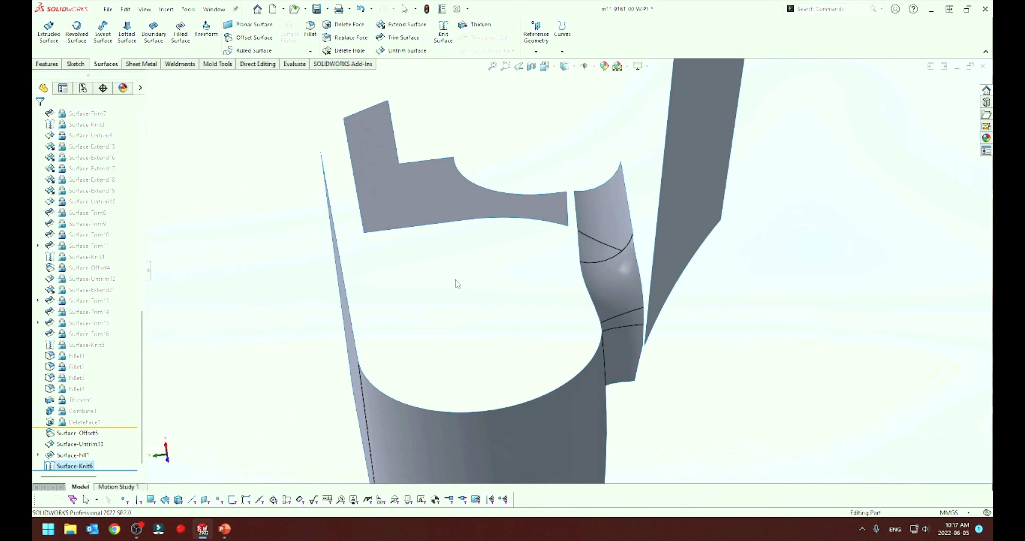
pyautogui.press('Escape')
pyautogui.click(360, 210)
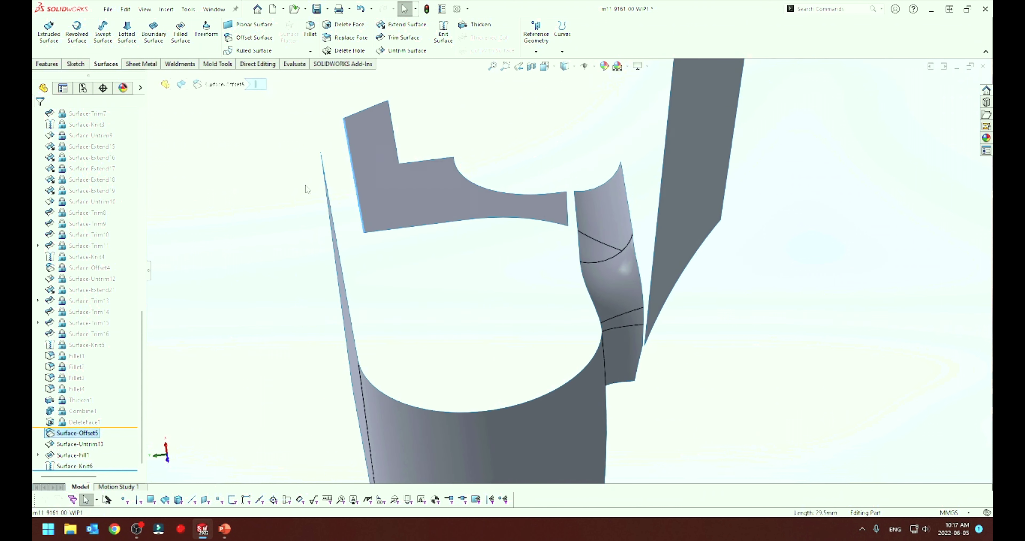
pyautogui.click(402, 24)
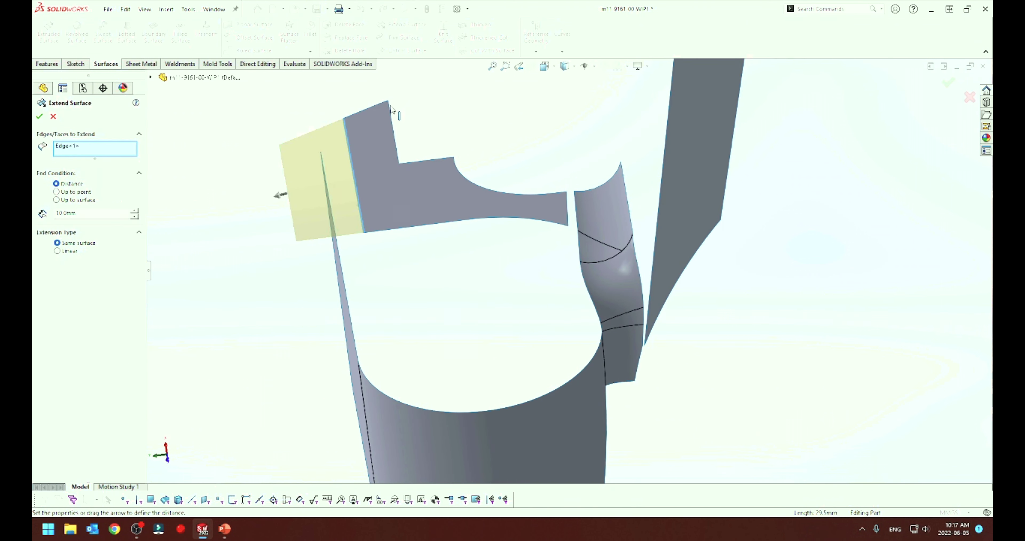
pyautogui.click(389, 232)
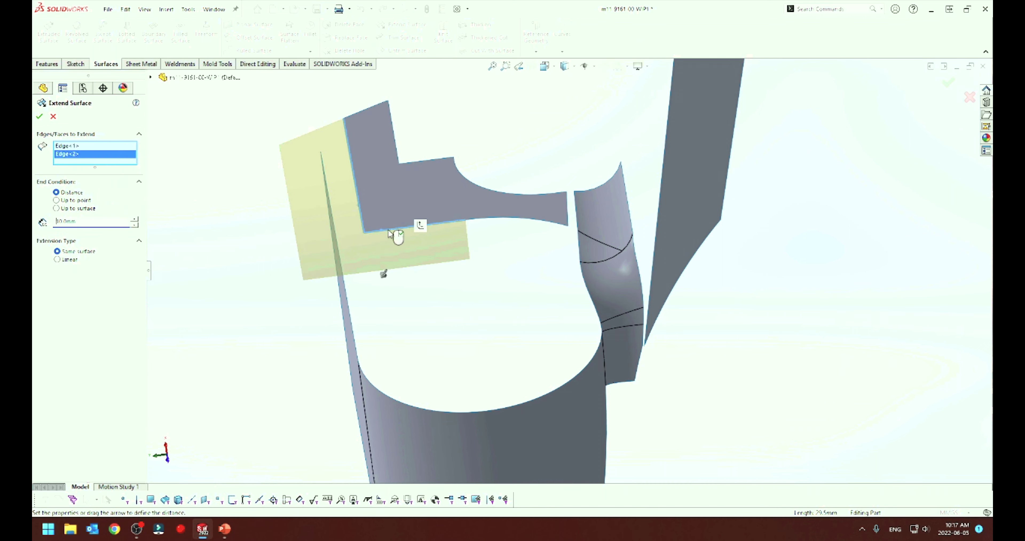
pyautogui.click(477, 223)
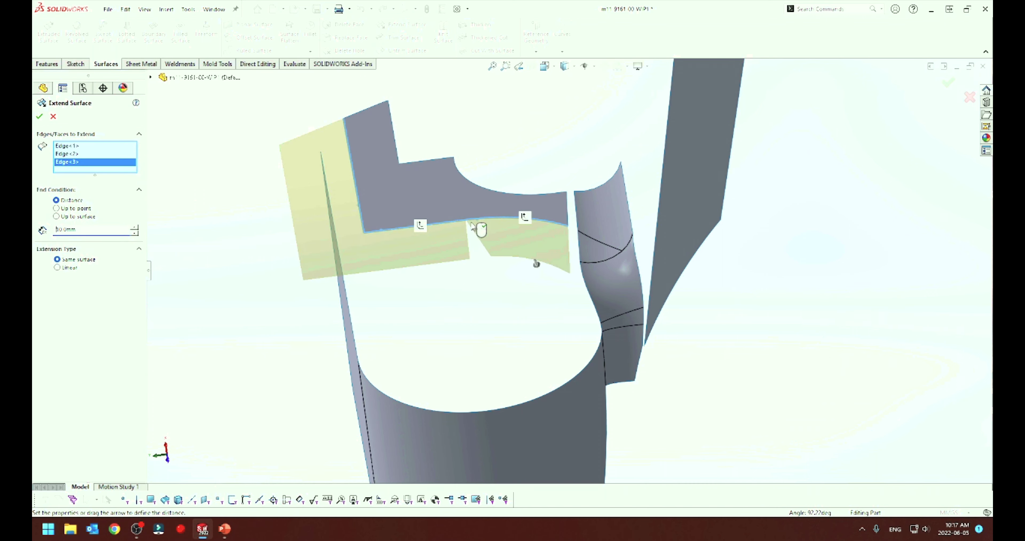
pyautogui.click(479, 222)
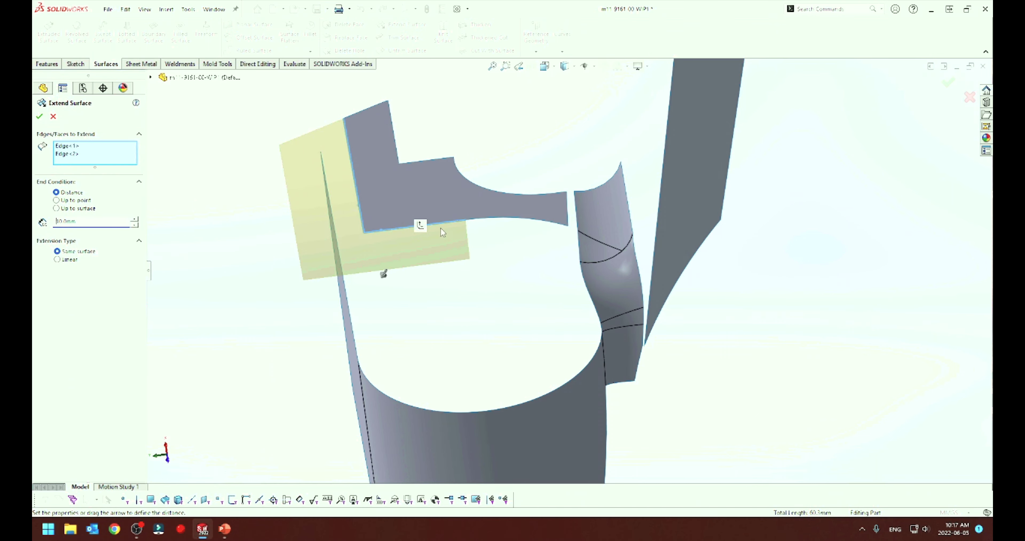
pyautogui.click(440, 223)
pyautogui.press('Return')
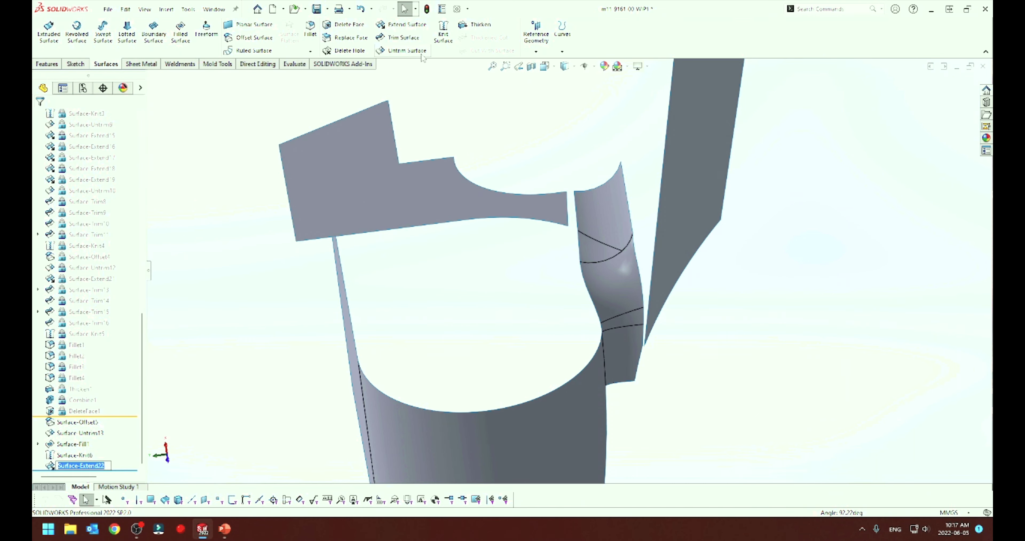
# Untrim the upper surface's lower edge as Surface-Untrim17
pyautogui.click(404, 50)
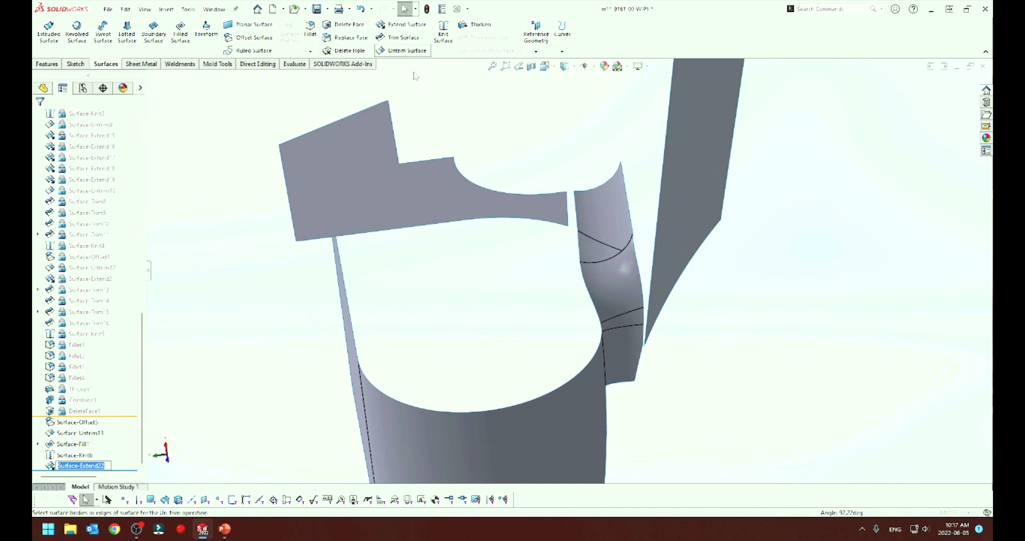
pyautogui.click(493, 217)
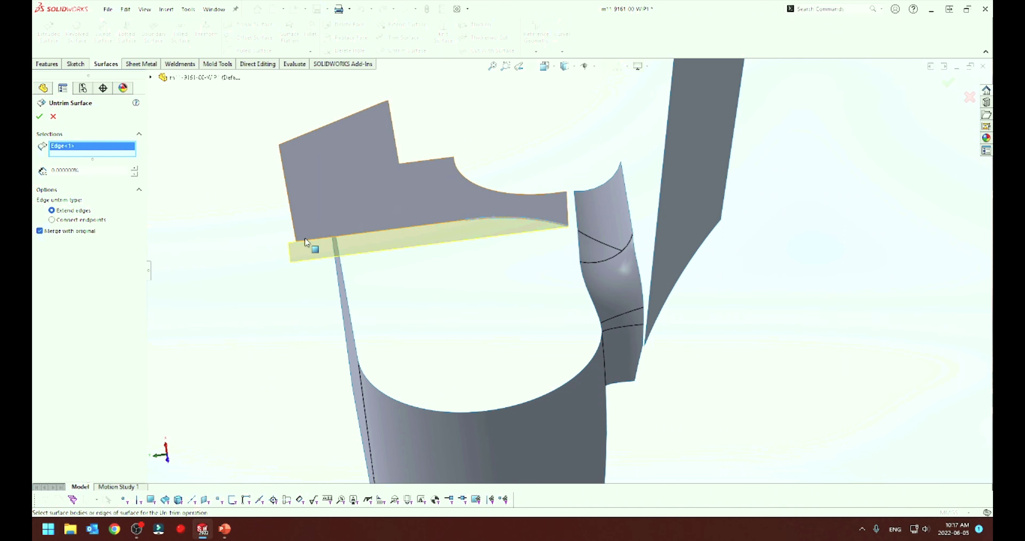
pyautogui.press('Return')
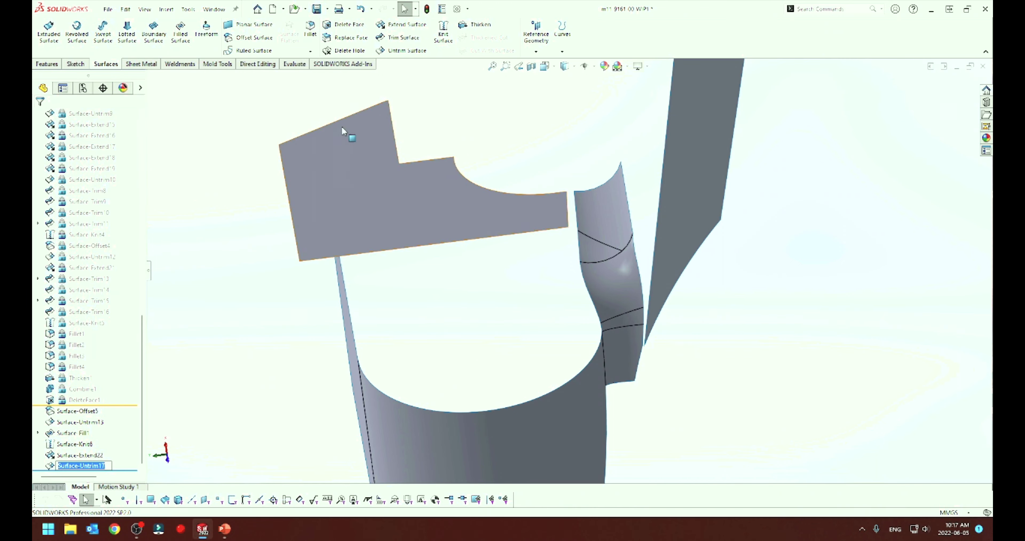
# Extend the upper surface's lower edge by 80 mm as Surface-Extend23
pyautogui.click(387, 27)
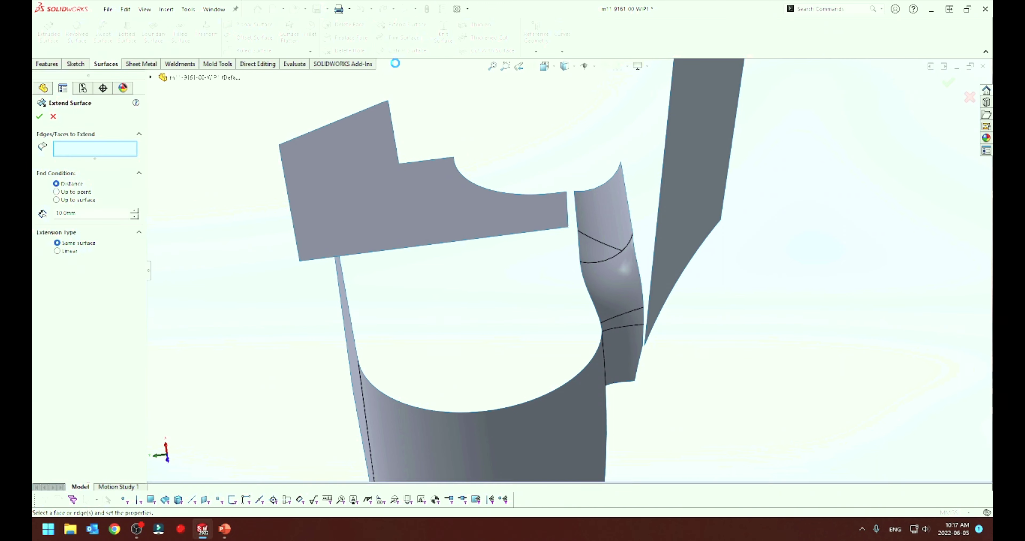
pyautogui.click(396, 252)
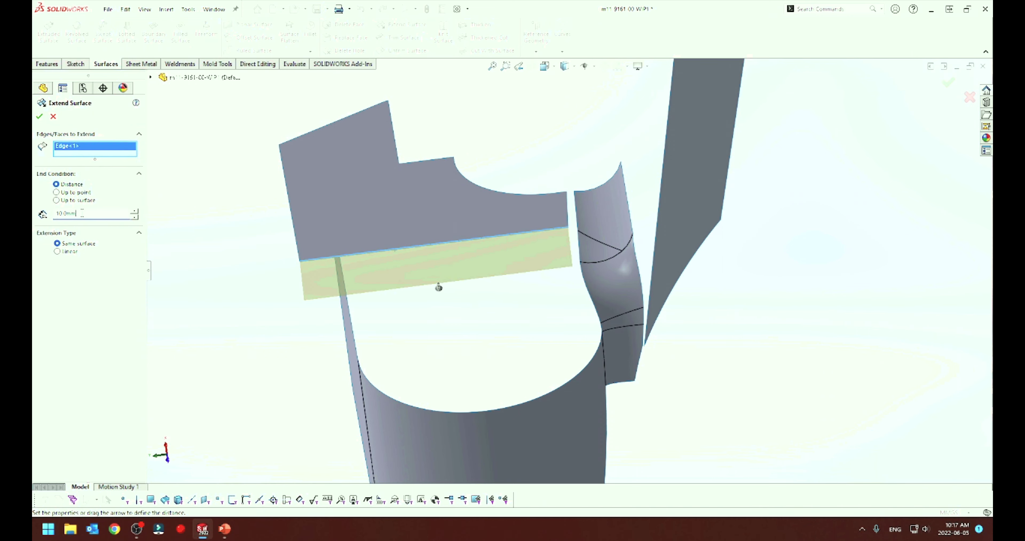
pyautogui.write('80')
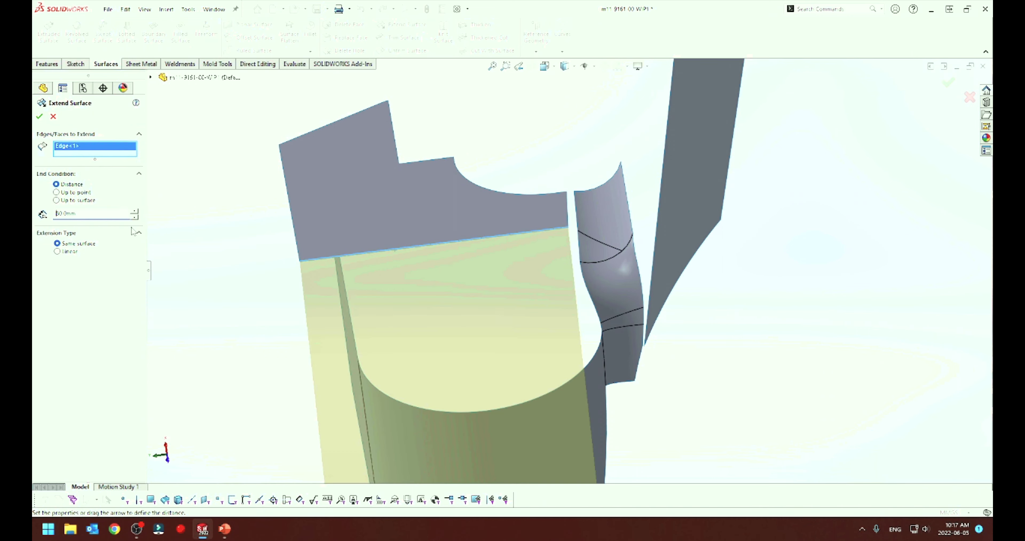
pyautogui.scroll(3, 524, 389)
pyautogui.moveTo(524, 389); pyautogui.dragTo(585, 501, button='middle')
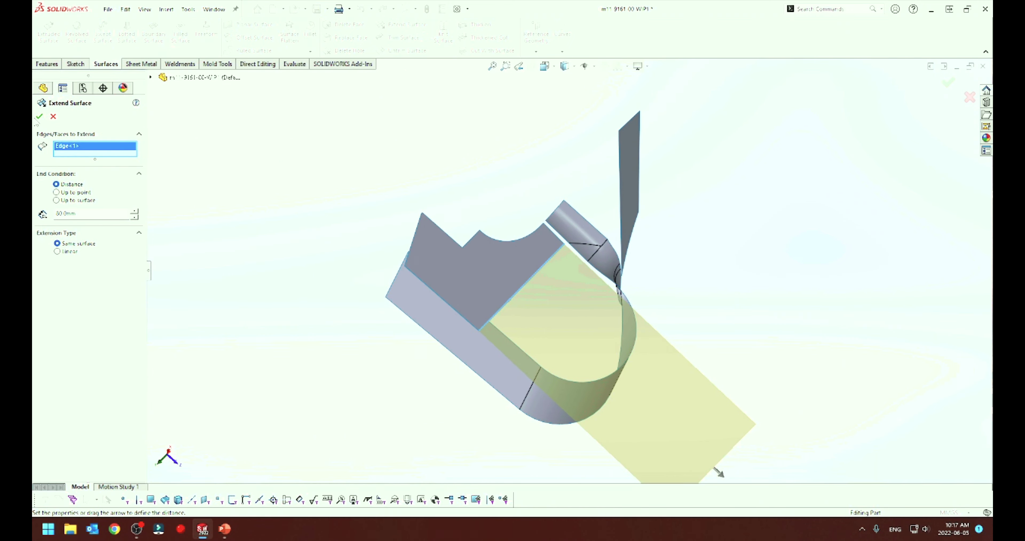
pyautogui.click(39, 116)
pyautogui.moveTo(576, 304)
pyautogui.mouseDown(button='middle')
pyautogui.moveTo(443, 329)
pyautogui.moveTo(555, 320)
pyautogui.mouseUp(button='middle')
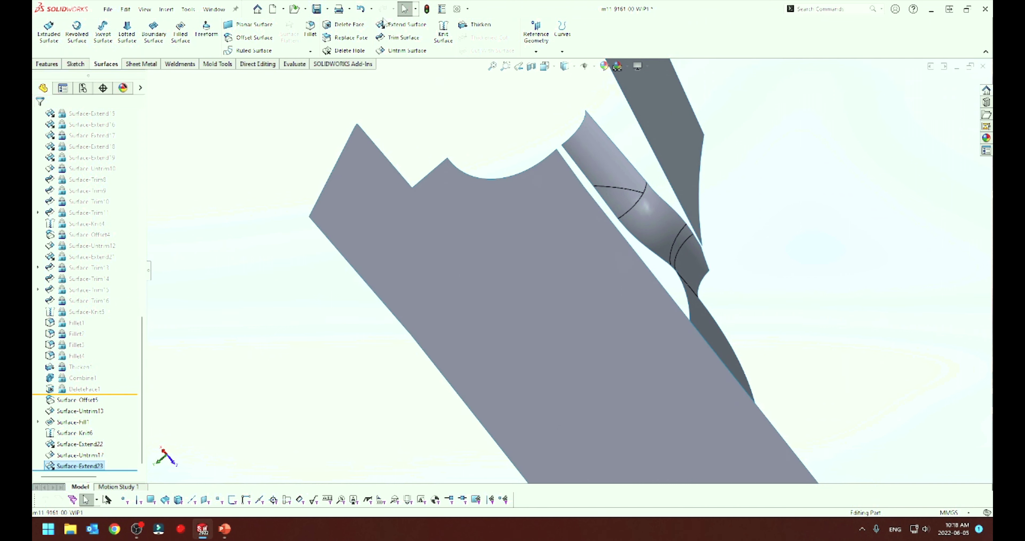
# Extend the flat surface's edge beside the boss and the short notch edge as Surface-Extend24
pyautogui.click(391, 31)
pyautogui.click(634, 252)
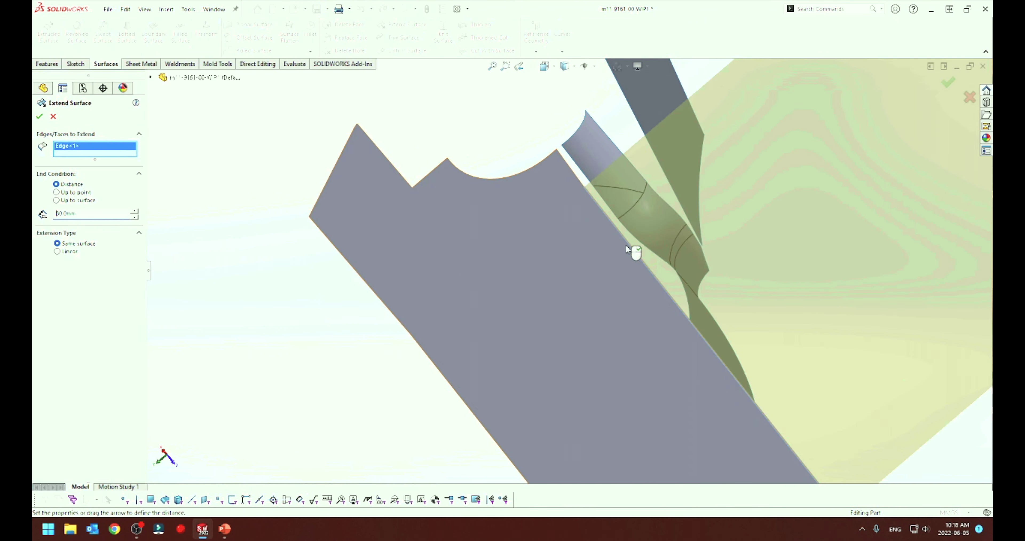
pyautogui.click(575, 177)
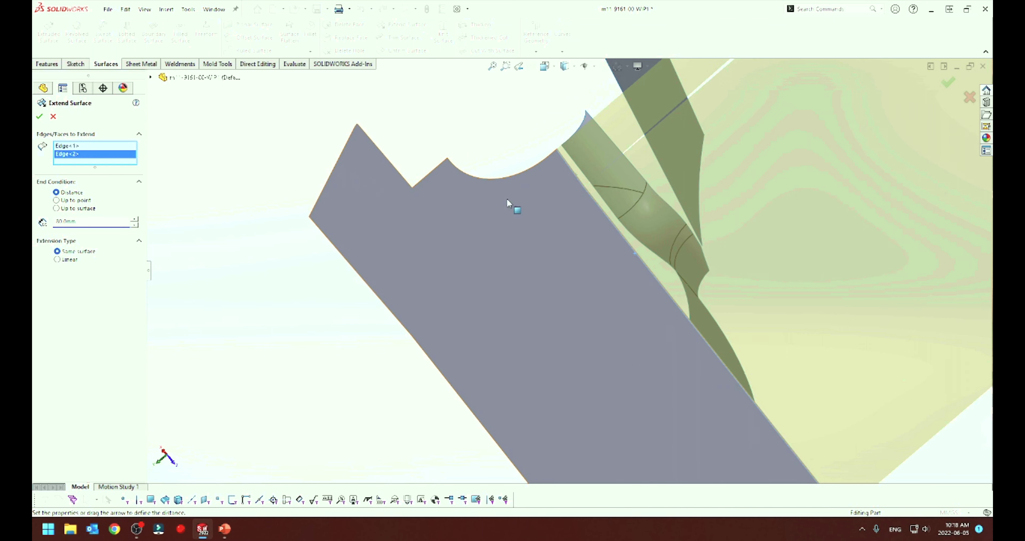
pyautogui.scroll(-3, 601, 187)
pyautogui.scroll(-3, 573, 224)
pyautogui.scroll(-3, 577, 231)
pyautogui.scroll(-2, 581, 234)
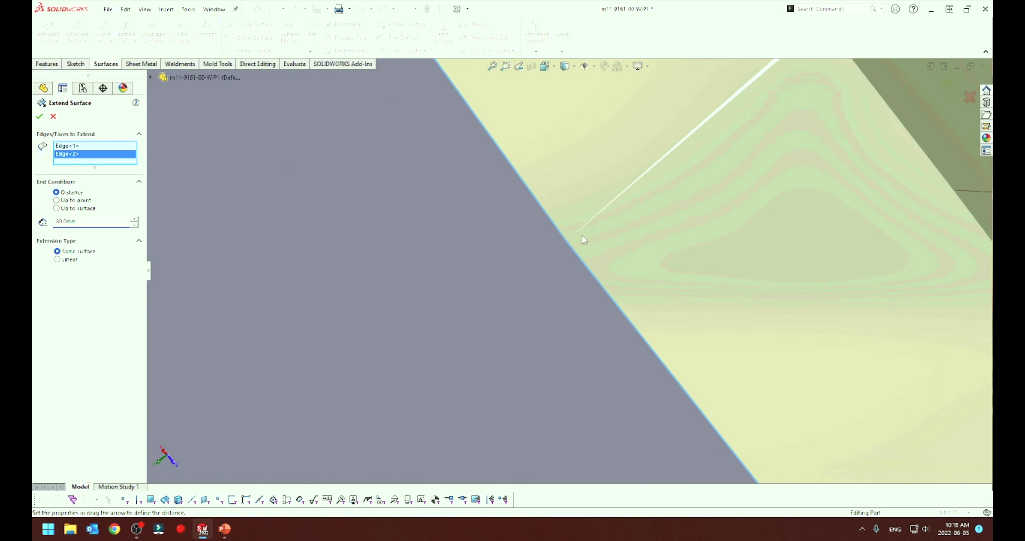
pyautogui.scroll(-2, 573, 240)
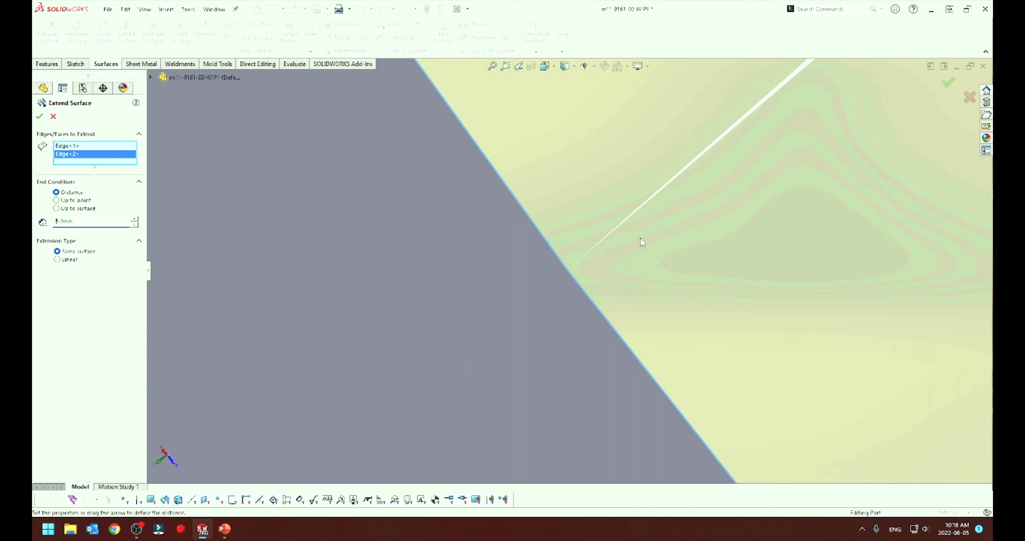
pyautogui.scroll(2, 640, 238)
pyautogui.scroll(3, 641, 237)
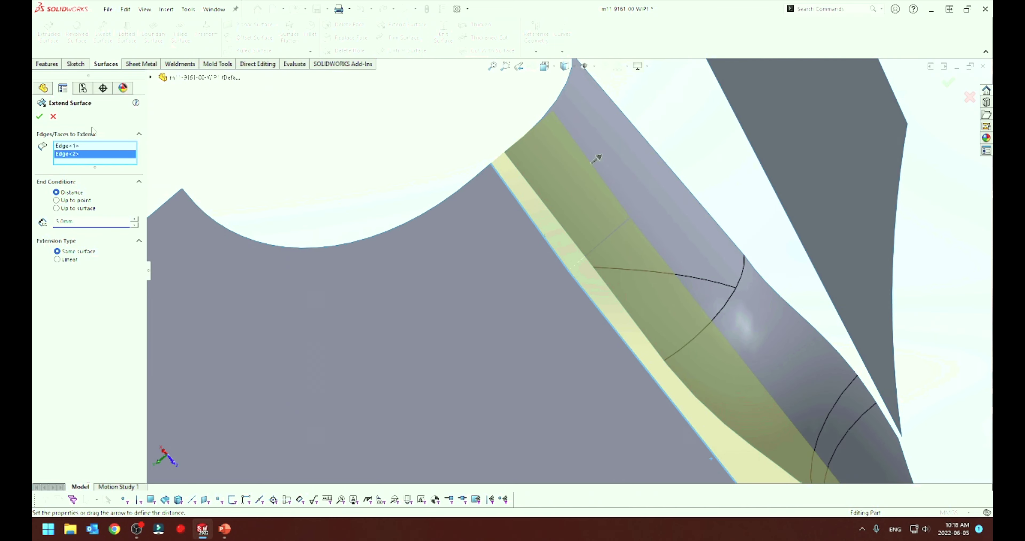
pyautogui.click(39, 117)
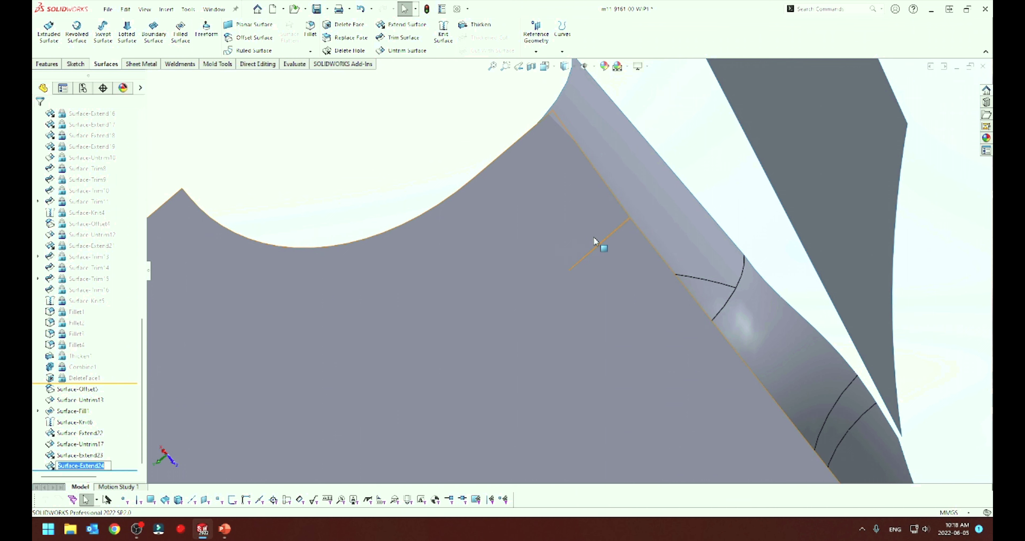
pyautogui.scroll(-3, 610, 256)
pyautogui.scroll(-3, 637, 235)
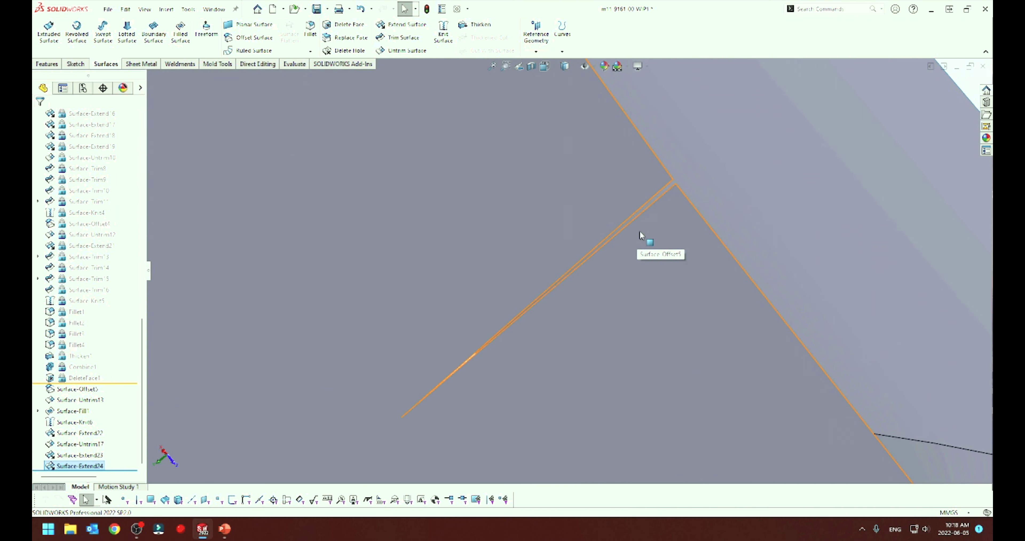
# Untrim the flat surface along the leftover slit edge to close it
pyautogui.click(656, 197)
pyautogui.click(403, 51)
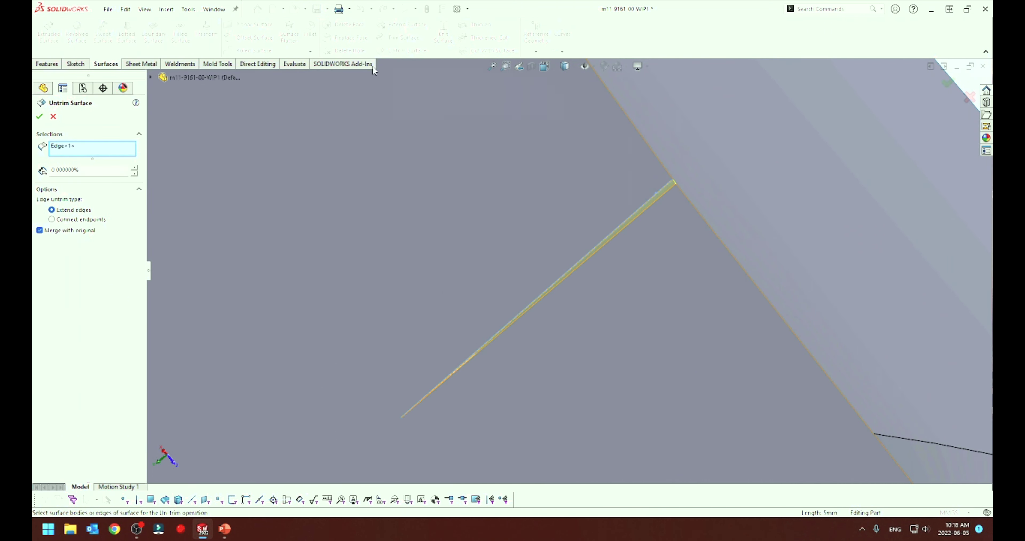
pyautogui.click(39, 116)
pyautogui.scroll(3, 674, 315)
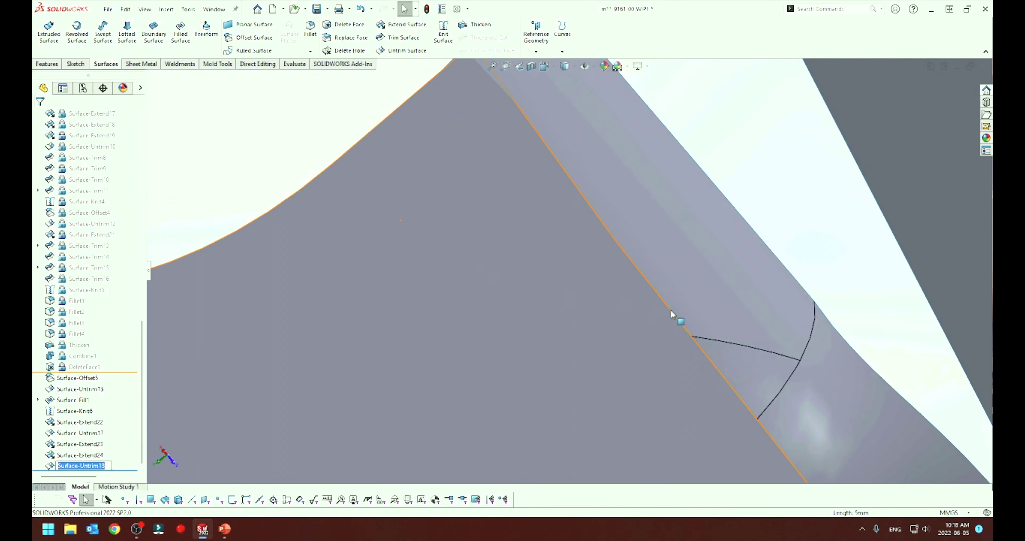
pyautogui.scroll(3, 676, 326)
pyautogui.scroll(2, 662, 362)
pyautogui.scroll(-2, 562, 298)
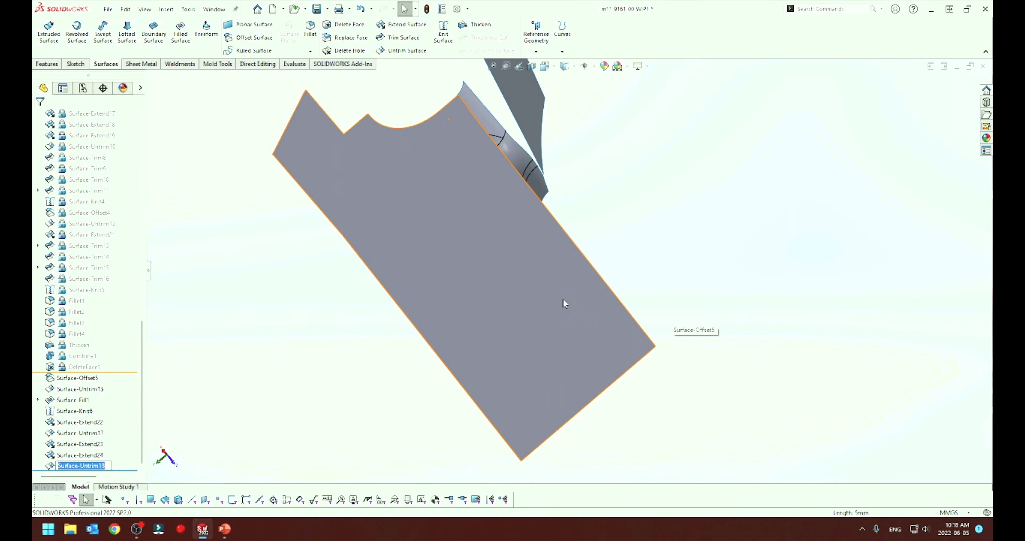
# Extend the top edges of the boss's flat and curved walls upward as the same surface
pyautogui.moveTo(563, 298)
pyautogui.mouseDown(button='middle')
pyautogui.moveTo(484, 311)
pyautogui.moveTo(503, 228)
pyautogui.moveTo(549, 173)
pyautogui.moveTo(517, 318)
pyautogui.moveTo(526, 347)
pyautogui.moveTo(503, 286)
pyautogui.moveTo(443, 346)
pyautogui.mouseUp(button='middle')
pyautogui.scroll(-3, 442, 346)
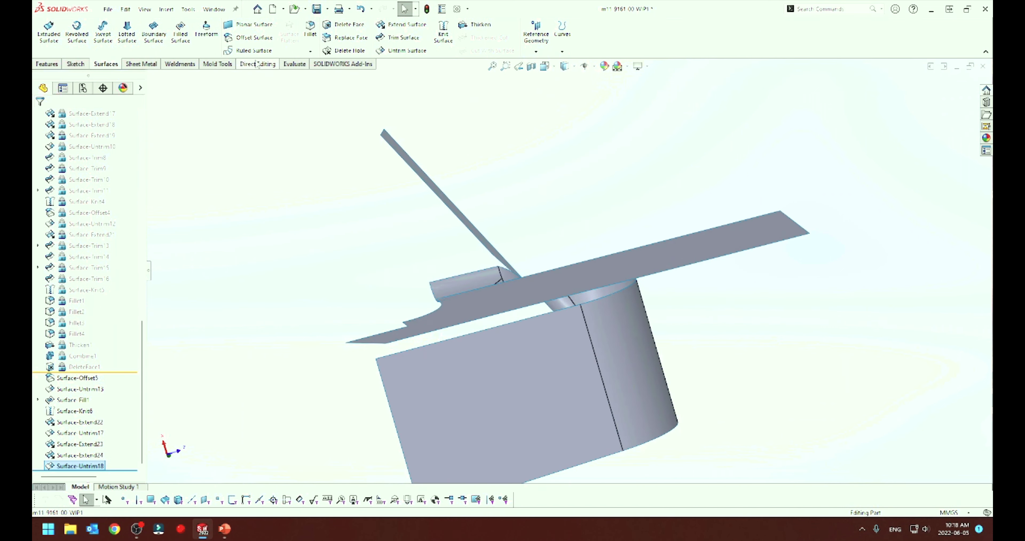
pyautogui.click(388, 25)
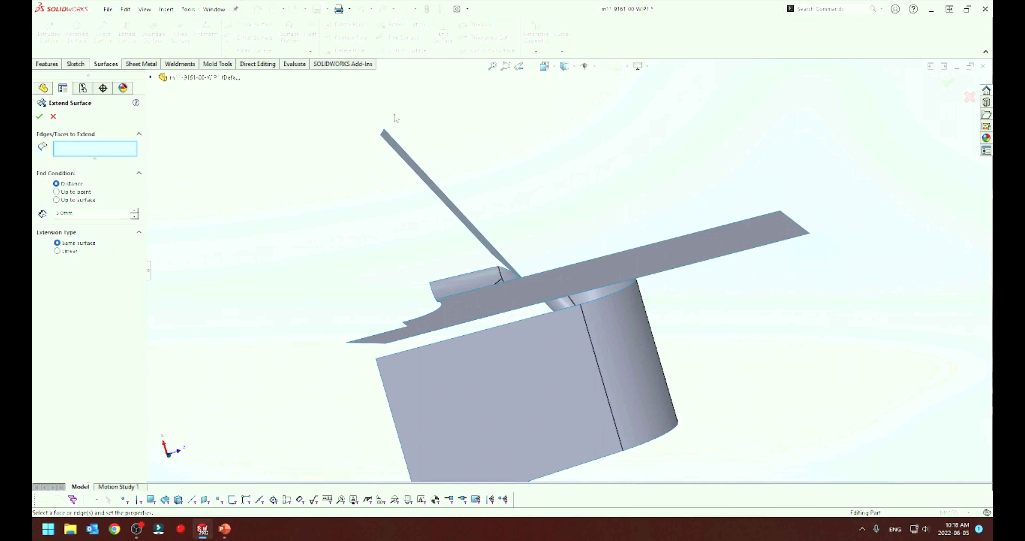
pyautogui.click(416, 347)
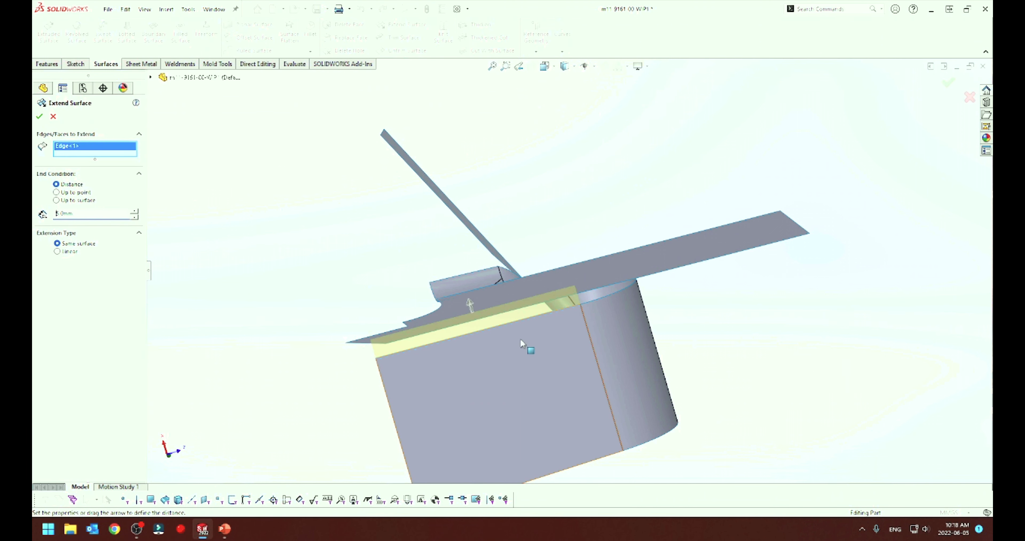
pyautogui.scroll(-3, 526, 348)
pyautogui.moveTo(533, 332)
pyautogui.mouseDown(button='middle')
pyautogui.moveTo(458, 308)
pyautogui.moveTo(503, 294)
pyautogui.moveTo(549, 312)
pyautogui.mouseUp(button='middle')
pyautogui.click(588, 306)
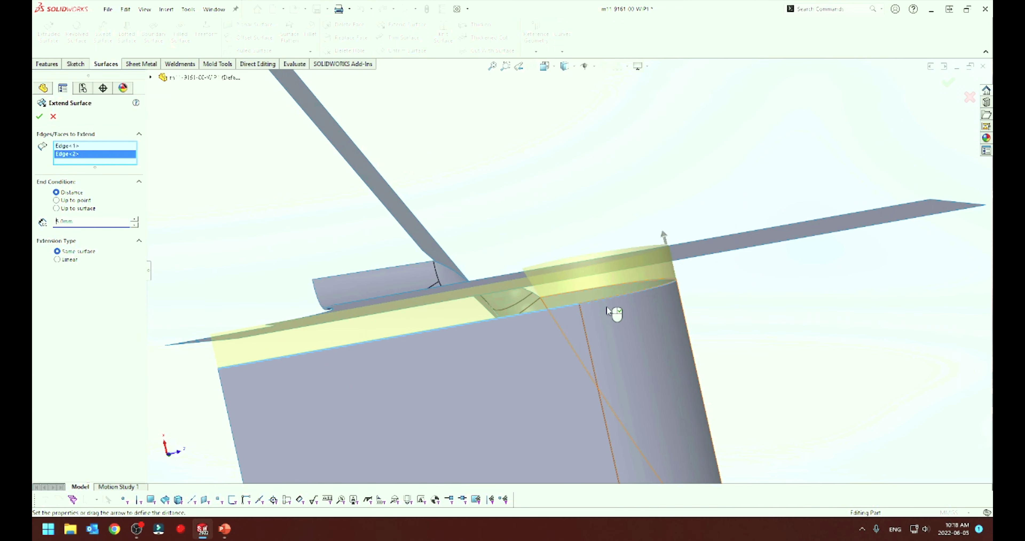
pyautogui.moveTo(613, 313); pyautogui.dragTo(438, 350, button='middle')
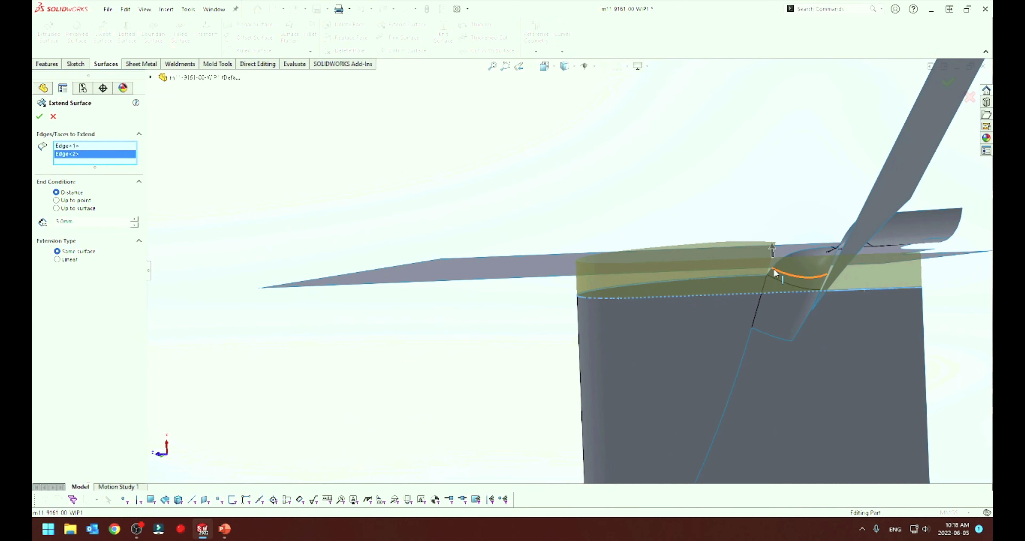
pyautogui.scroll(-5, 742, 283)
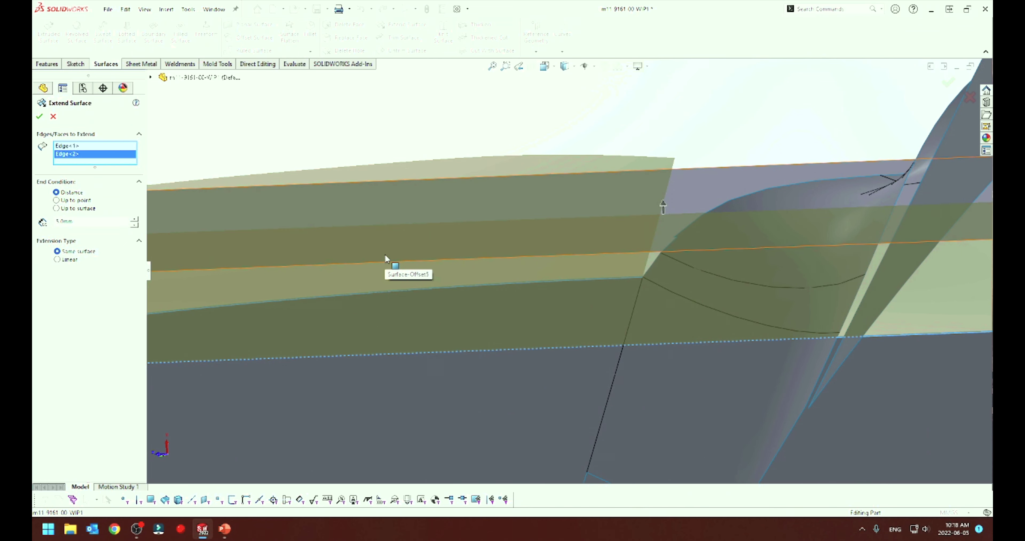
pyautogui.click(41, 116)
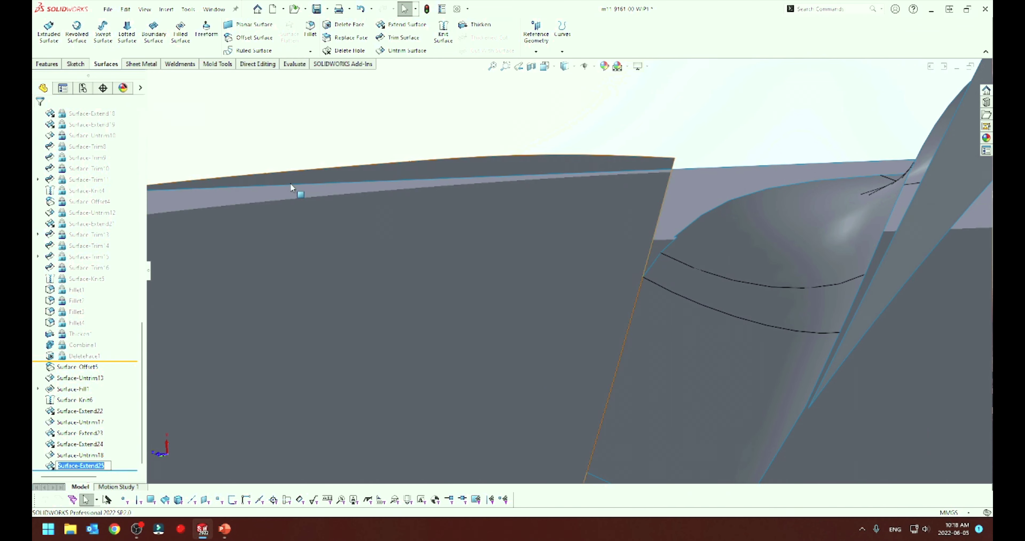
# Untrim a trimmed edge of the offset surface, creating Surface-Untrim19
pyautogui.scroll(-3, 693, 244)
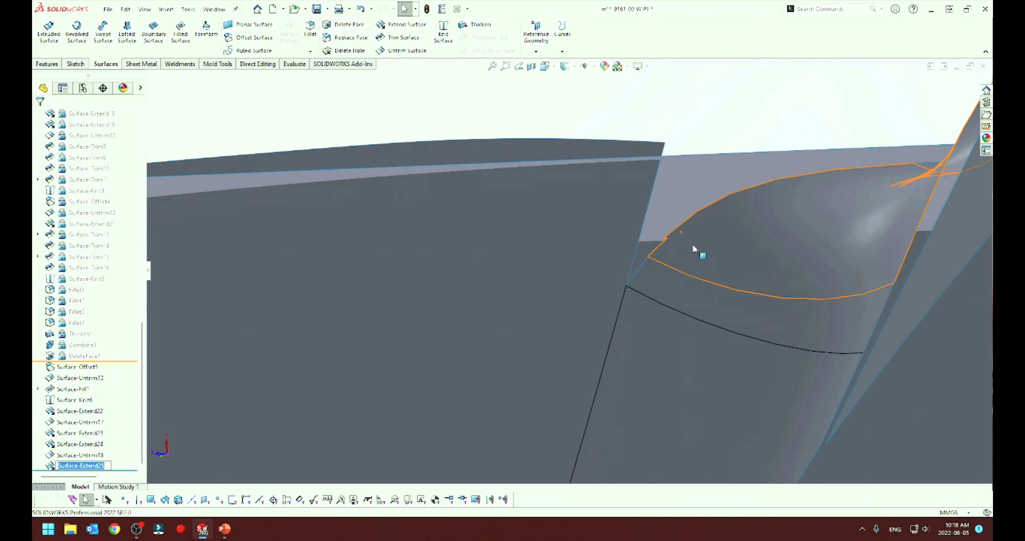
pyautogui.scroll(-2, 655, 264)
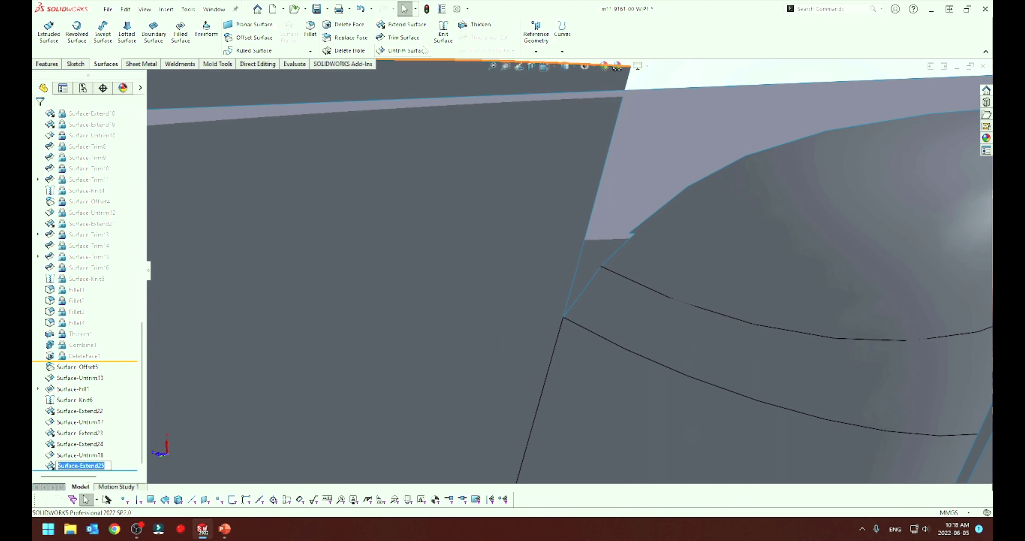
pyautogui.click(409, 50)
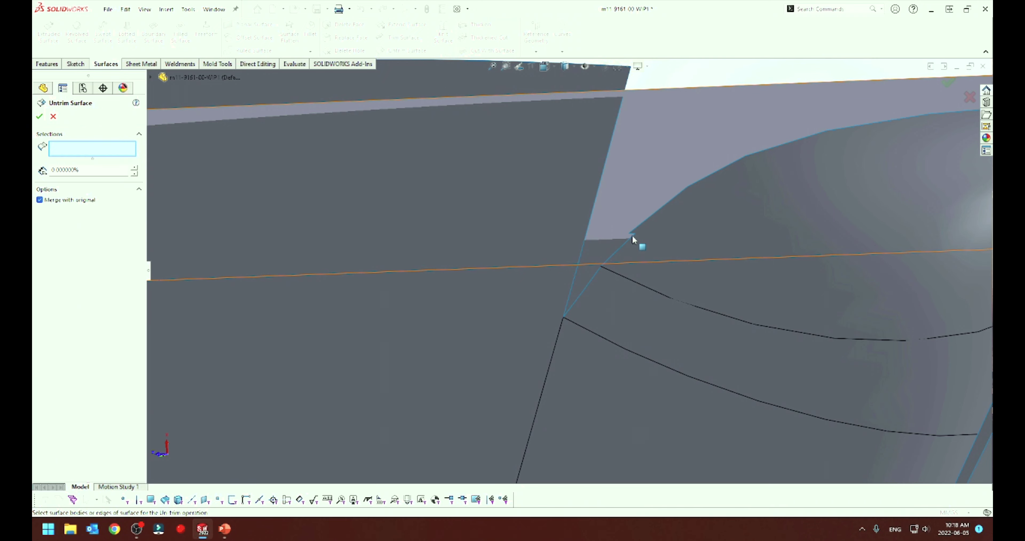
pyautogui.scroll(-3, 632, 235)
pyautogui.click(618, 242)
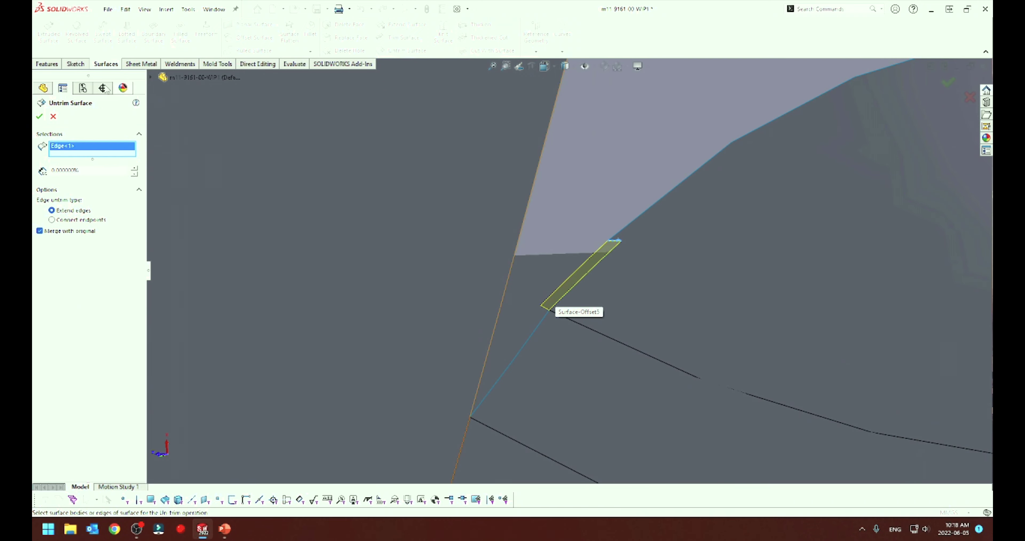
pyautogui.click(40, 117)
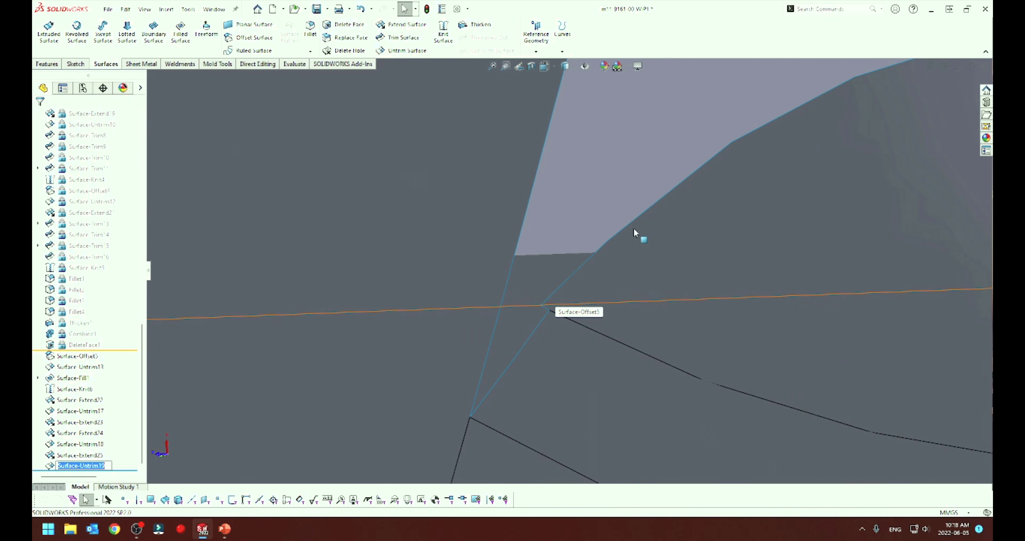
pyautogui.moveTo(633, 227)
pyautogui.mouseDown(button='middle')
pyautogui.moveTo(751, 222)
pyautogui.moveTo(544, 246)
pyautogui.moveTo(549, 219)
pyautogui.mouseUp(button='middle')
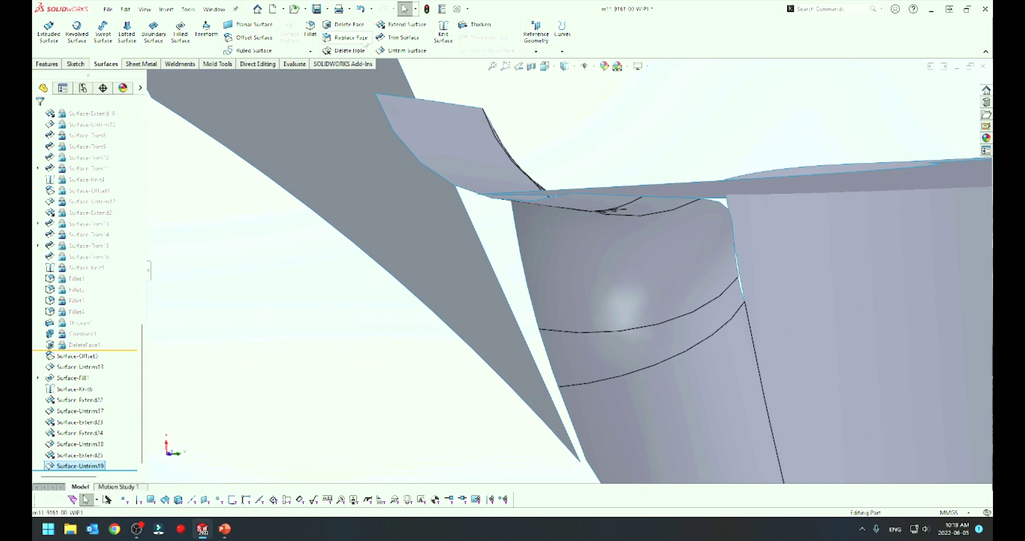
# Extend two edges of the offset surface near the boss, creating Surface-Extend26
pyautogui.click(401, 25)
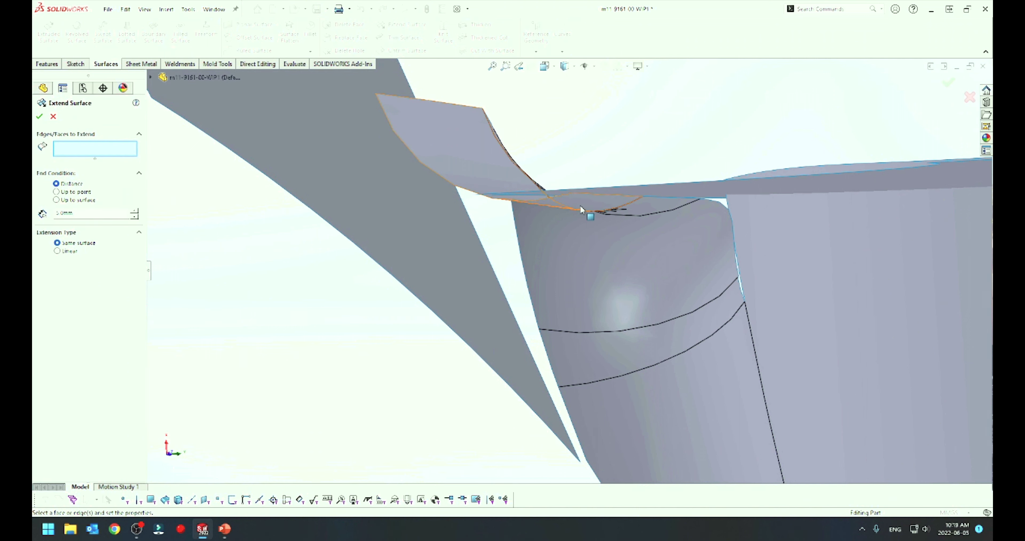
pyautogui.click(594, 193)
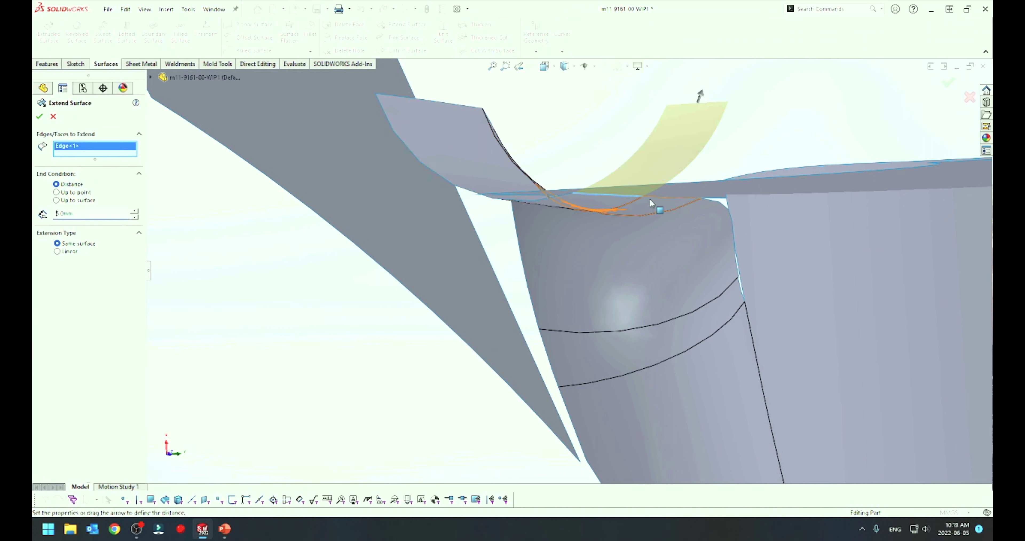
pyautogui.click(651, 196)
pyautogui.moveTo(651, 197); pyautogui.dragTo(437, 186, button='middle')
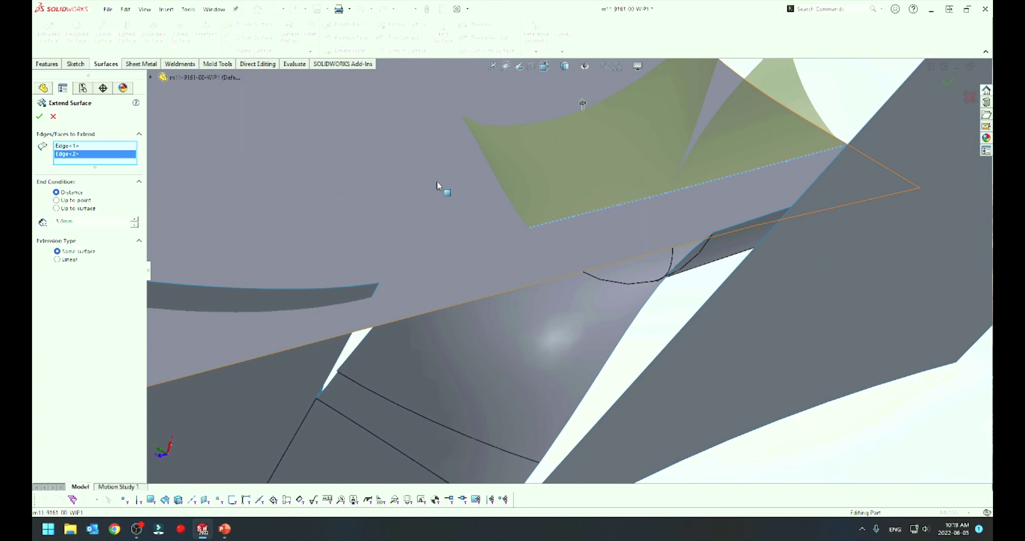
pyautogui.click(39, 116)
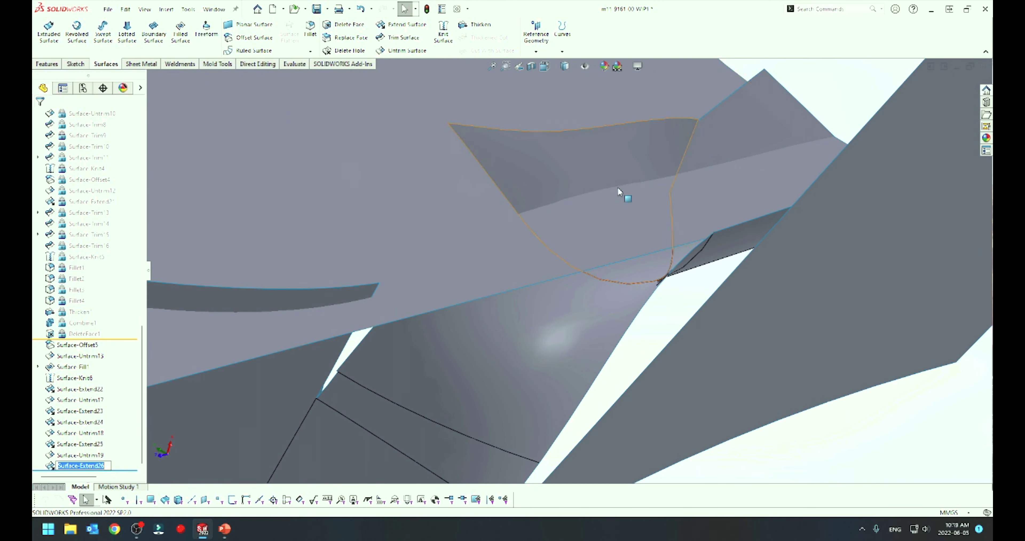
pyautogui.moveTo(618, 190)
pyautogui.mouseDown(button='middle')
pyautogui.moveTo(635, 67)
pyautogui.moveTo(347, 171)
pyautogui.moveTo(427, 121)
pyautogui.mouseUp(button='middle')
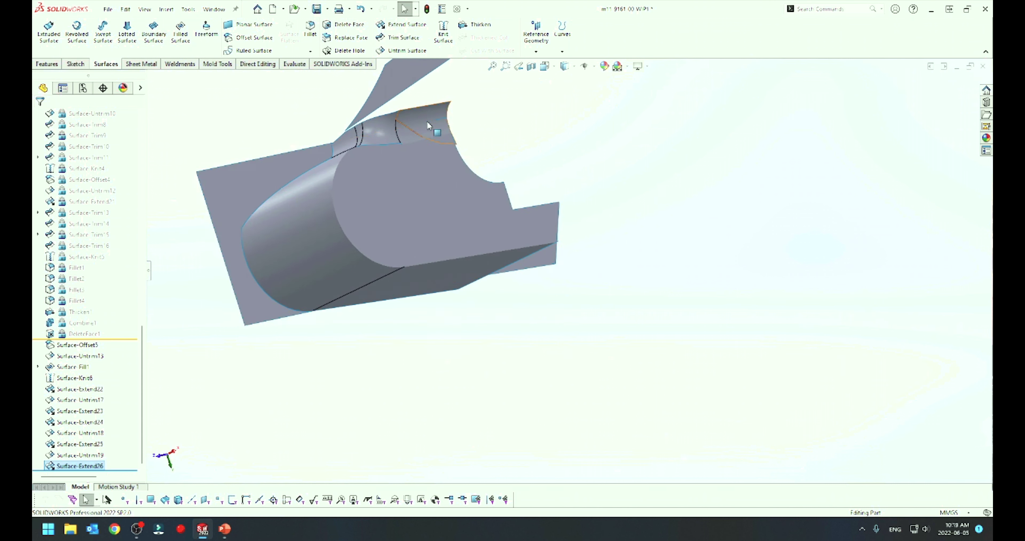
# Inspect the Surface-Extend26 extension and delete it from the history
pyautogui.scroll(-3, 427, 120)
pyautogui.scroll(-5, 430, 169)
pyautogui.scroll(-2, 572, 220)
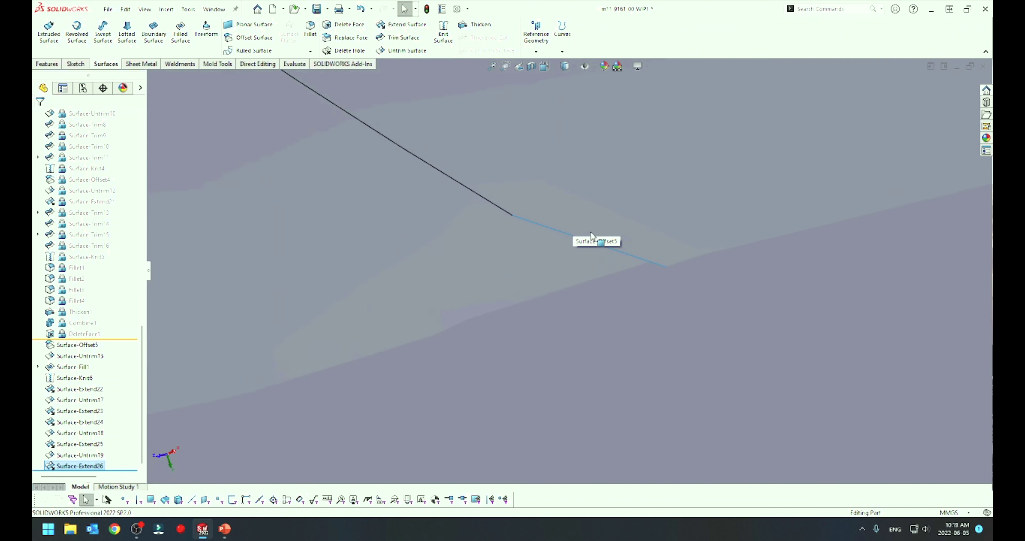
pyautogui.click(550, 251)
pyautogui.moveTo(588, 258)
pyautogui.mouseDown(button='middle')
pyautogui.moveTo(526, 227)
pyautogui.moveTo(537, 215)
pyautogui.moveTo(542, 297)
pyautogui.moveTo(521, 265)
pyautogui.mouseUp(button='middle')
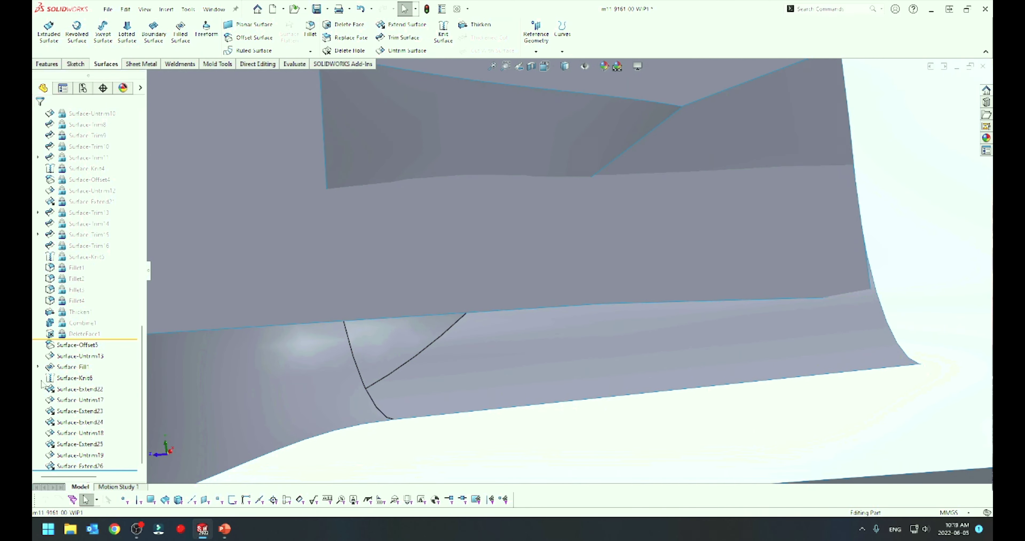
pyautogui.rightClick(62, 468)
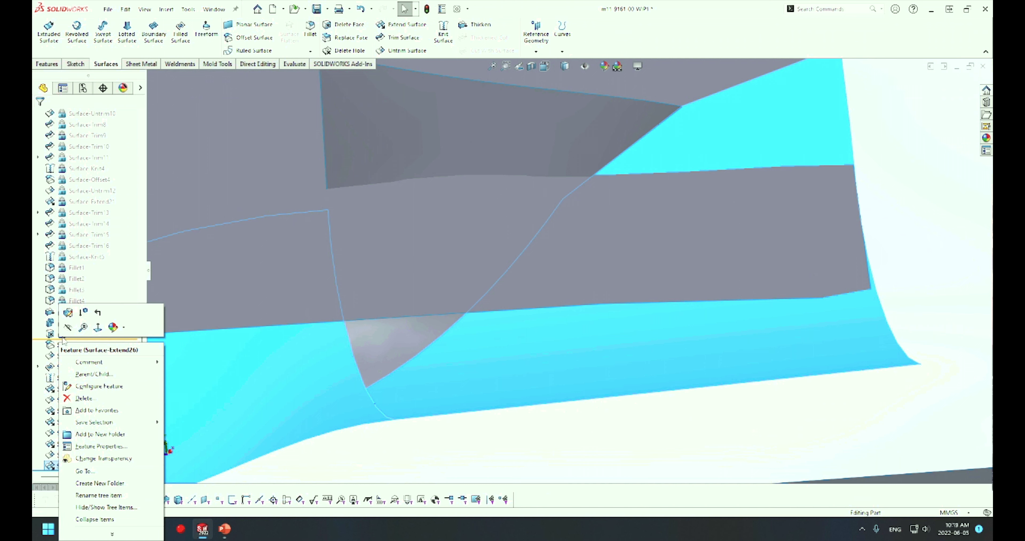
pyautogui.click(85, 398)
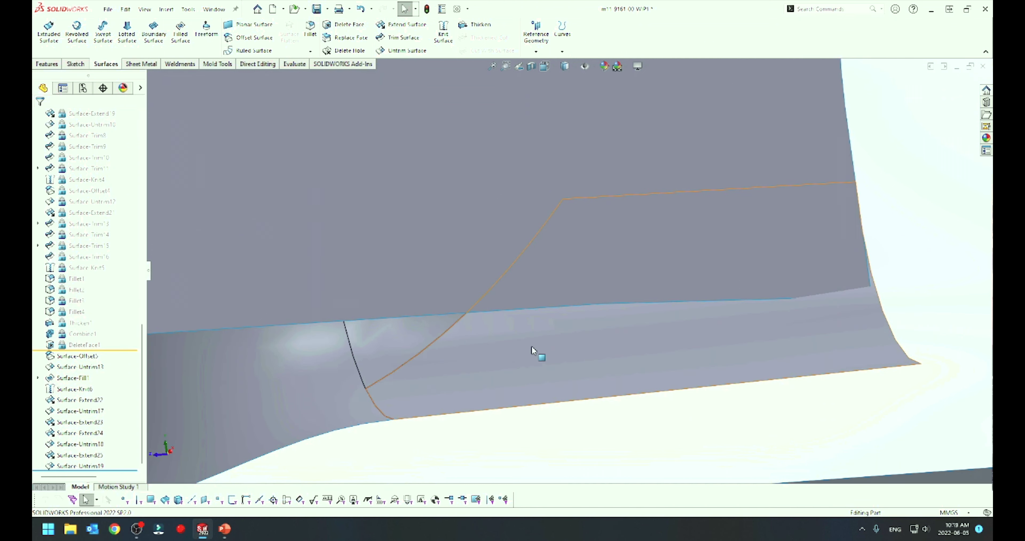
# Hide Surface-Offset5 and begin an Extend Surface on the remaining surface's top edge
pyautogui.press('Tab')
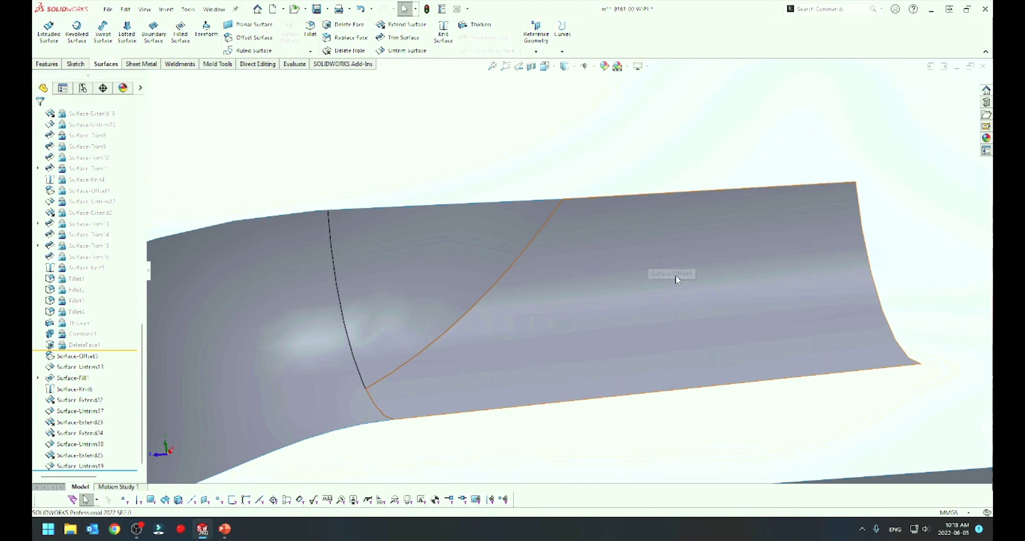
pyautogui.moveTo(570, 277)
pyautogui.mouseDown(button='middle')
pyautogui.moveTo(617, 277)
pyautogui.moveTo(624, 292)
pyautogui.moveTo(591, 337)
pyautogui.mouseUp(button='middle')
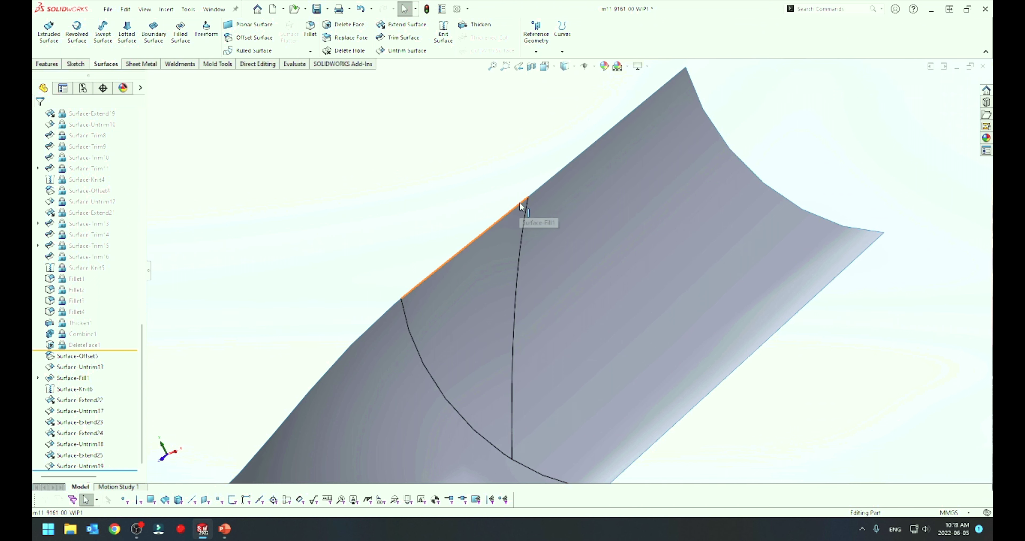
pyautogui.scroll(-2, 525, 211)
pyautogui.scroll(-2, 527, 215)
pyautogui.scroll(2, 545, 306)
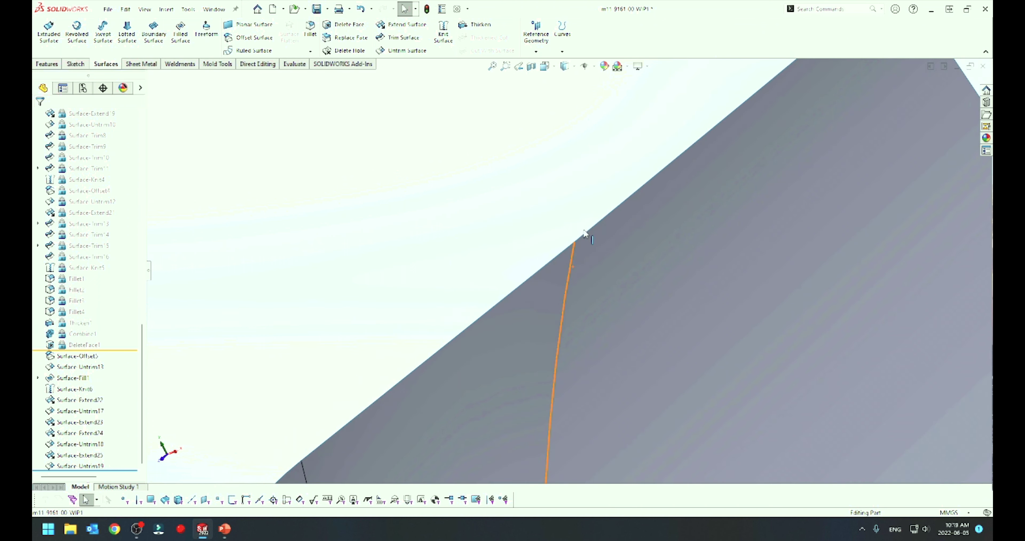
pyautogui.scroll(2, 548, 306)
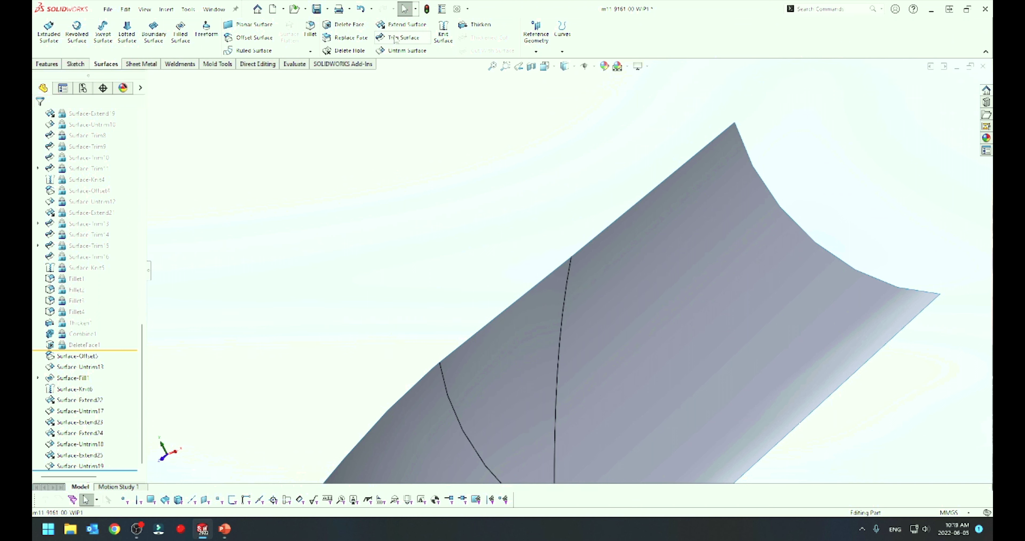
pyautogui.click(402, 25)
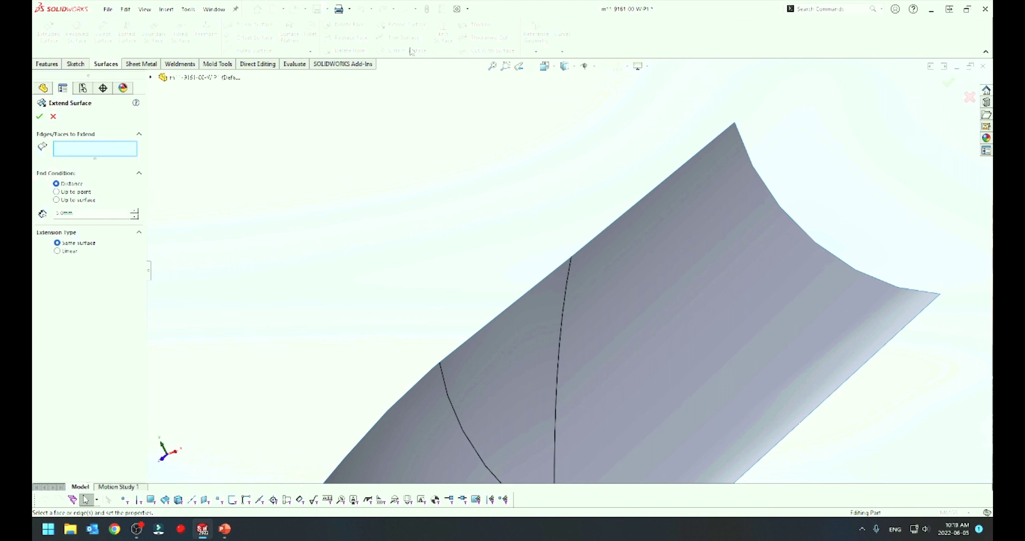
# Extend the remaining surface's top edge, creating Surface-Extend27
pyautogui.click(584, 245)
pyautogui.press('Return')
pyautogui.moveTo(535, 285)
pyautogui.mouseDown(button='middle')
pyautogui.moveTo(481, 298)
pyautogui.moveTo(530, 290)
pyautogui.mouseUp(button='middle')
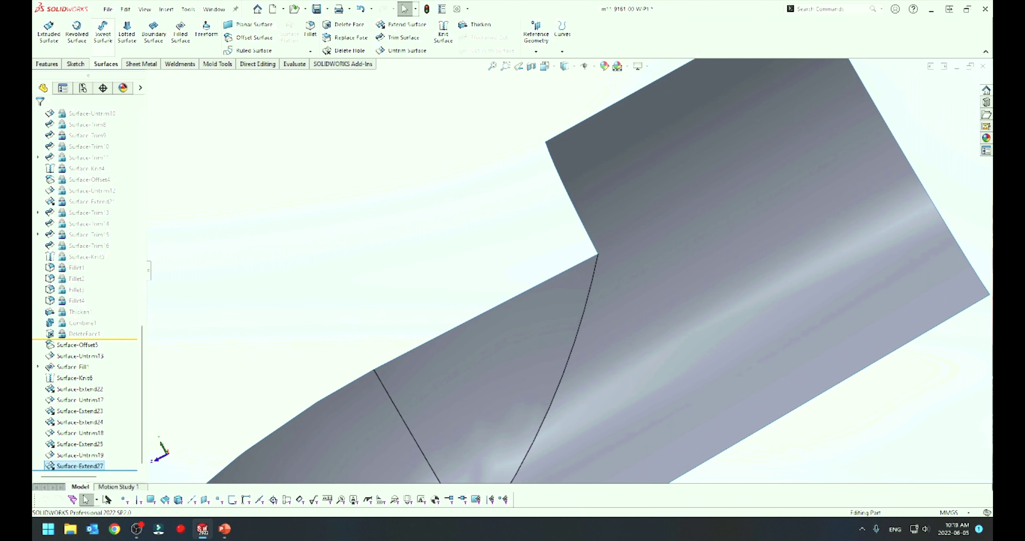
# Attempt a swept surface along a boss edge, then cancel it
pyautogui.click(104, 33)
pyautogui.click(574, 208)
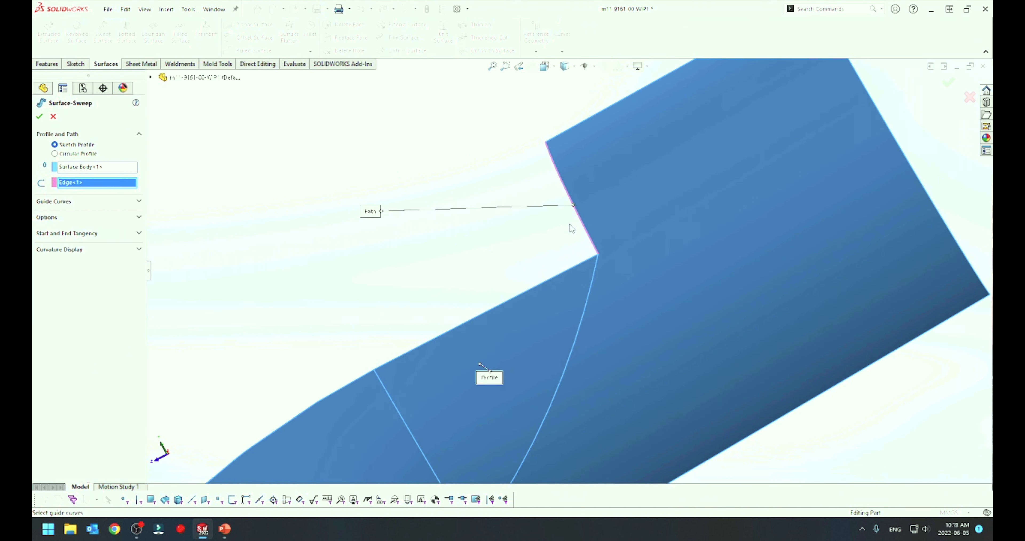
pyautogui.press('Escape')
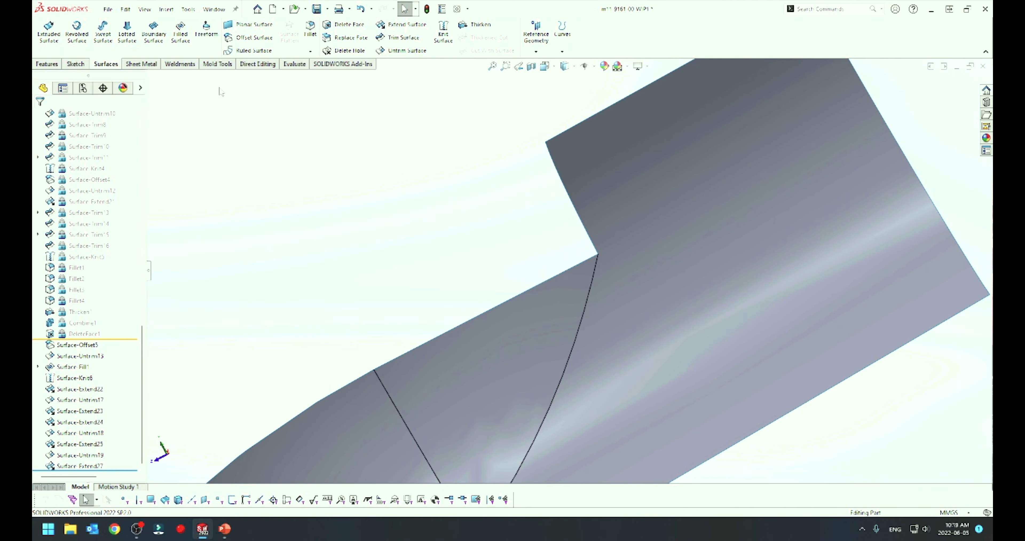
pyautogui.click(102, 34)
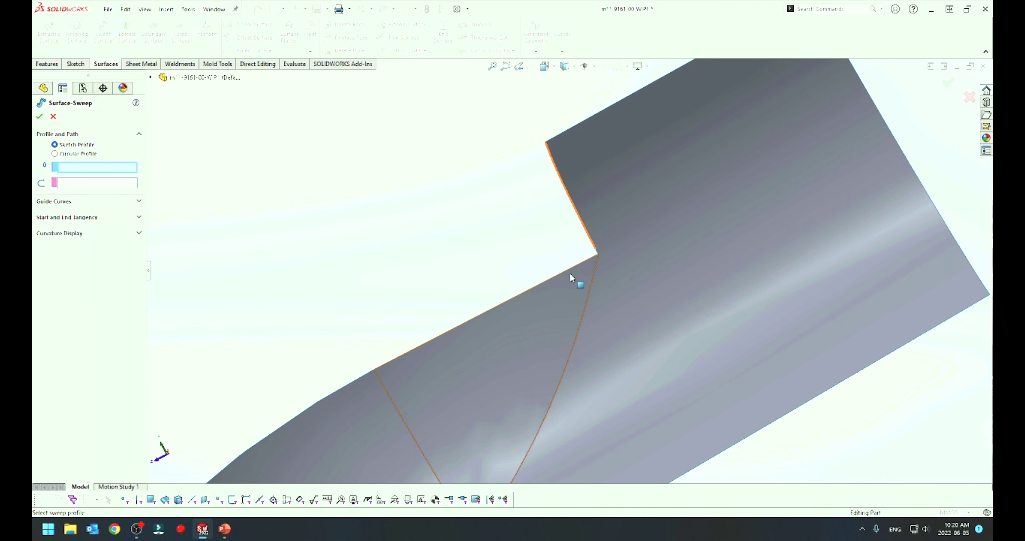
pyautogui.scroll(-3, 596, 255)
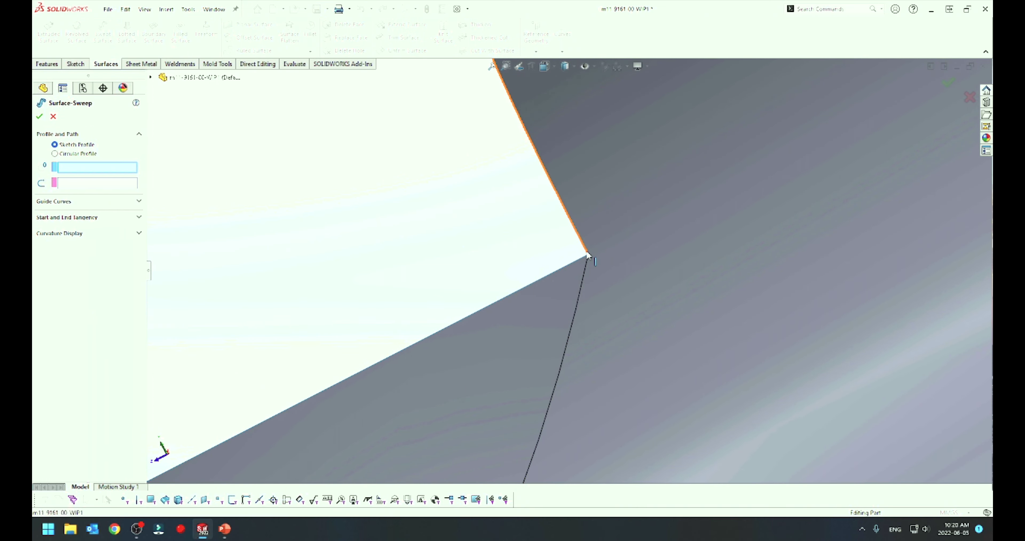
pyautogui.press('Escape')
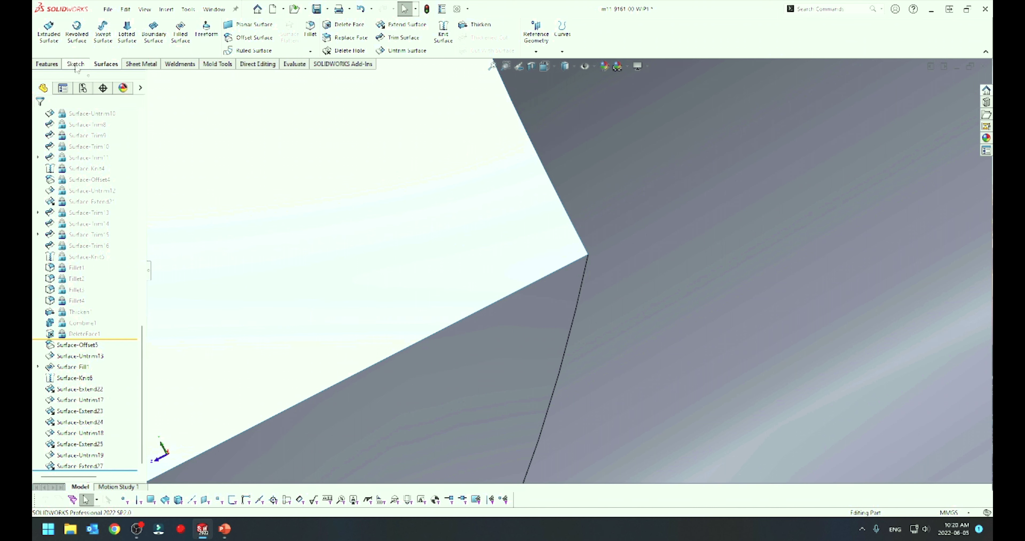
# Create a 3D sketch copying the short model edge as the sweep profile
pyautogui.click(75, 64)
pyautogui.click(45, 51)
pyautogui.click(60, 76)
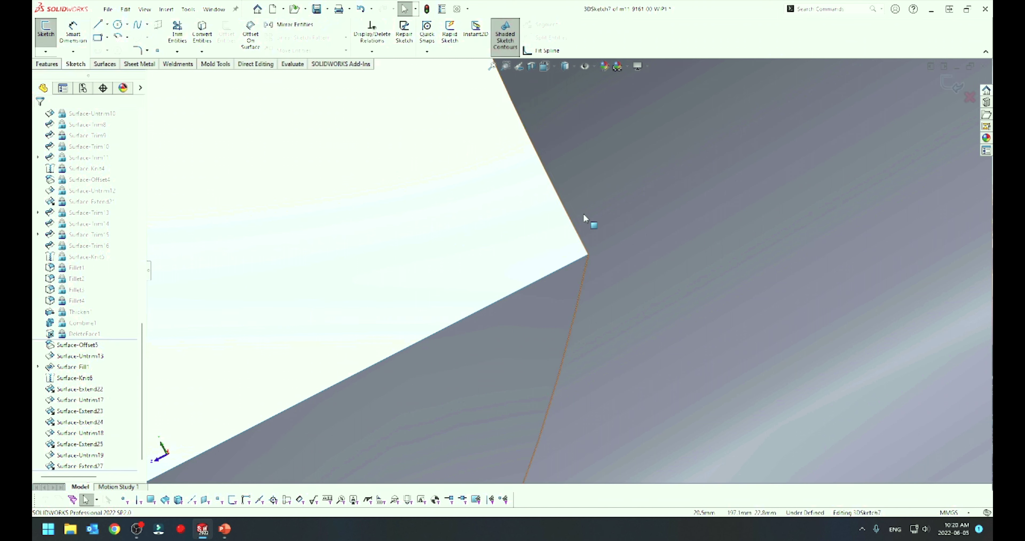
pyautogui.click(569, 217)
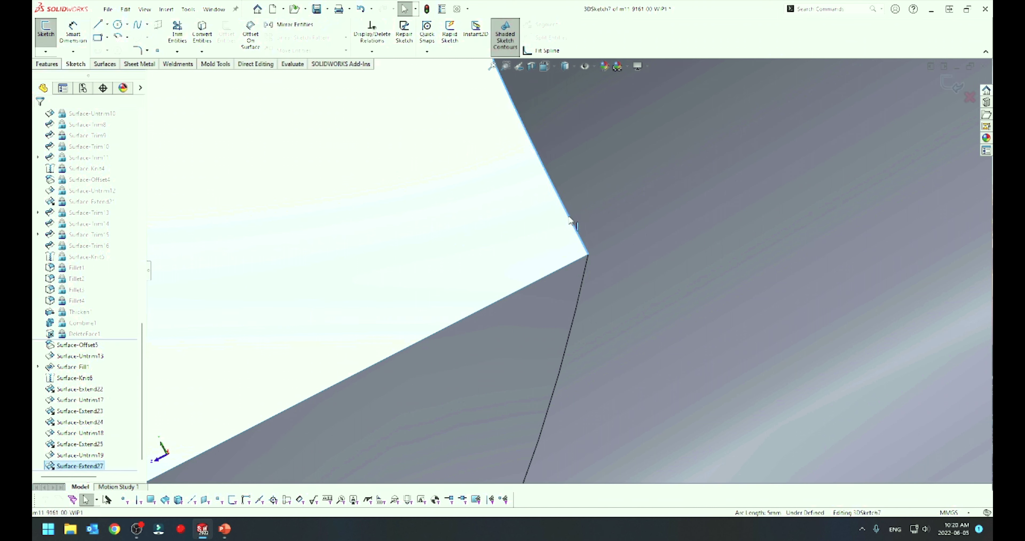
pyautogui.click(202, 32)
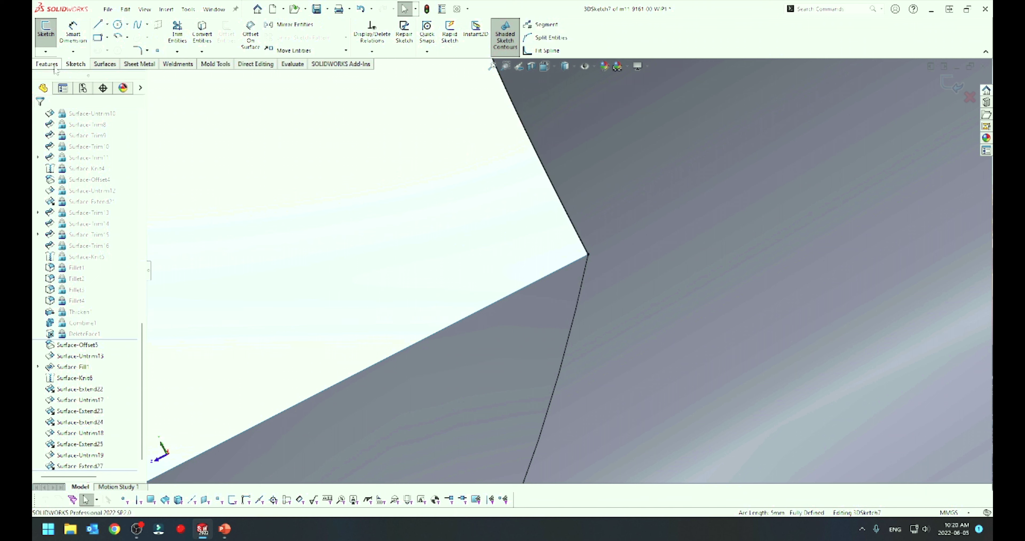
# Start a swept surface with the new sketch profile and clear its first path selection
pyautogui.click(105, 63)
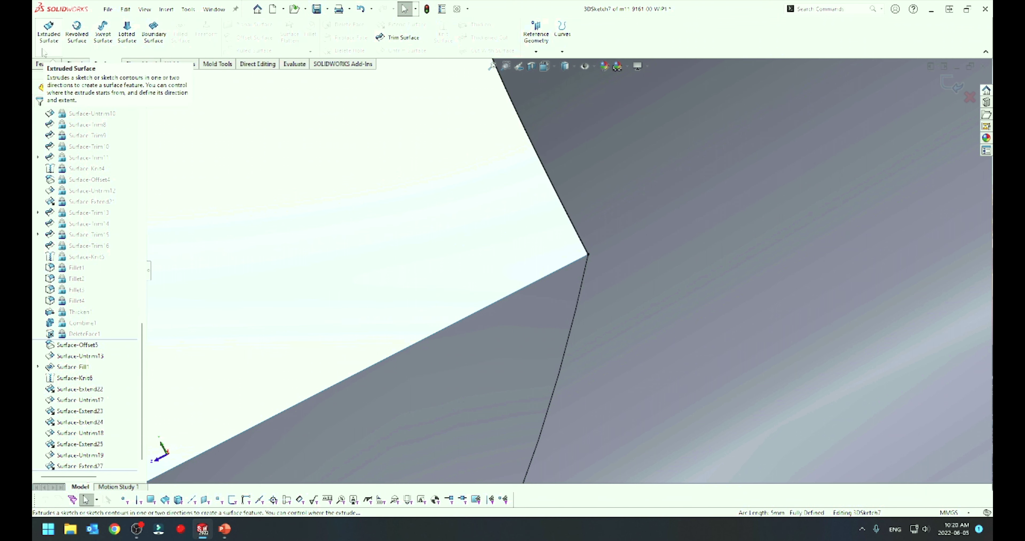
pyautogui.click(103, 30)
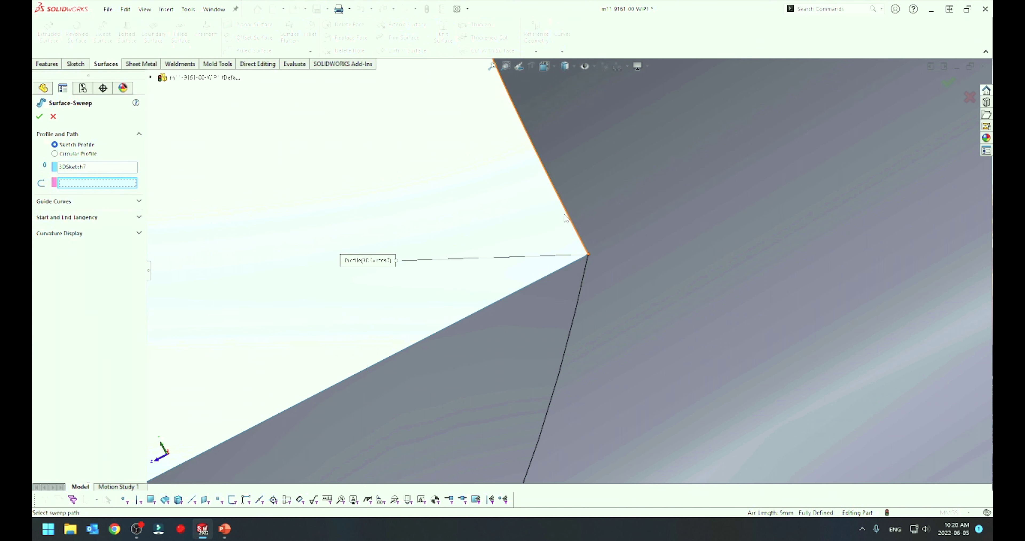
pyautogui.click(551, 272)
pyautogui.scroll(5, 592, 278)
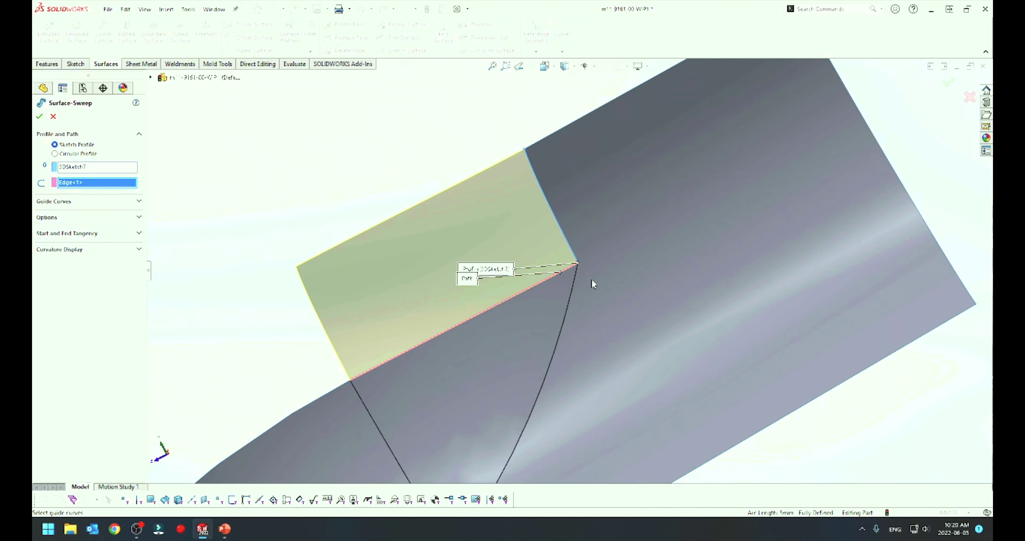
pyautogui.scroll(-3, 512, 322)
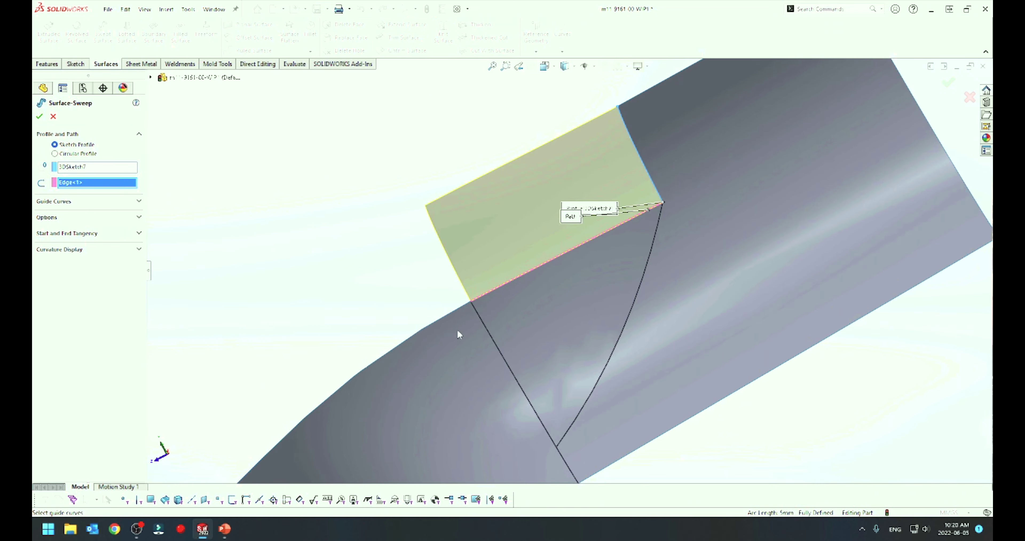
pyautogui.rightClick(76, 184)
pyautogui.click(99, 201)
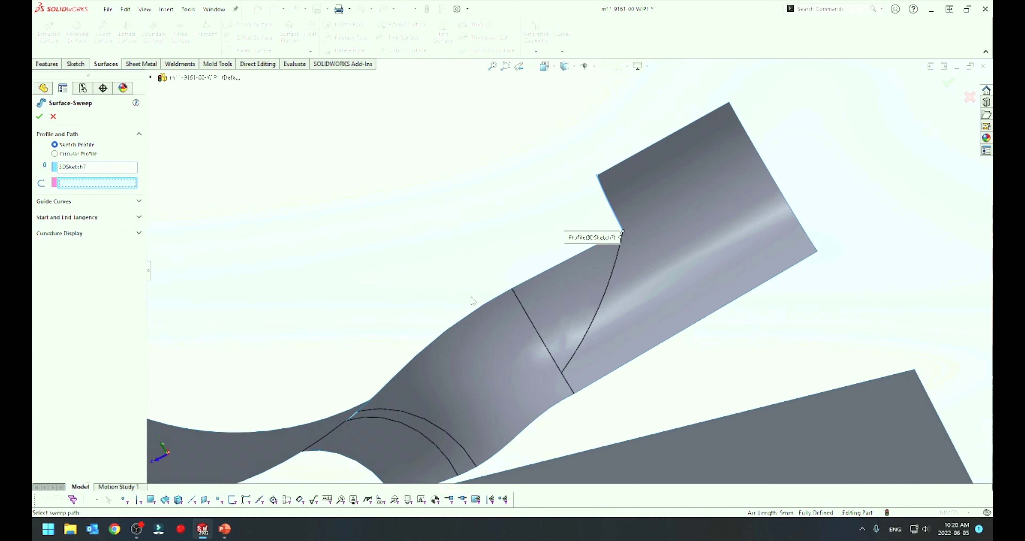
pyautogui.moveTo(490, 288)
pyautogui.mouseDown(button='middle')
pyautogui.moveTo(494, 211)
pyautogui.moveTo(517, 253)
pyautogui.mouseUp(button='middle')
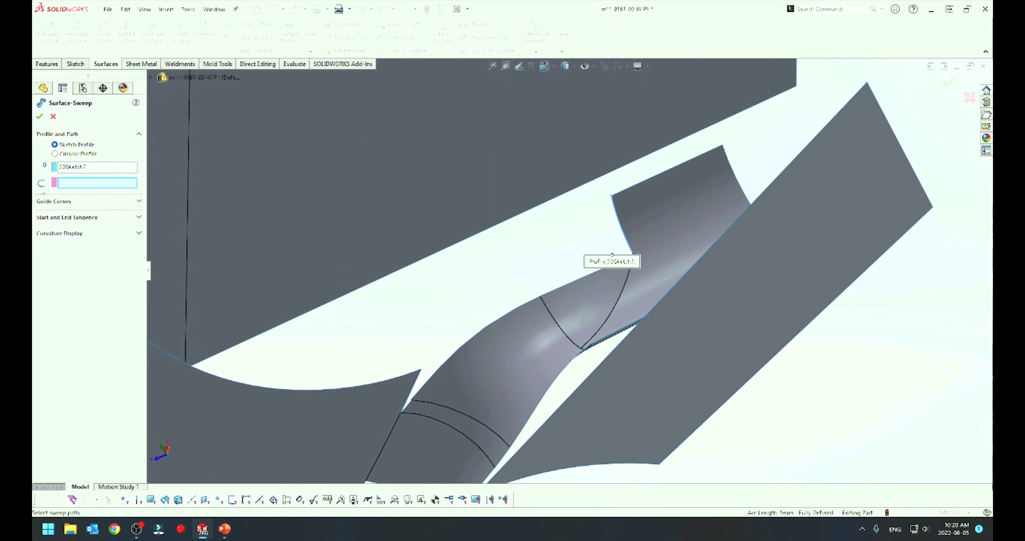
# Replace the failing open-group sweep path with a single boss edge
pyautogui.rightClick(69, 184)
pyautogui.click(95, 203)
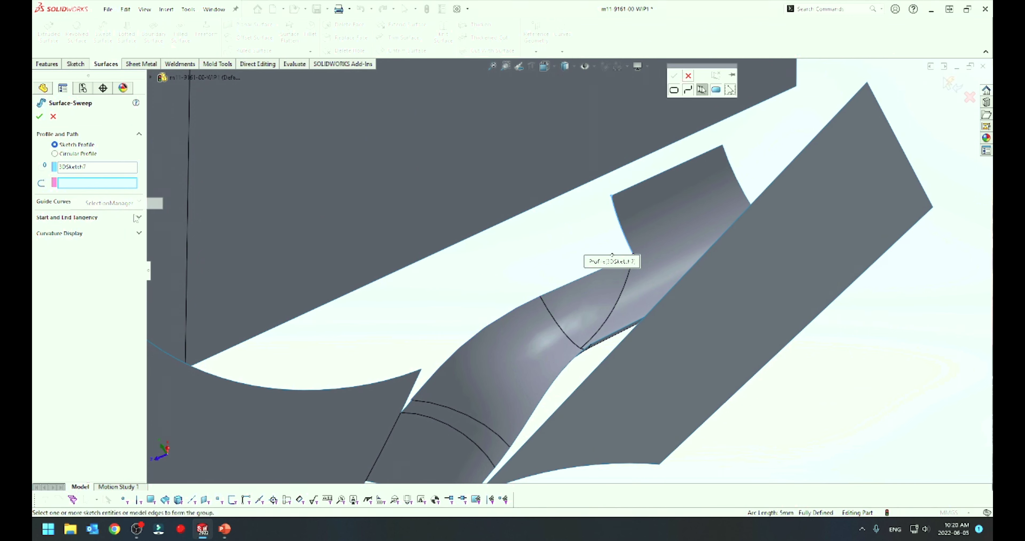
pyautogui.click(555, 290)
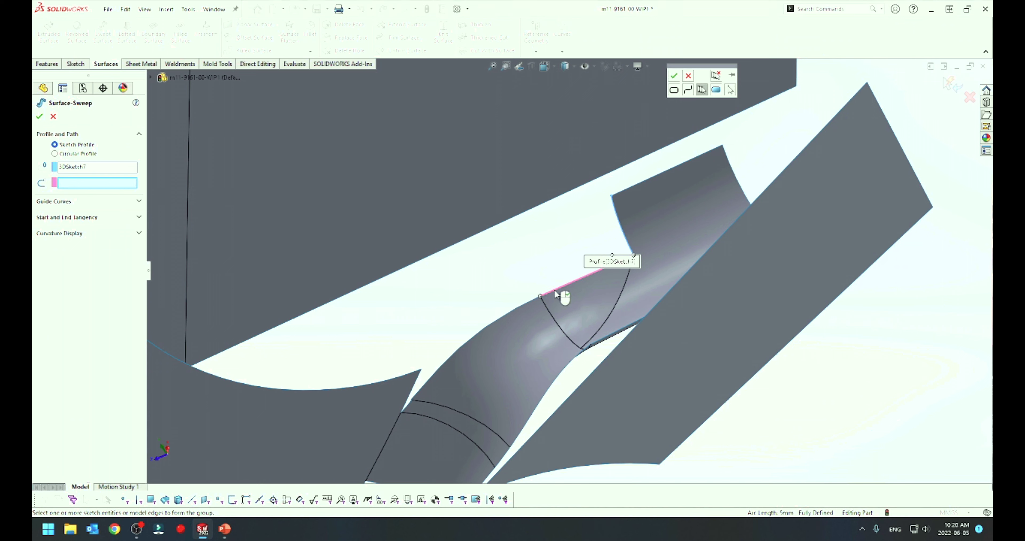
pyautogui.rightClick(532, 305)
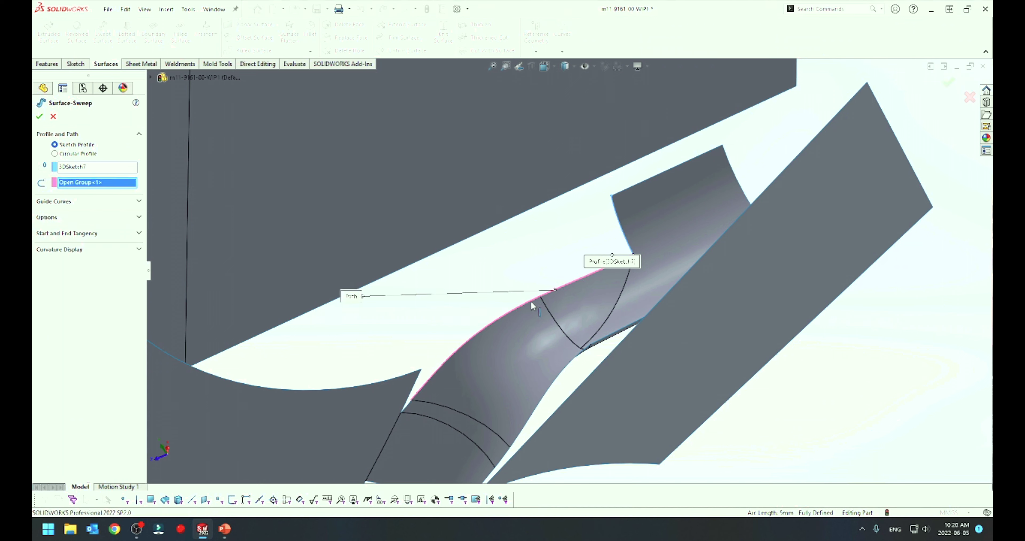
pyautogui.click(40, 117)
pyautogui.rightClick(67, 182)
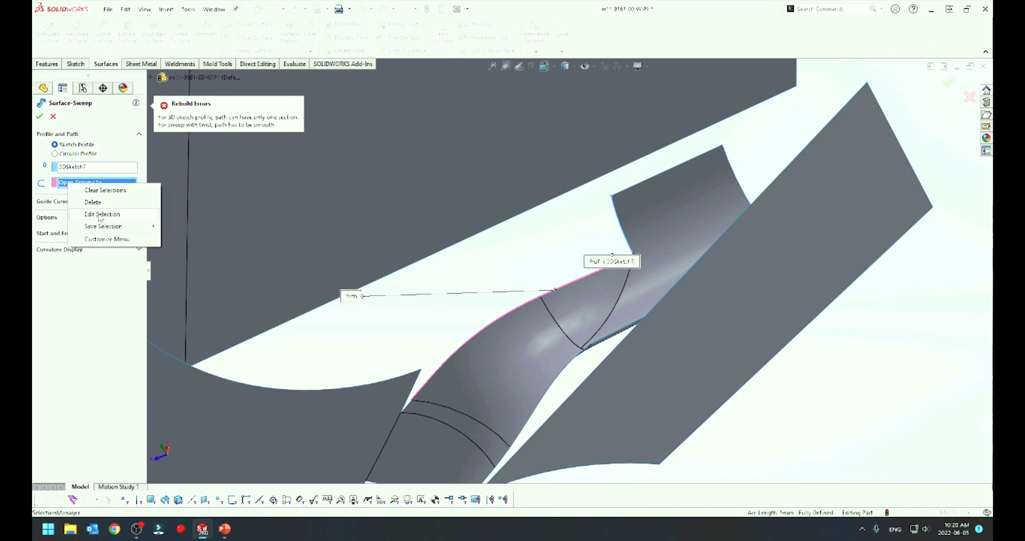
pyautogui.click(97, 202)
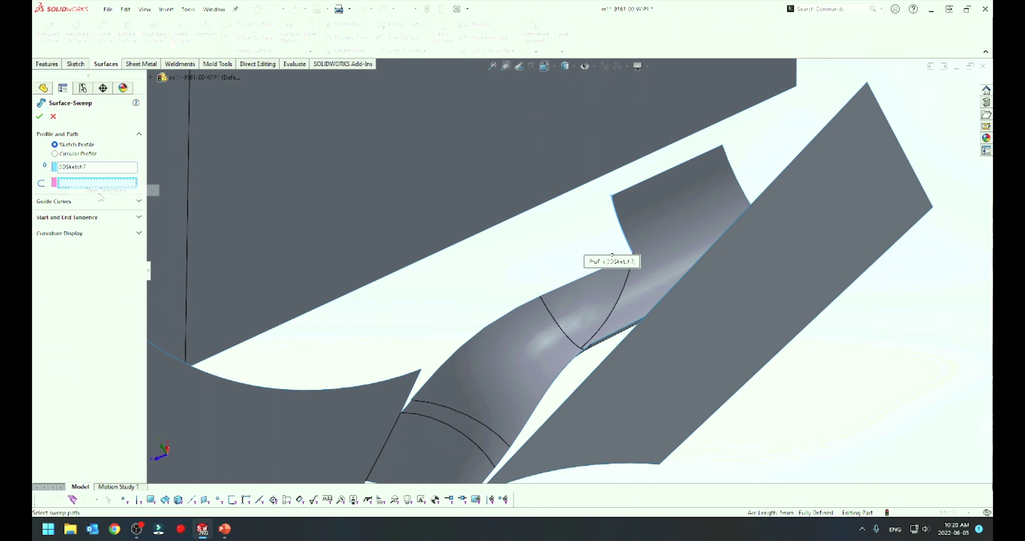
pyautogui.click(553, 292)
# Accept Surface-Sweep1 and knit it with Surface-Extend27 into Surface-Knit7
pyautogui.press('Return')
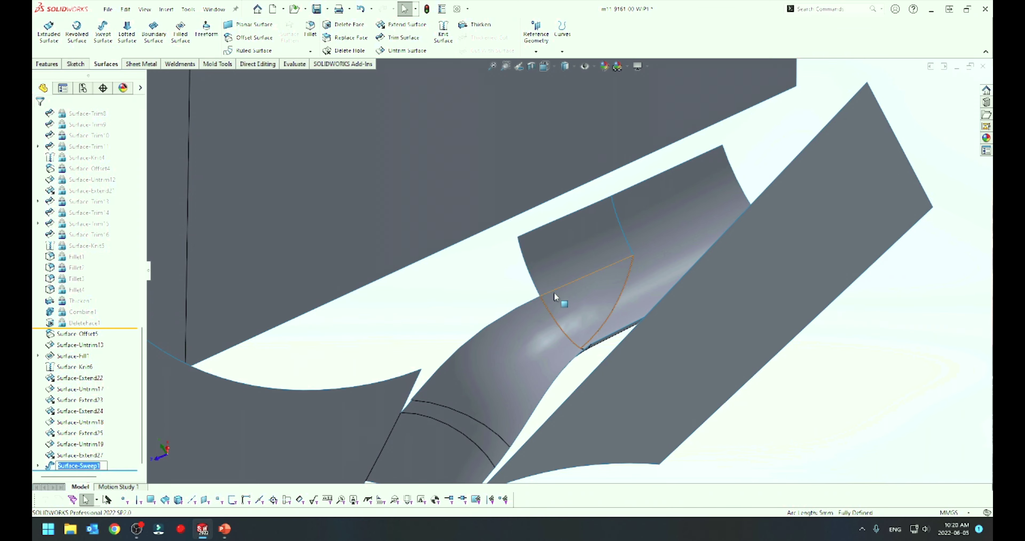
pyautogui.click(442, 32)
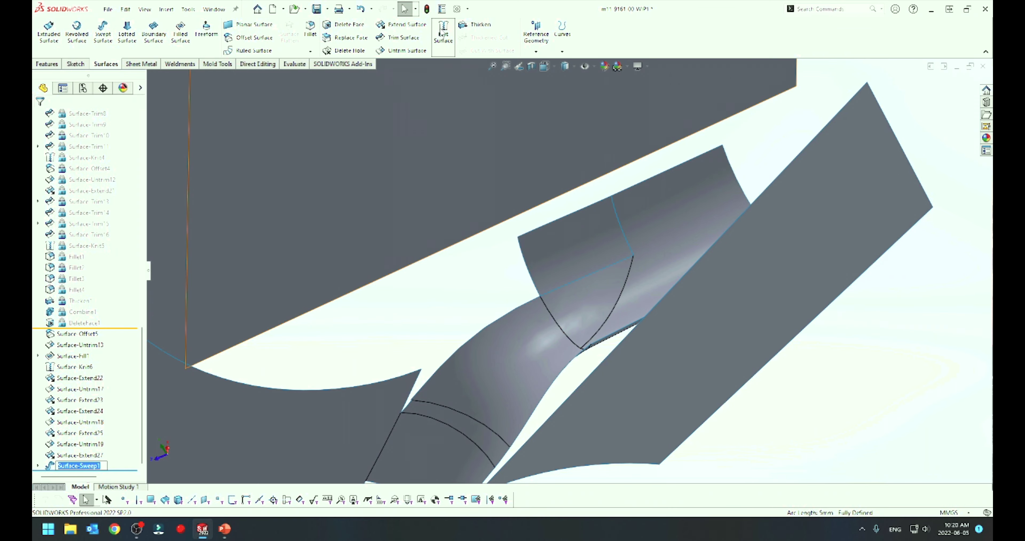
pyautogui.click(567, 243)
pyautogui.click(626, 228)
pyautogui.rightClick(483, 248)
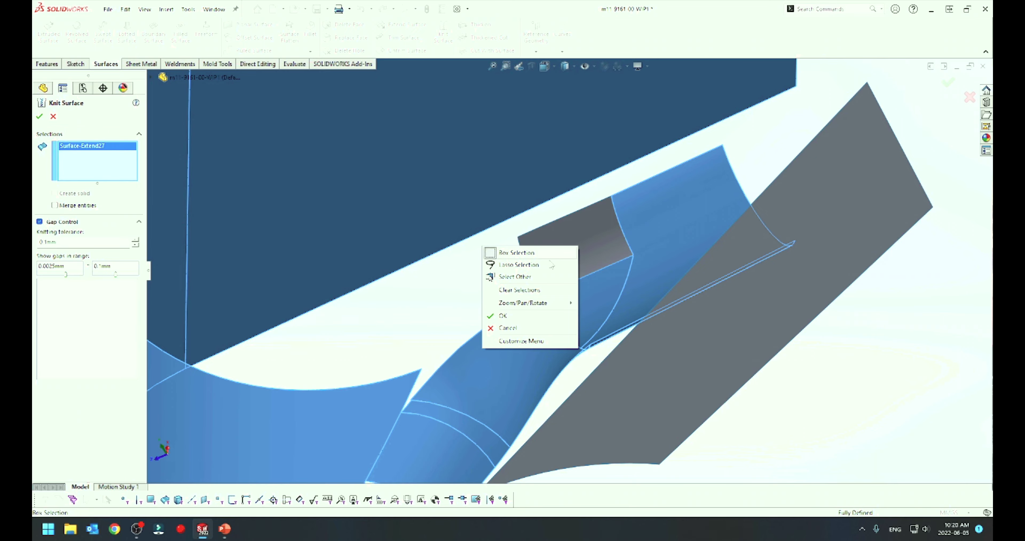
pyautogui.click(593, 239)
pyautogui.rightClick(599, 240)
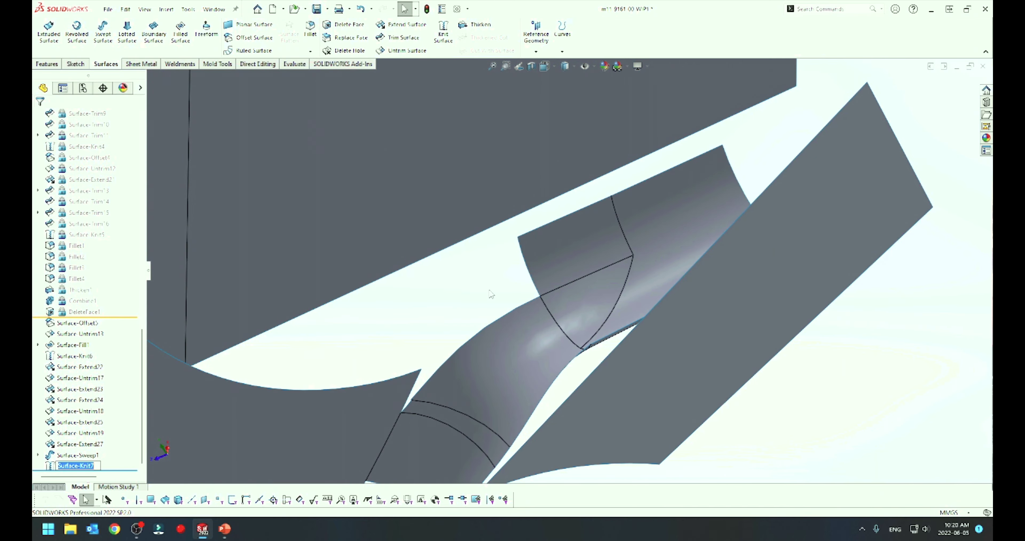
# Orbit and zoom the view to face the corner gap beside the boss
pyautogui.moveTo(599, 240)
pyautogui.mouseDown(button='middle')
pyautogui.moveTo(556, 304)
pyautogui.moveTo(612, 316)
pyautogui.moveTo(637, 242)
pyautogui.moveTo(567, 265)
pyautogui.moveTo(530, 305)
pyautogui.mouseUp(button='middle')
pyautogui.scroll(-3, 529, 304)
pyautogui.moveTo(473, 318)
pyautogui.mouseDown(button='middle')
pyautogui.moveTo(489, 330)
pyautogui.moveTo(458, 342)
pyautogui.mouseUp(button='middle')
pyautogui.scroll(-3, 457, 341)
pyautogui.scroll(-2, 439, 324)
pyautogui.scroll(-2, 438, 324)
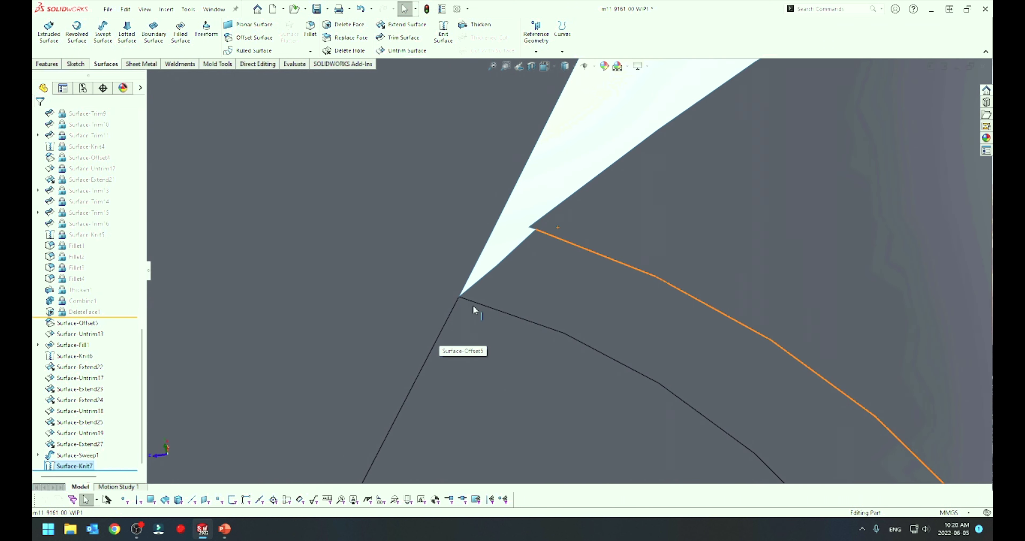
pyautogui.scroll(-1, 472, 305)
pyautogui.scroll(-1, 523, 234)
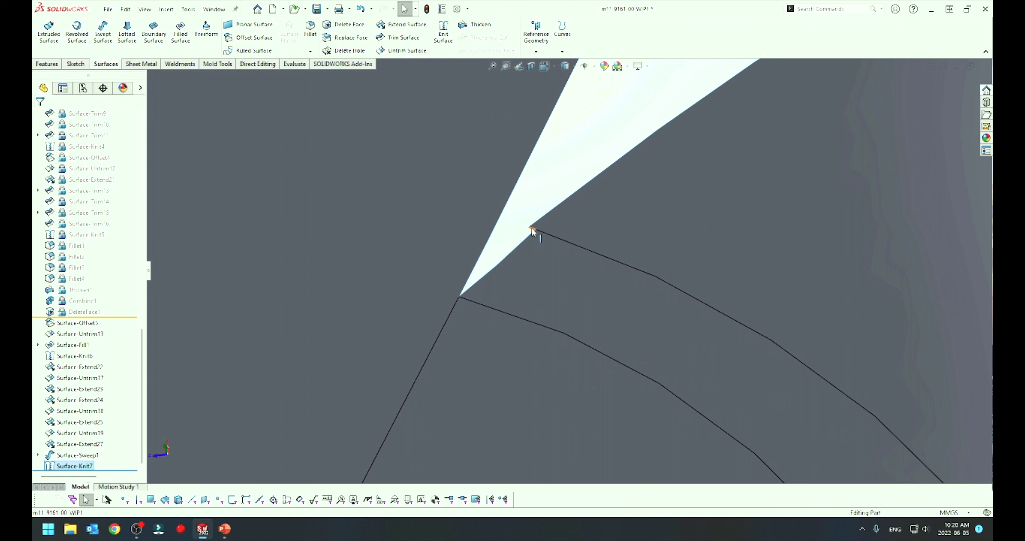
# Draw a two-point spline across the corner gap in a new 3D sketch
pyautogui.click(76, 64)
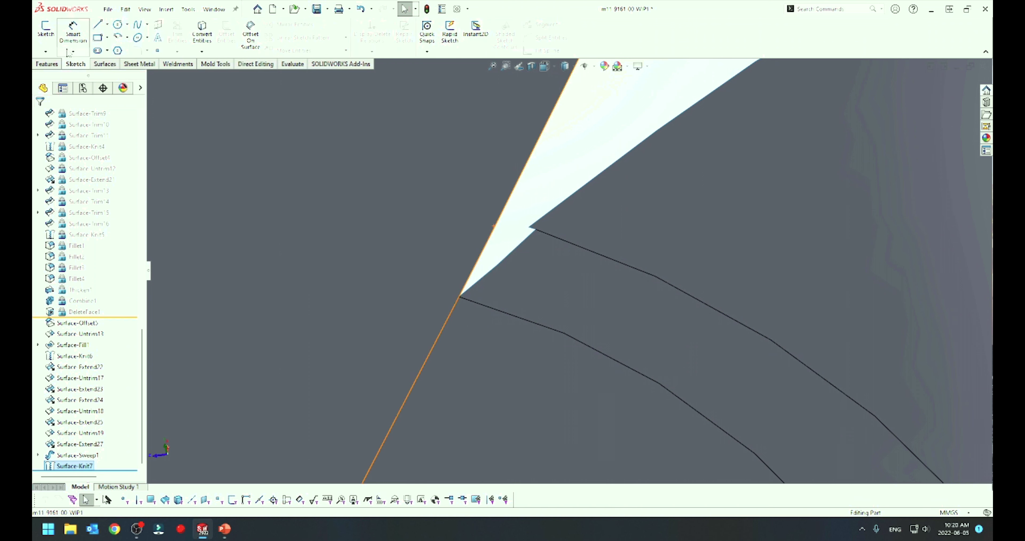
pyautogui.click(45, 52)
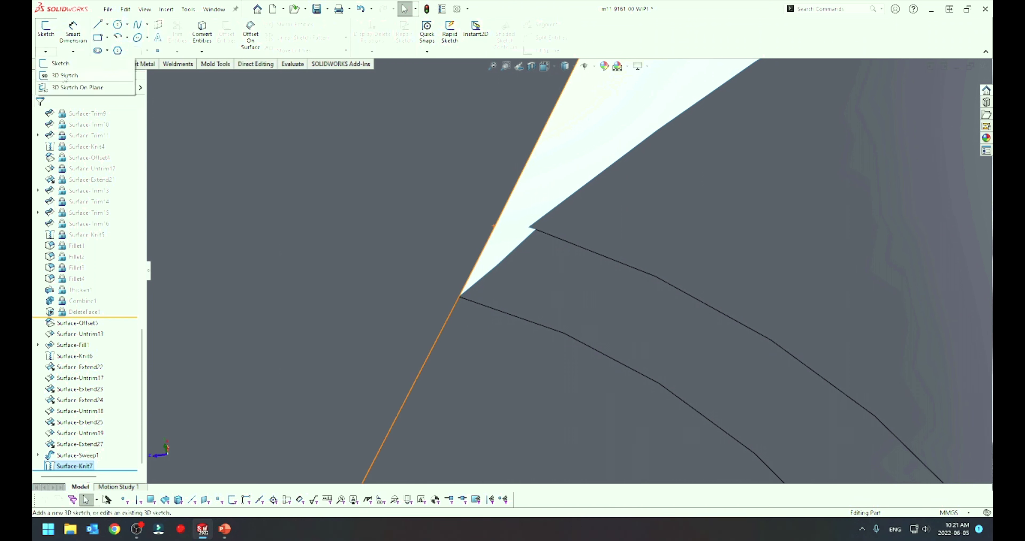
pyautogui.click(64, 76)
pyautogui.click(136, 28)
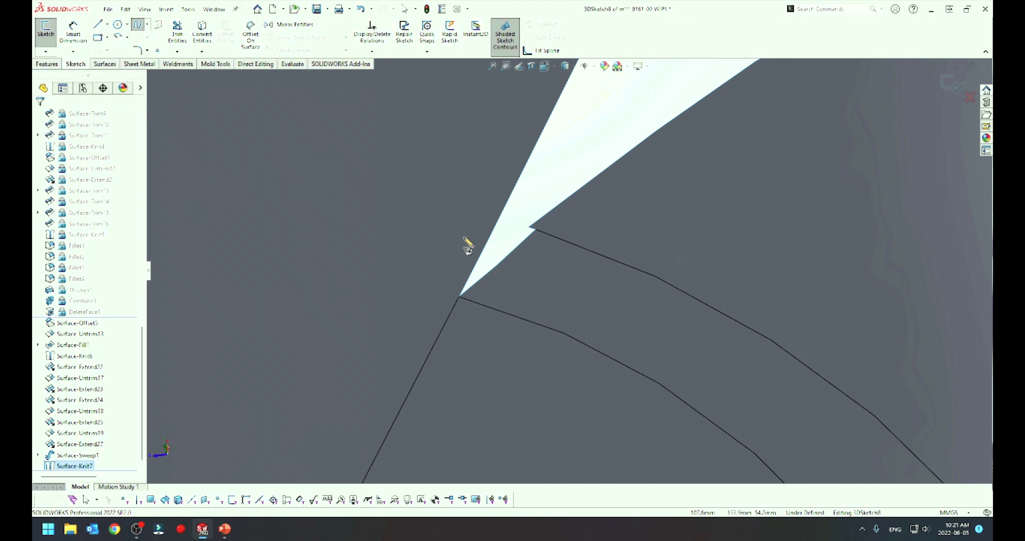
pyautogui.click(528, 227)
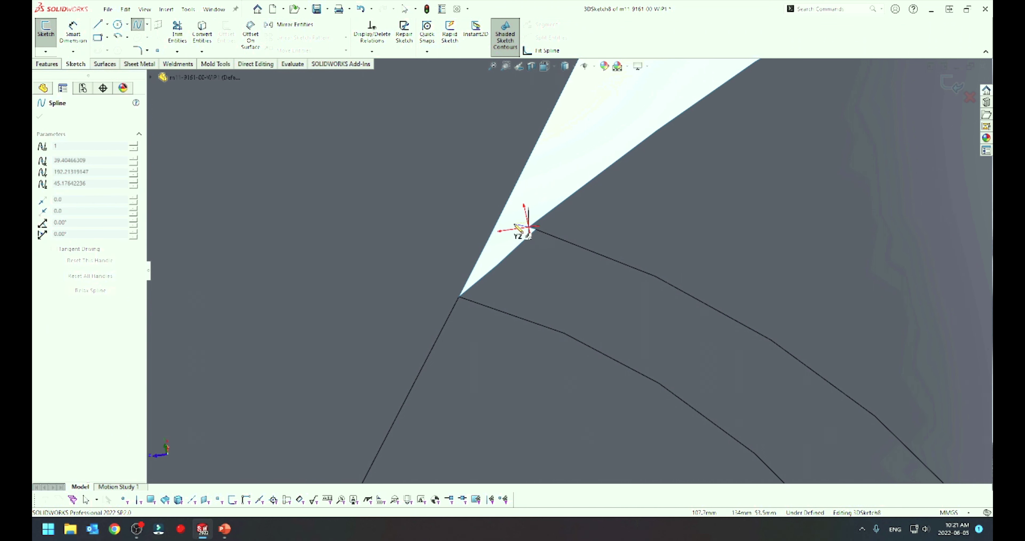
pyautogui.click(499, 216)
pyautogui.press('Escape')
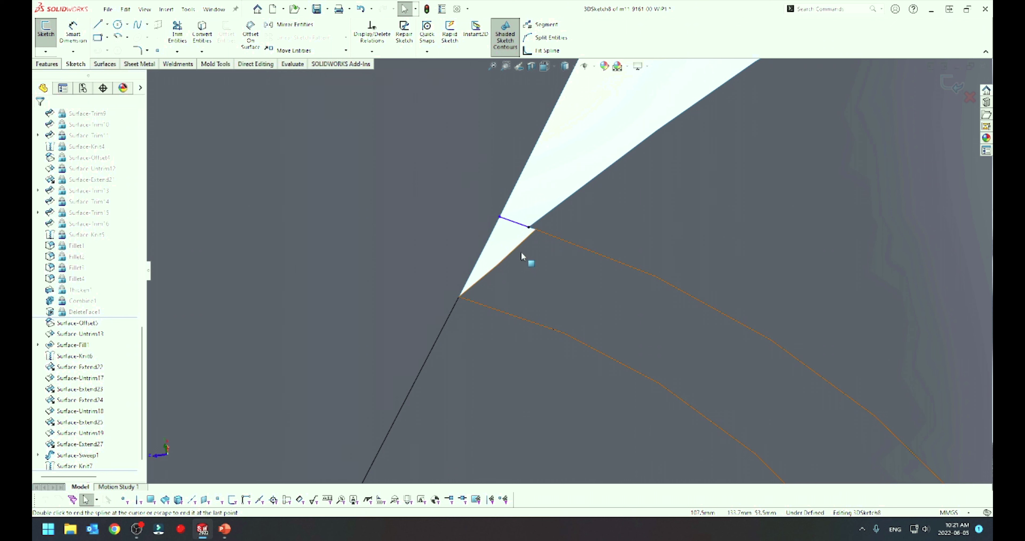
# Make the spline tangent to the adjoining surface edge and exit the sketch
pyautogui.scroll(-3, 520, 250)
pyautogui.scroll(-3, 520, 251)
pyautogui.click(577, 227)
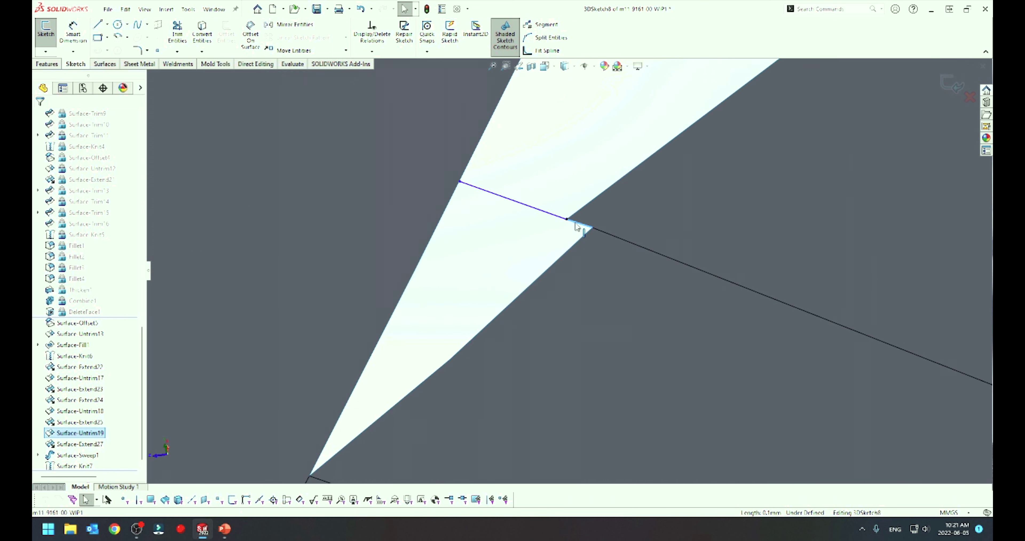
pyautogui.keyDown('ctrl'); pyautogui.click(554, 218); pyautogui.keyUp('ctrl')
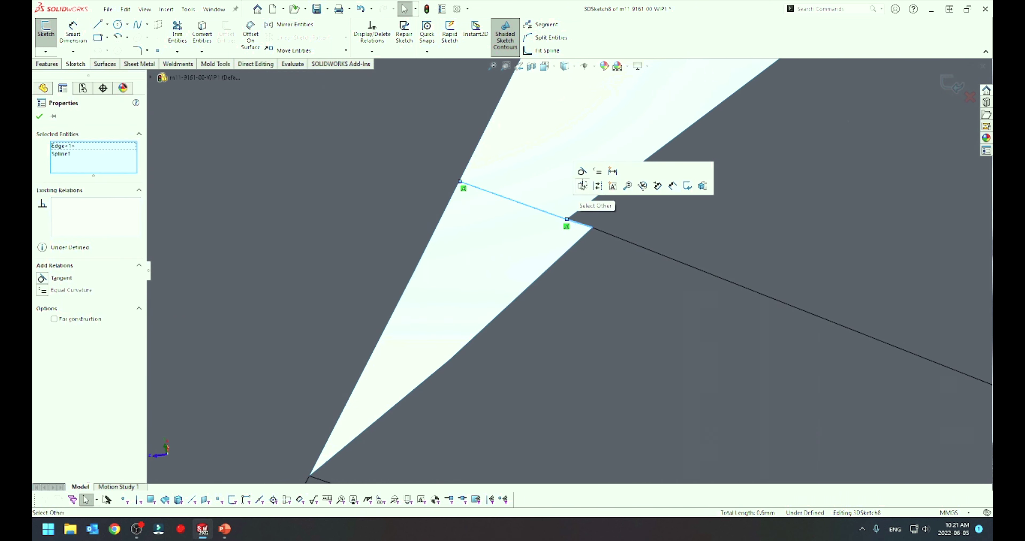
pyautogui.click(581, 171)
pyautogui.moveTo(496, 231)
pyautogui.mouseDown(button='middle')
pyautogui.moveTo(419, 347)
pyautogui.moveTo(425, 359)
pyautogui.moveTo(437, 306)
pyautogui.moveTo(426, 289)
pyautogui.mouseUp(button='middle')
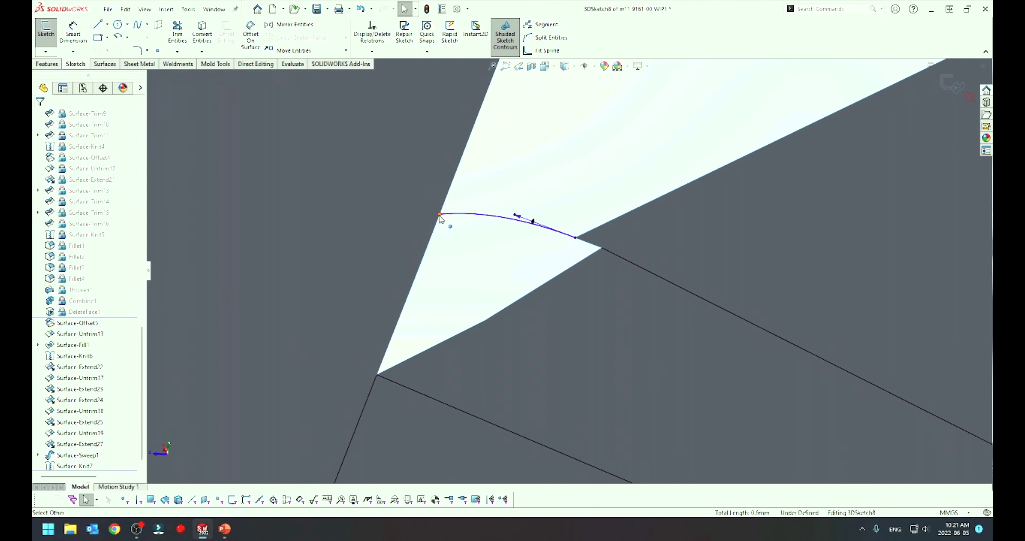
pyautogui.scroll(1, 484, 315)
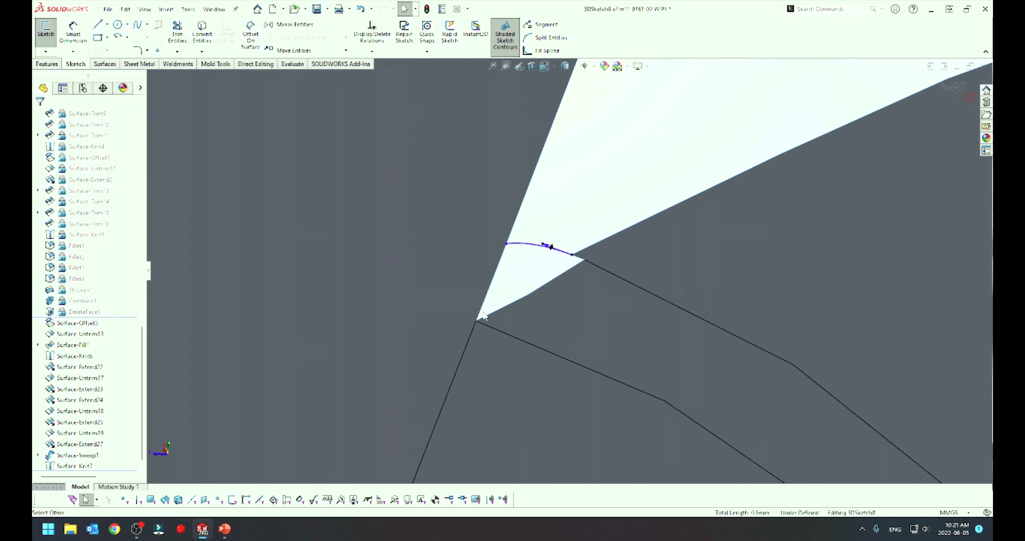
pyautogui.scroll(1, 484, 314)
pyautogui.scroll(1, 484, 315)
pyautogui.scroll(1, 484, 315)
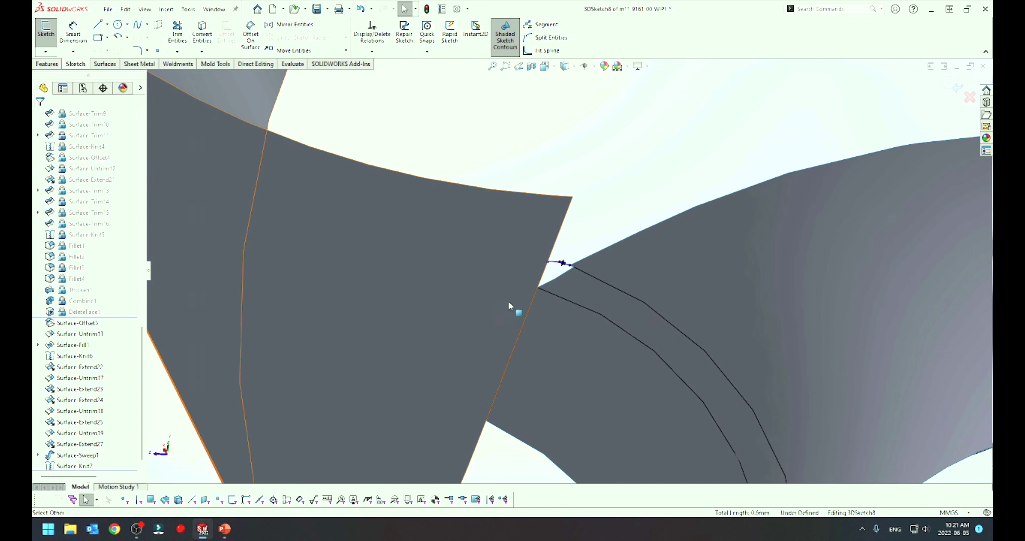
pyautogui.scroll(-3, 530, 297)
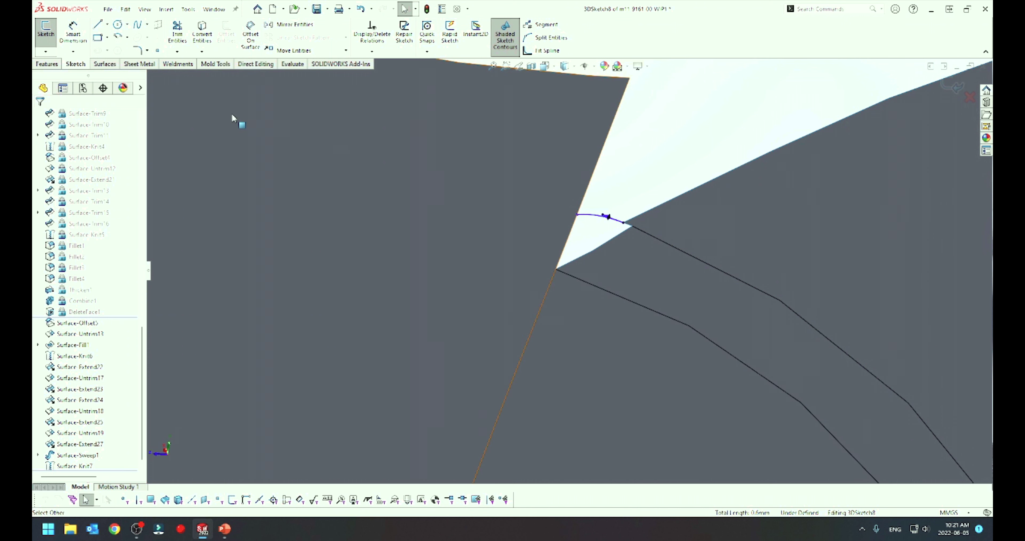
pyautogui.click(953, 87)
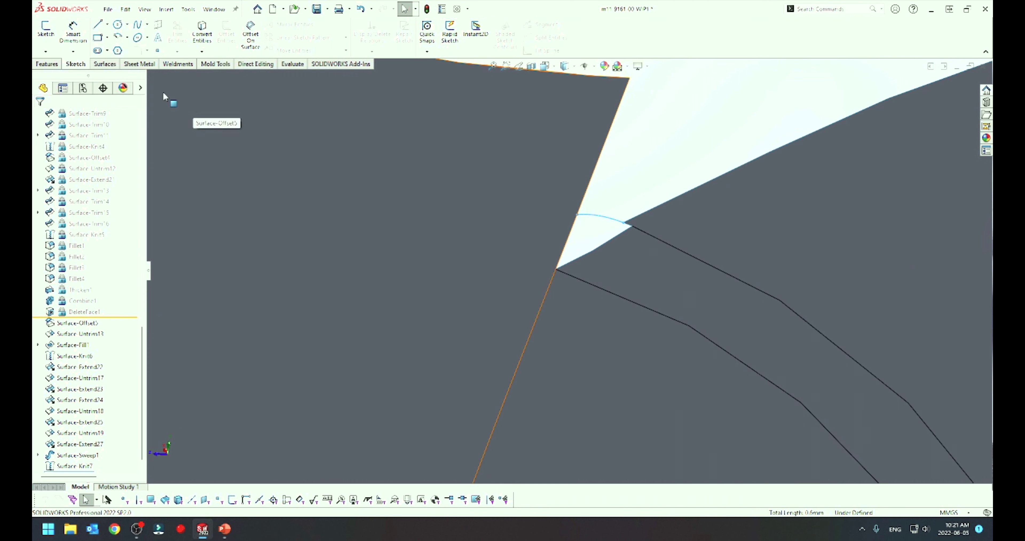
# Fill the corner gap with a surface bounded by the 3DSketch8 spline and two adjoining edges
pyautogui.click(105, 63)
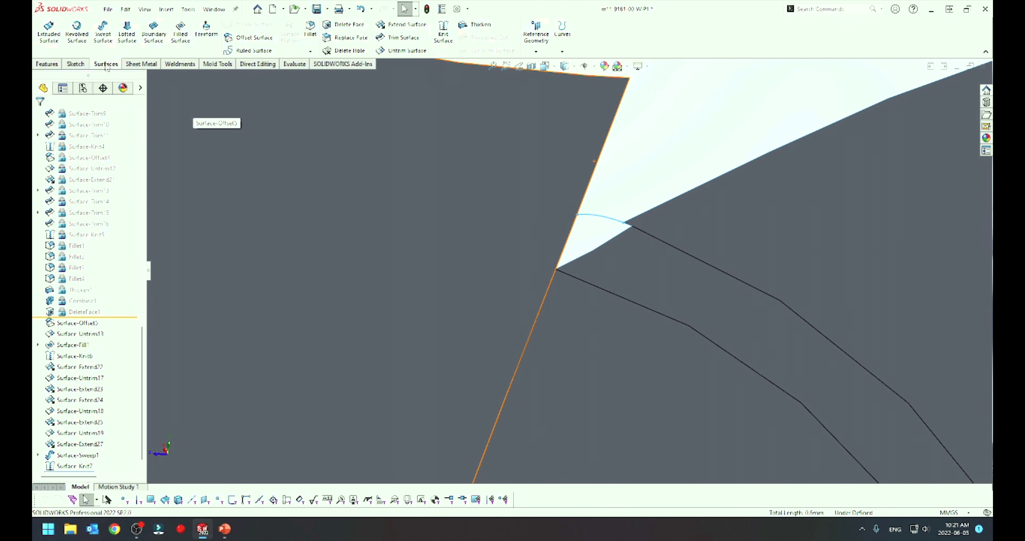
pyautogui.click(180, 32)
pyautogui.click(571, 233)
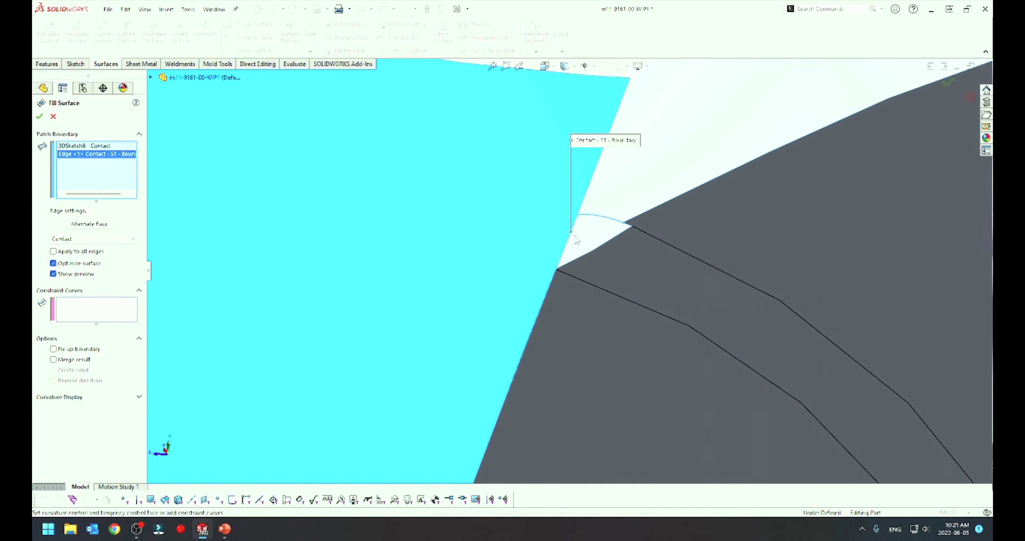
pyautogui.click(594, 252)
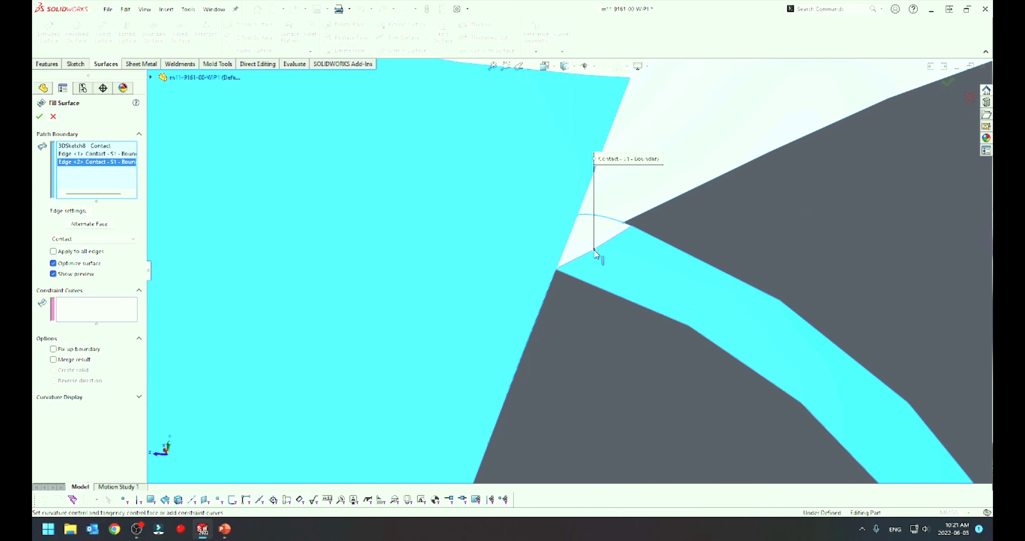
pyautogui.press('Return')
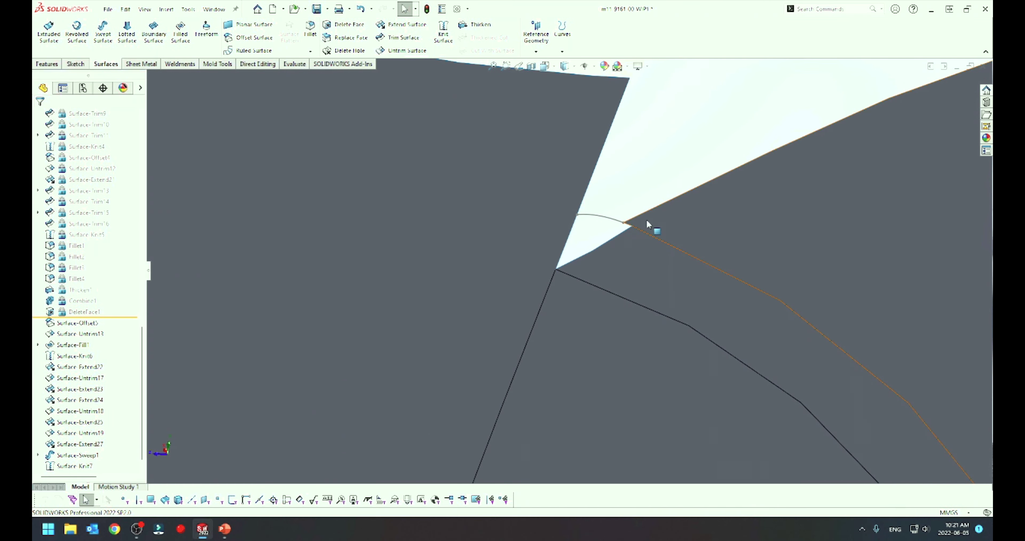
pyautogui.scroll(5, 609, 252)
pyautogui.scroll(4, 608, 251)
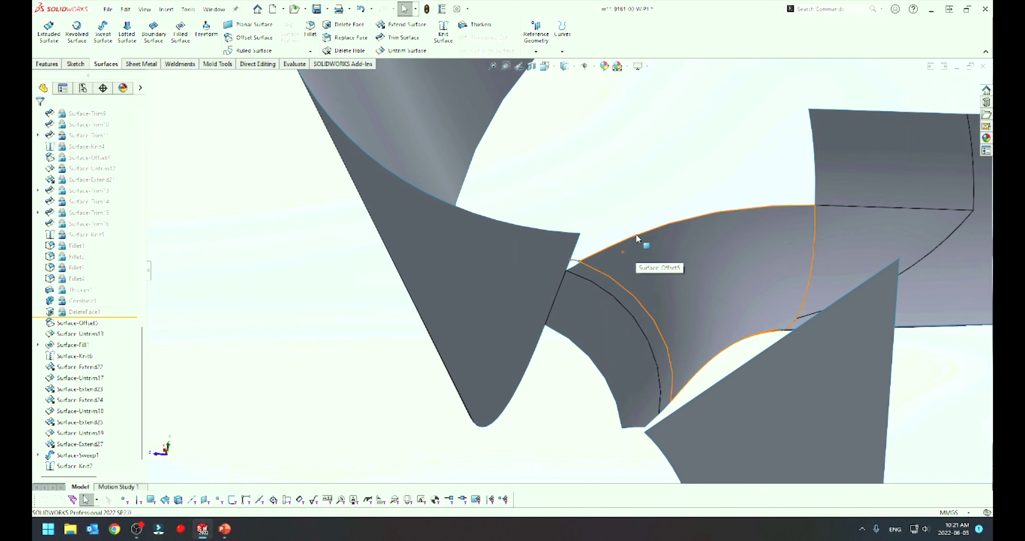
pyautogui.scroll(-5, 638, 241)
pyautogui.moveTo(639, 240)
pyautogui.mouseDown(button='middle')
pyautogui.moveTo(702, 119)
pyautogui.moveTo(672, 204)
pyautogui.moveTo(677, 219)
pyautogui.mouseUp(button='middle')
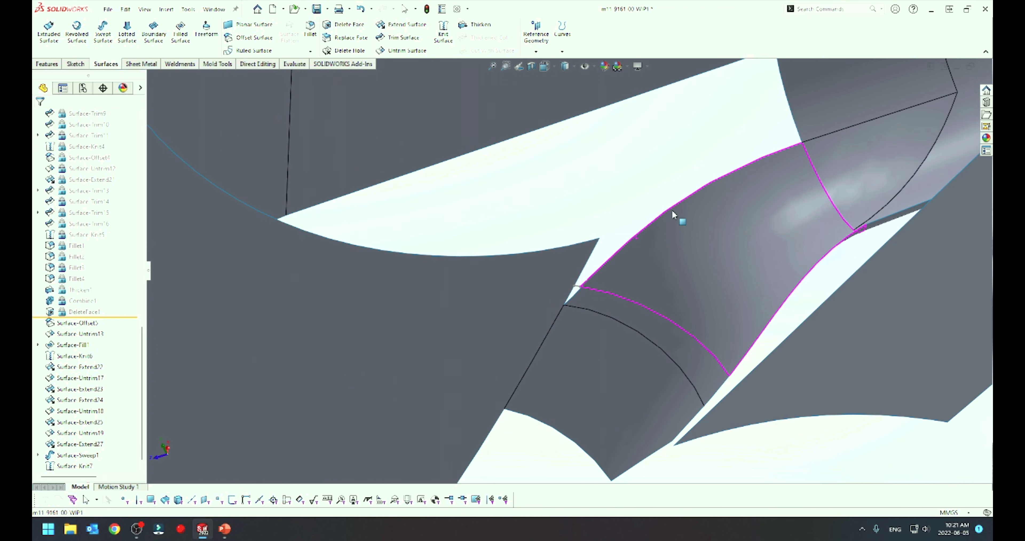
pyautogui.press('Escape')
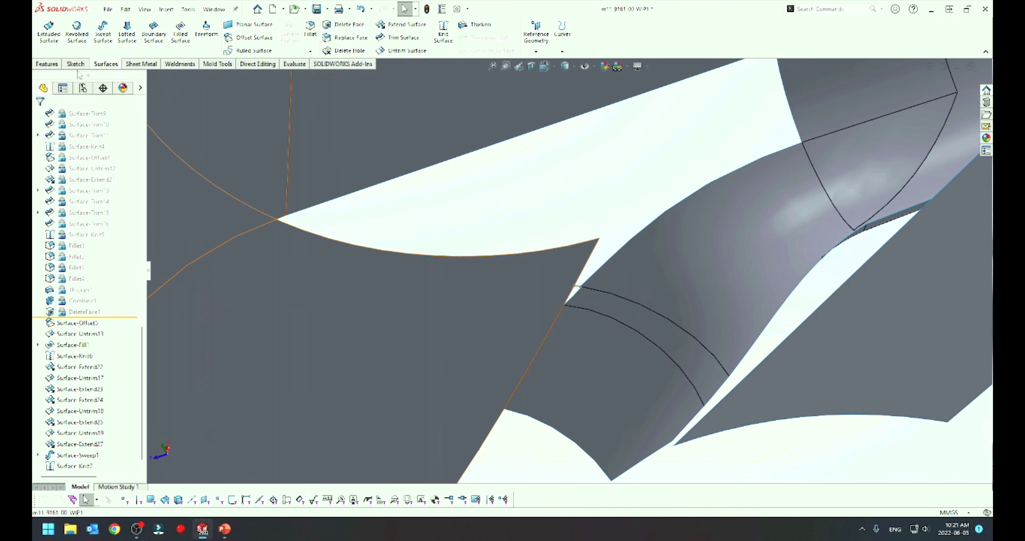
pyautogui.click(85, 63)
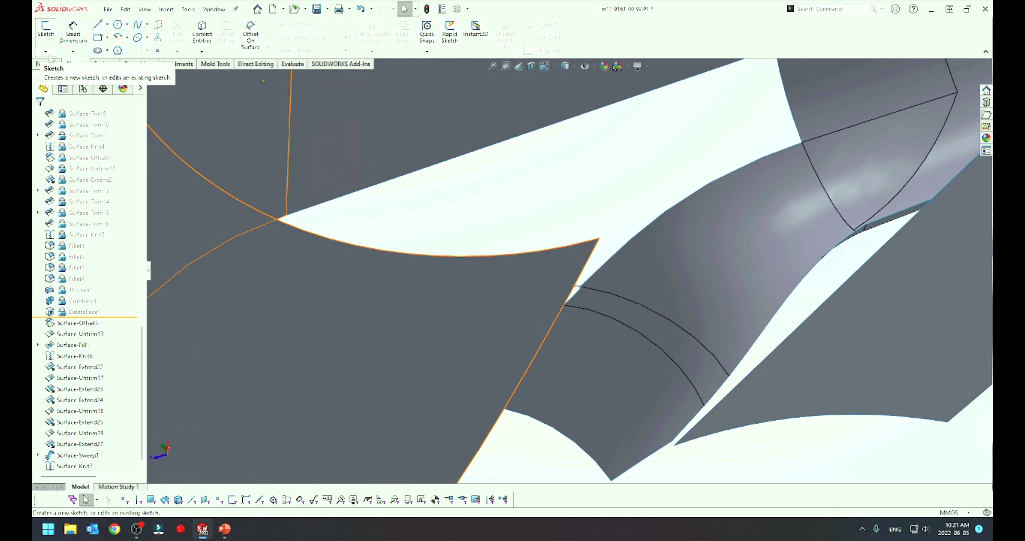
# Create 3DSketch9 by converting the sweep surface edge into sketch geometry
pyautogui.click(46, 52)
pyautogui.click(56, 80)
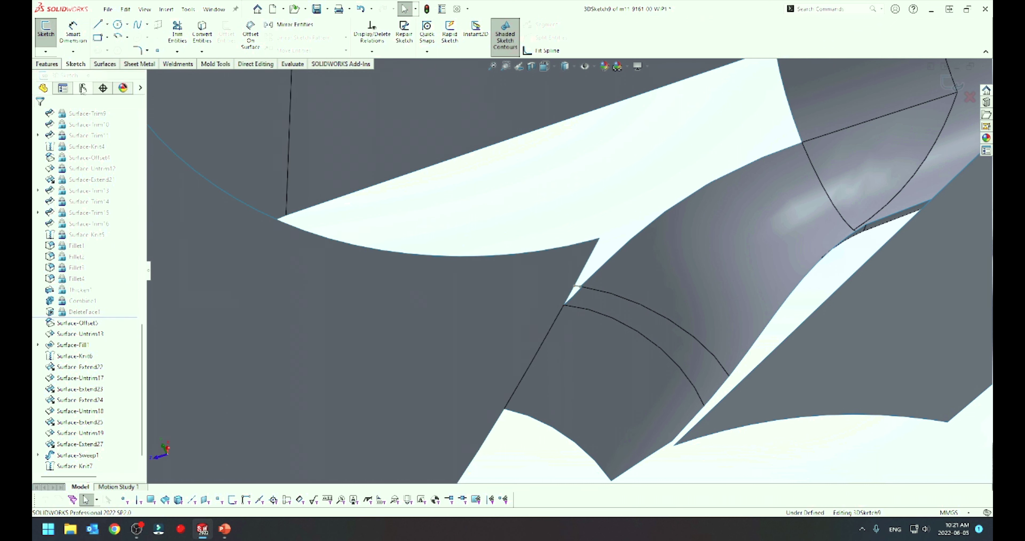
pyautogui.click(788, 105)
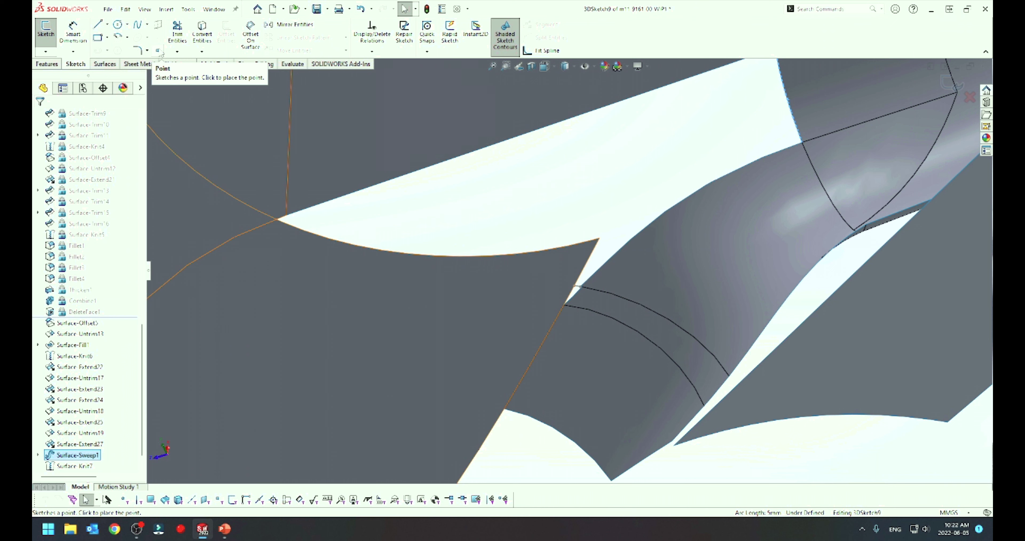
pyautogui.click(201, 34)
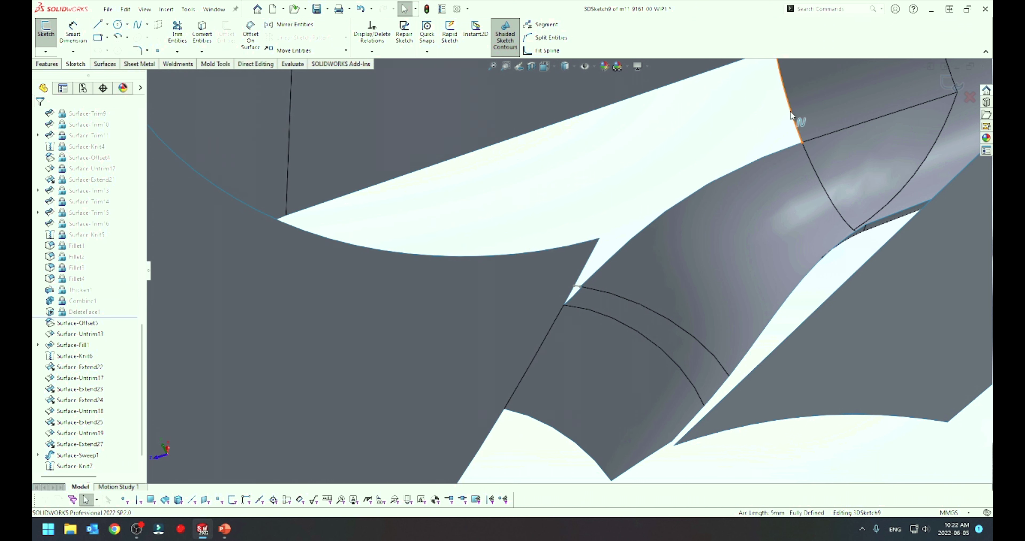
pyautogui.click(951, 81)
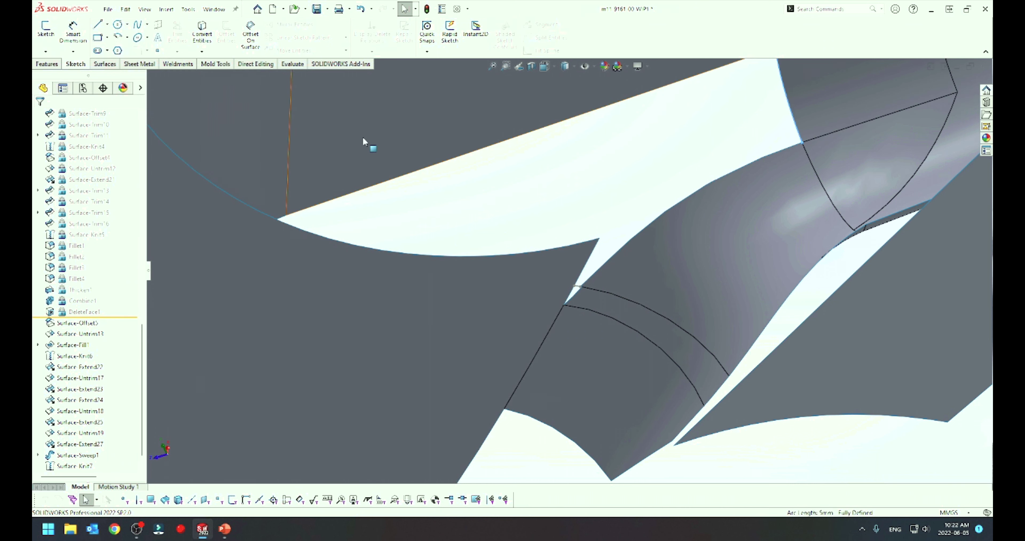
# Start a lofted surface, clearing the preselected 3DSketch9 profile
pyautogui.click(104, 63)
pyautogui.click(103, 31)
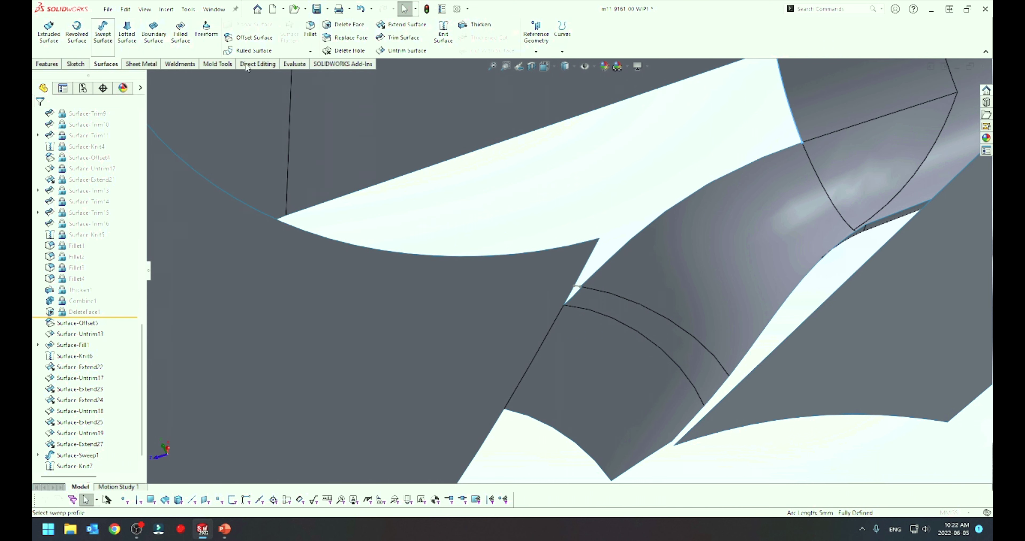
pyautogui.press('Escape')
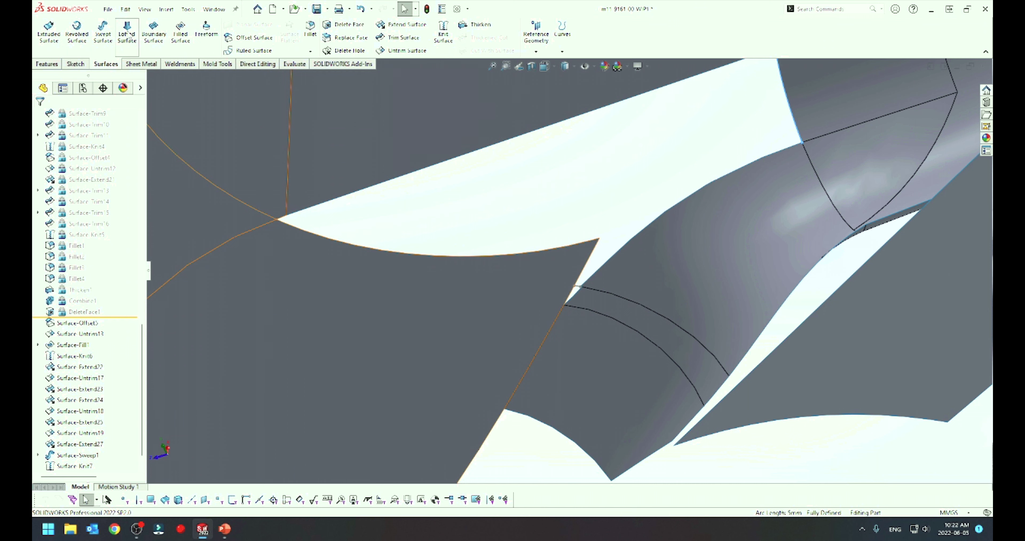
pyautogui.click(127, 33)
pyautogui.click(793, 123)
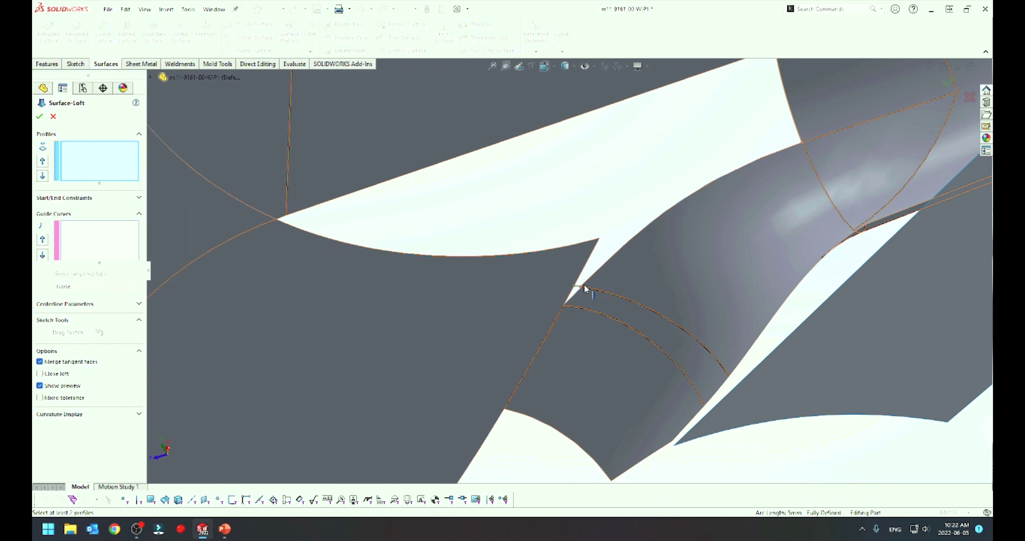
pyautogui.scroll(-2, 578, 294)
pyautogui.scroll(-2, 578, 296)
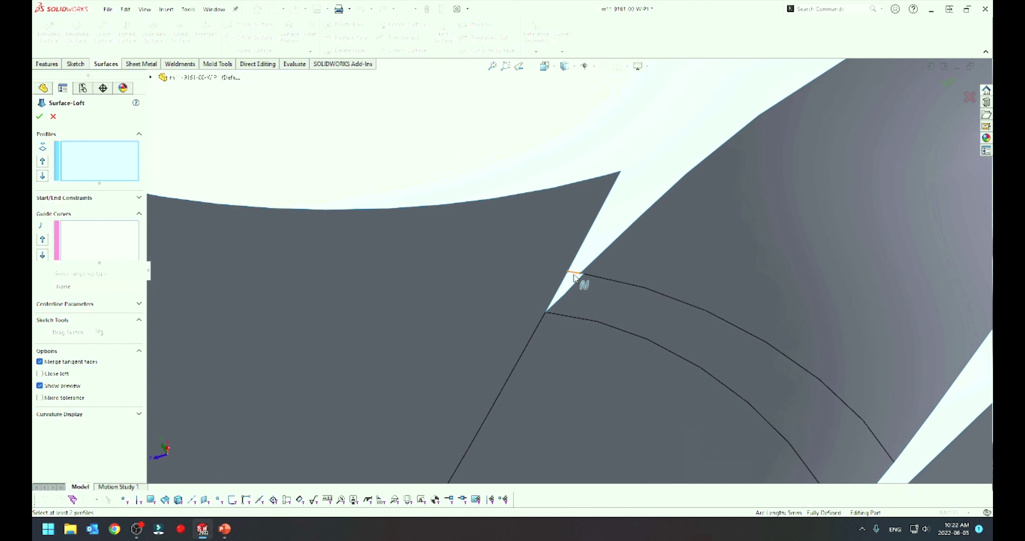
# Loft Surface-Loft2 from 3DSketch8 and 3DSketch9, guided by the adjacent surface edge
pyautogui.click(573, 272)
pyautogui.scroll(3, 567, 288)
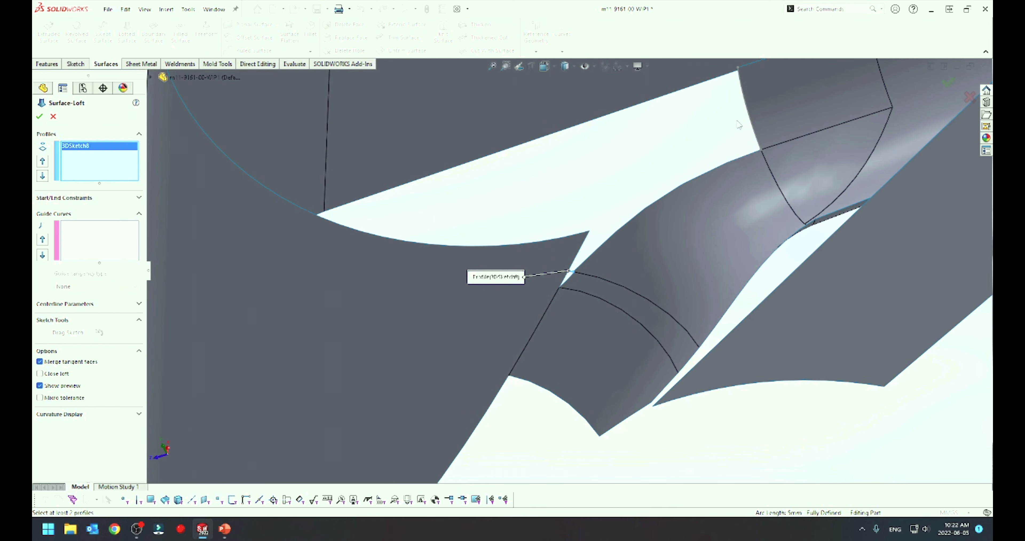
pyautogui.click(743, 98)
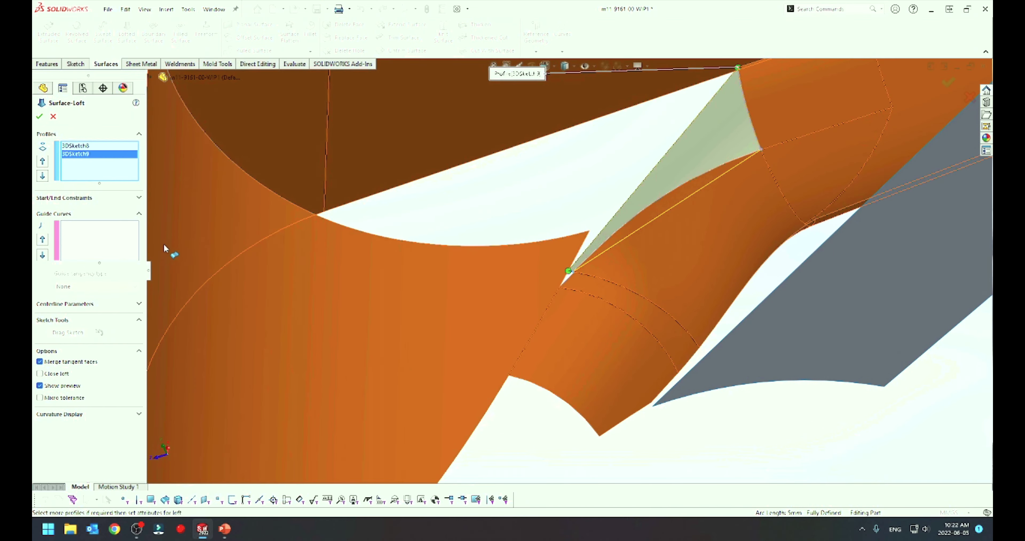
pyautogui.click(88, 239)
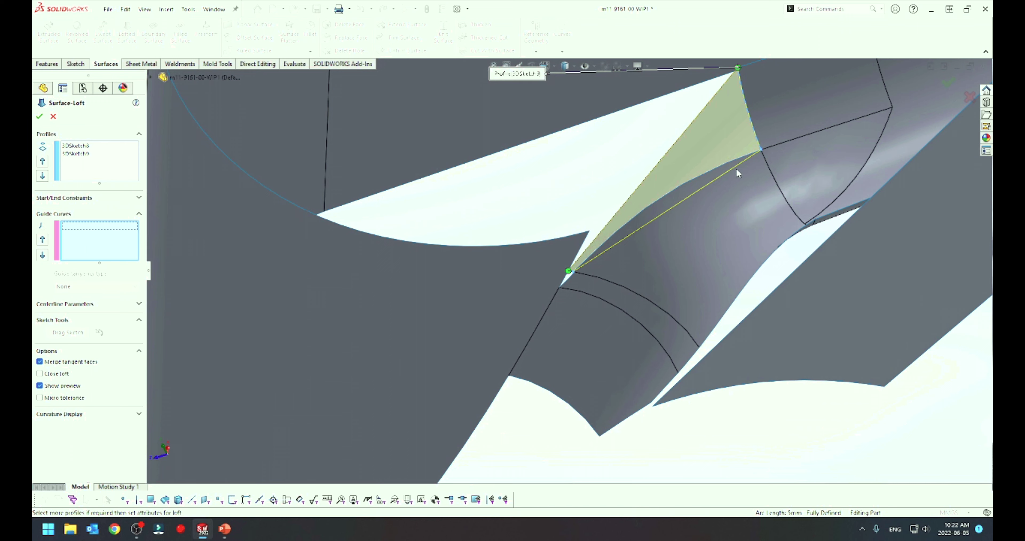
pyautogui.click(690, 179)
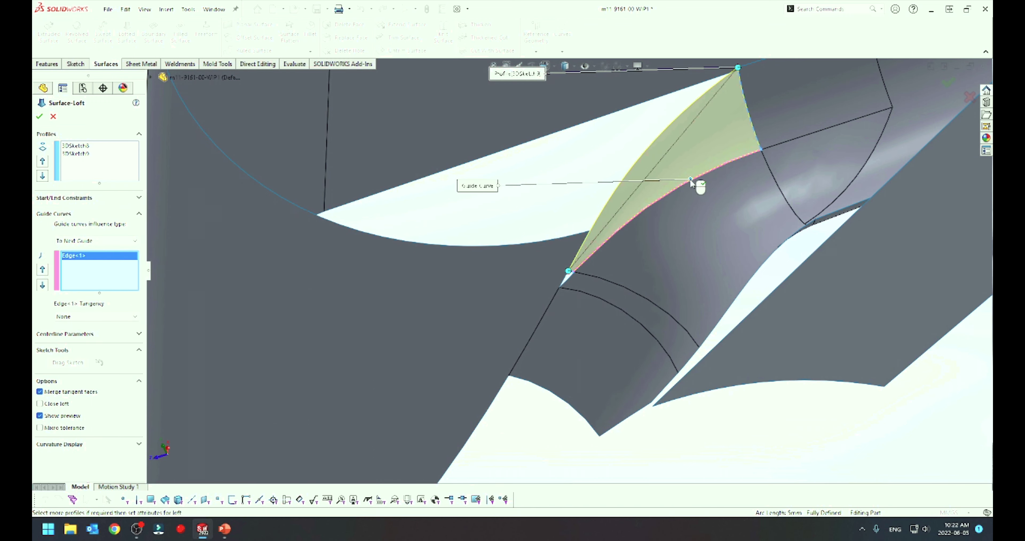
pyautogui.rightClick(690, 181)
# Close the small triangular gap beside the loft with a fill patch bounded by three edges, creating Surface-Fill2
pyautogui.scroll(-4, 572, 283)
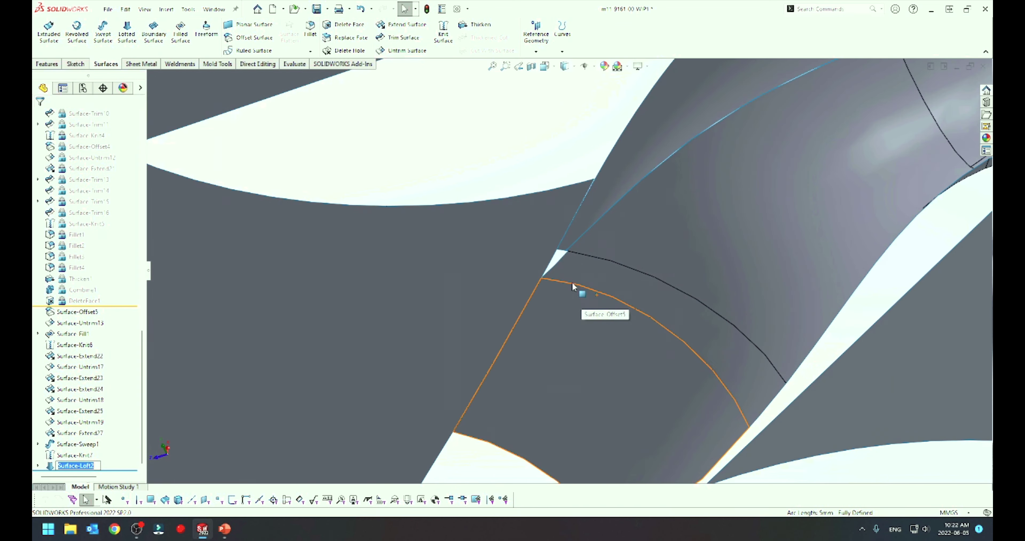
pyautogui.scroll(-3, 564, 272)
pyautogui.click(180, 32)
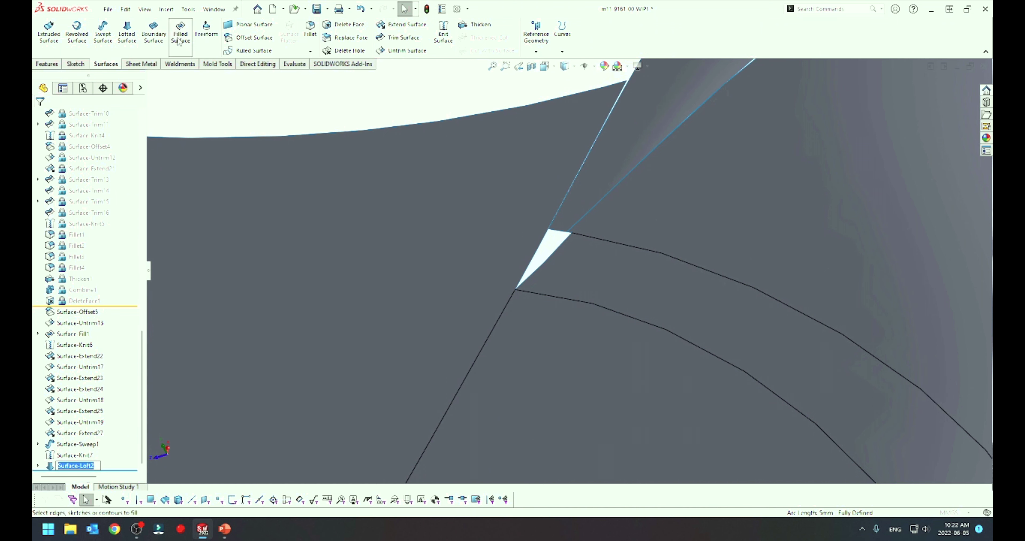
pyautogui.click(561, 235)
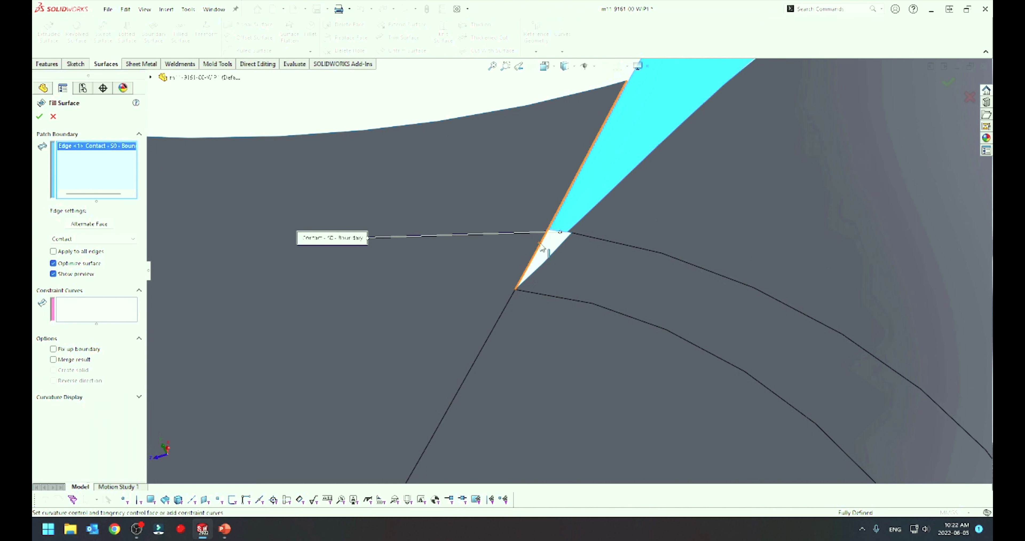
pyautogui.click(541, 246)
pyautogui.click(544, 260)
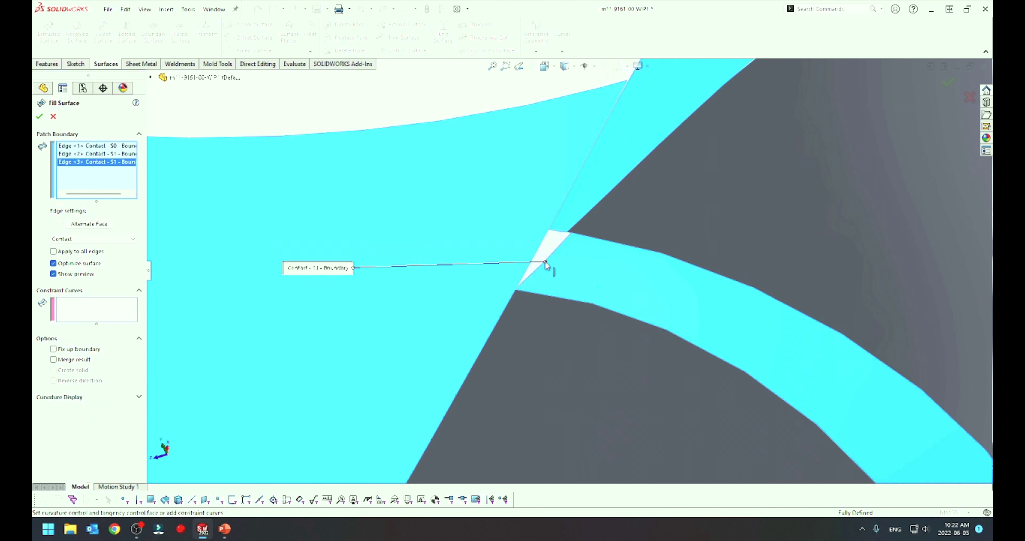
pyautogui.scroll(-3, 565, 233)
pyautogui.scroll(-3, 565, 233)
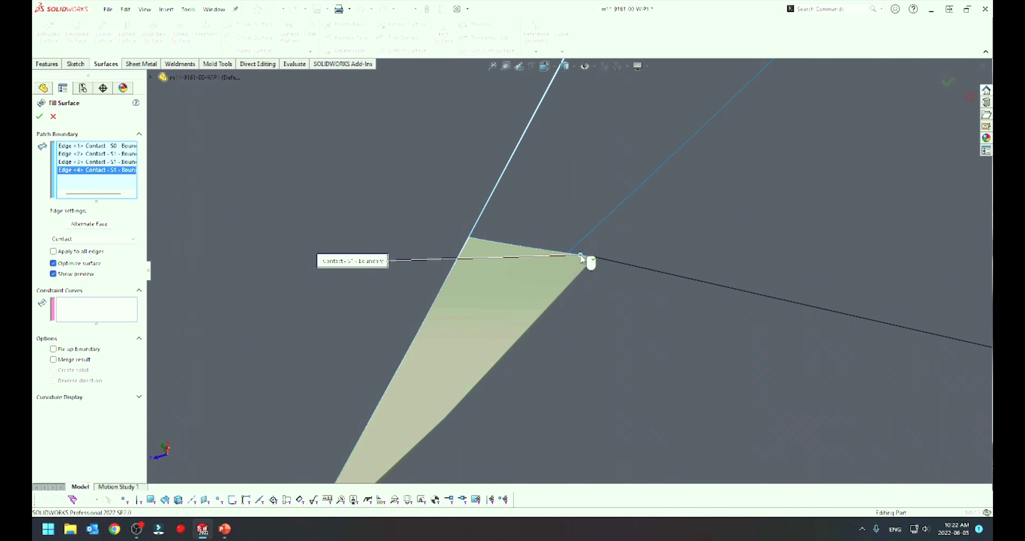
pyautogui.press('Return')
pyautogui.scroll(8, 502, 304)
pyautogui.moveTo(501, 304); pyautogui.dragTo(543, 197, button='middle')
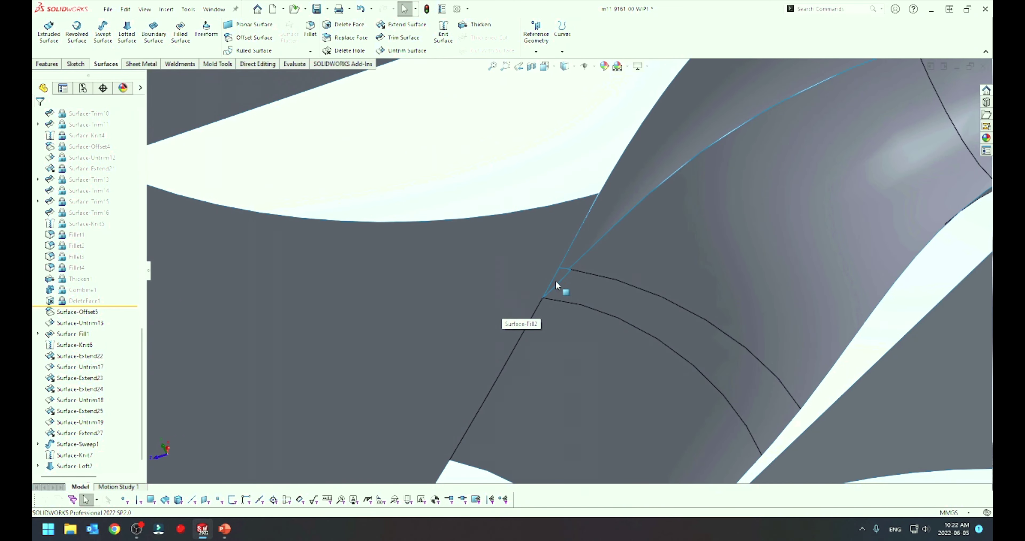
# Knit Surface-Knit7, Surface-Loft2 and Surface-Fill2 into Surface-Knit8
pyautogui.scroll(4, 566, 274)
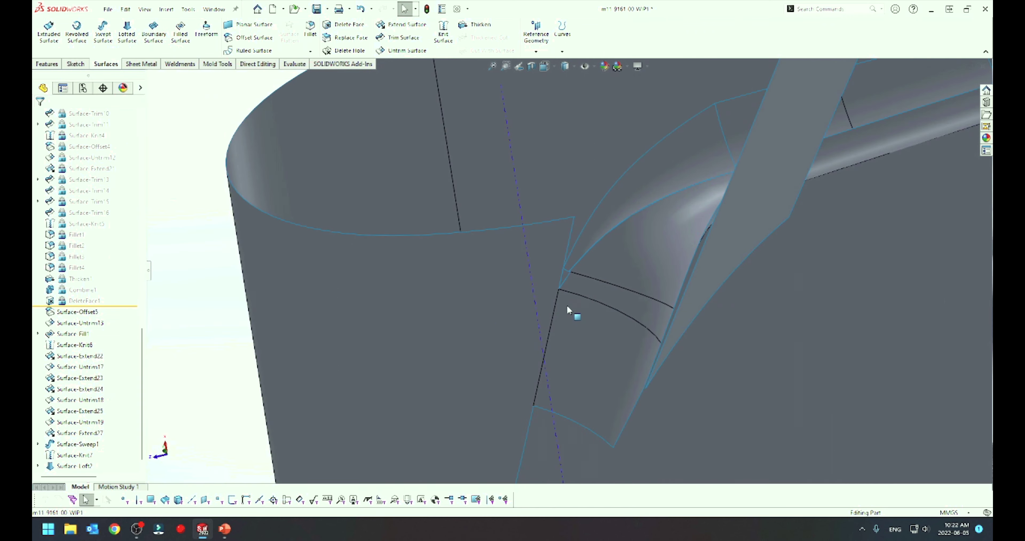
pyautogui.click(443, 31)
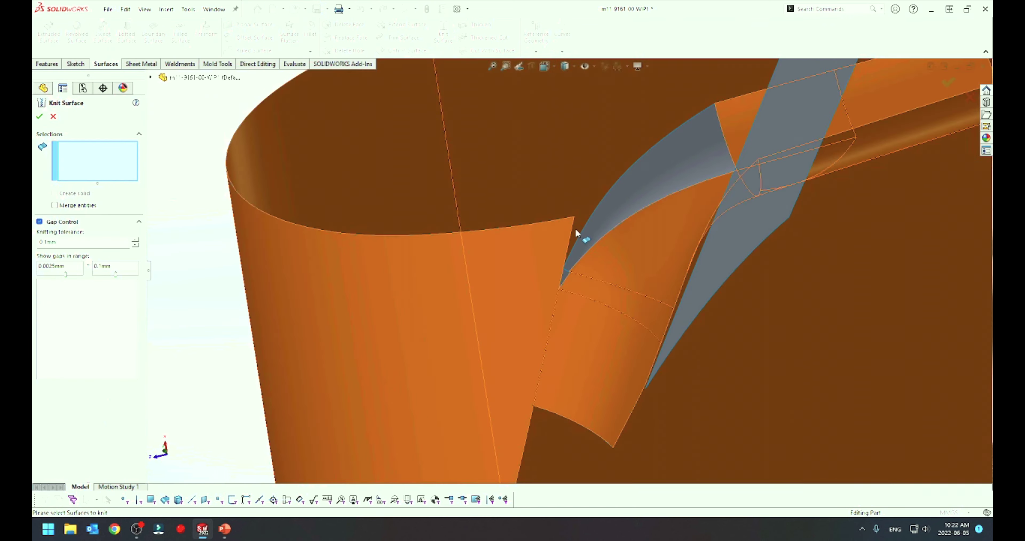
pyautogui.click(470, 323)
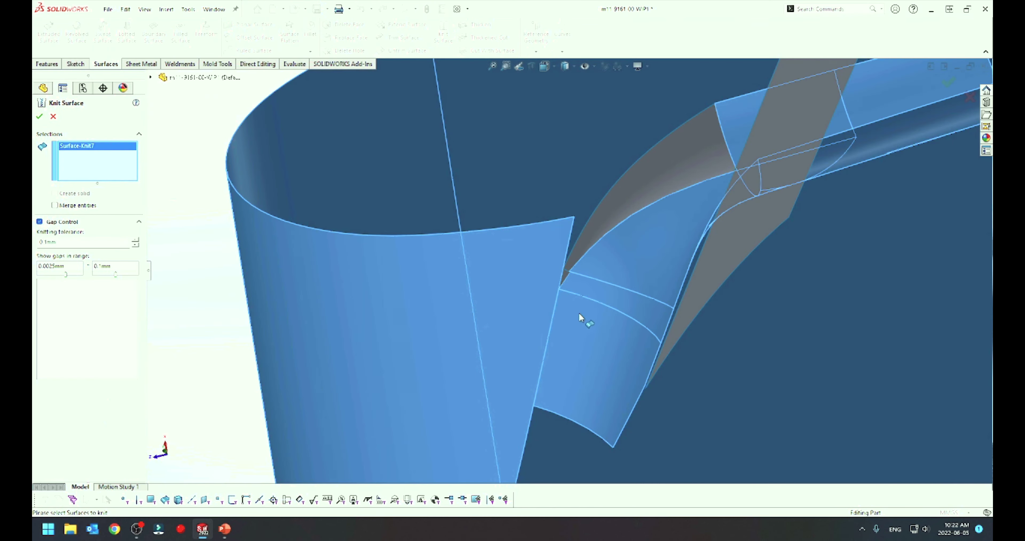
pyautogui.click(604, 225)
pyautogui.moveTo(616, 250); pyautogui.dragTo(647, 290, button='middle')
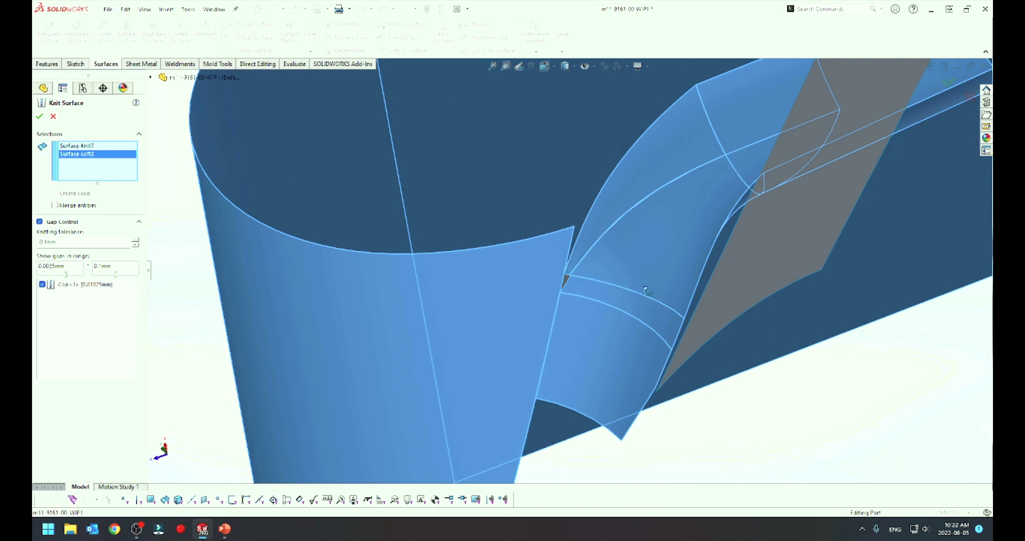
pyautogui.scroll(-3, 572, 294)
pyautogui.click(552, 255)
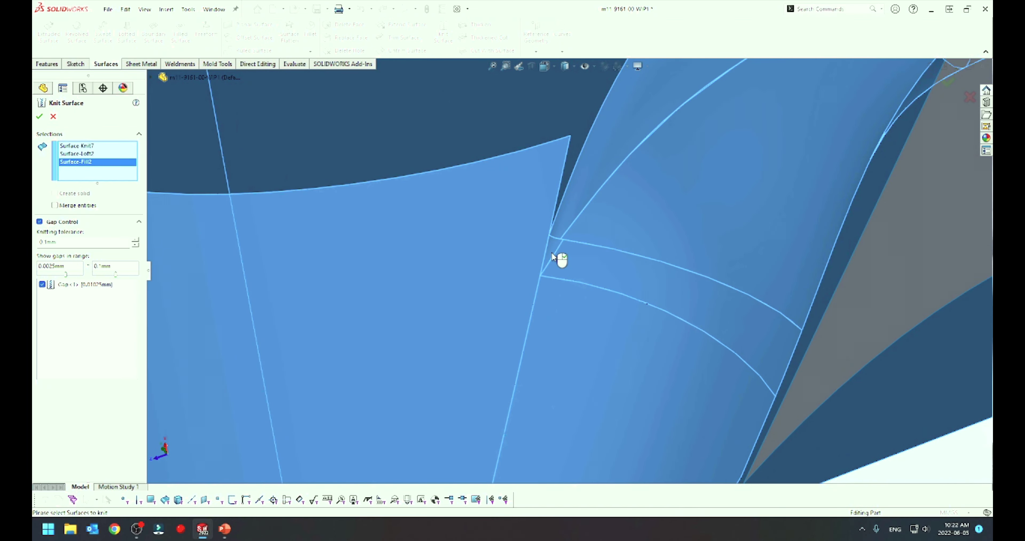
pyautogui.rightClick(552, 256)
# Orbit and zoom to inspect the knitted Surface-Knit8 around the boss
pyautogui.scroll(5, 606, 332)
pyautogui.scroll(3, 610, 336)
pyautogui.moveTo(611, 336)
pyautogui.mouseDown(button='middle')
pyautogui.moveTo(609, 226)
pyautogui.moveTo(597, 231)
pyautogui.mouseUp(button='middle')
pyautogui.scroll(-3, 593, 242)
pyautogui.scroll(-2, 583, 246)
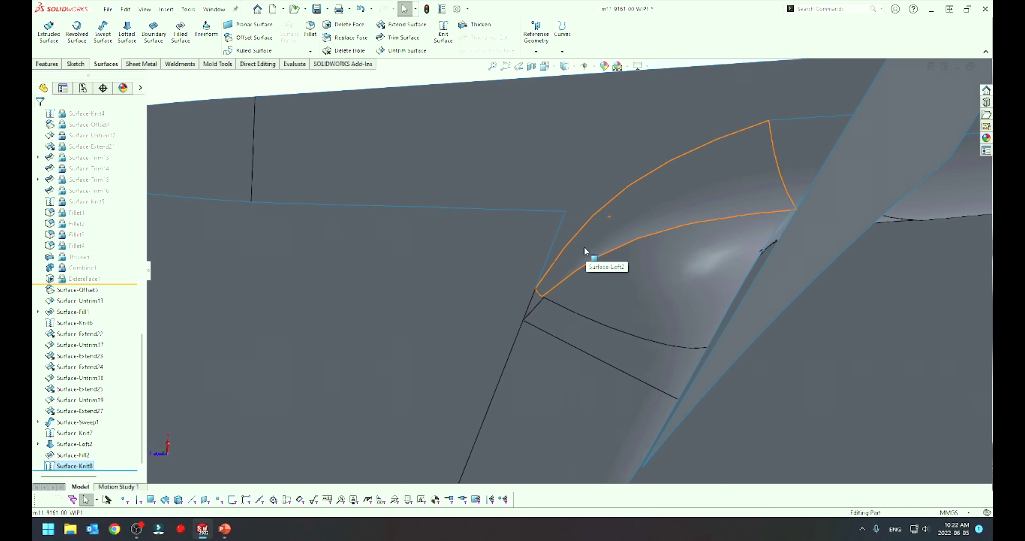
pyautogui.moveTo(526, 251)
pyautogui.mouseDown(button='middle')
pyautogui.moveTo(423, 386)
pyautogui.moveTo(513, 361)
pyautogui.mouseUp(button='middle')
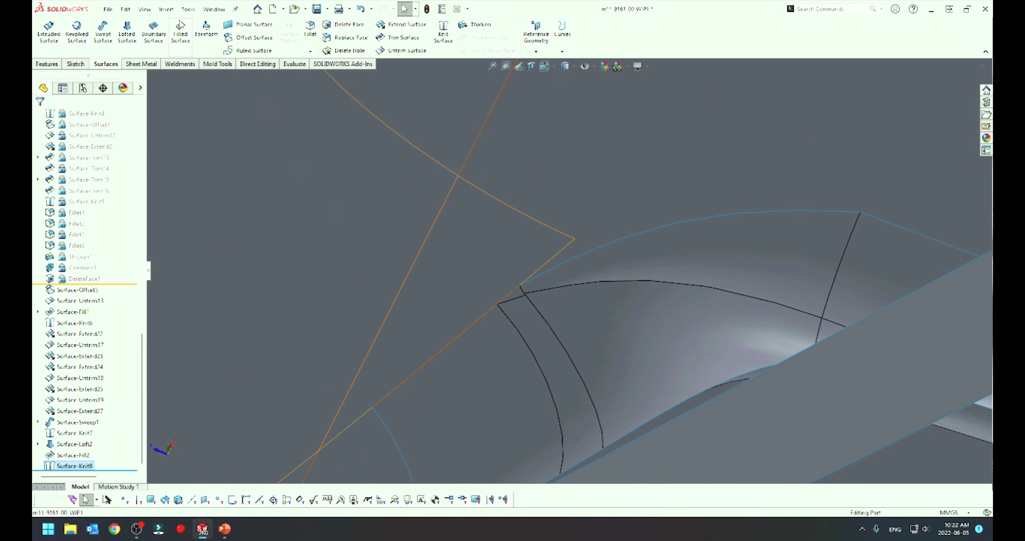
# In a new 3D sketch, draw a spline from the corner vertex to the loft corner
pyautogui.click(75, 64)
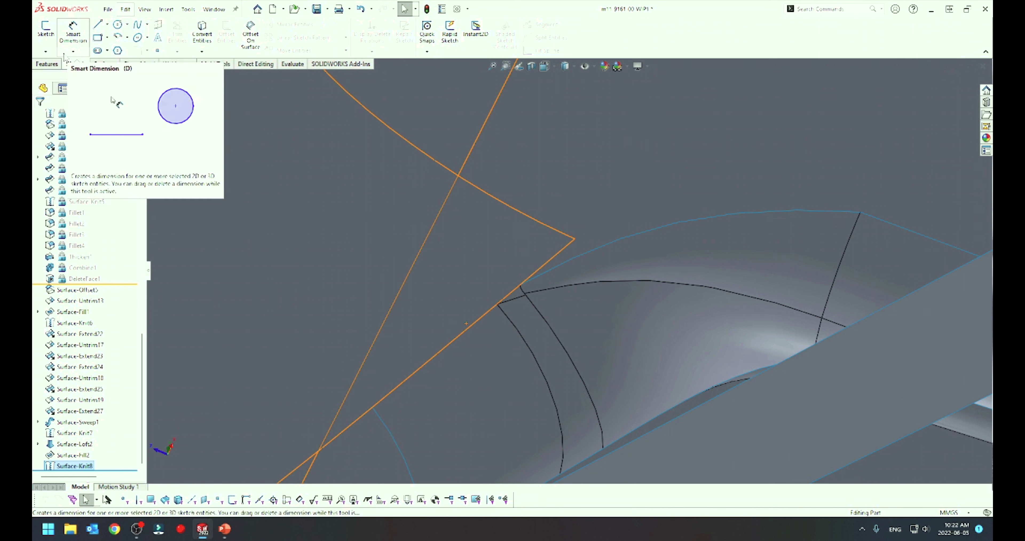
pyautogui.click(46, 51)
pyautogui.click(64, 75)
pyautogui.click(590, 247)
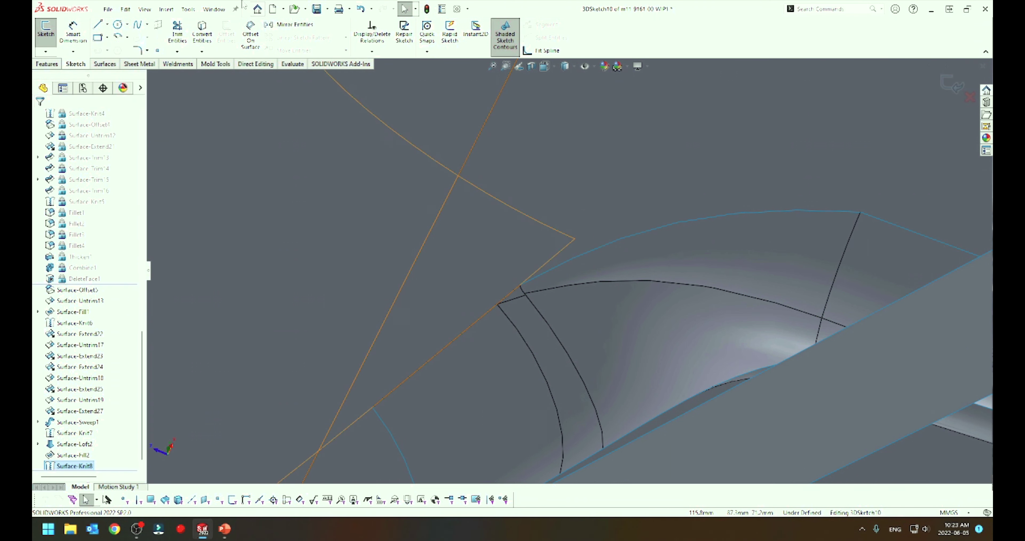
pyautogui.click(138, 25)
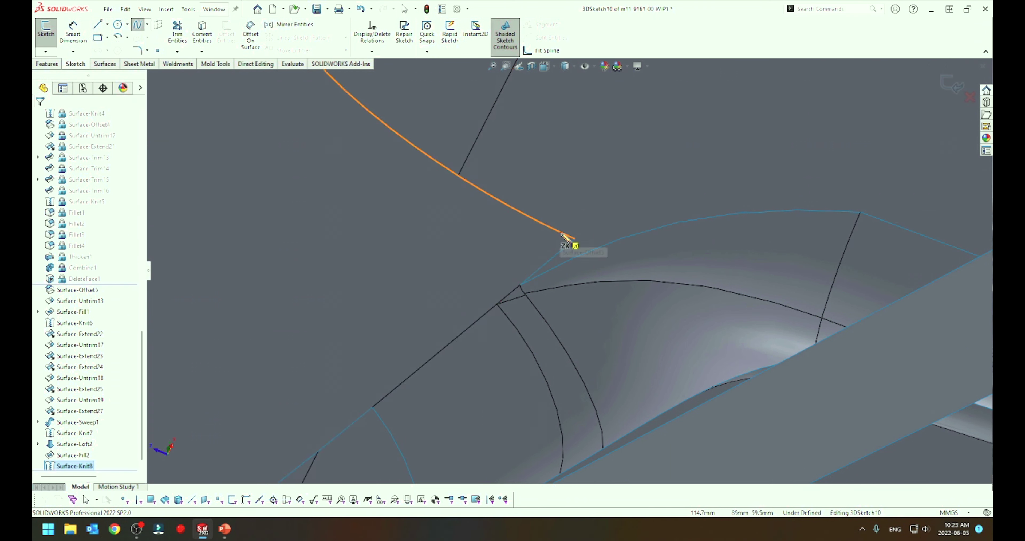
pyautogui.click(575, 240)
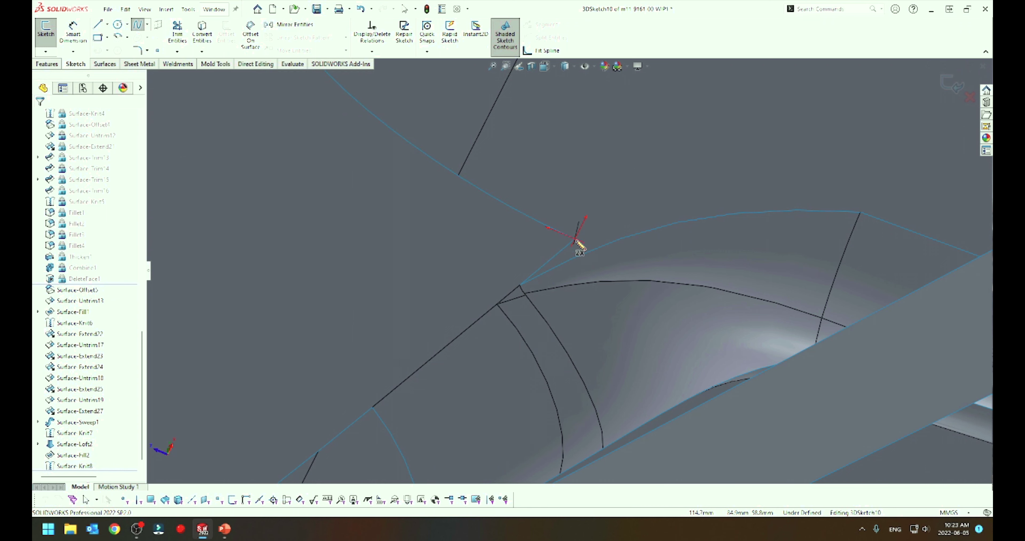
pyautogui.click(860, 213)
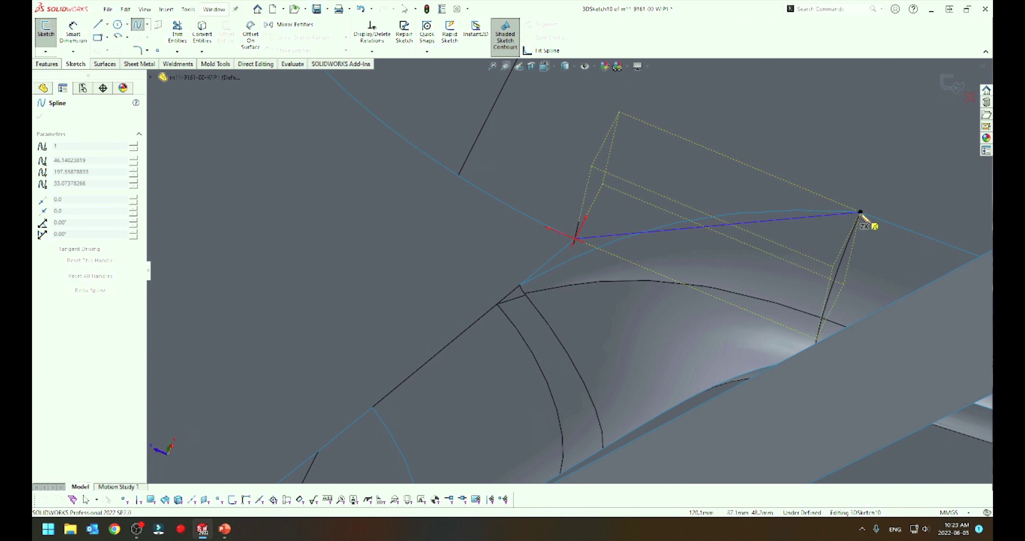
pyautogui.doubleClick(842, 216)
# Make the spline tangent to its neighbouring surface edge
pyautogui.keyDown('ctrl'); pyautogui.click(879, 219); pyautogui.keyUp('ctrl')
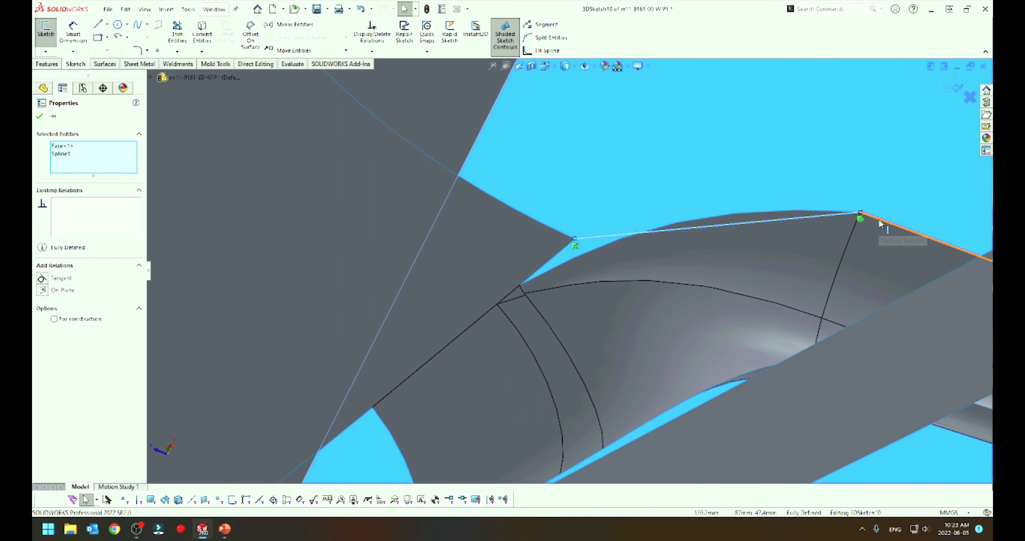
pyautogui.keyDown('ctrl'); pyautogui.click(878, 219); pyautogui.keyUp('ctrl')
pyautogui.keyDown('ctrl'); pyautogui.click(883, 225); pyautogui.keyUp('ctrl')
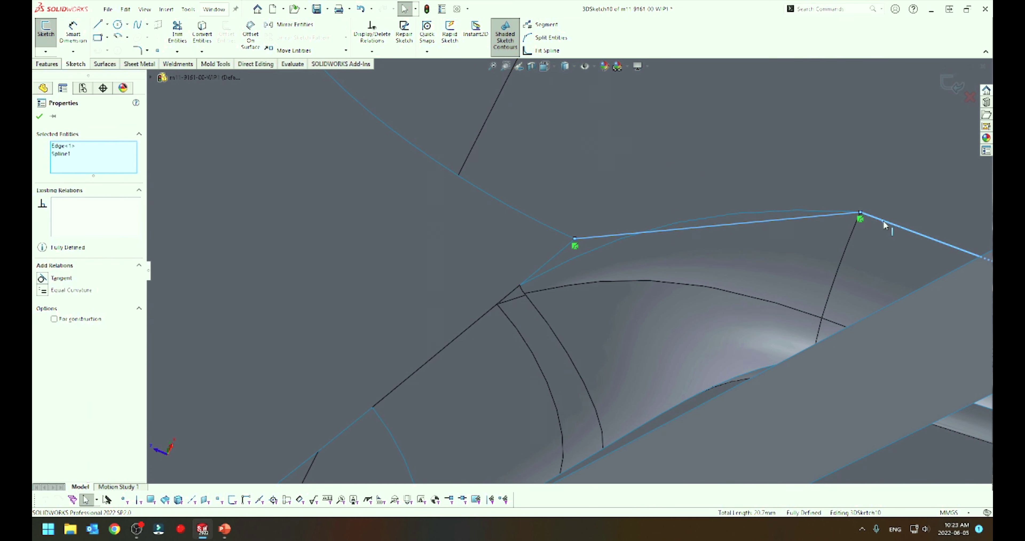
pyautogui.click(864, 190)
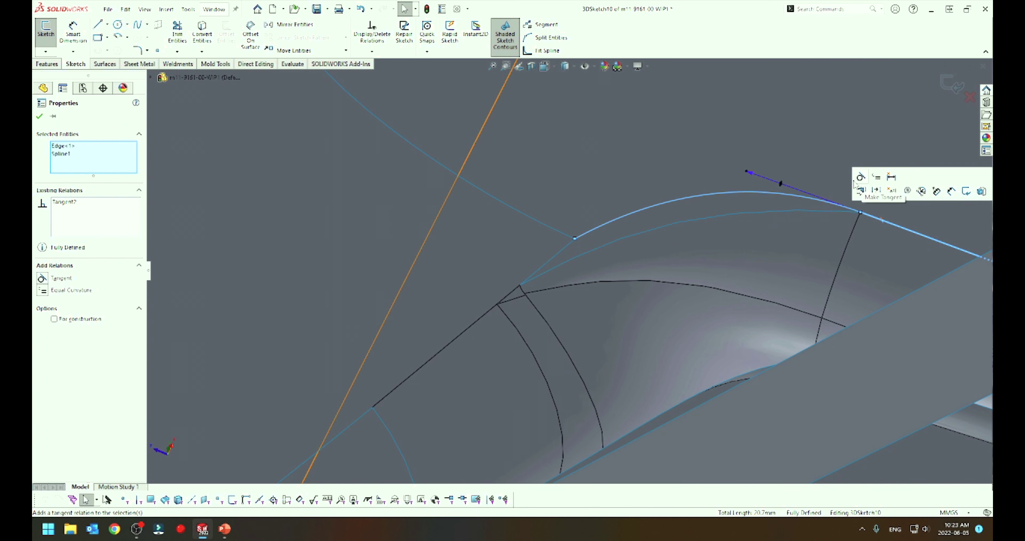
pyautogui.press('Escape')
# Make the spline tangent to the long curved edge, reshape it with its tangent handle, and close the sketch
pyautogui.click(586, 235)
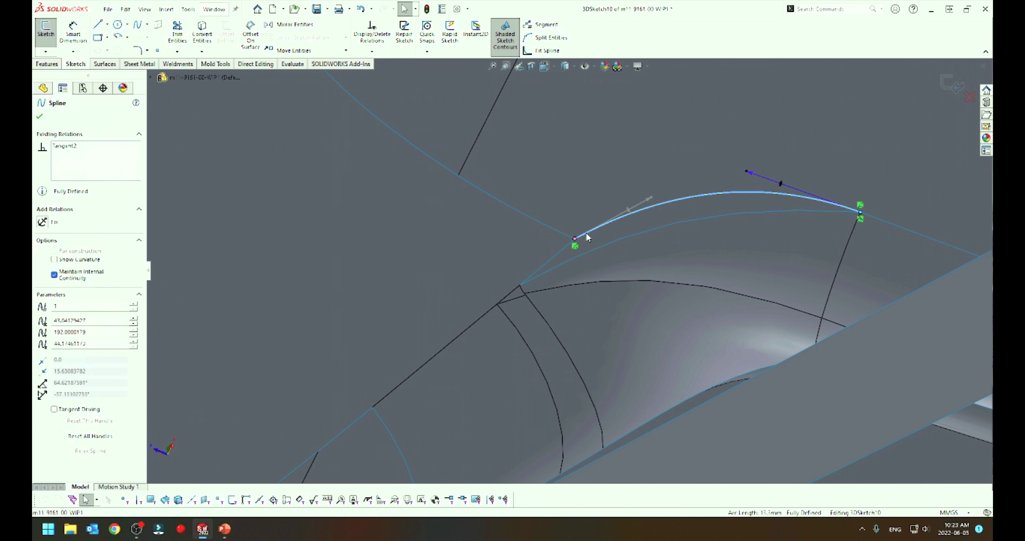
pyautogui.keyDown('ctrl'); pyautogui.click(564, 234); pyautogui.keyUp('ctrl')
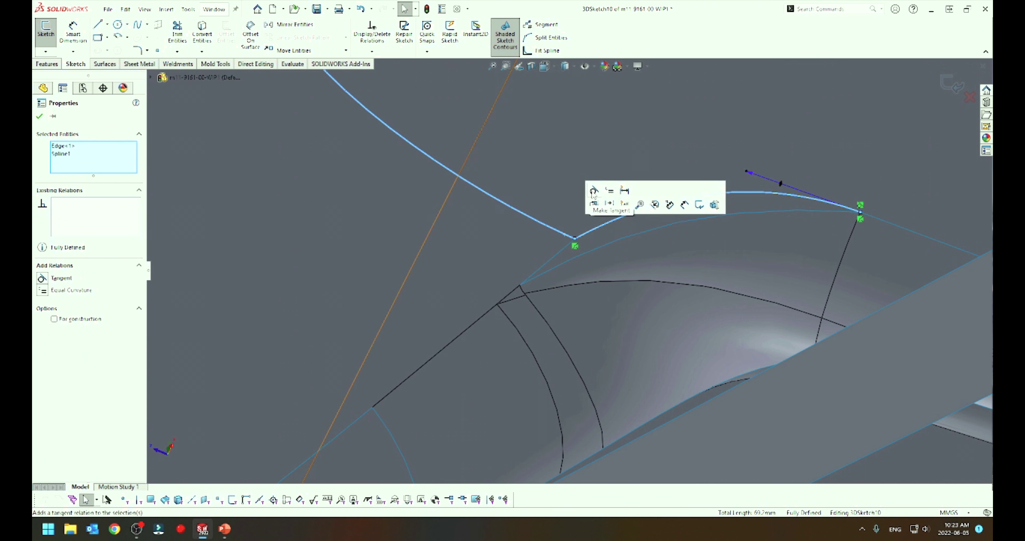
pyautogui.click(594, 191)
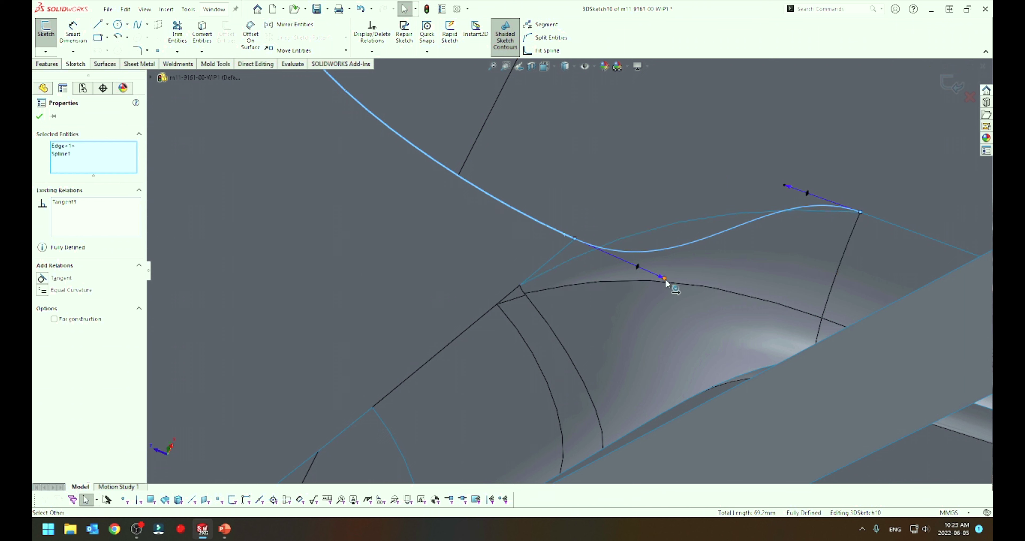
pyautogui.moveTo(663, 278); pyautogui.dragTo(616, 257)
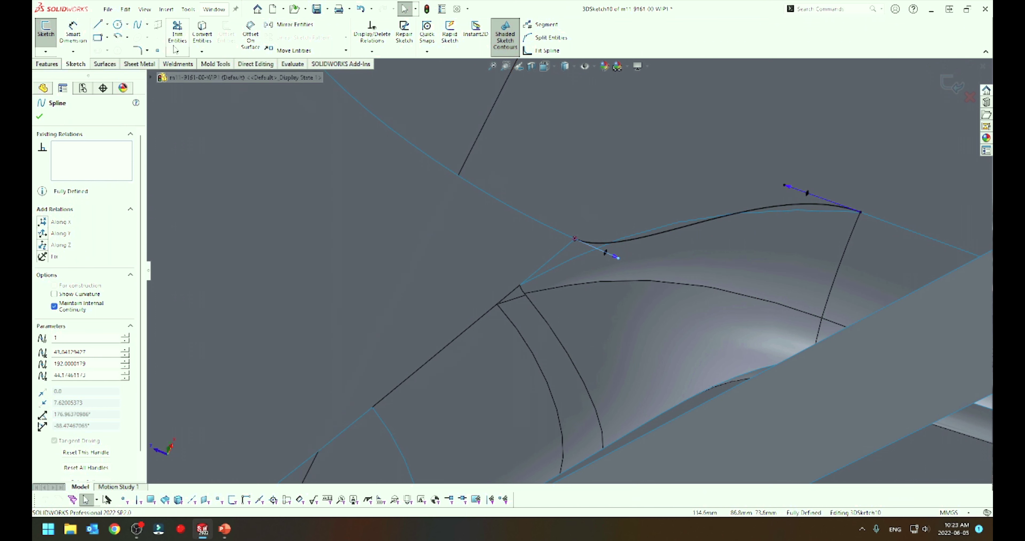
pyautogui.click(950, 84)
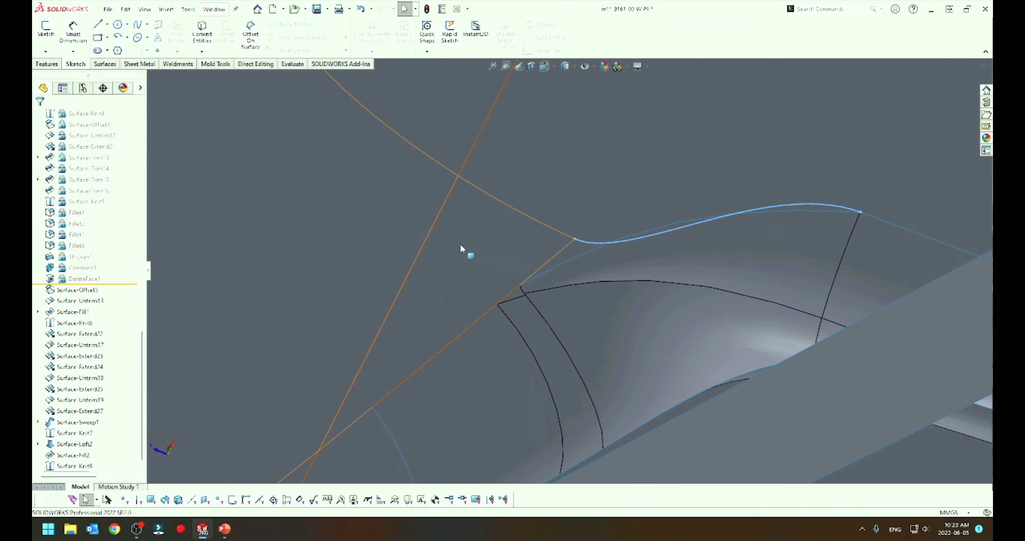
# Fill the gap with a surface patch bounded by 3DSketch10 and the adjacent surface edge
pyautogui.click(105, 64)
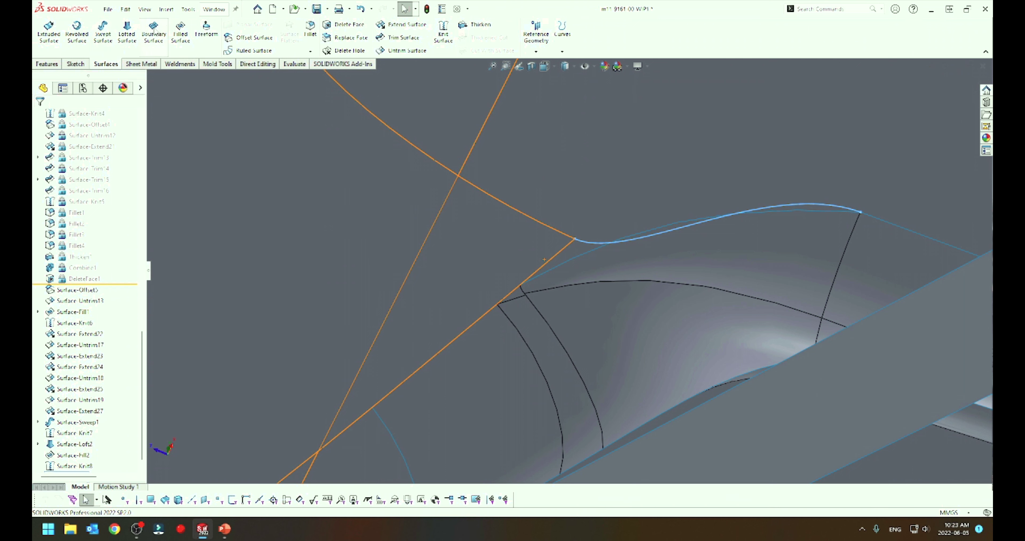
pyautogui.click(543, 261)
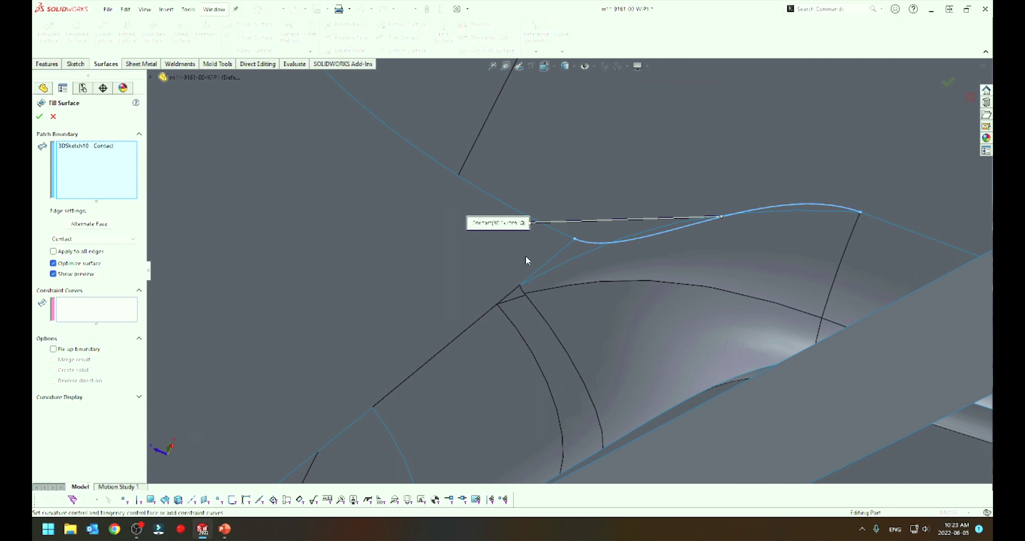
pyautogui.click(576, 257)
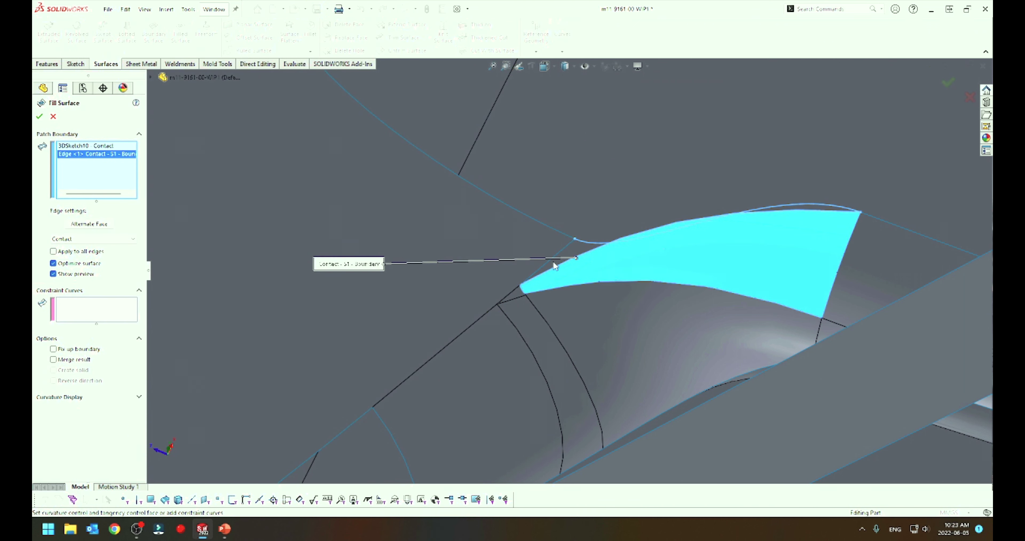
pyautogui.press('Return')
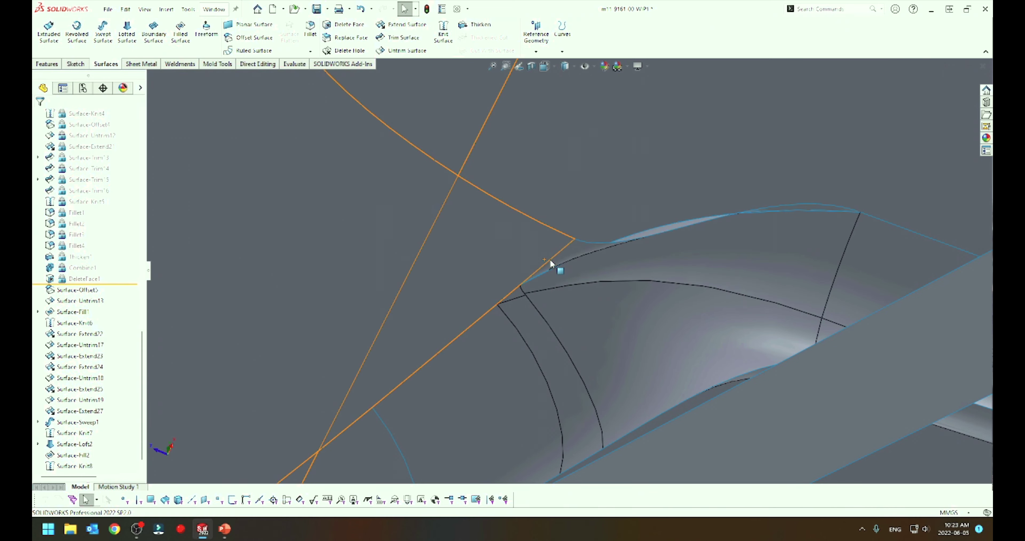
# Knit Surface-Fill3 with Surface-Knit8 into Surface-Knit9, bringing the large flat surface back into view
pyautogui.click(443, 32)
pyautogui.click(571, 252)
pyautogui.click(535, 254)
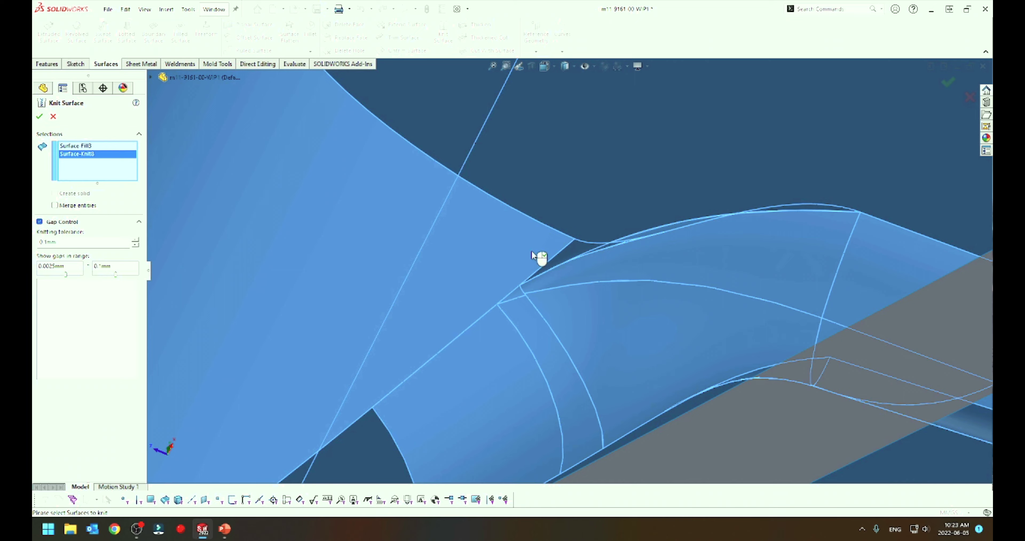
pyautogui.rightClick(482, 255)
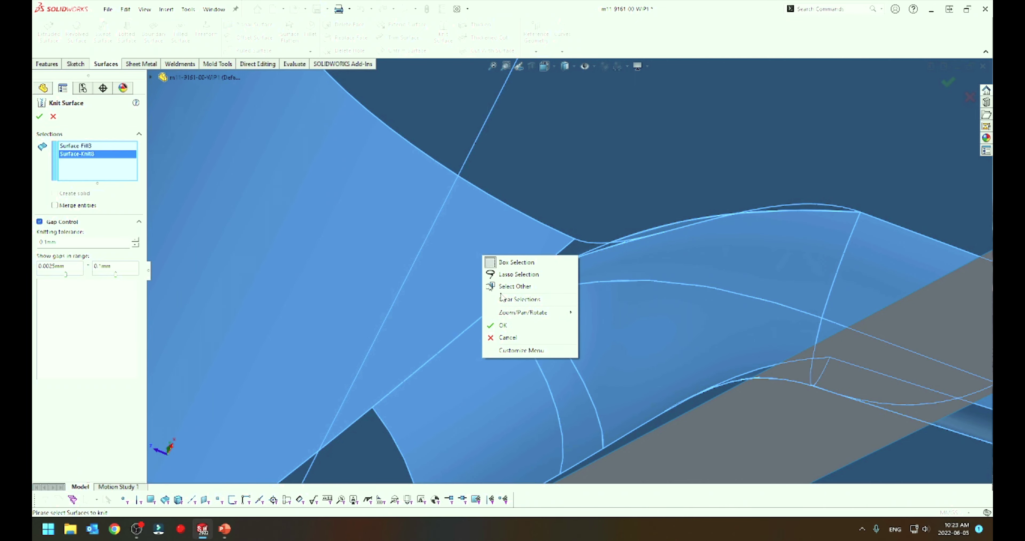
pyautogui.click(513, 323)
pyautogui.scroll(5, 525, 322)
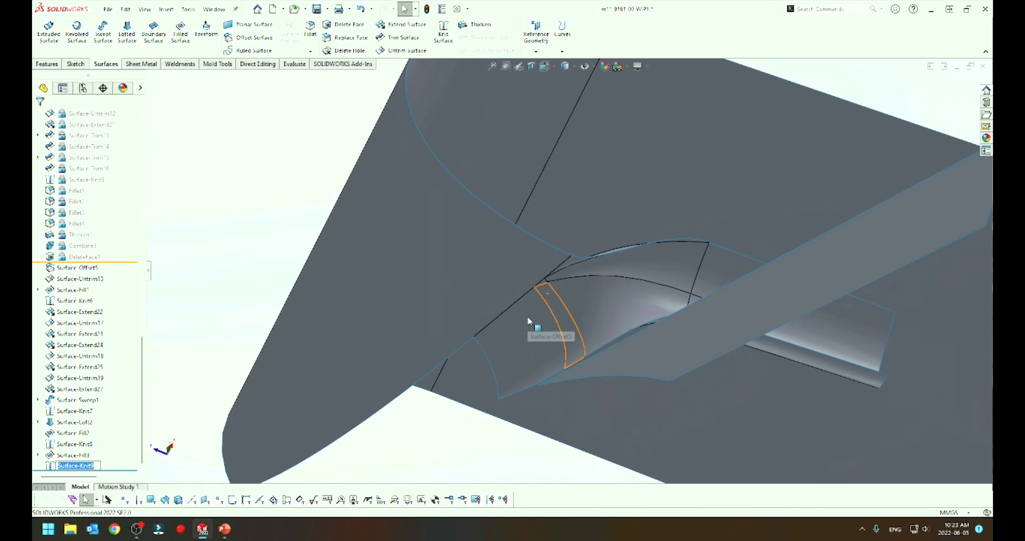
pyautogui.moveTo(529, 320)
pyautogui.mouseDown(button='middle')
pyautogui.moveTo(616, 238)
pyautogui.moveTo(663, 319)
pyautogui.moveTo(665, 374)
pyautogui.mouseUp(button='middle')
pyautogui.moveTo(391, 297)
pyautogui.mouseDown(button='middle')
pyautogui.moveTo(435, 281)
pyautogui.moveTo(334, 270)
pyautogui.moveTo(379, 244)
pyautogui.moveTo(422, 248)
pyautogui.moveTo(426, 261)
pyautogui.mouseUp(button='middle')
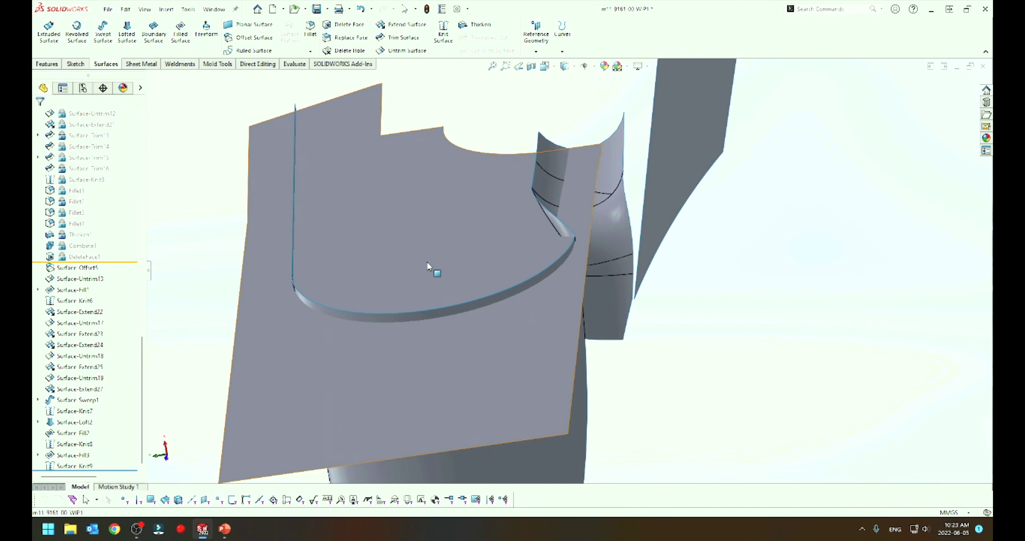
# Mutually trim Surface-Untrim18 and Surface-Knit9, removing the flat region inside the boss and the unwanted knit piece
pyautogui.click(400, 40)
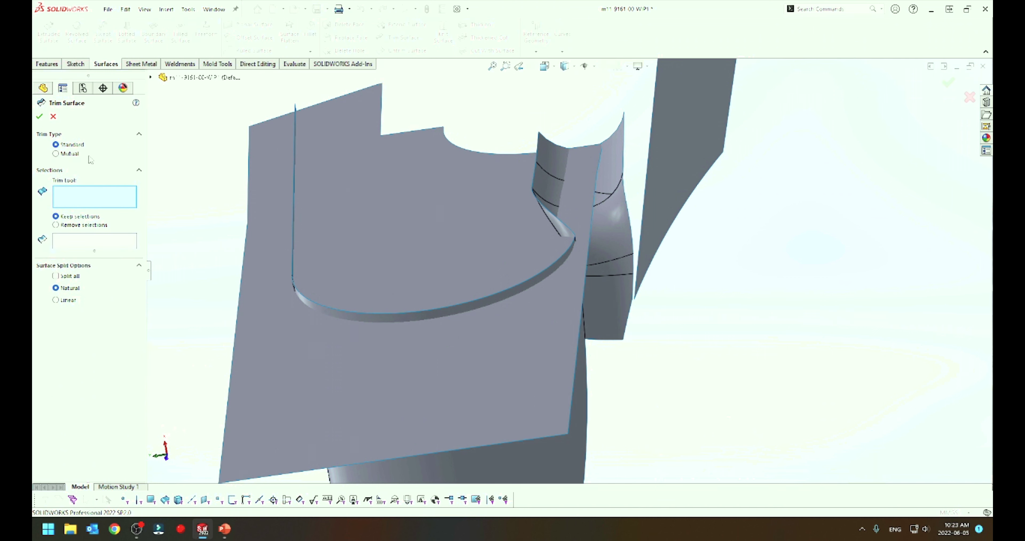
pyautogui.click(70, 154)
pyautogui.click(406, 222)
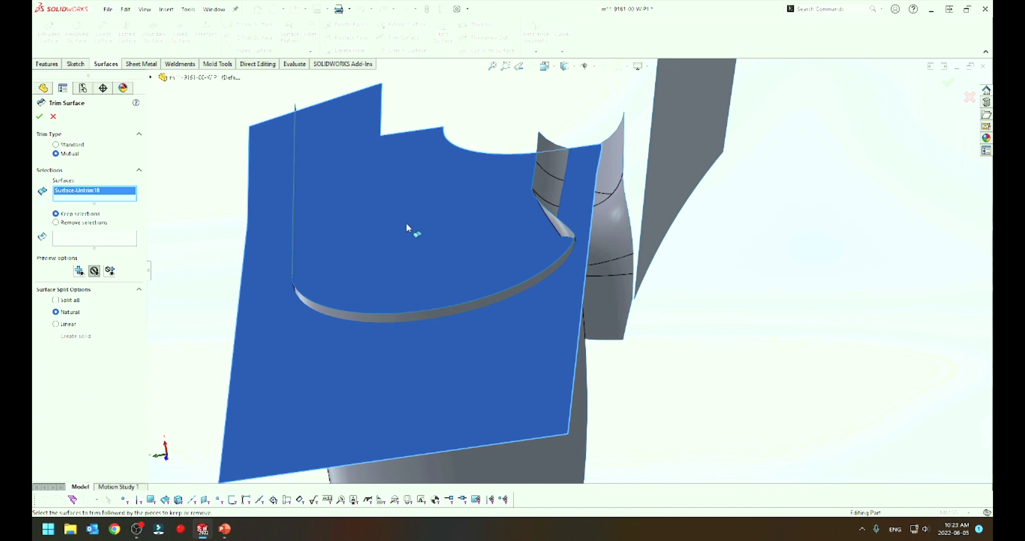
pyautogui.click(380, 322)
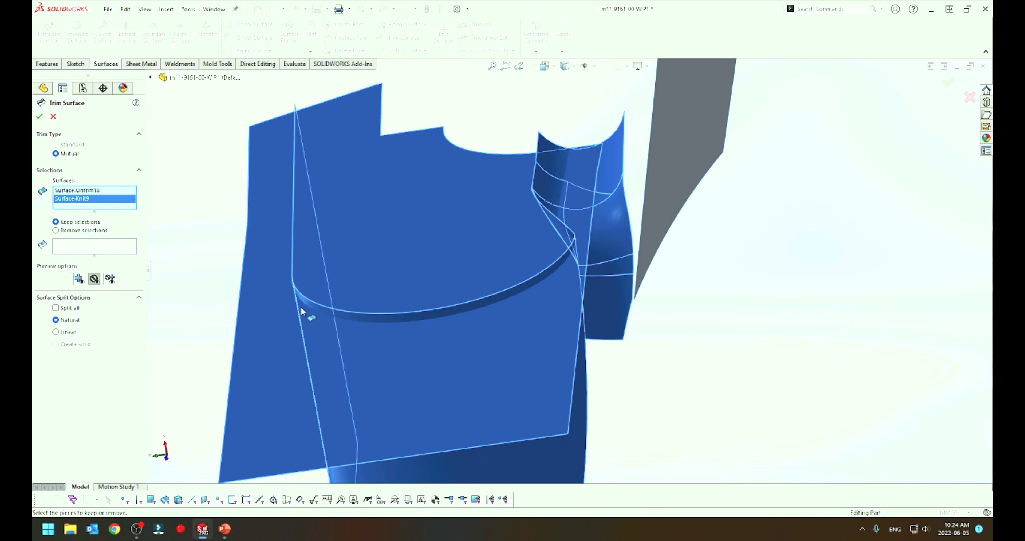
pyautogui.click(89, 250)
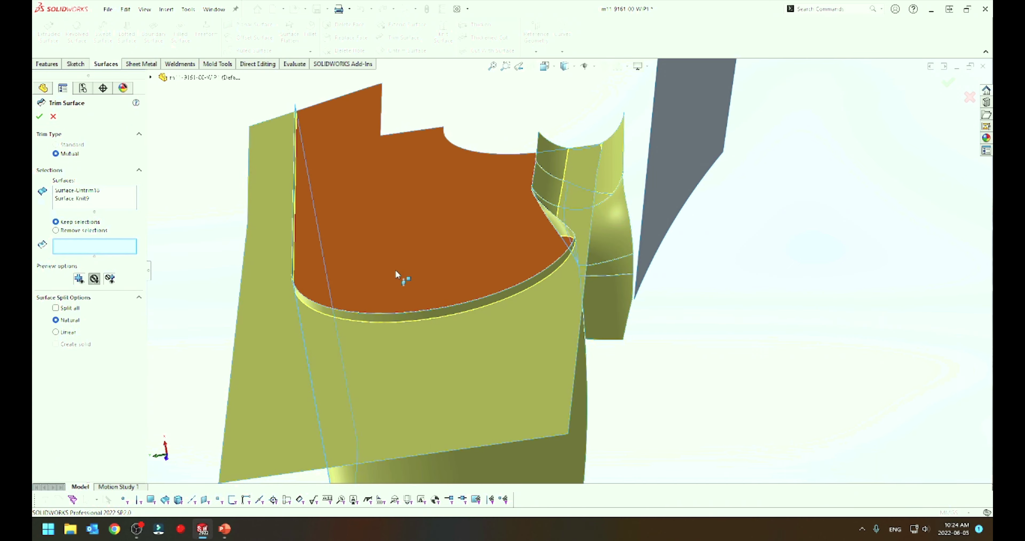
pyautogui.click(400, 278)
pyautogui.click(576, 456)
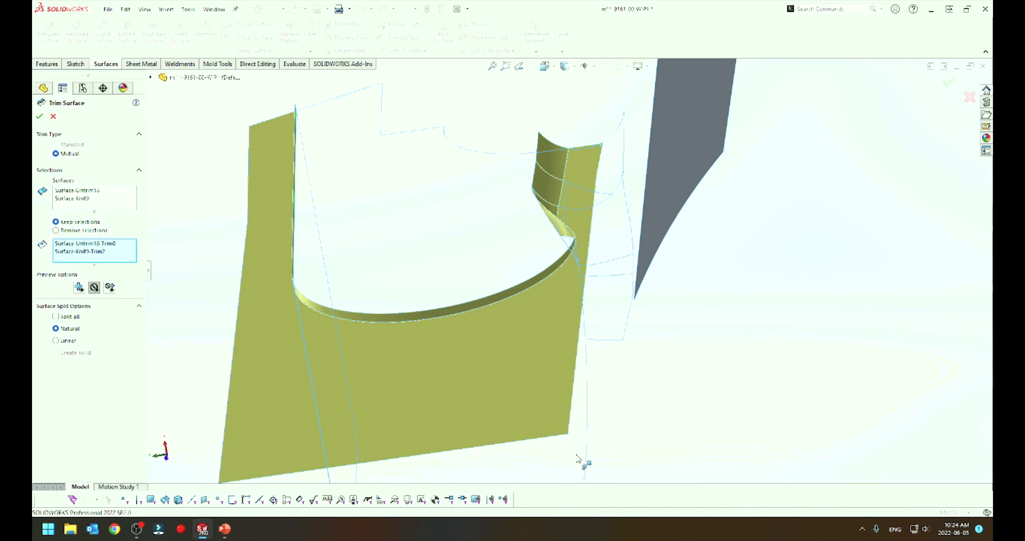
pyautogui.rightClick(577, 457)
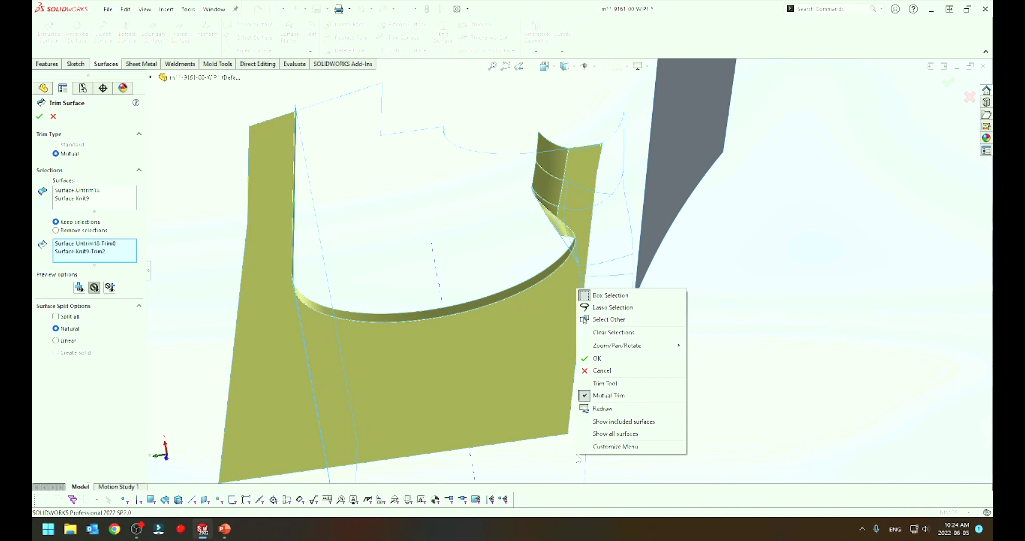
pyautogui.click(613, 360)
# Orbit and zoom around the trimmed surface to inspect the notch beside the boss
pyautogui.moveTo(538, 327)
pyautogui.mouseDown(button='middle')
pyautogui.moveTo(487, 442)
pyautogui.moveTo(570, 327)
pyautogui.mouseUp(button='middle')
pyautogui.scroll(-5, 571, 327)
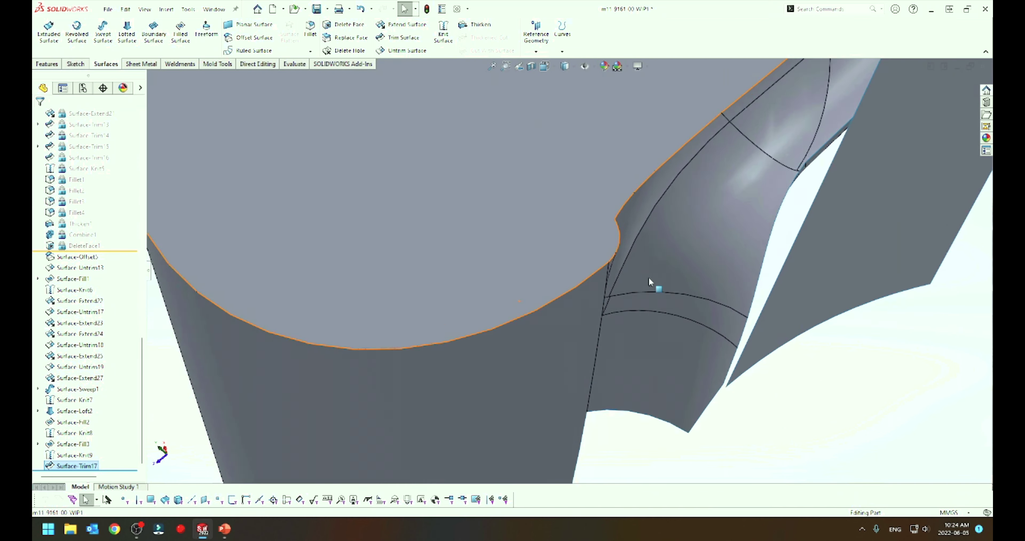
pyautogui.scroll(-2, 648, 276)
pyautogui.scroll(-3, 573, 256)
pyautogui.moveTo(542, 199)
pyautogui.mouseDown(button='middle')
pyautogui.moveTo(515, 146)
pyautogui.moveTo(555, 171)
pyautogui.moveTo(614, 244)
pyautogui.moveTo(585, 252)
pyautogui.moveTo(469, 214)
pyautogui.mouseUp(button='middle')
pyautogui.scroll(3, 617, 263)
pyautogui.scroll(4, 620, 264)
pyautogui.scroll(3, 620, 264)
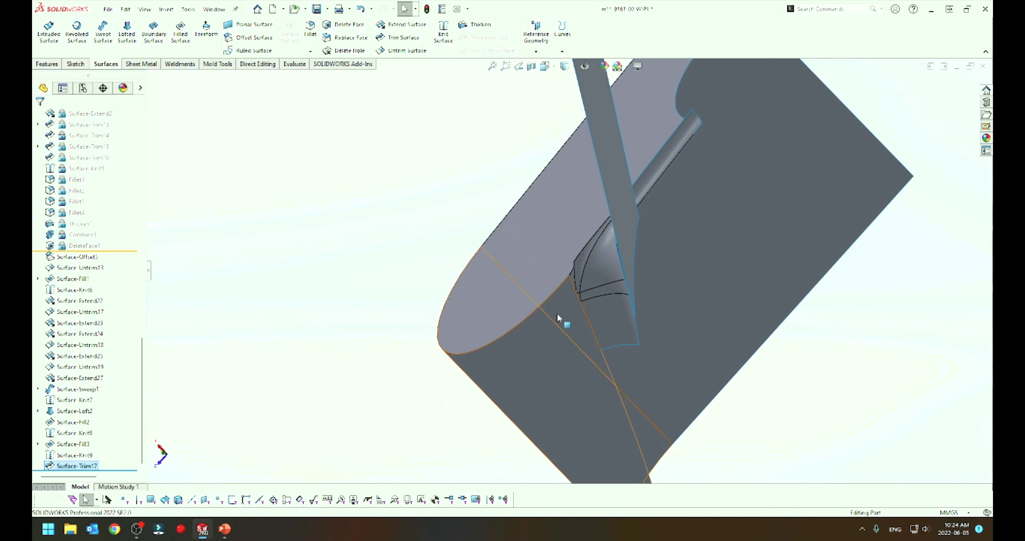
pyautogui.moveTo(557, 312)
pyautogui.mouseDown(button='middle')
pyautogui.moveTo(621, 327)
pyautogui.moveTo(612, 396)
pyautogui.moveTo(632, 367)
pyautogui.moveTo(618, 381)
pyautogui.mouseUp(button='middle')
pyautogui.press('Escape')
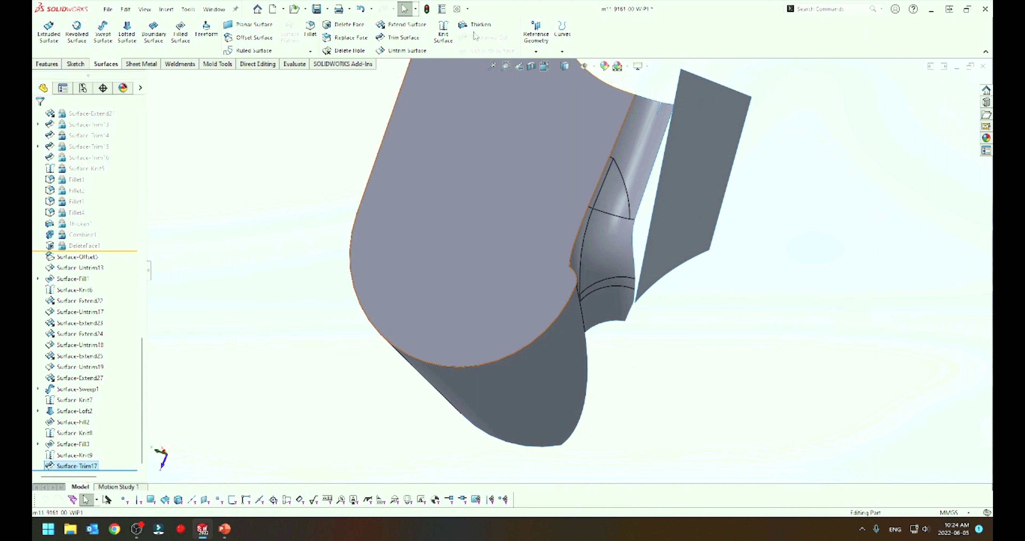
pyautogui.scroll(-4, 659, 125)
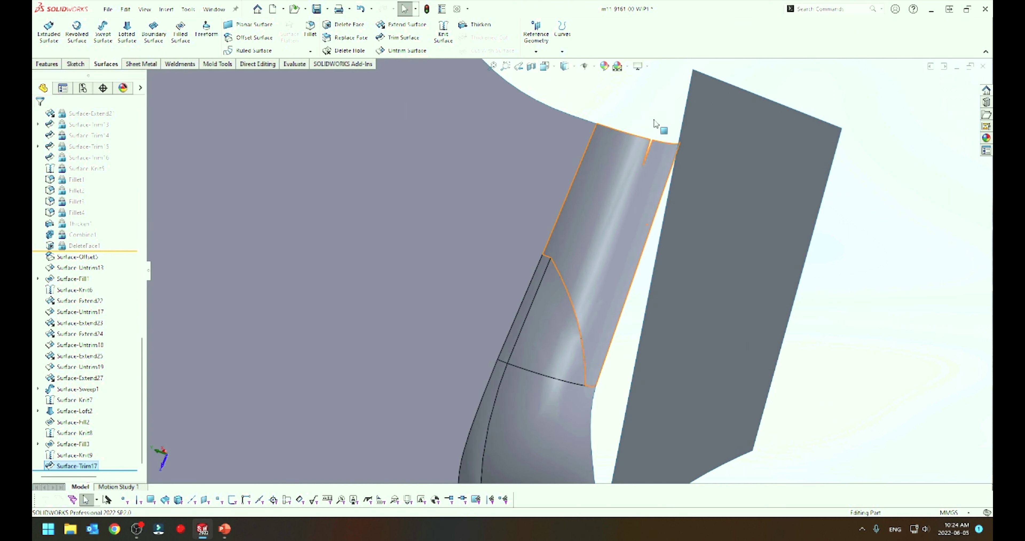
pyautogui.scroll(-2, 615, 190)
# Untrim the surface at the short notch edge, creating Surface-Untrim20
pyautogui.click(632, 164)
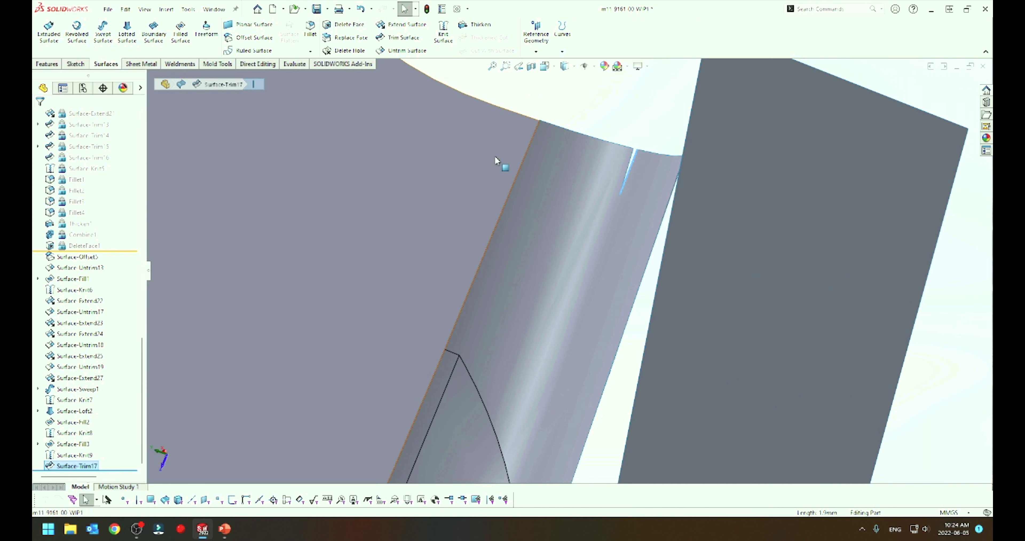
pyautogui.click(389, 56)
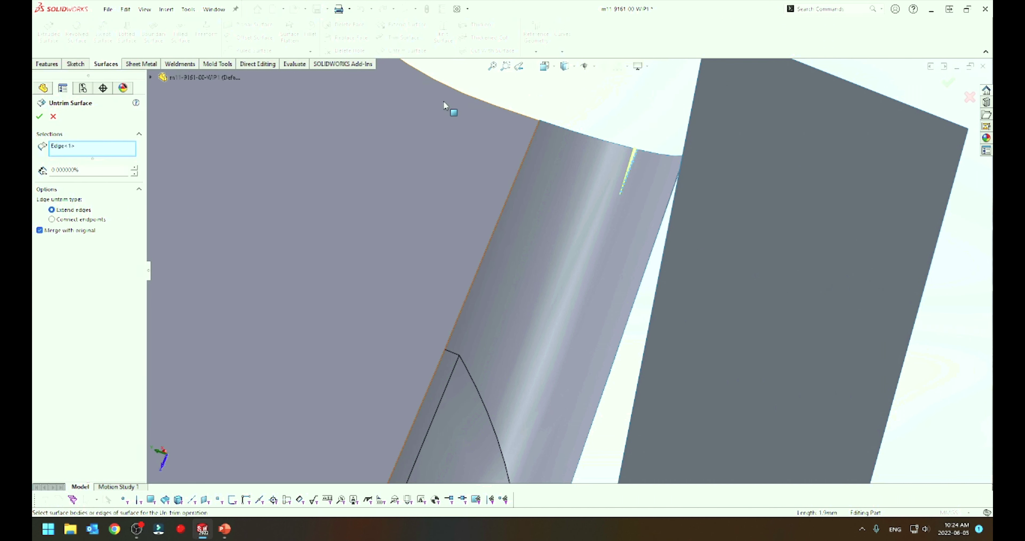
pyautogui.click(40, 117)
pyautogui.scroll(3, 365, 179)
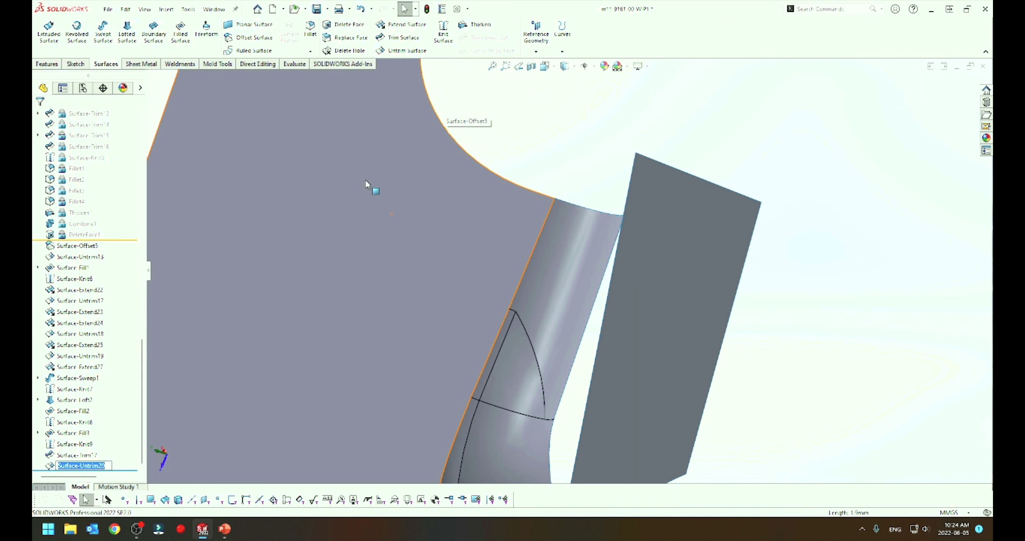
# Try a 1 mm fillet on the boss edge
pyautogui.click(310, 32)
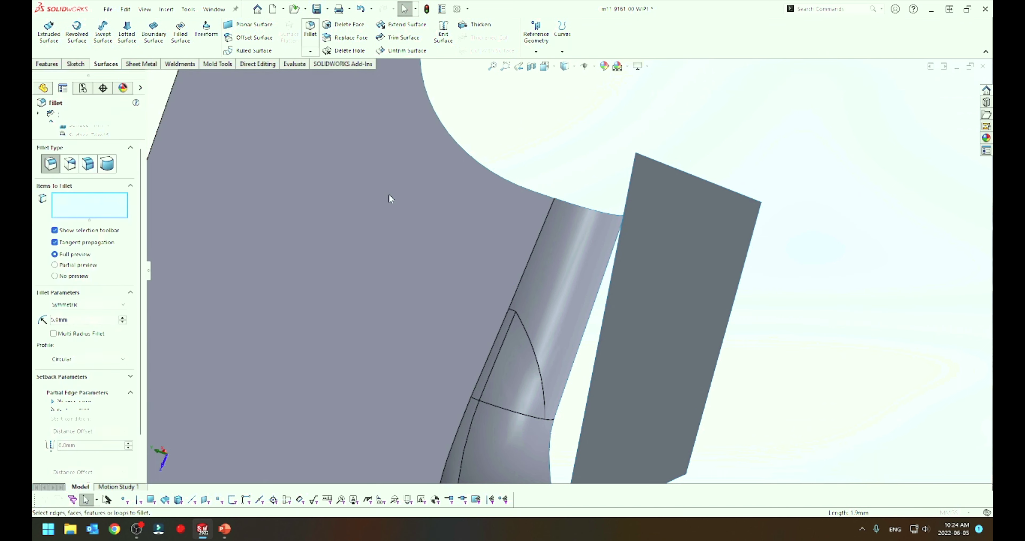
pyautogui.scroll(3, 389, 194)
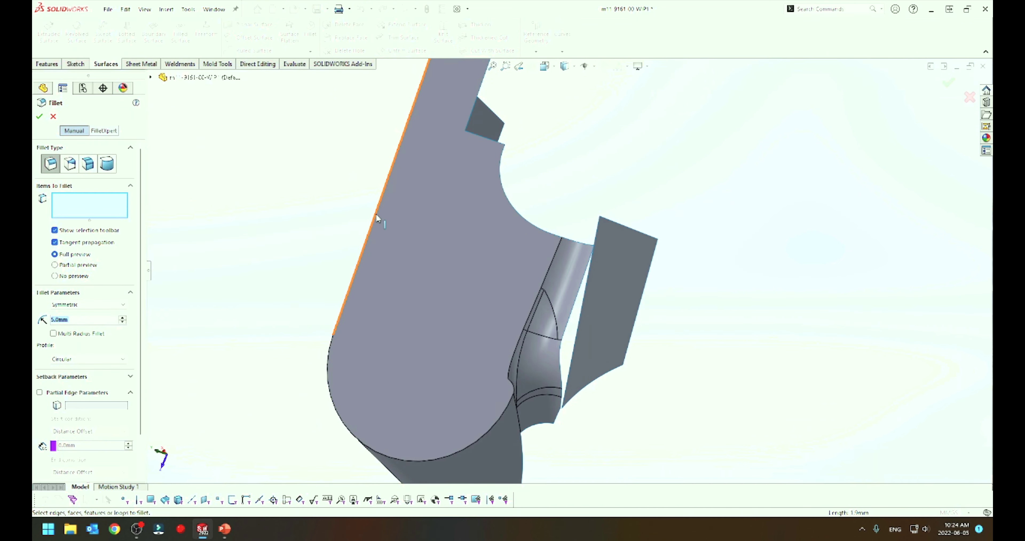
pyautogui.moveTo(377, 218); pyautogui.dragTo(484, 491, button='middle')
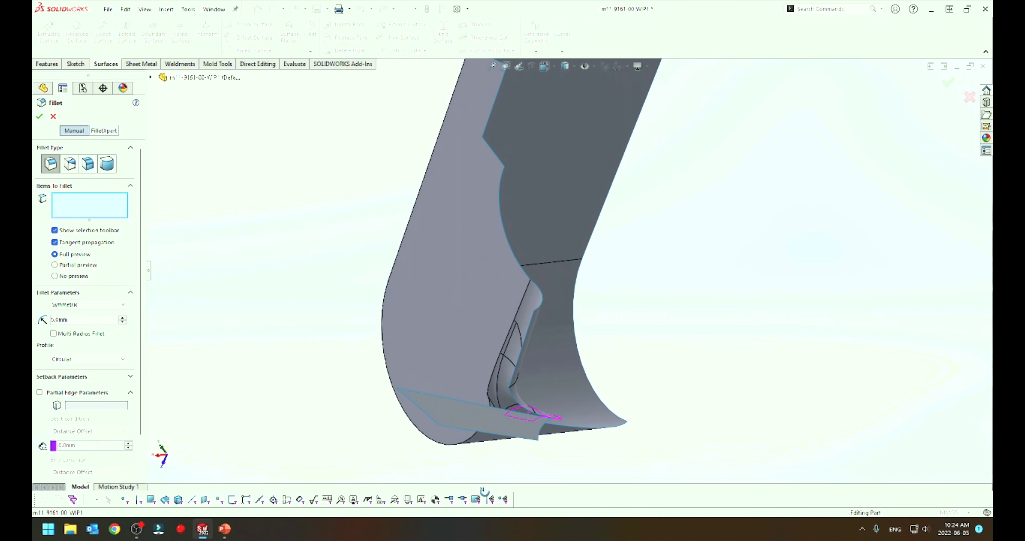
pyautogui.scroll(-2, 493, 473)
pyautogui.scroll(-3, 490, 406)
pyautogui.scroll(-3, 497, 413)
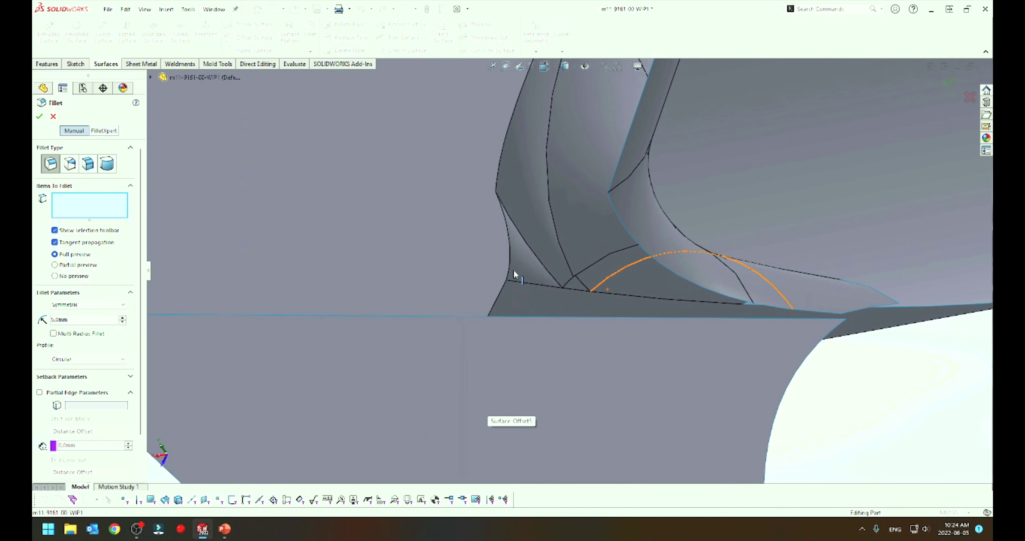
pyautogui.click(520, 235)
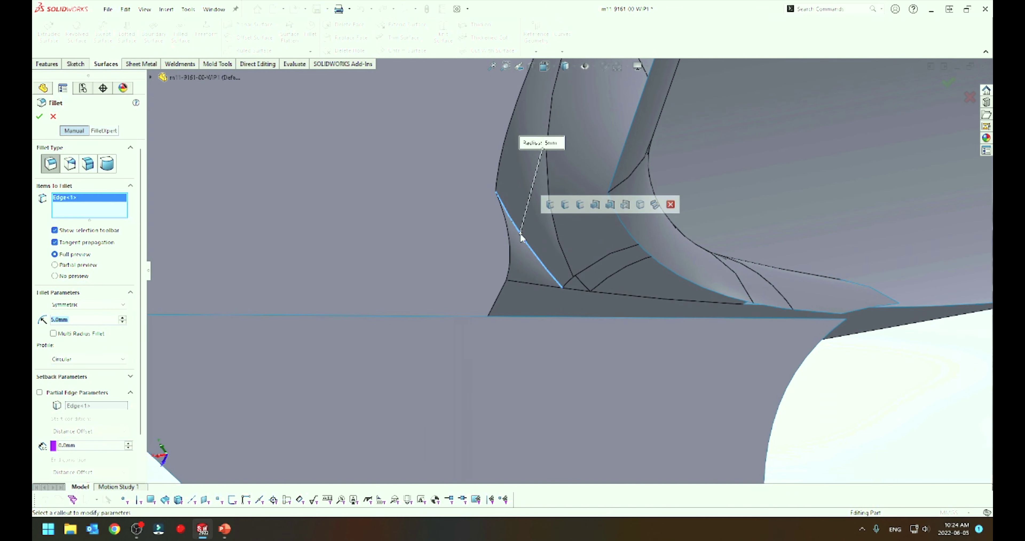
pyautogui.write('1')
pyautogui.press('Return')
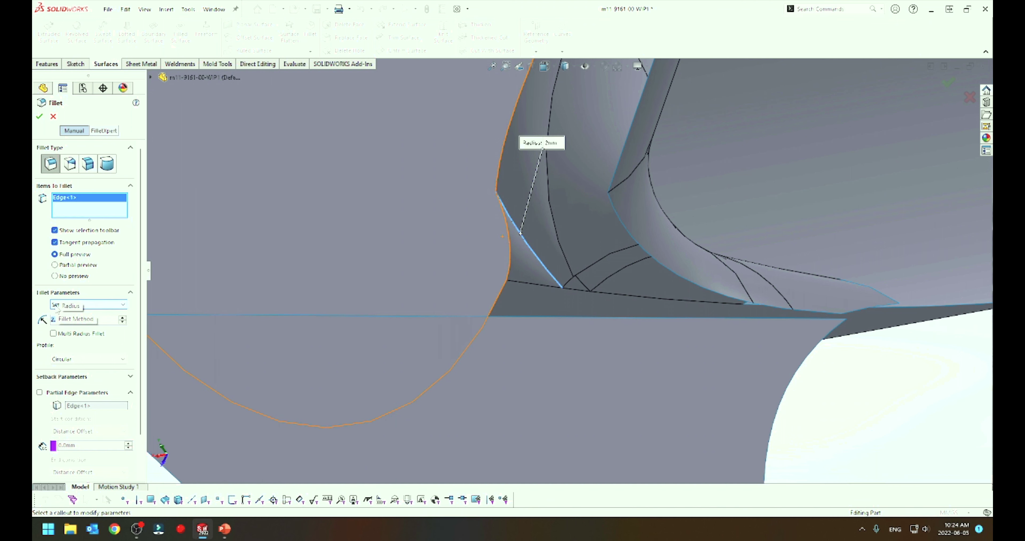
# Cancel the fillet and hide the loose flat surface piece beside the boss
pyautogui.scroll(2, 347, 278)
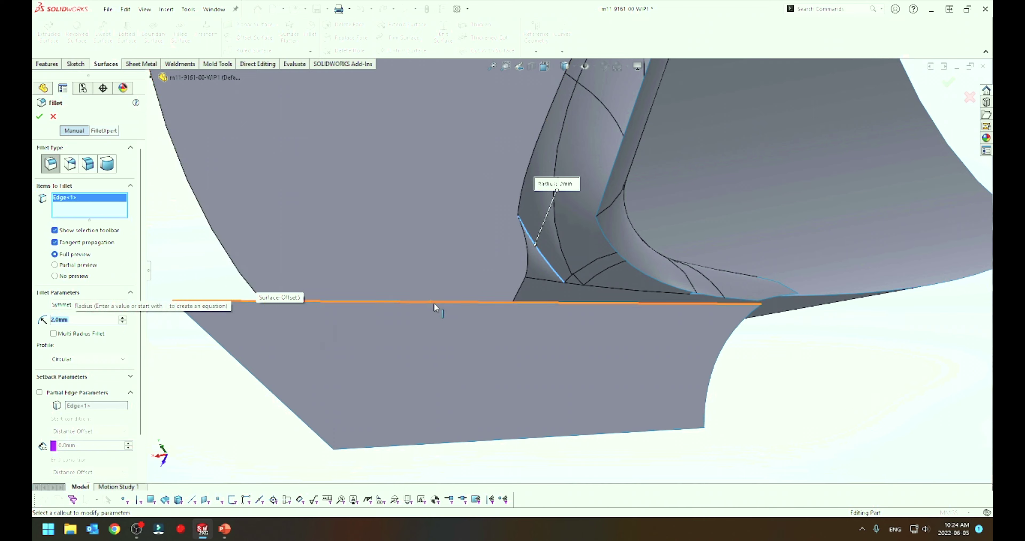
pyautogui.moveTo(491, 365); pyautogui.dragTo(490, 343, button='middle')
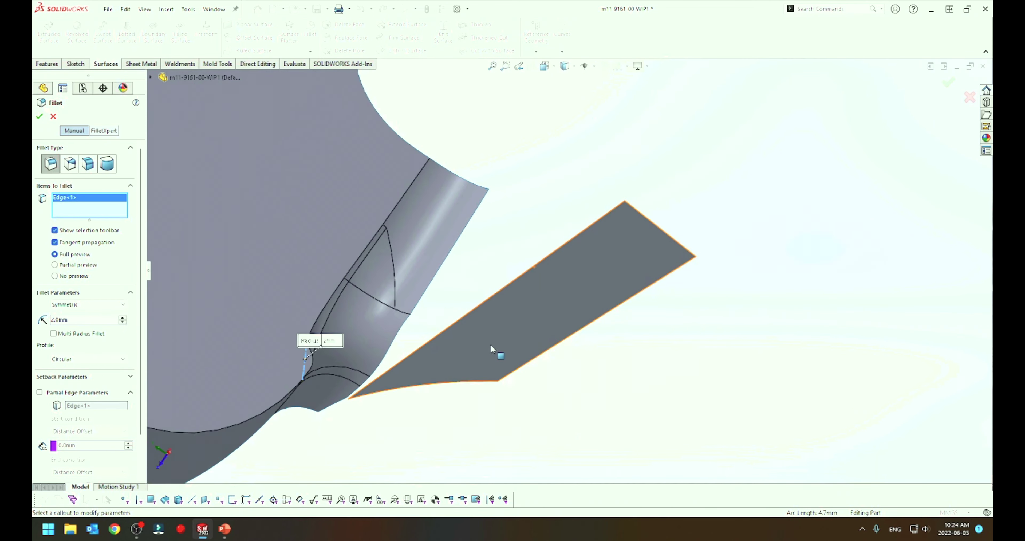
pyautogui.press('Escape')
pyautogui.scroll(2, 473, 367)
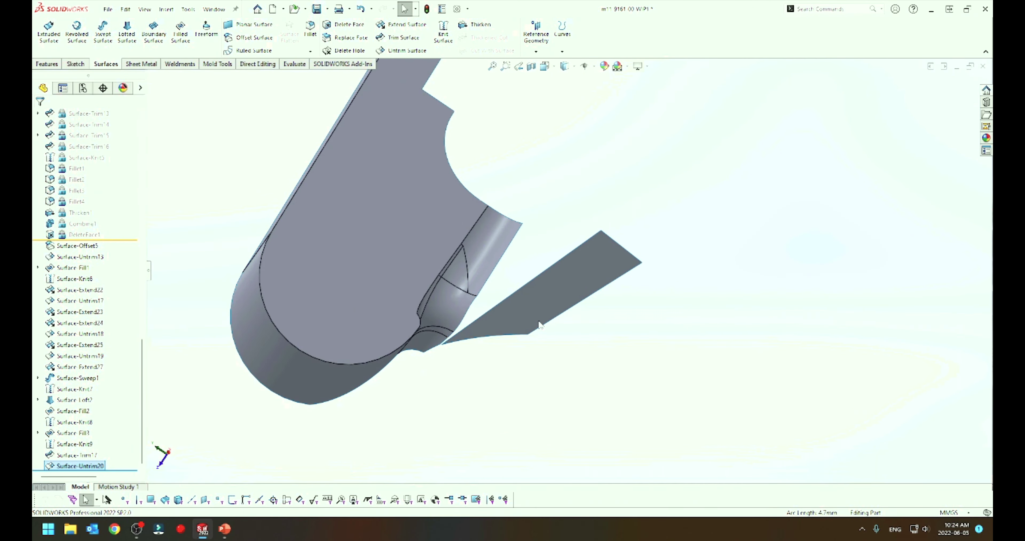
pyautogui.press('Tab')
pyautogui.moveTo(539, 325); pyautogui.dragTo(477, 239, button='middle')
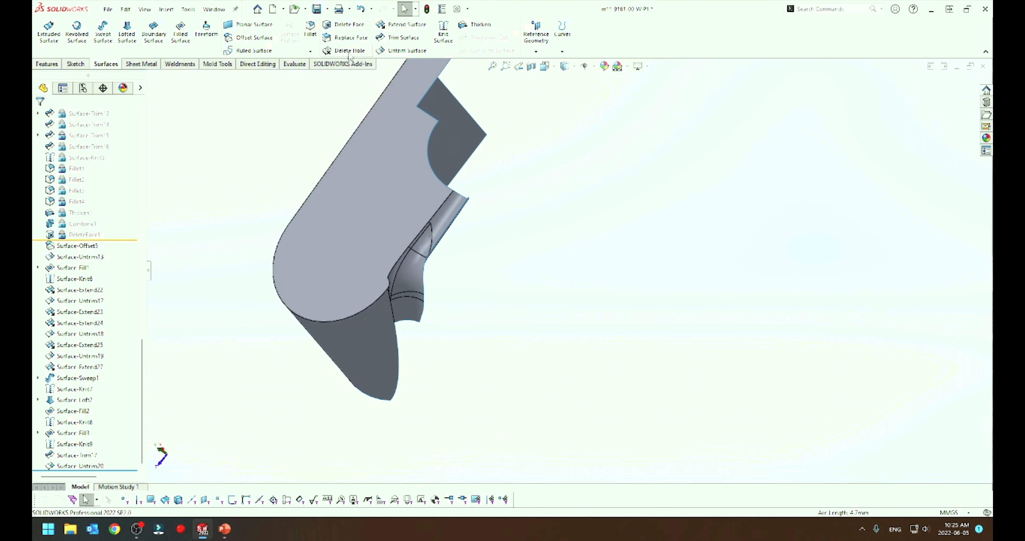
# Fillet the rounded face's curved edge and two boss-junction edges with a 4 mm radius
pyautogui.click(310, 28)
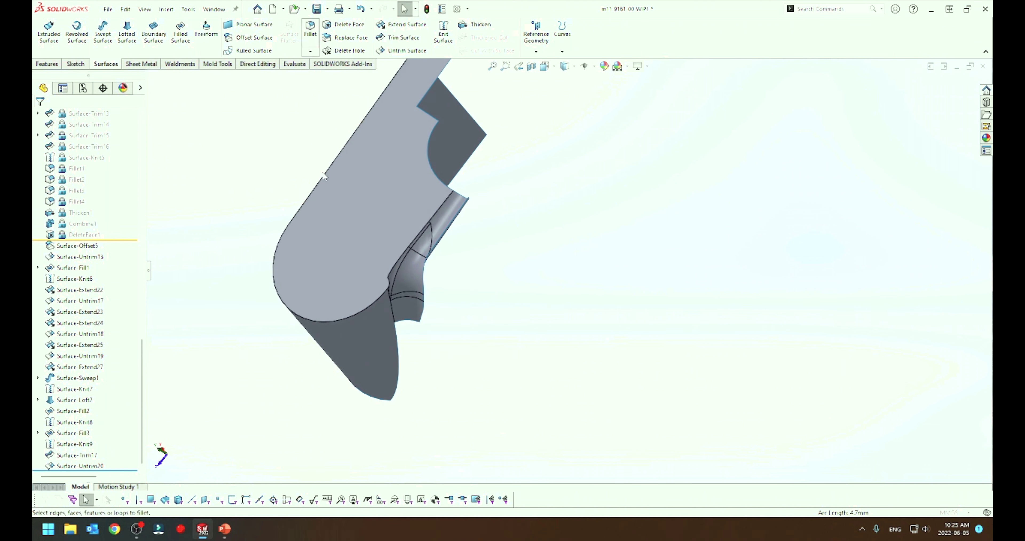
pyautogui.click(326, 322)
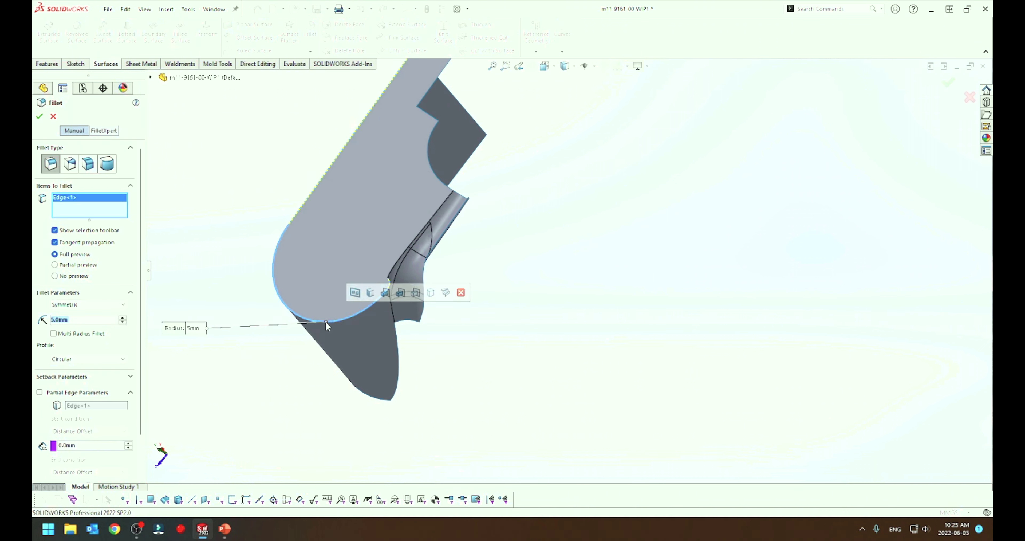
pyautogui.write('4')
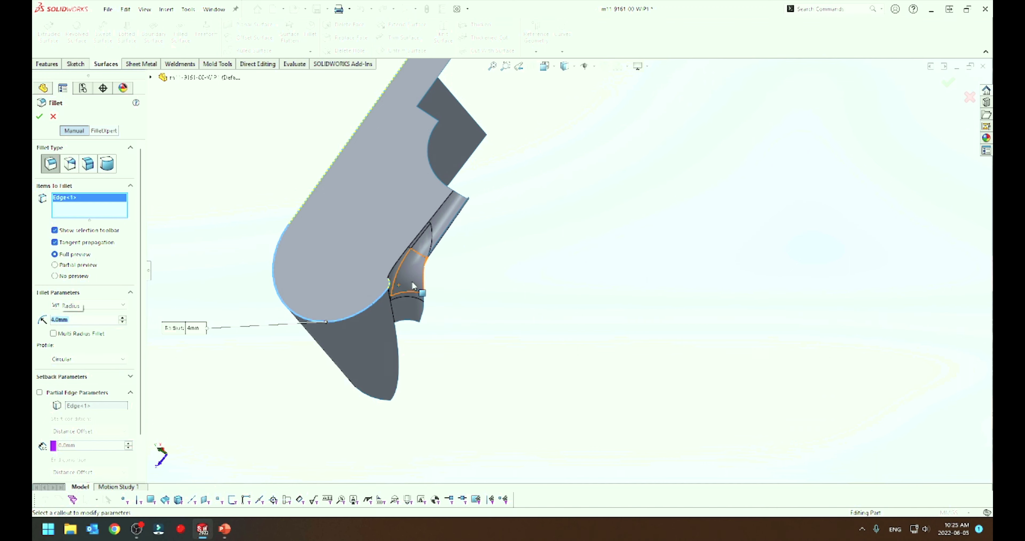
pyautogui.scroll(-3, 411, 280)
pyautogui.scroll(-3, 390, 284)
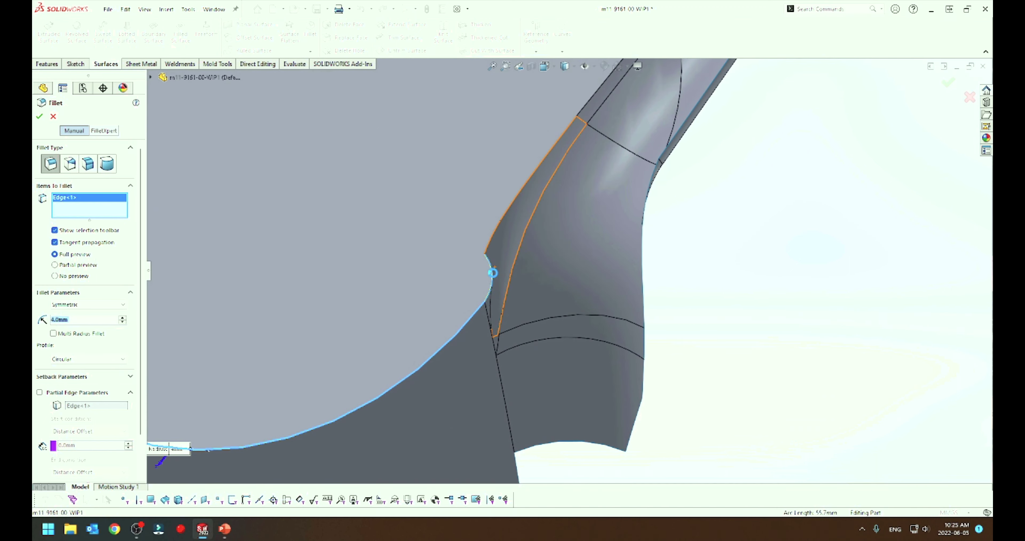
pyautogui.click(489, 246)
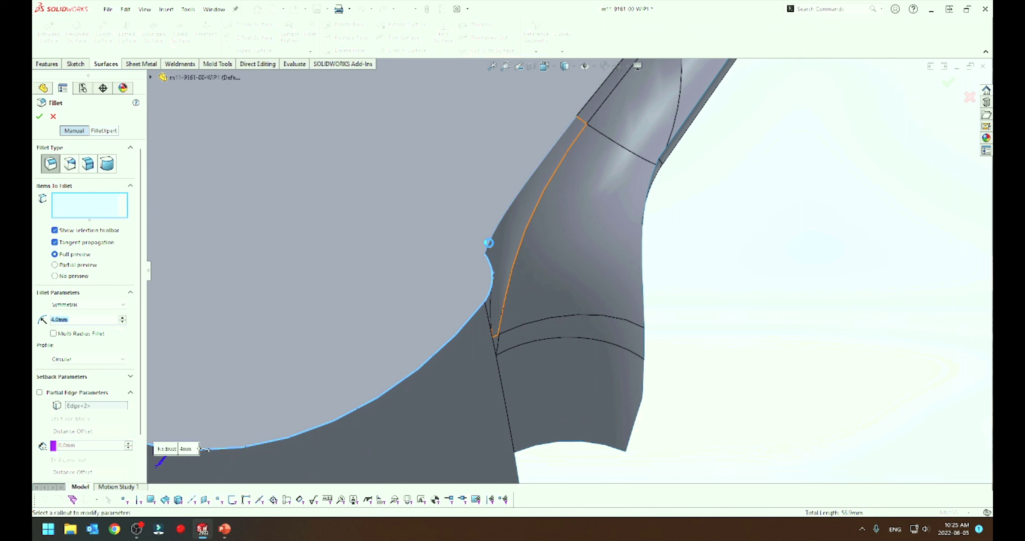
pyautogui.click(504, 231)
pyautogui.moveTo(508, 230); pyautogui.dragTo(465, 234, button='middle')
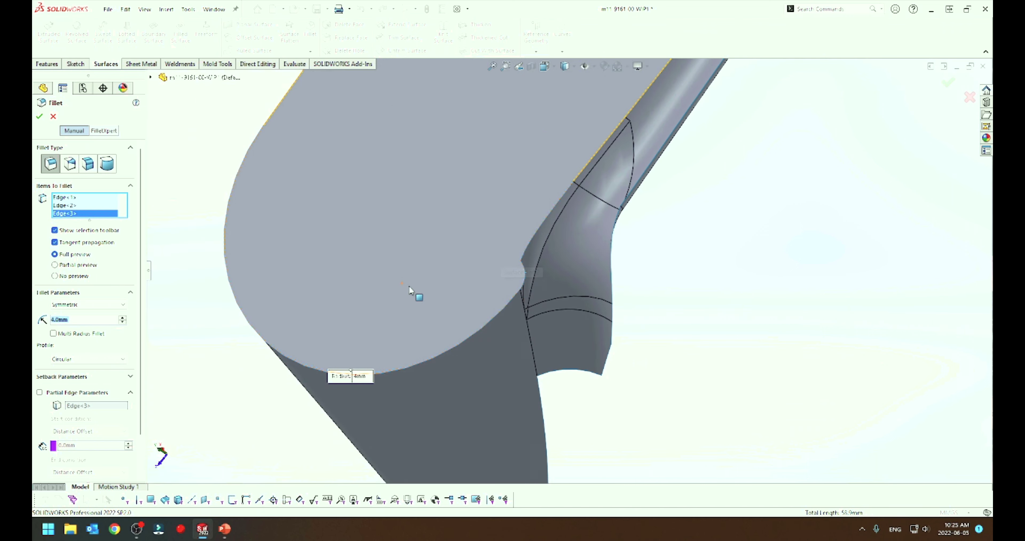
pyautogui.press('Return')
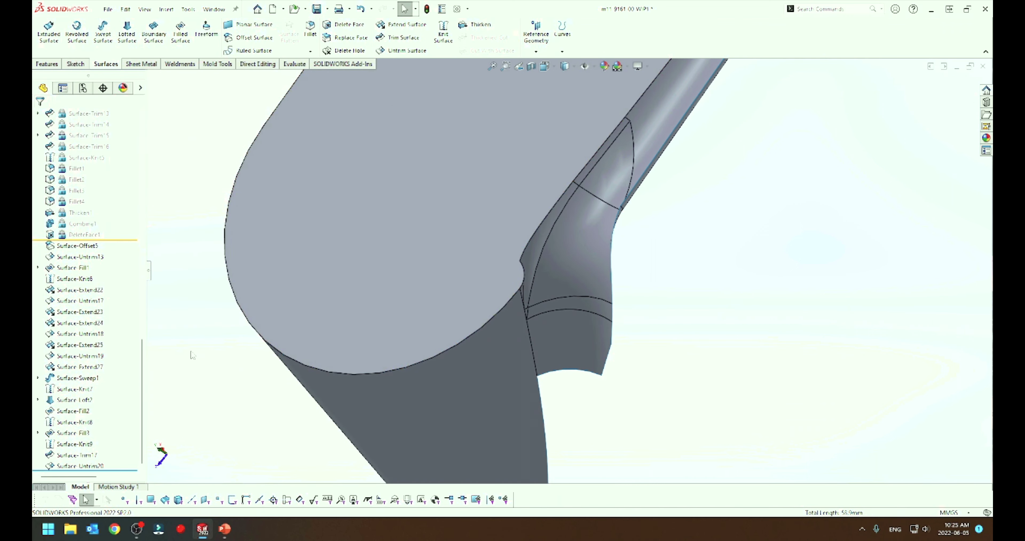
# Drag the rollback bar above Surface-Fill2 and Surface-Loft2, leaving Surface-Knit7 as the last active feature
pyautogui.click(81, 466)
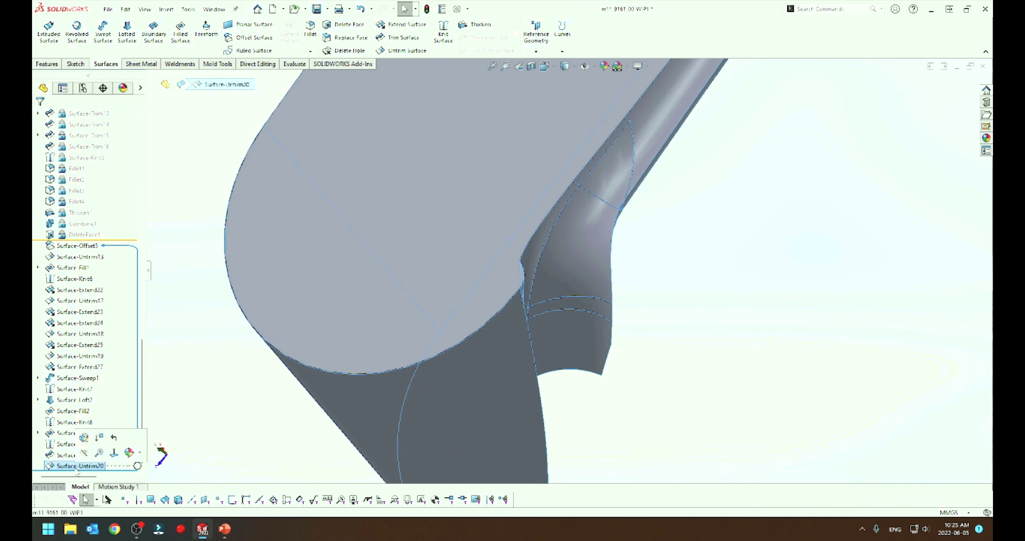
pyautogui.keyDown('ctrl'); pyautogui.click(70, 456); pyautogui.keyUp('ctrl')
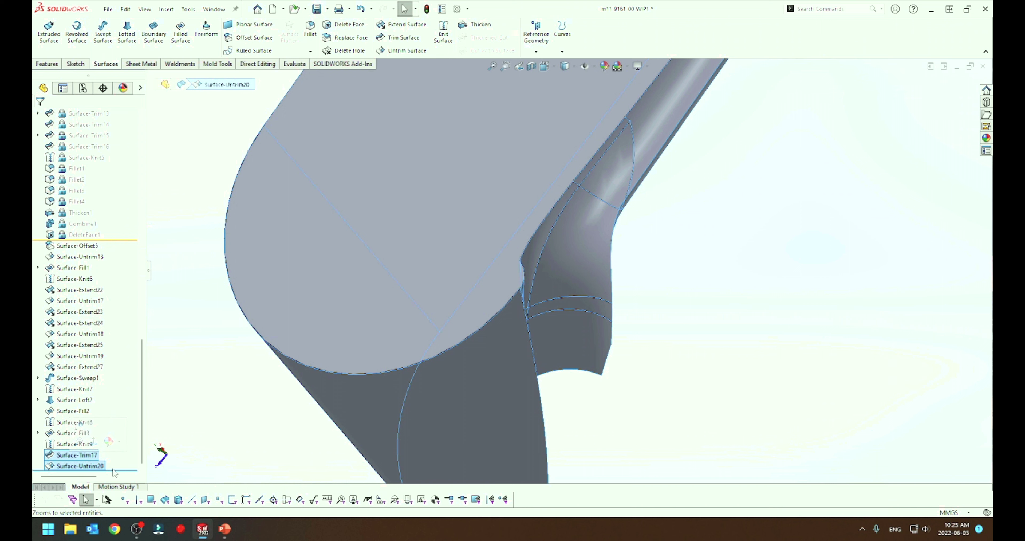
pyautogui.moveTo(121, 470); pyautogui.dragTo(128, 417)
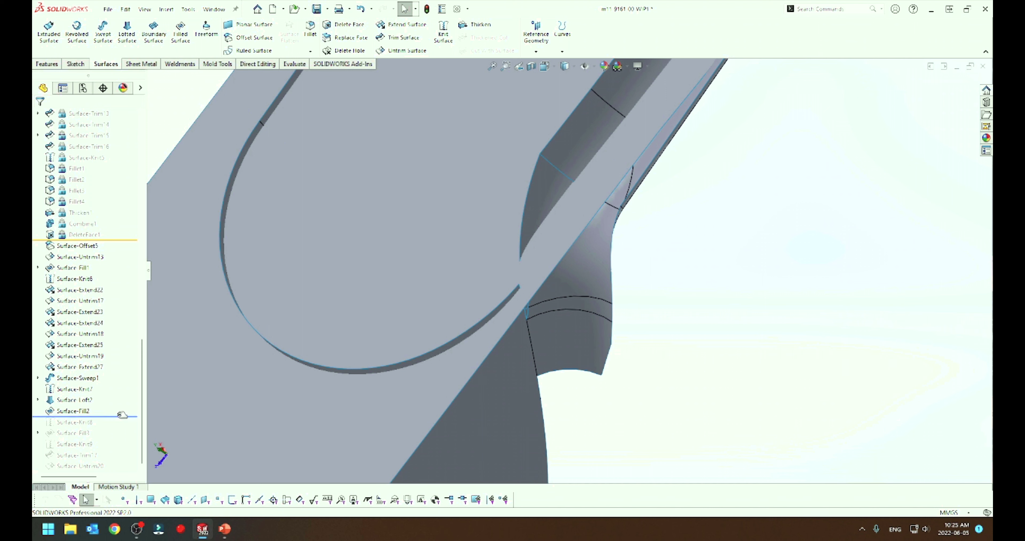
pyautogui.moveTo(122, 416); pyautogui.dragTo(119, 412)
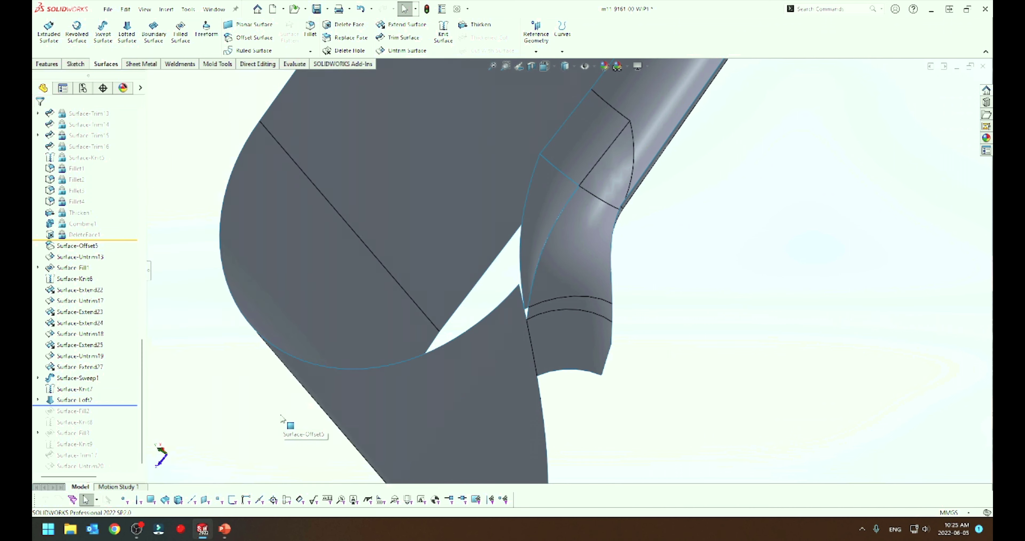
pyautogui.moveTo(373, 384); pyautogui.dragTo(478, 326, button='middle')
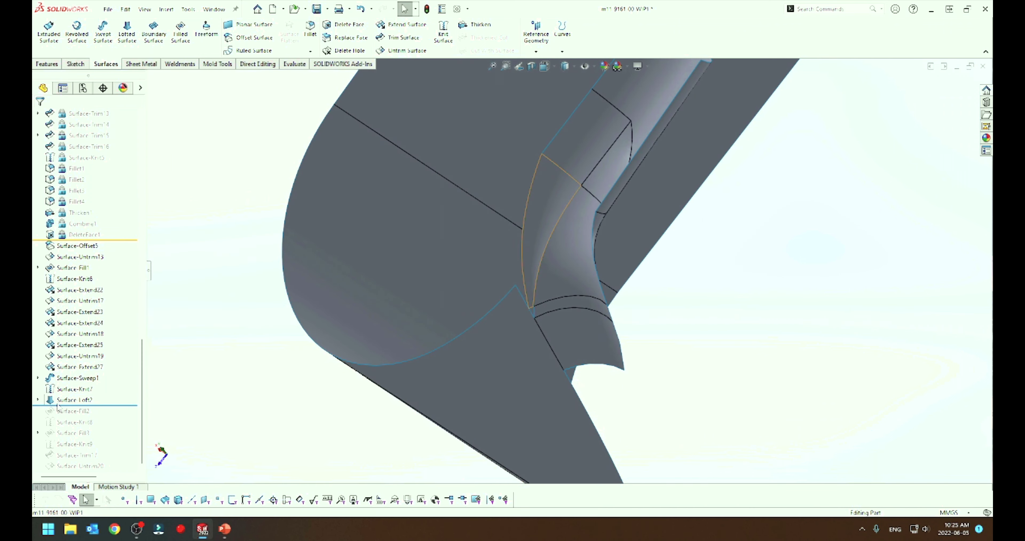
pyautogui.moveTo(114, 403); pyautogui.dragTo(116, 393)
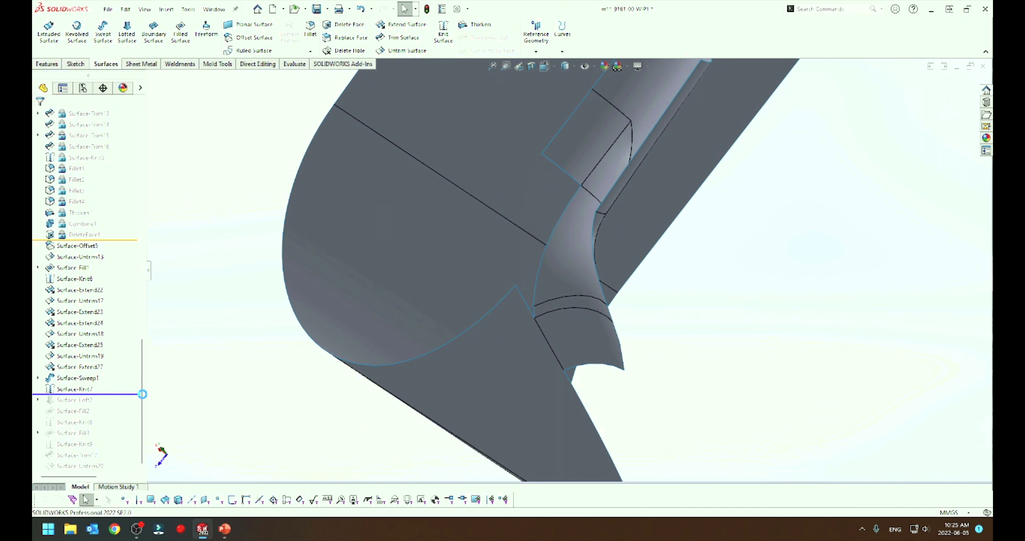
pyautogui.scroll(-3, 531, 294)
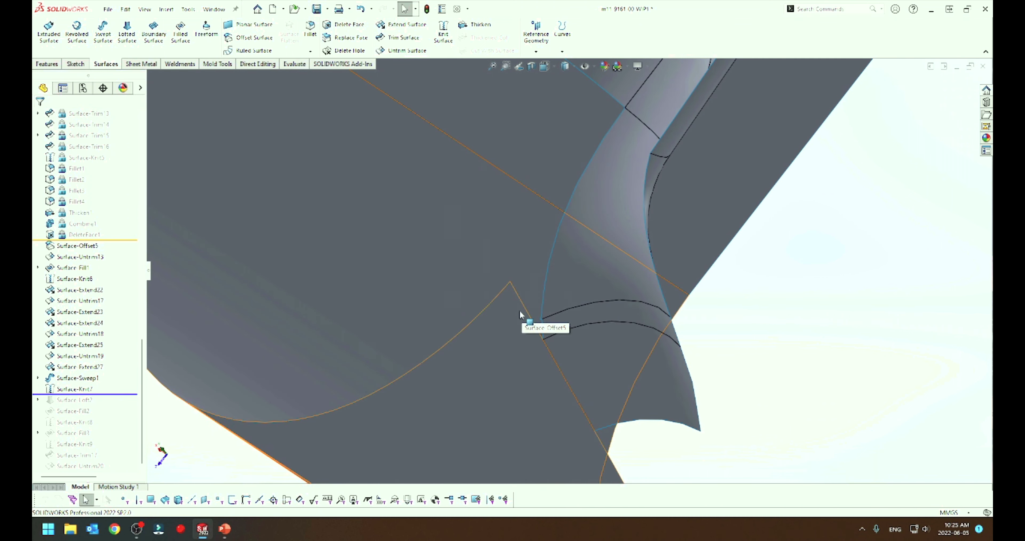
# Preview the Surface-Extend25 boss edge extended 15 mm as the same surface, without applying it
pyautogui.scroll(-5, 520, 309)
pyautogui.scroll(-3, 527, 314)
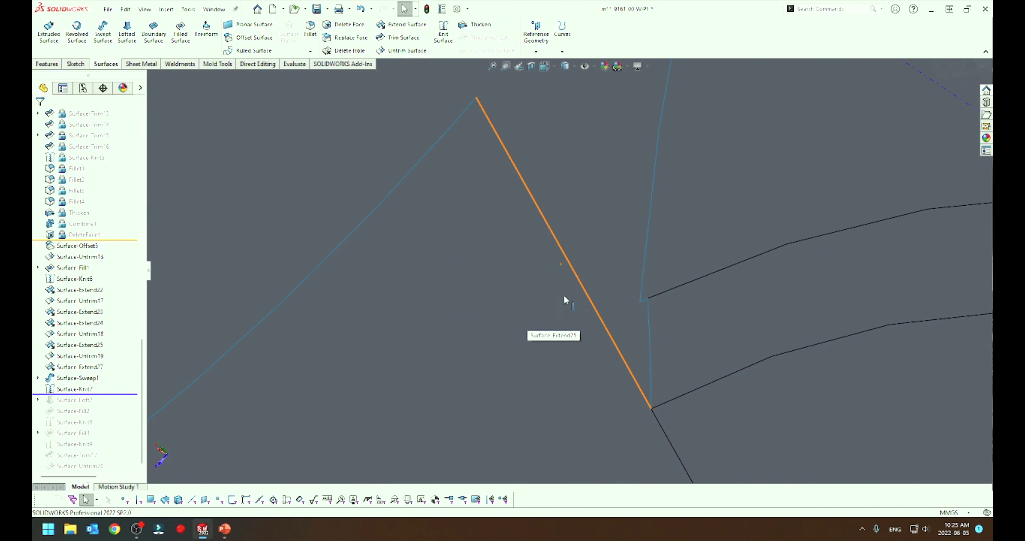
pyautogui.click(575, 273)
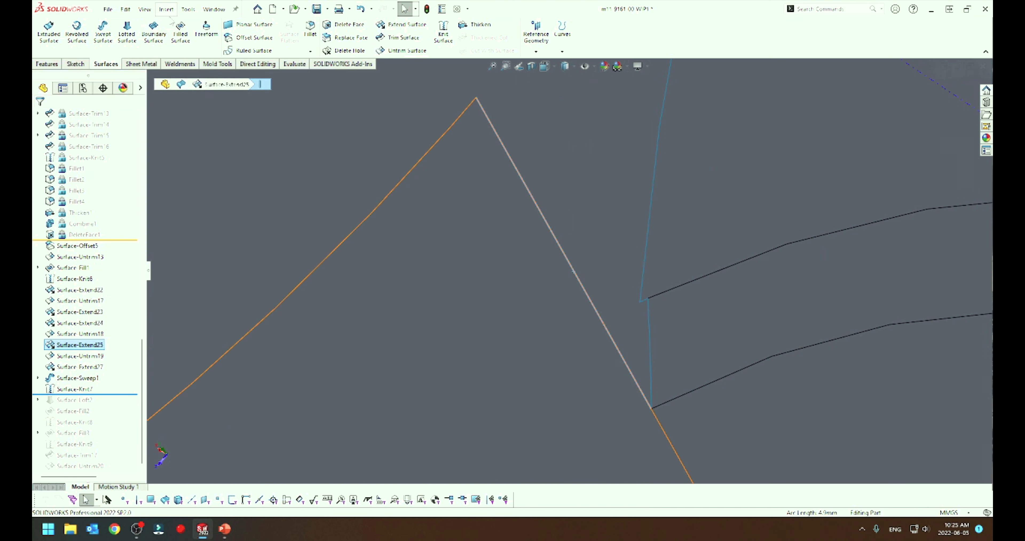
pyautogui.click(401, 24)
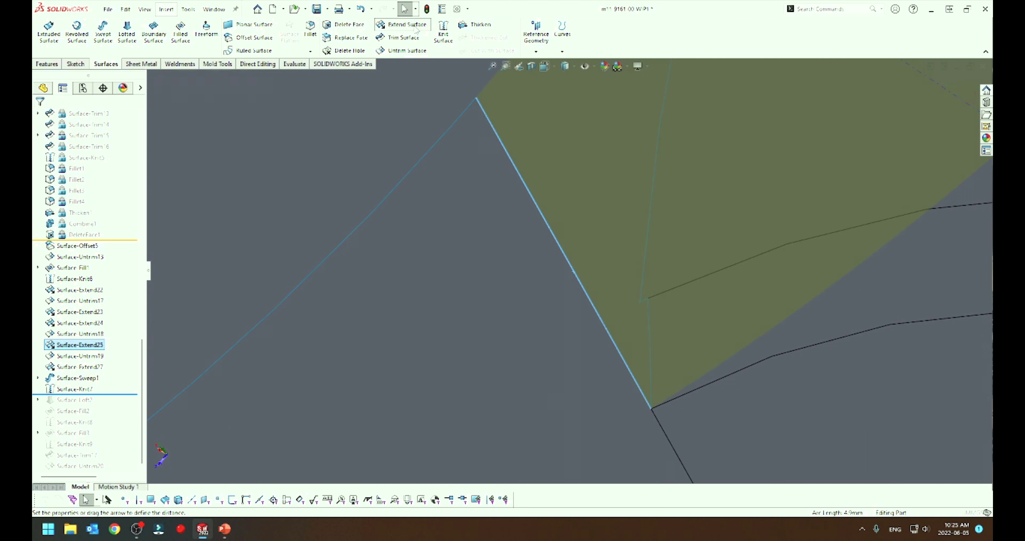
pyautogui.scroll(3, 575, 268)
pyautogui.scroll(3, 636, 206)
pyautogui.moveTo(617, 319)
pyautogui.mouseDown(button='middle')
pyautogui.moveTo(665, 354)
pyautogui.moveTo(657, 379)
pyautogui.moveTo(633, 395)
pyautogui.moveTo(585, 397)
pyautogui.moveTo(599, 376)
pyautogui.moveTo(638, 383)
pyautogui.moveTo(642, 395)
pyautogui.moveTo(641, 383)
pyautogui.moveTo(639, 394)
pyautogui.mouseUp(button='middle')
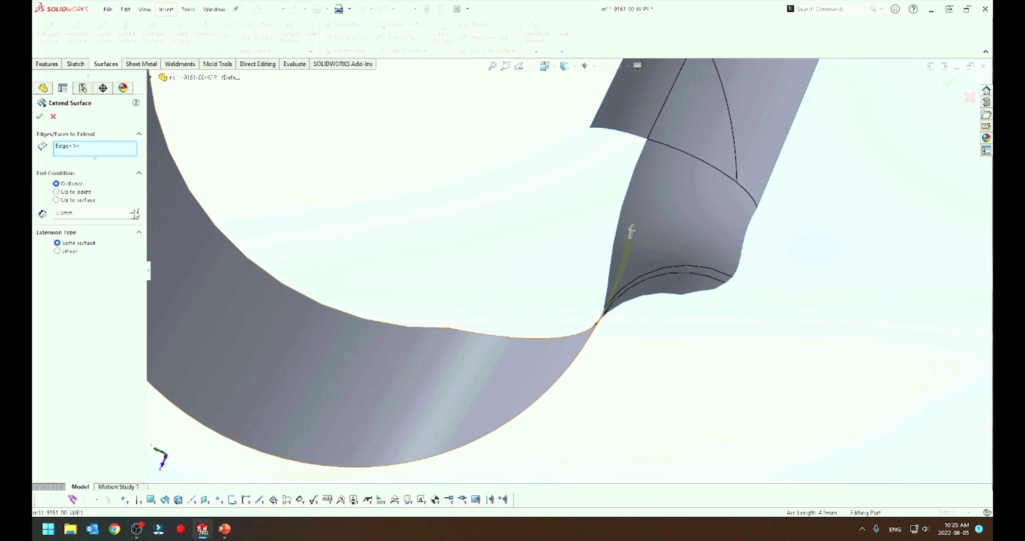
pyautogui.moveTo(632, 232); pyautogui.dragTo(616, 72)
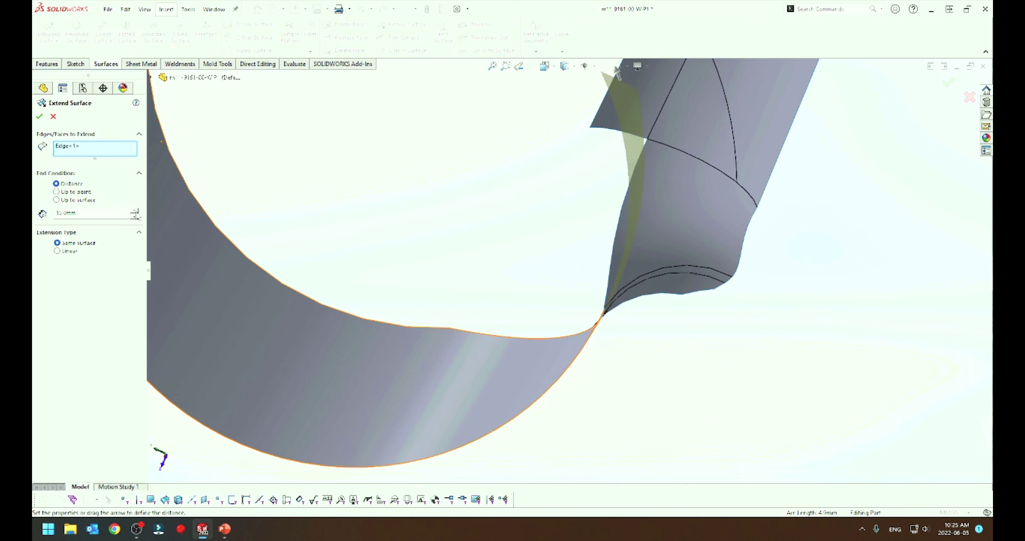
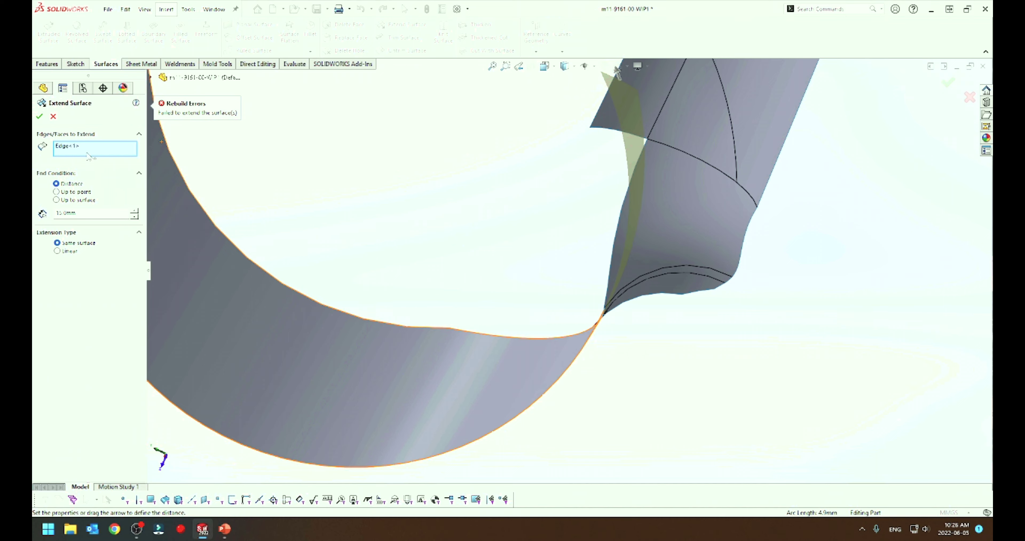
# Cancel the failed extension and copy the lower curved surface as a 0 mm offset surface
pyautogui.click(53, 116)
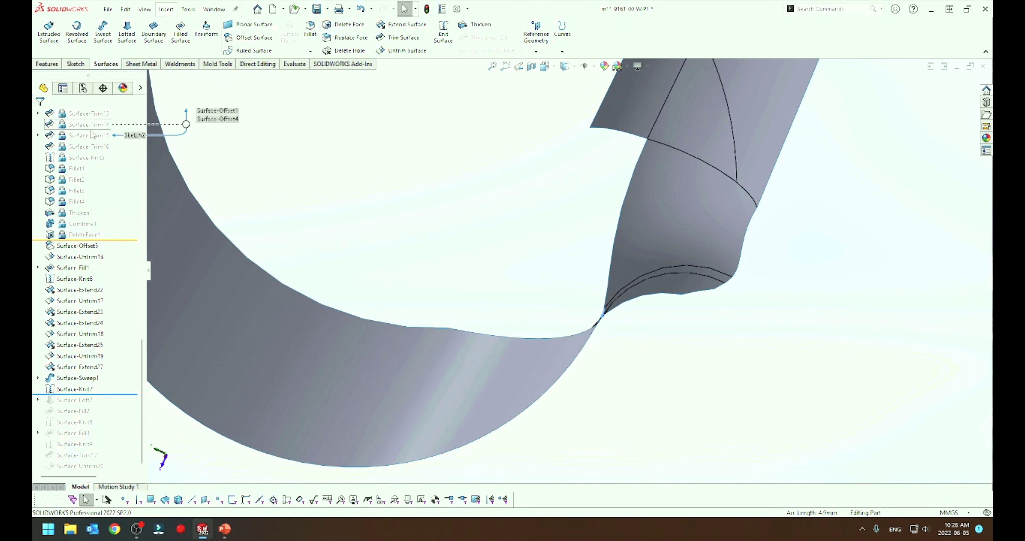
pyautogui.click(373, 352)
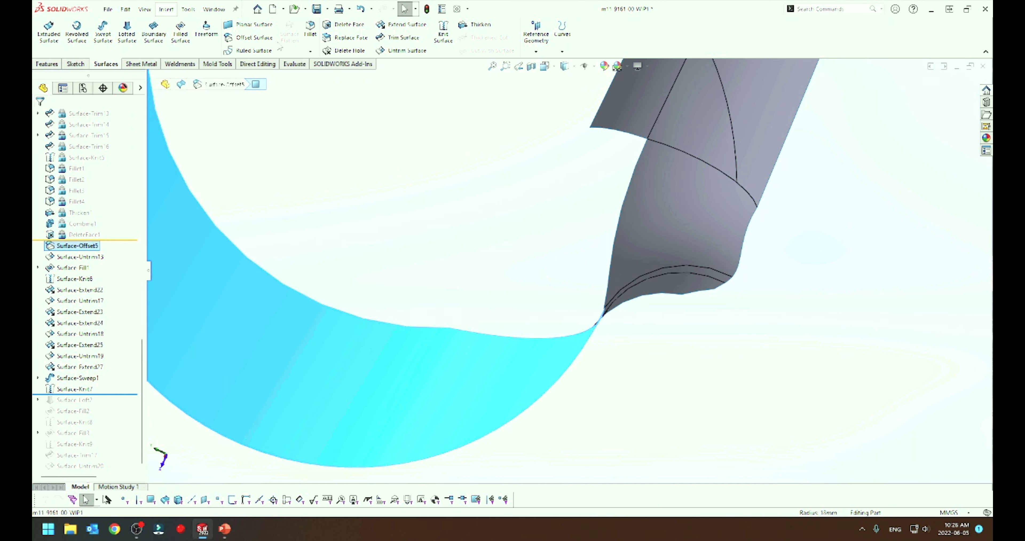
pyautogui.click(252, 38)
pyautogui.click(39, 117)
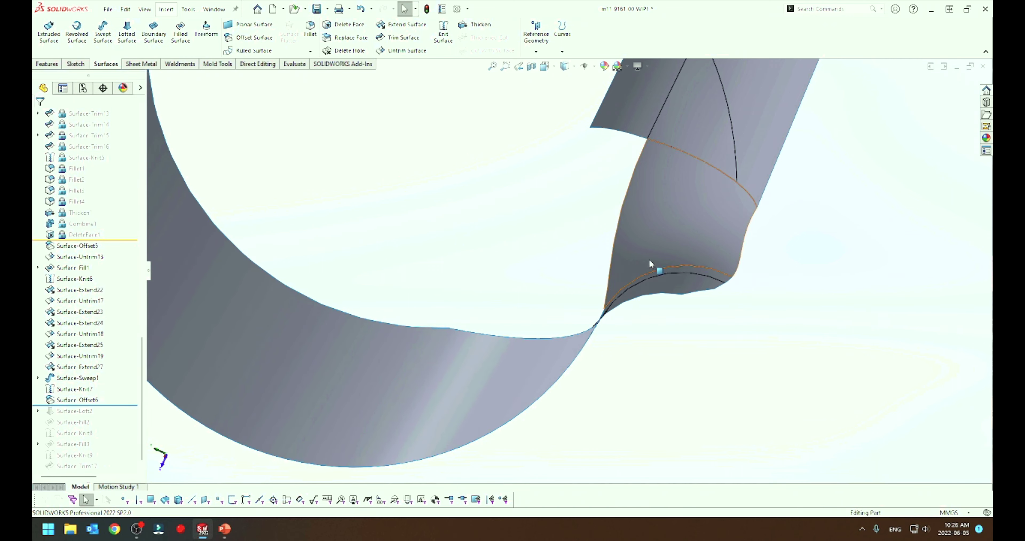
# Extend an edge of Surface-Offset6 by 15 mm
pyautogui.press('Tab')
pyautogui.moveTo(610, 284); pyautogui.dragTo(460, 269, button='middle')
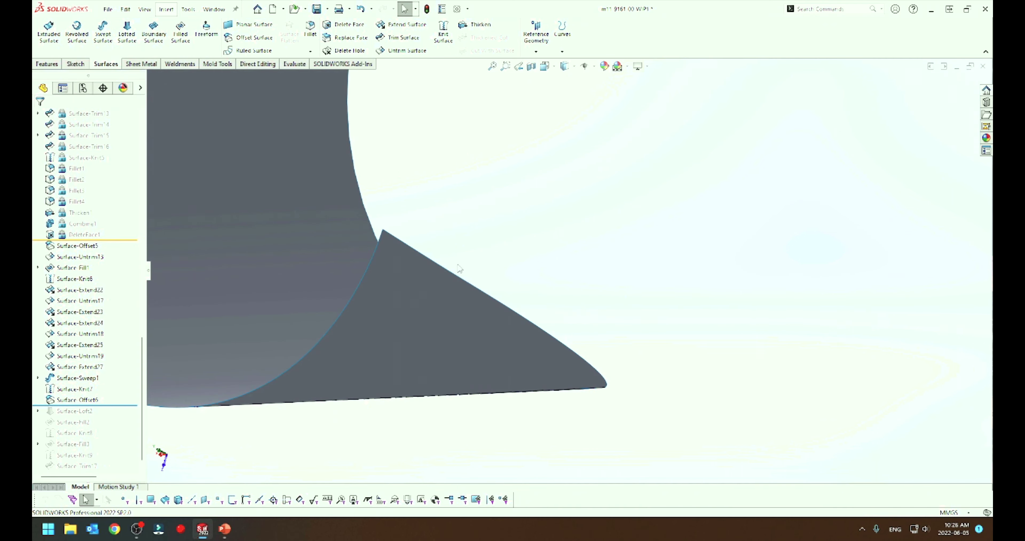
pyautogui.click(412, 249)
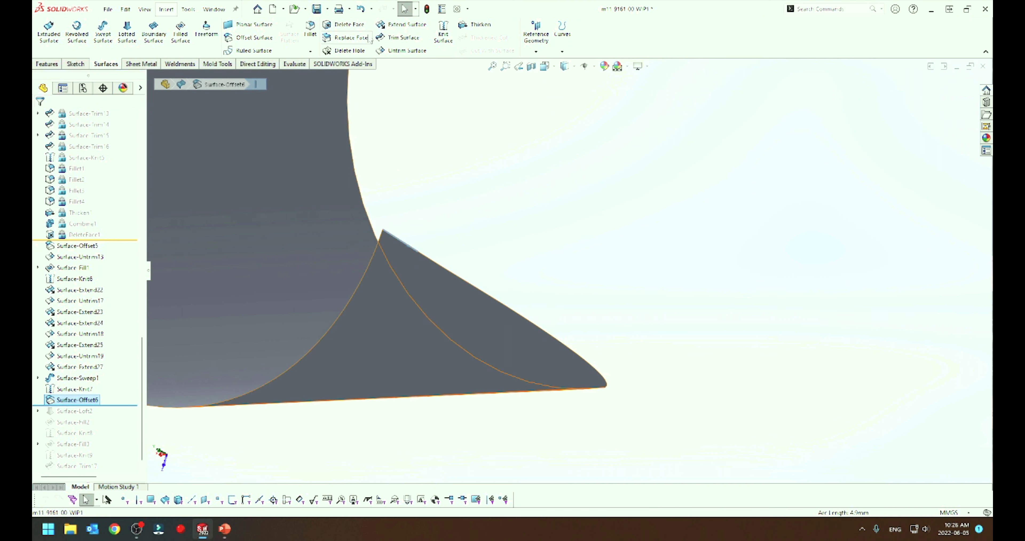
pyautogui.click(394, 30)
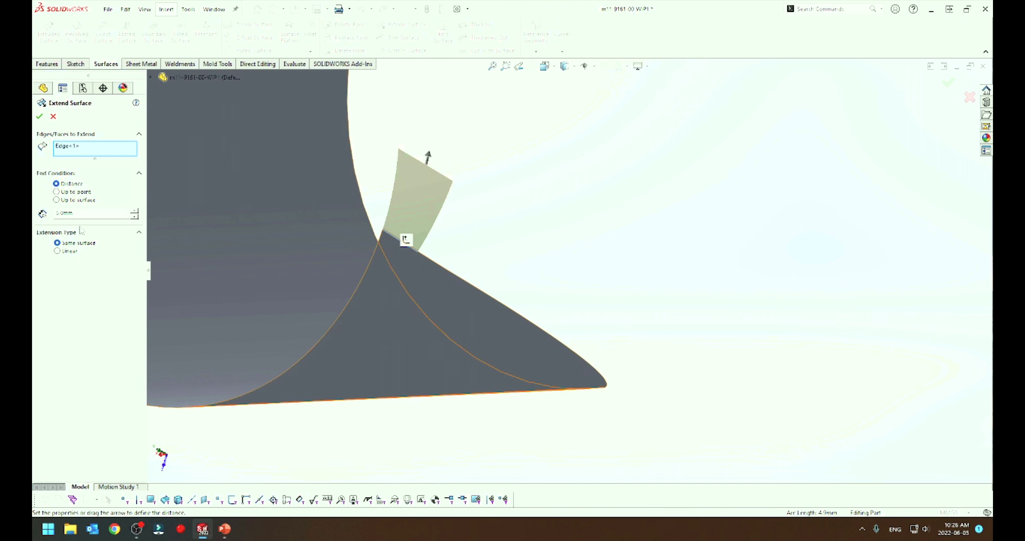
pyautogui.click(136, 210)
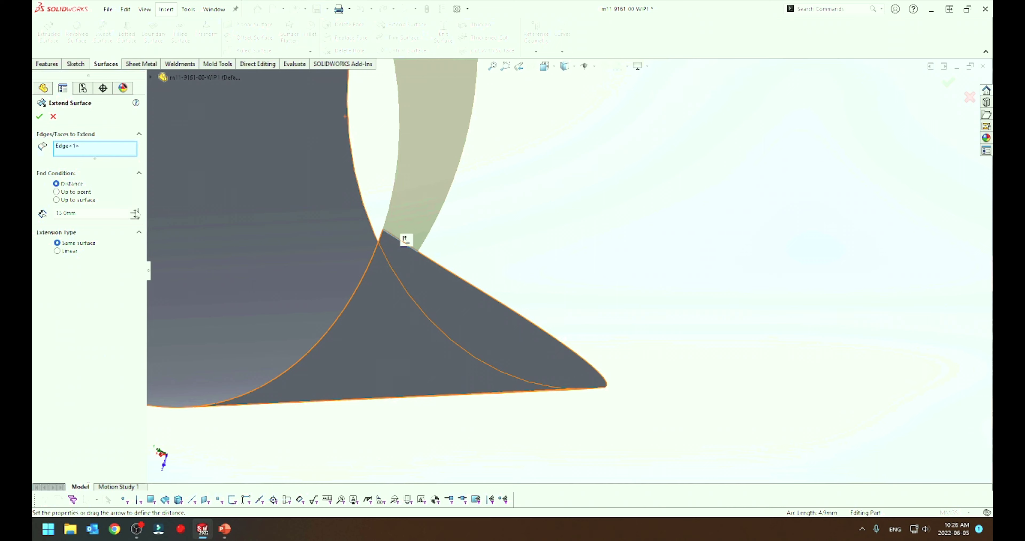
pyautogui.click(40, 116)
pyautogui.press('z')
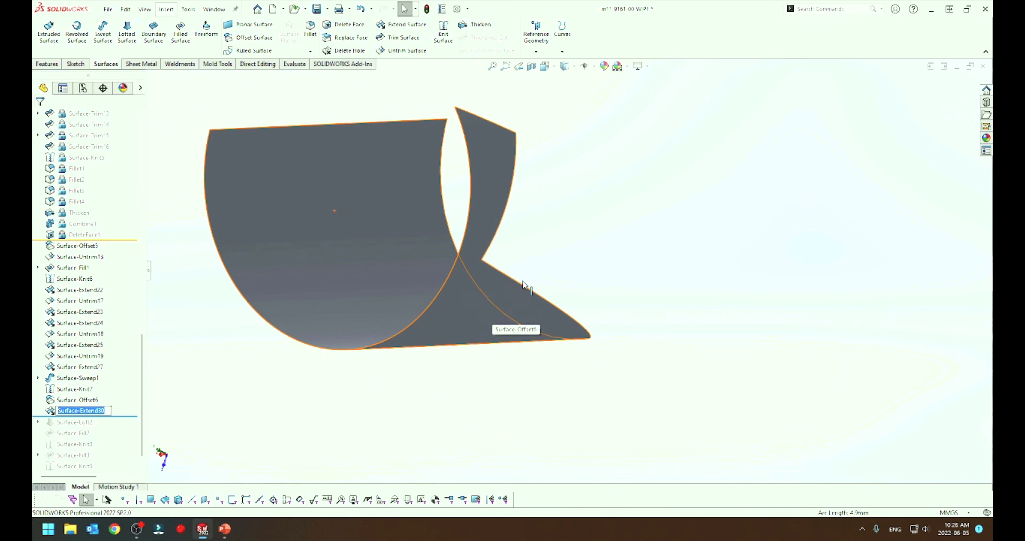
# Toggle body visibility and orbit to expose the cylindrical surface's lower face
pyautogui.press('Return')
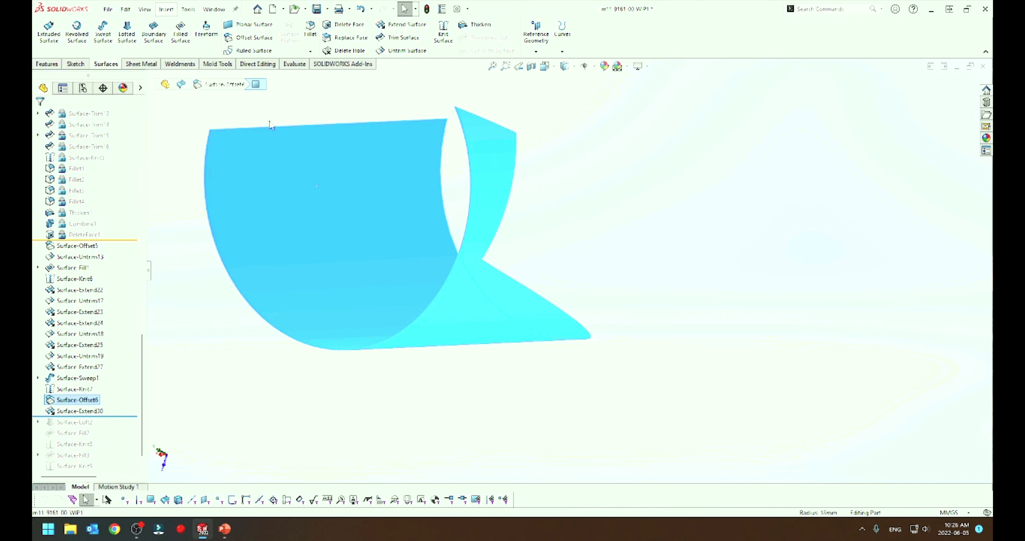
pyautogui.moveTo(499, 260); pyautogui.dragTo(523, 191, button='middle')
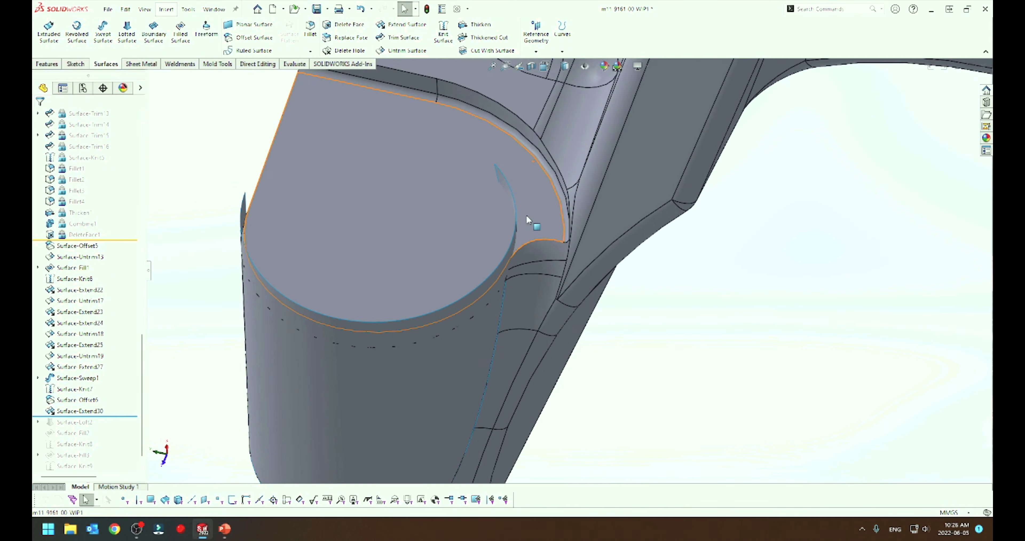
pyautogui.press('Tab')
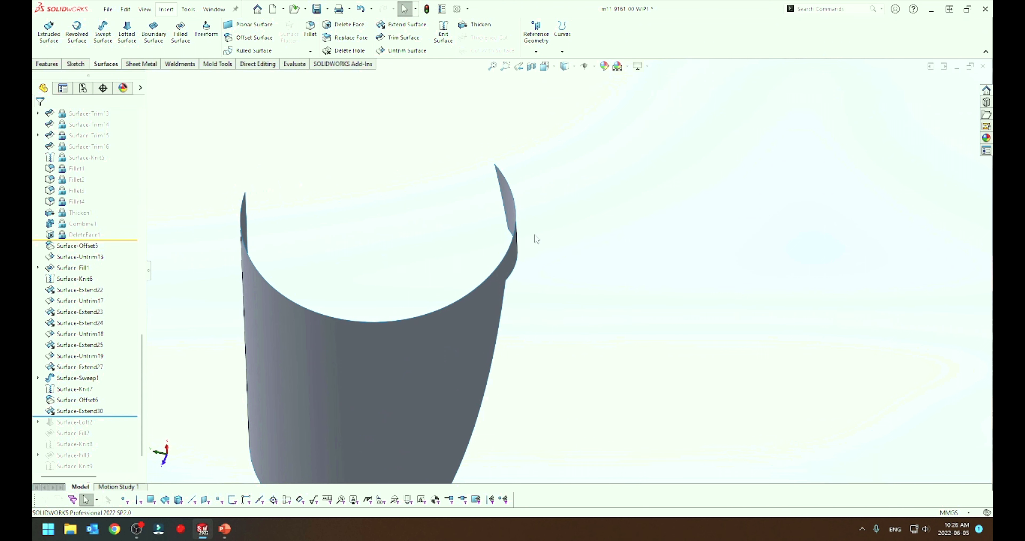
pyautogui.hotkey('shift', 'Tab')
pyautogui.press('Tab')
pyautogui.hotkey('shift', 'Tab')
pyautogui.moveTo(544, 225)
pyautogui.mouseDown(button='middle')
pyautogui.moveTo(503, 247)
pyautogui.moveTo(513, 272)
pyautogui.mouseUp(button='middle')
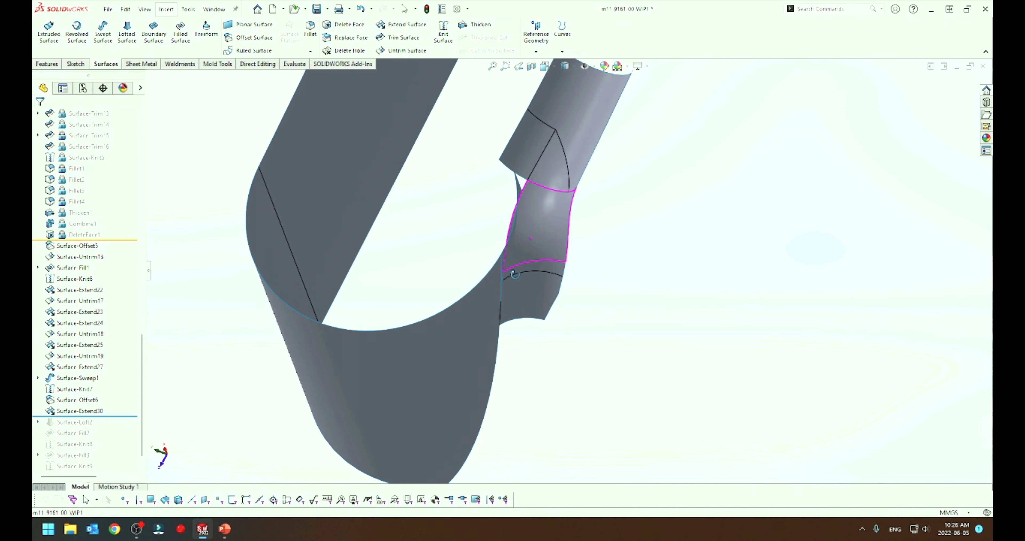
pyautogui.scroll(-5, 510, 261)
pyautogui.scroll(2, 509, 261)
pyautogui.scroll(3, 530, 292)
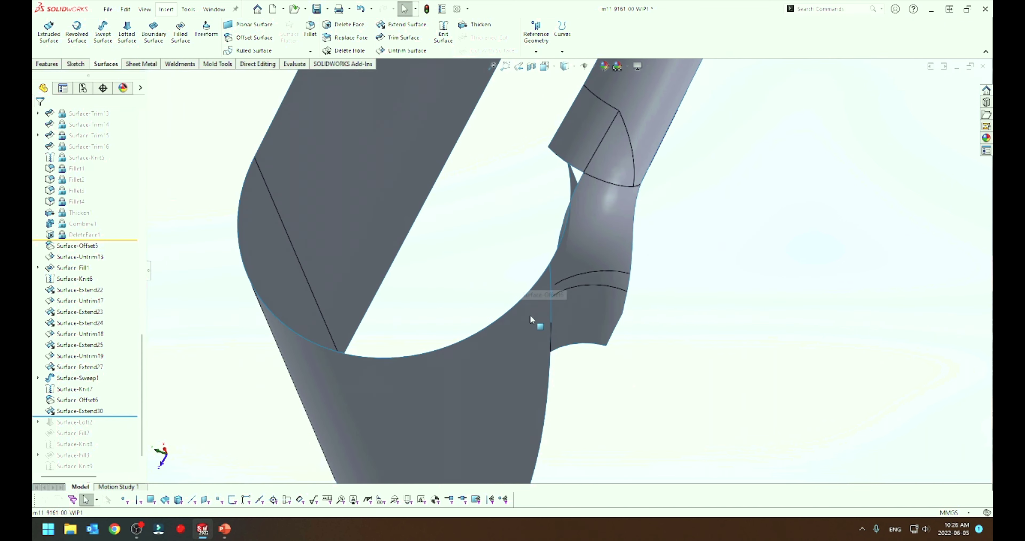
pyautogui.scroll(2, 530, 313)
pyautogui.scroll(-4, 561, 272)
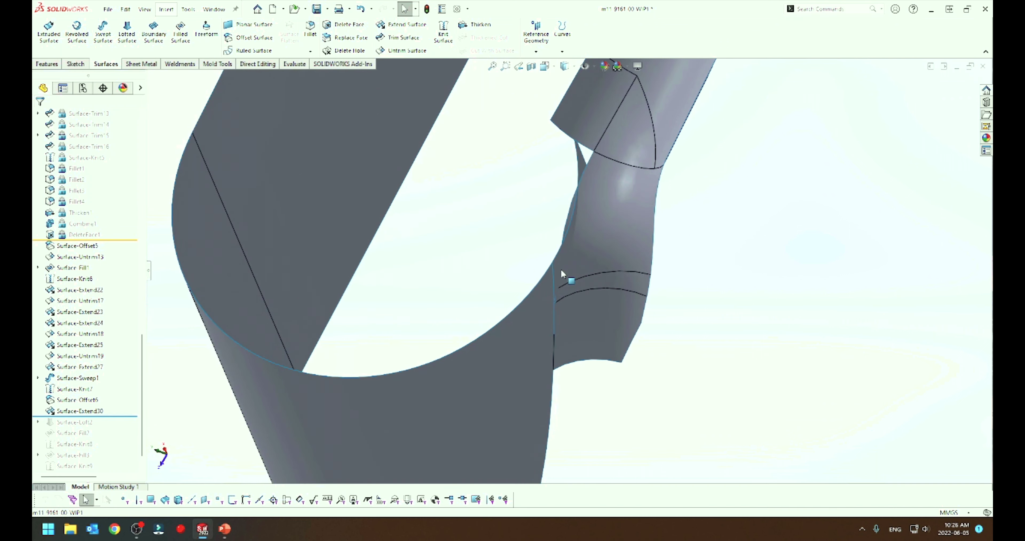
# Delete the cylinder's lower face as DeleteFace2 and inspect the resulting gap
pyautogui.click(503, 353)
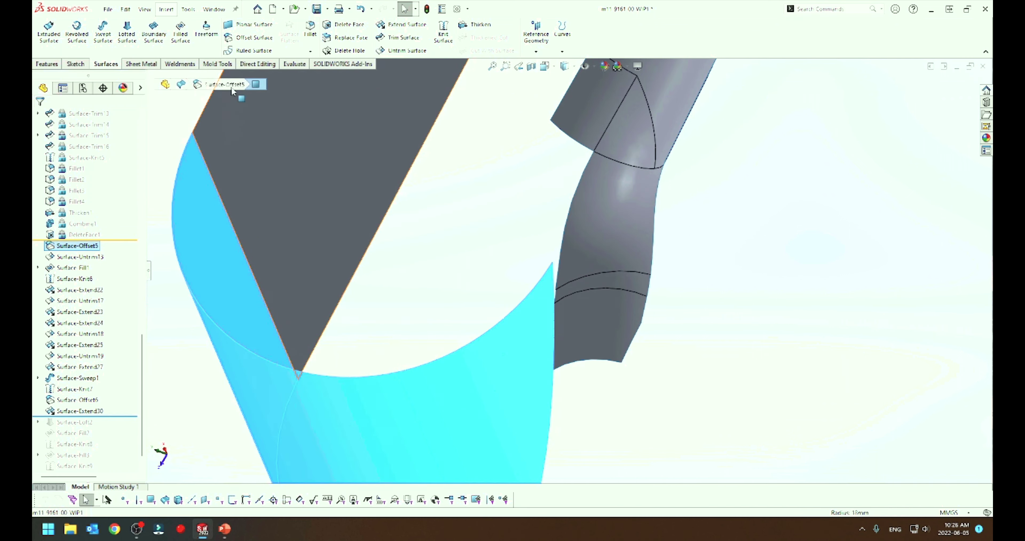
pyautogui.press('Delete')
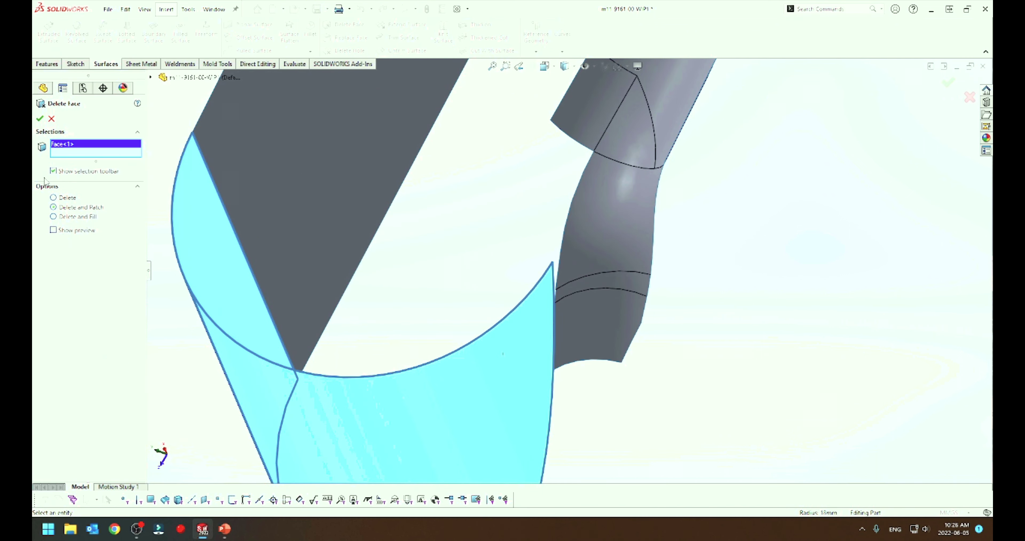
pyautogui.click(40, 118)
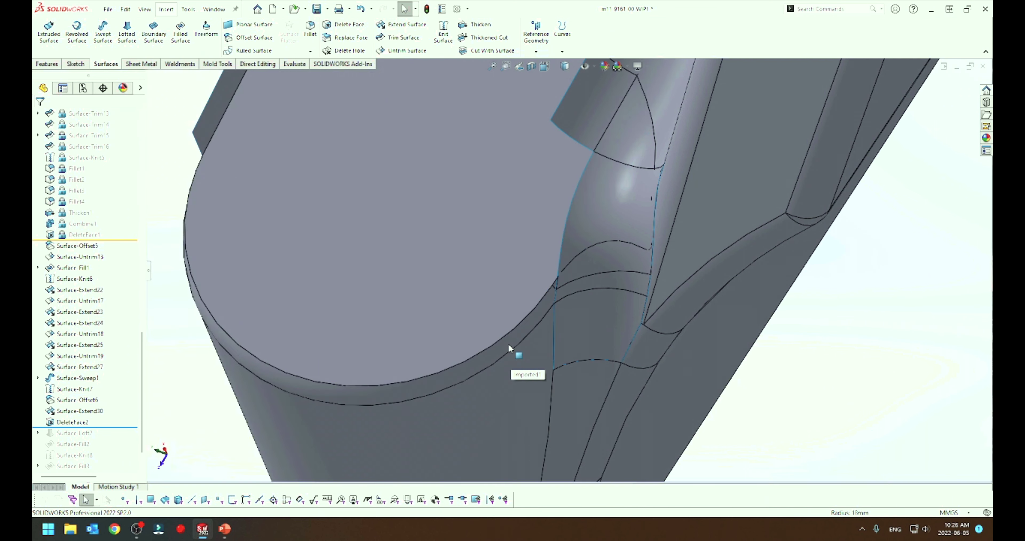
pyautogui.moveTo(508, 346)
pyautogui.mouseDown(button='middle')
pyautogui.moveTo(485, 264)
pyautogui.moveTo(484, 343)
pyautogui.mouseUp(button='middle')
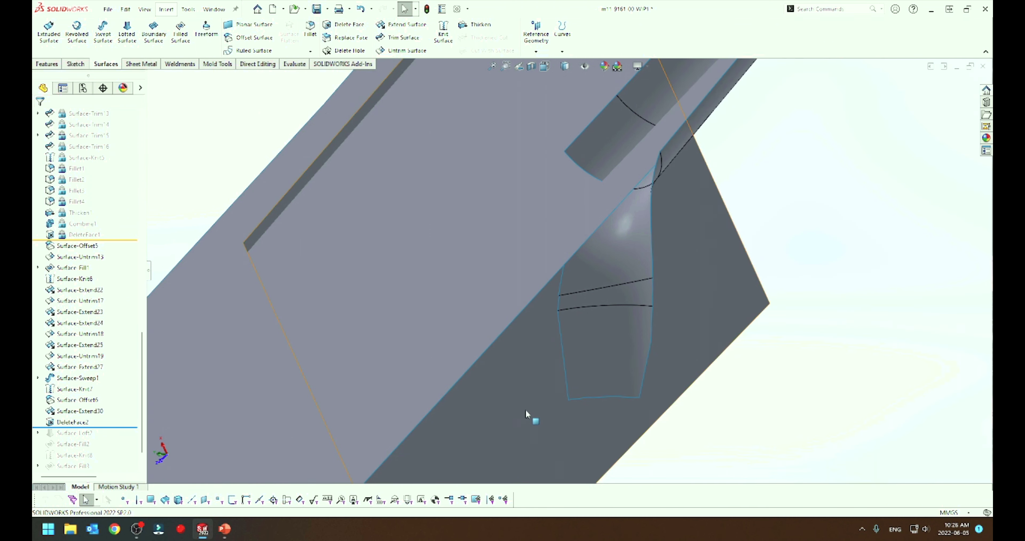
pyautogui.moveTo(525, 407); pyautogui.dragTo(524, 397, button='middle')
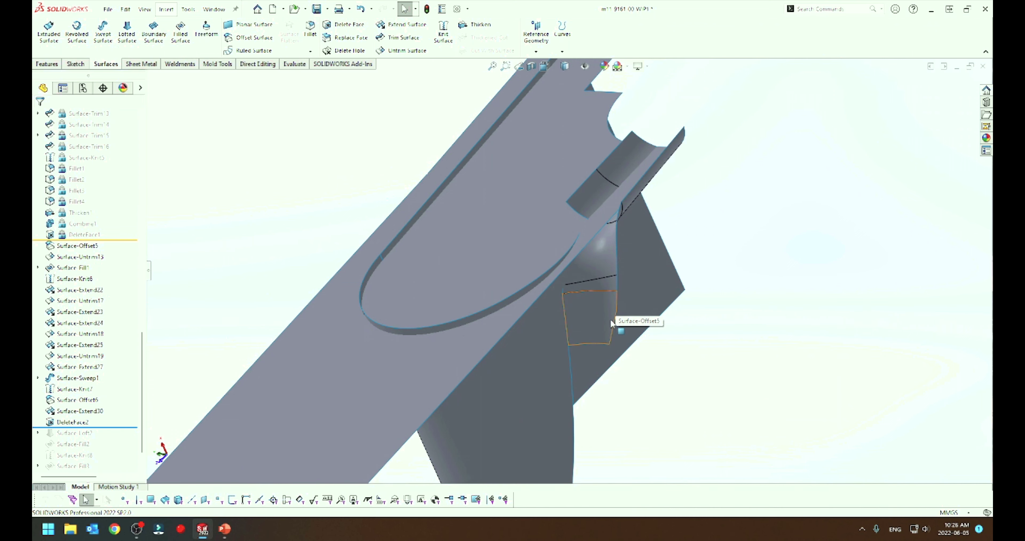
pyautogui.scroll(-3, 558, 376)
pyautogui.moveTo(499, 326); pyautogui.dragTo(509, 332, button='middle')
pyautogui.scroll(5, 576, 281)
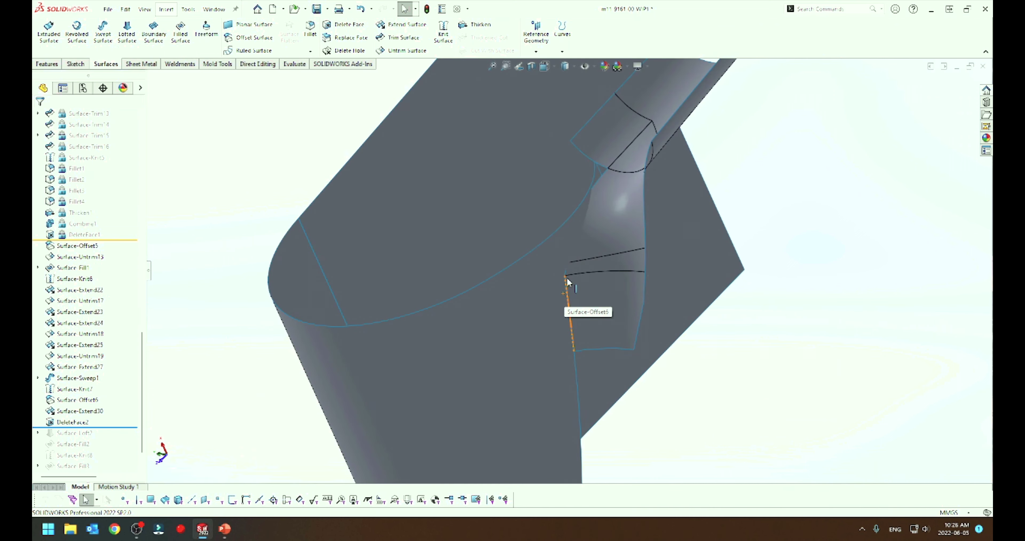
pyautogui.scroll(3, 578, 279)
pyautogui.moveTo(579, 279)
pyautogui.mouseDown(button='middle')
pyautogui.moveTo(613, 310)
pyautogui.moveTo(546, 350)
pyautogui.mouseUp(button='middle')
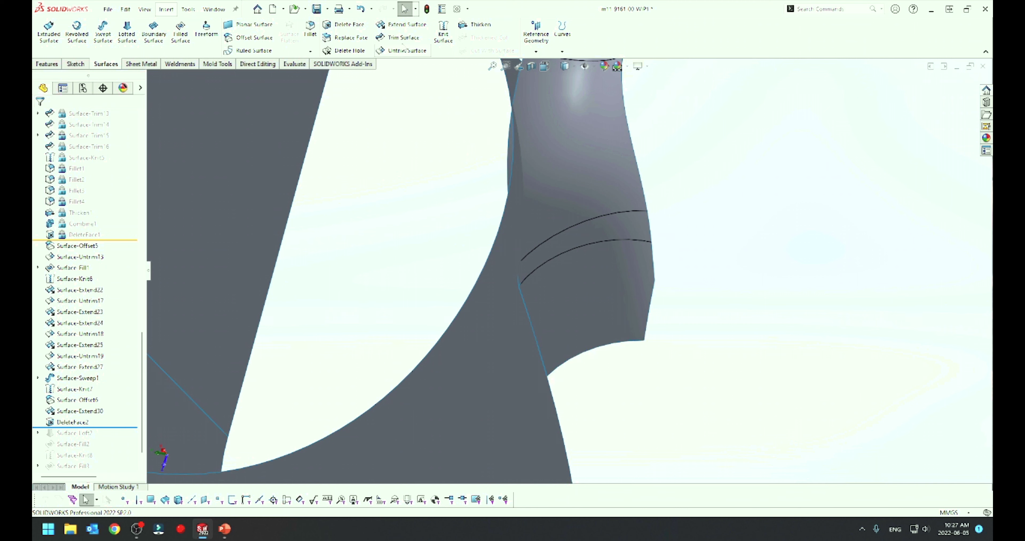
# Mutually trim Surface-Extend30 and DeleteFace2, keeping both pieces, as Surface-Trim18
pyautogui.click(403, 39)
pyautogui.click(495, 359)
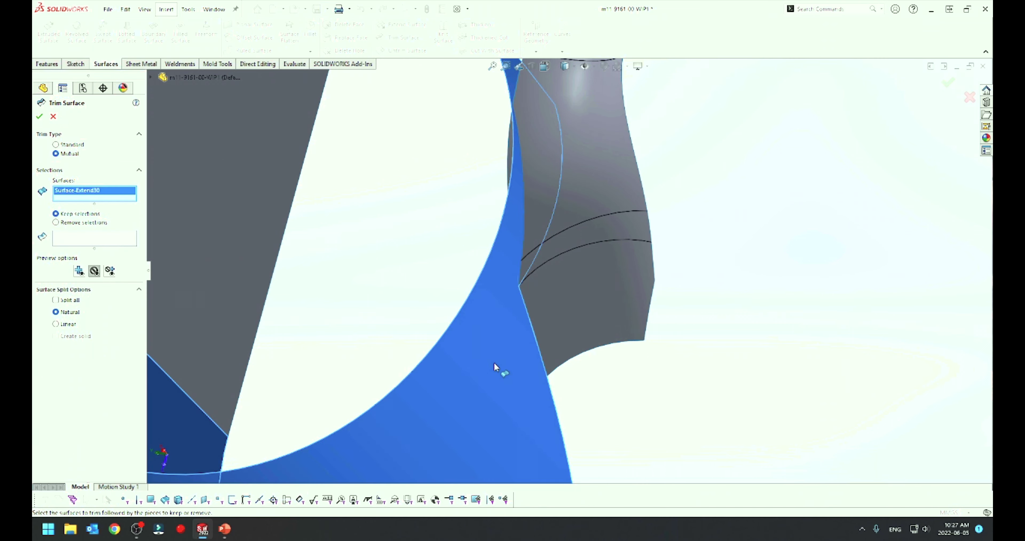
pyautogui.click(598, 210)
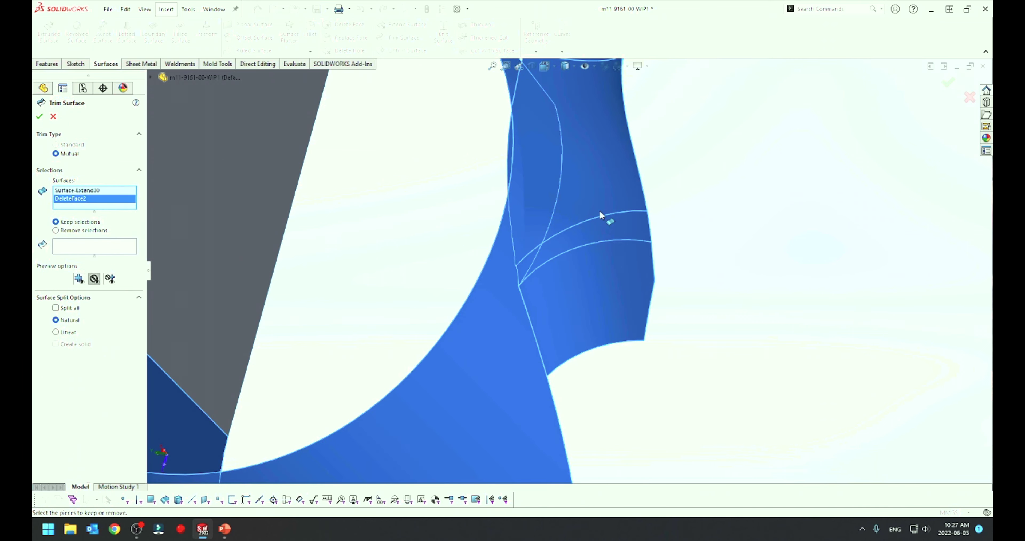
pyautogui.click(88, 247)
pyautogui.click(579, 246)
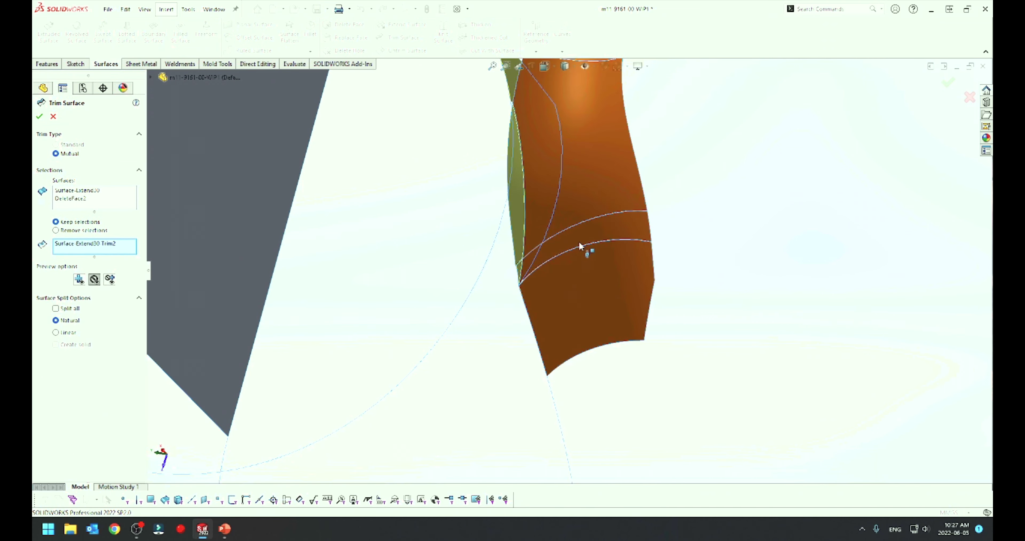
pyautogui.click(586, 219)
pyautogui.rightClick(588, 219)
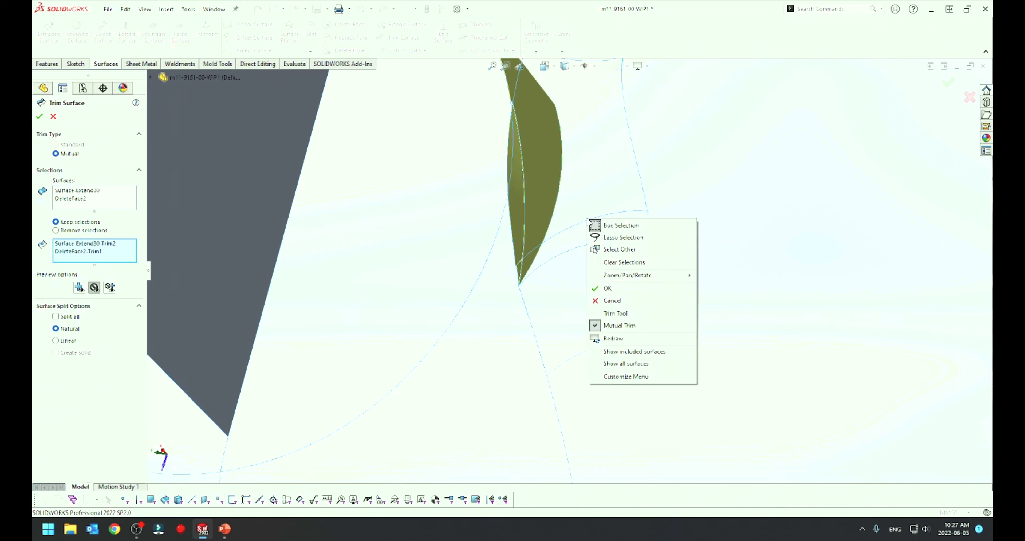
pyautogui.click(609, 288)
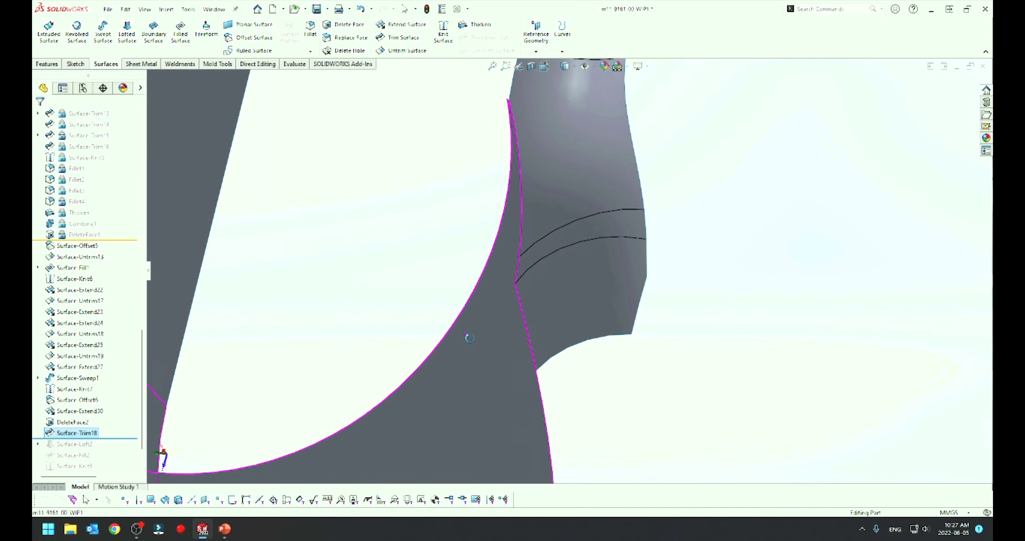
# Orbit and zoom in on the sharp lower edge near Surface-Offset5
pyautogui.moveTo(468, 337)
pyautogui.mouseDown(button='middle')
pyautogui.moveTo(456, 225)
pyautogui.moveTo(472, 215)
pyautogui.mouseUp(button='middle')
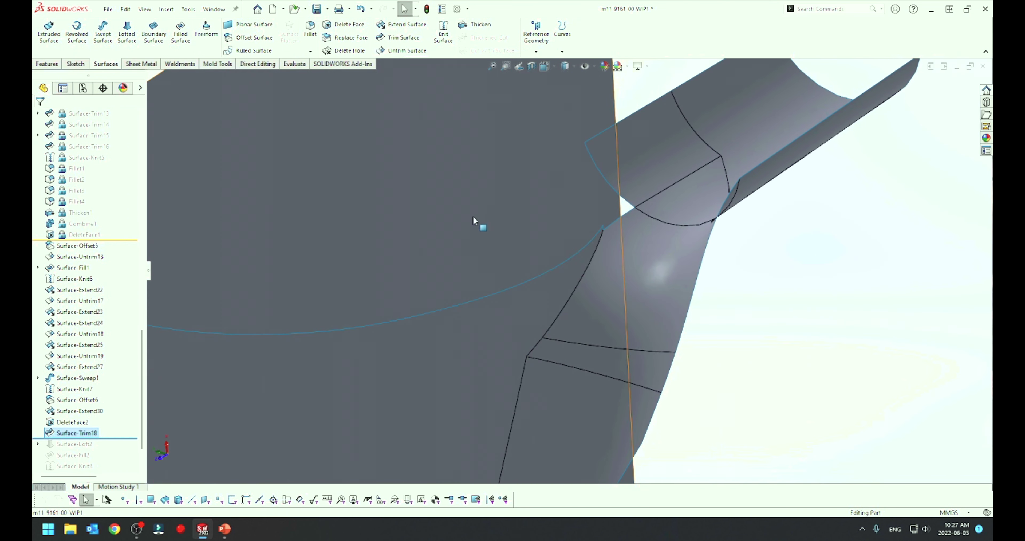
pyautogui.scroll(-3, 553, 322)
pyautogui.scroll(-2, 552, 325)
pyautogui.scroll(-1, 544, 331)
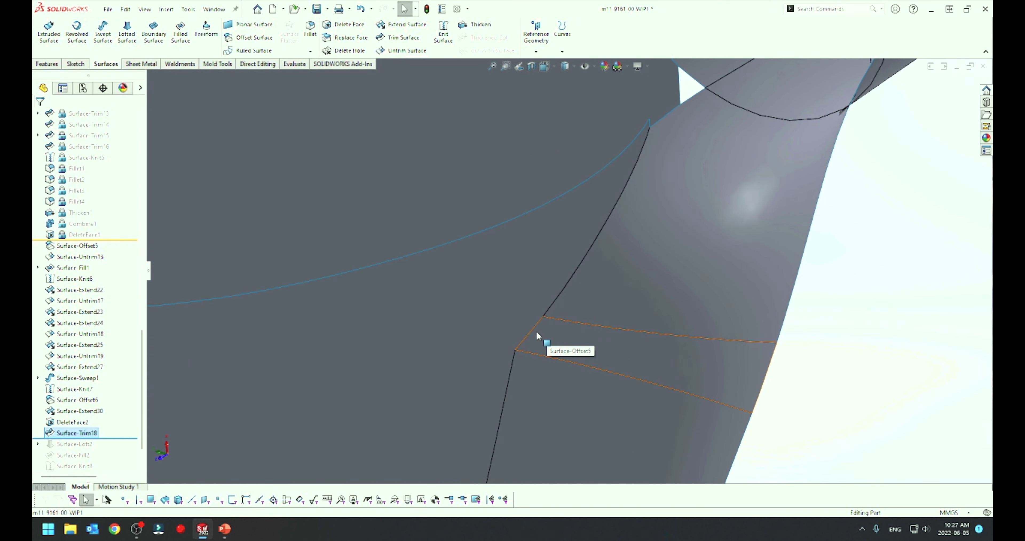
# Fillet the pad-to-curved-side corner edge with a 3 mm radius, creating Fillet5
pyautogui.click(310, 32)
pyautogui.click(558, 293)
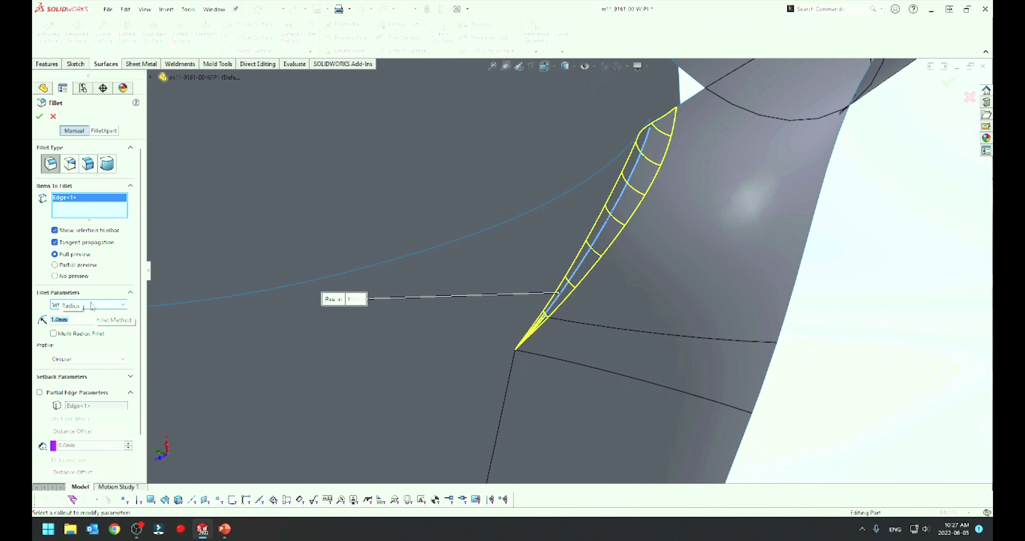
pyautogui.press('Up')
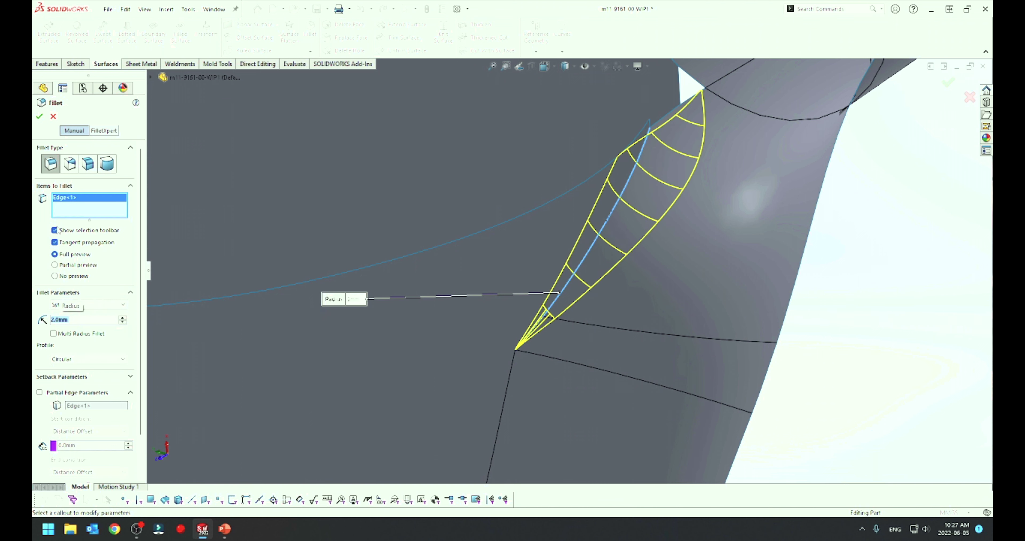
pyautogui.press('Up')
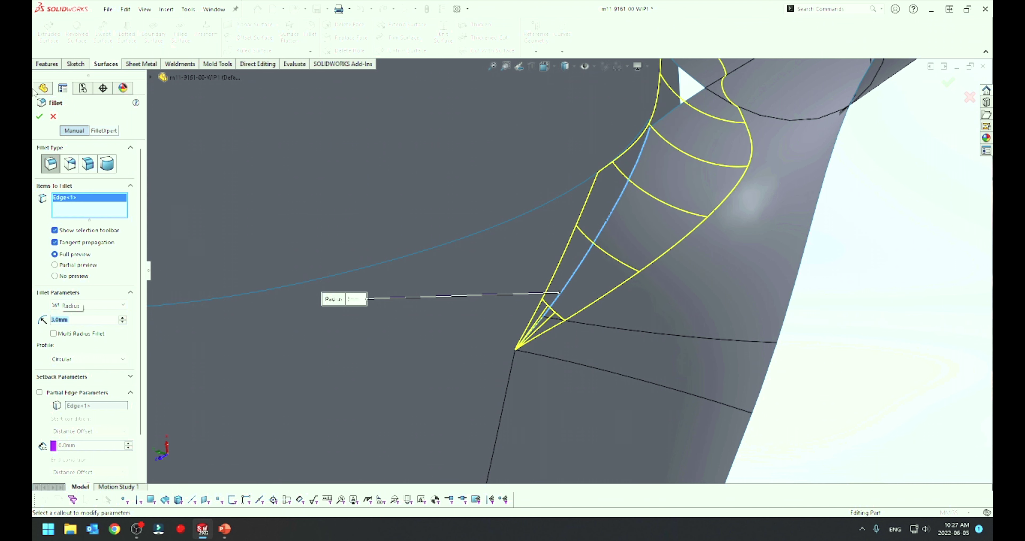
pyautogui.click(39, 117)
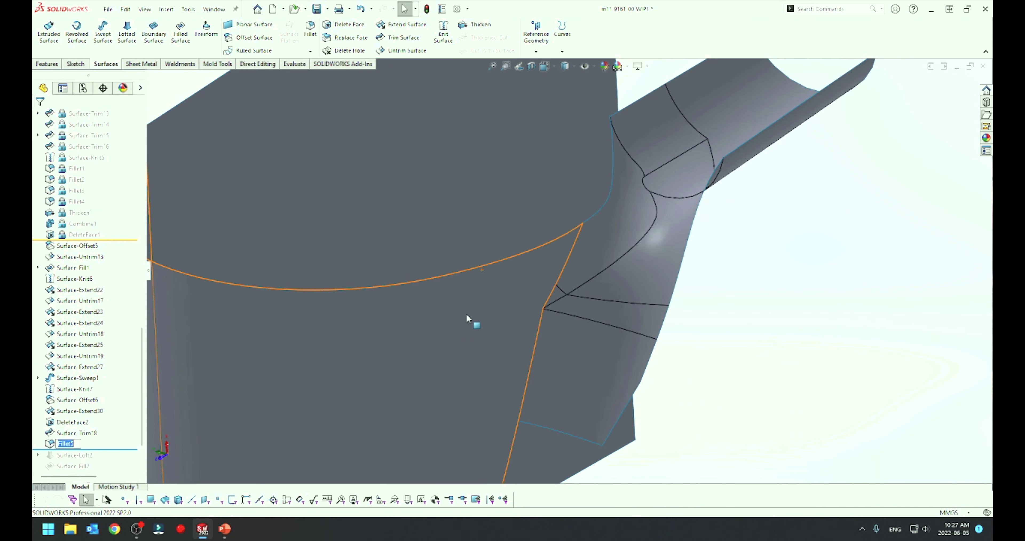
pyautogui.moveTo(494, 301); pyautogui.dragTo(546, 159, button='middle')
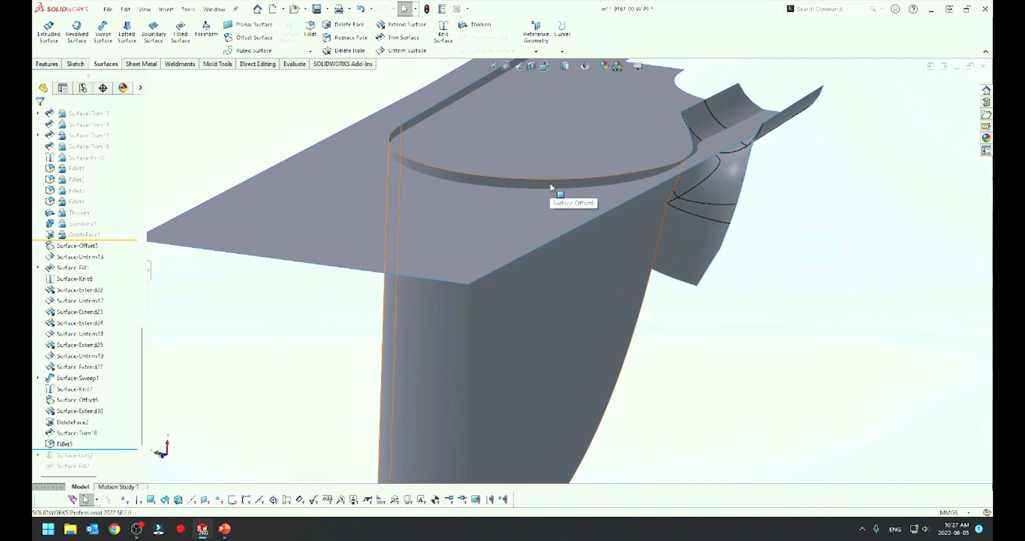
pyautogui.moveTo(630, 161)
pyautogui.mouseDown(button='middle')
pyautogui.moveTo(637, 172)
pyautogui.moveTo(546, 267)
pyautogui.mouseUp(button='middle')
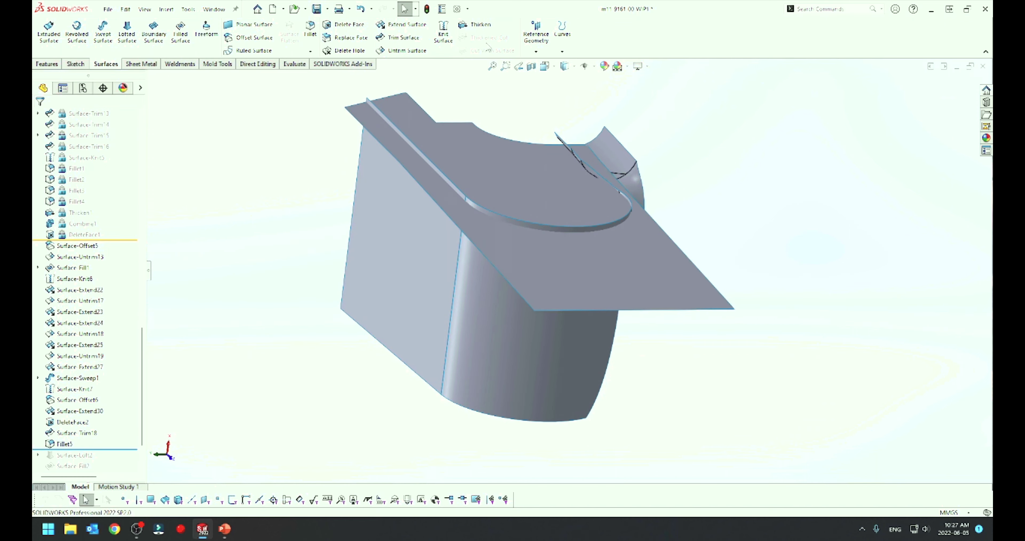
# Knit DeleteFace2 and Fillet5 into Surface-Knit10
pyautogui.click(445, 35)
pyautogui.click(474, 304)
pyautogui.click(577, 286)
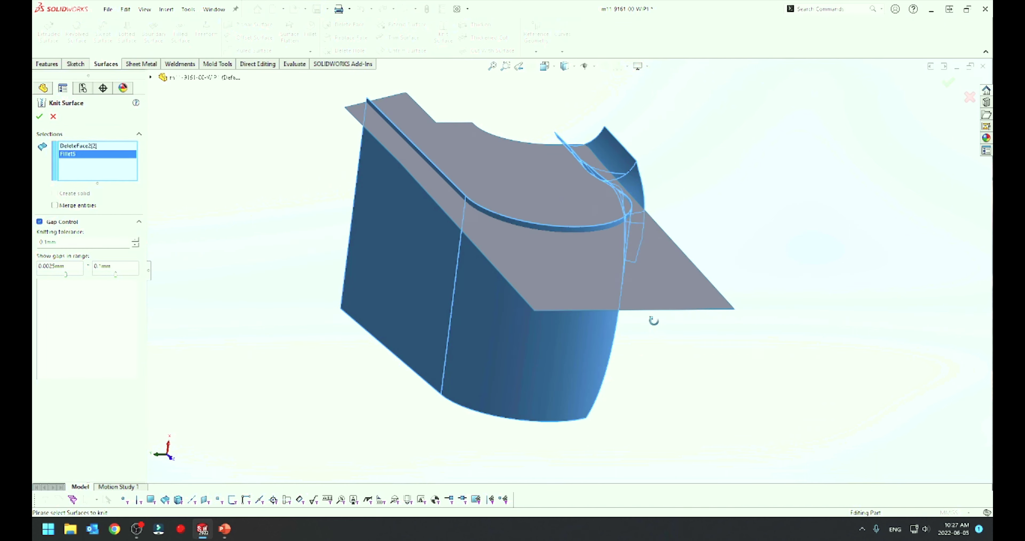
pyautogui.moveTo(654, 321); pyautogui.dragTo(599, 307, button='middle')
pyautogui.click(39, 116)
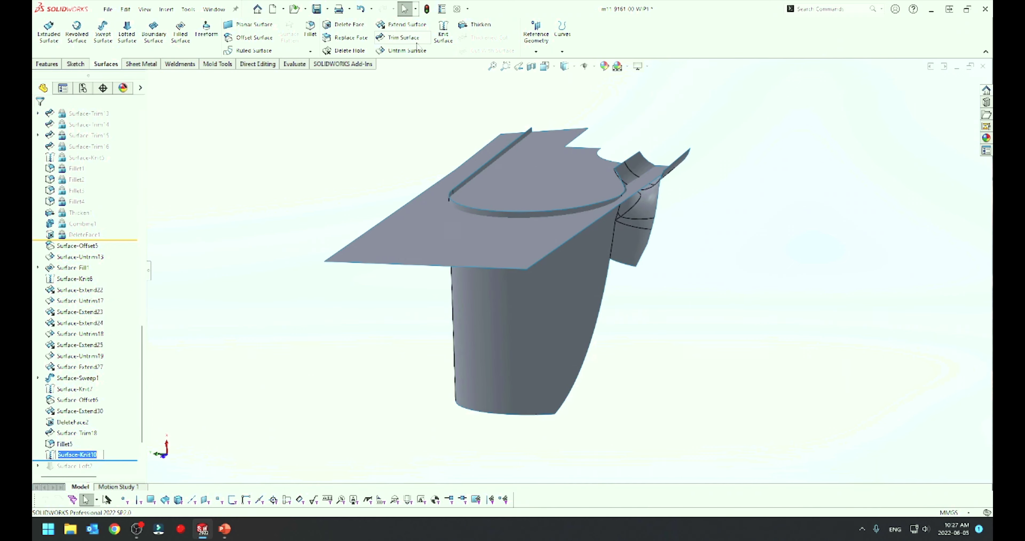
# Mutually trim Surface-Untrim18 and Surface-Knit10, keeping the outer flat piece and housing body, as Surface-Trim19
pyautogui.click(400, 38)
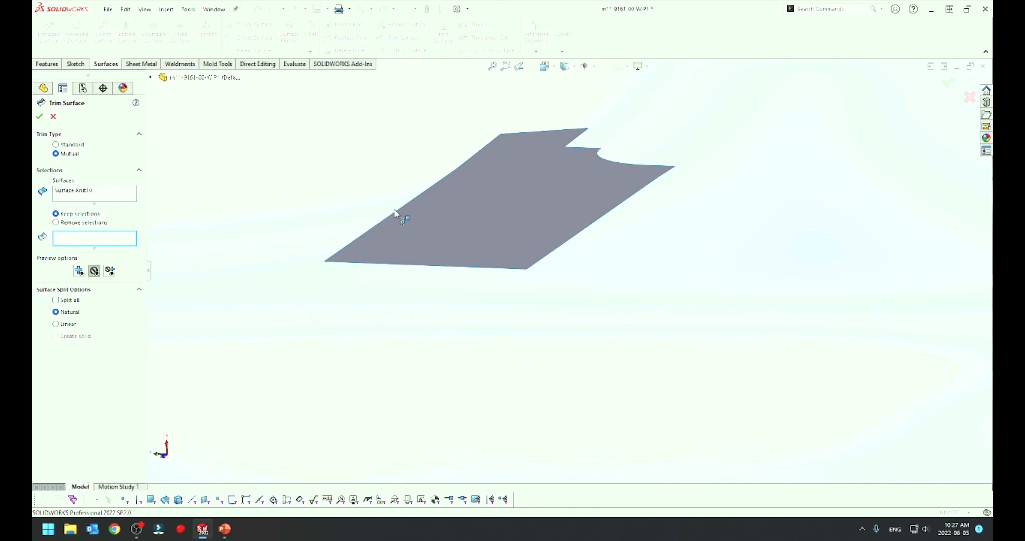
pyautogui.click(93, 197)
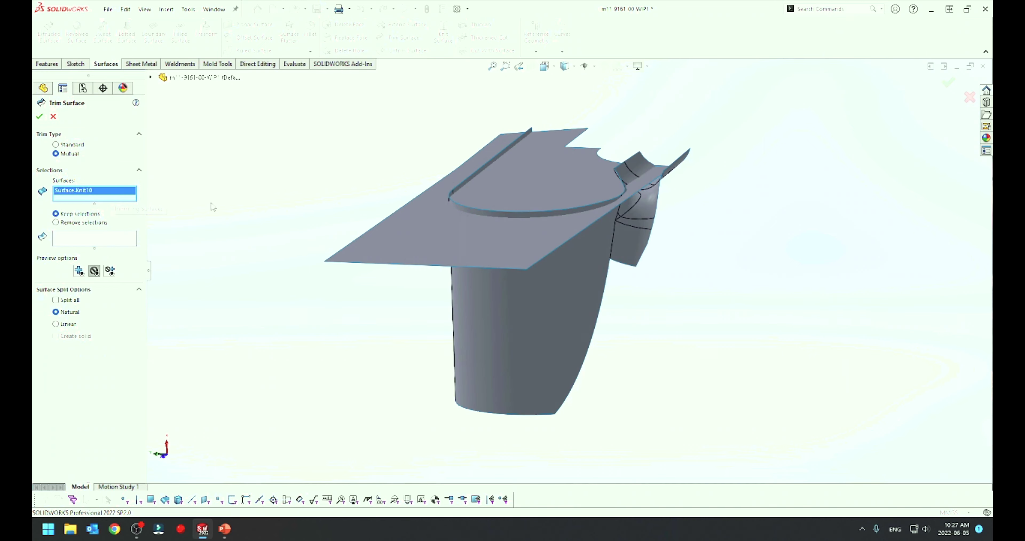
pyautogui.click(414, 227)
pyautogui.click(493, 301)
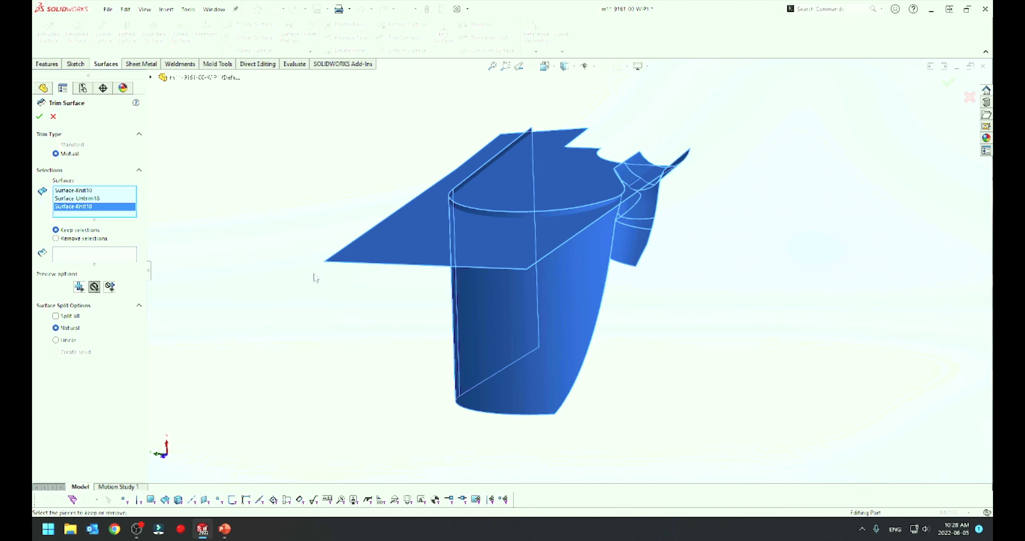
pyautogui.click(482, 309)
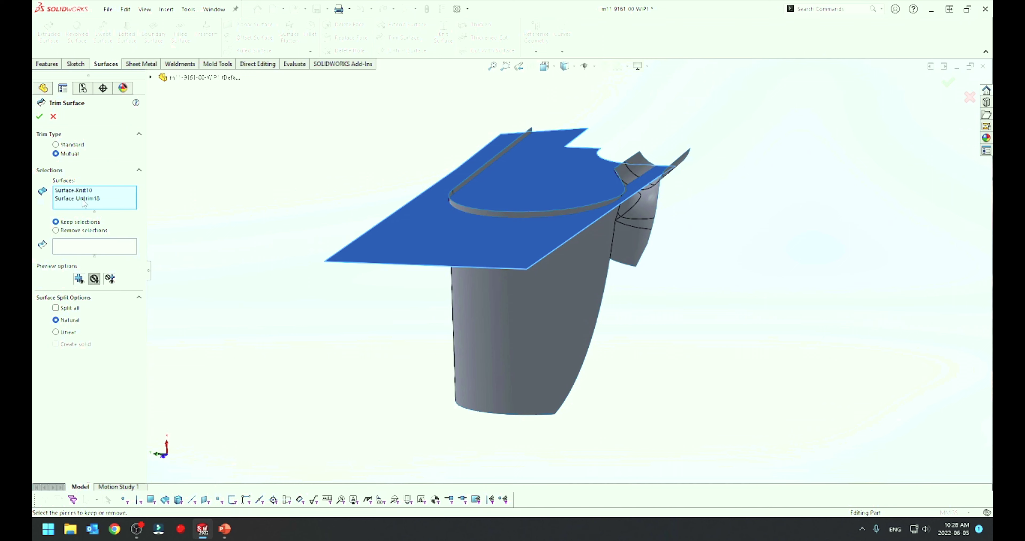
pyautogui.rightClick(85, 191)
pyautogui.click(99, 211)
pyautogui.click(560, 373)
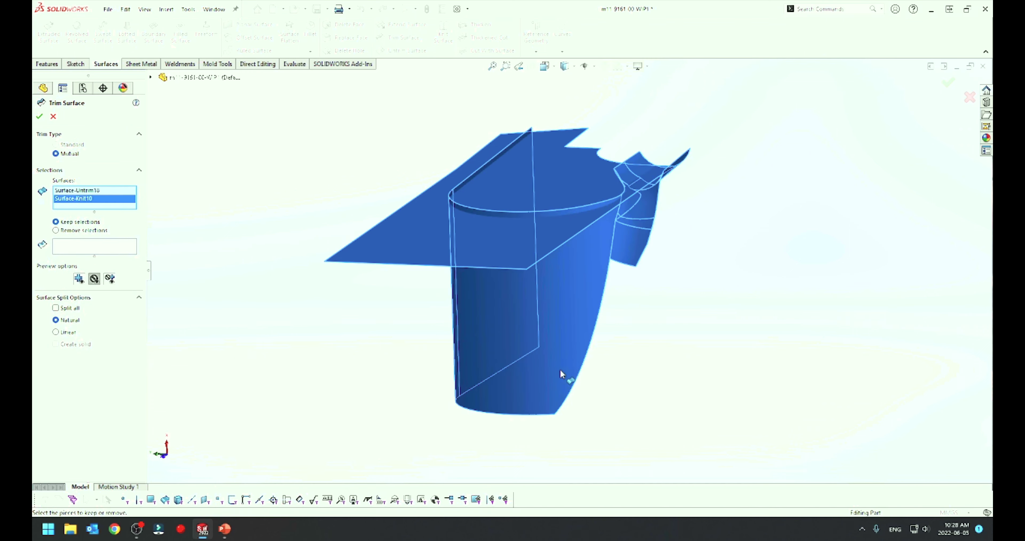
pyautogui.click(74, 249)
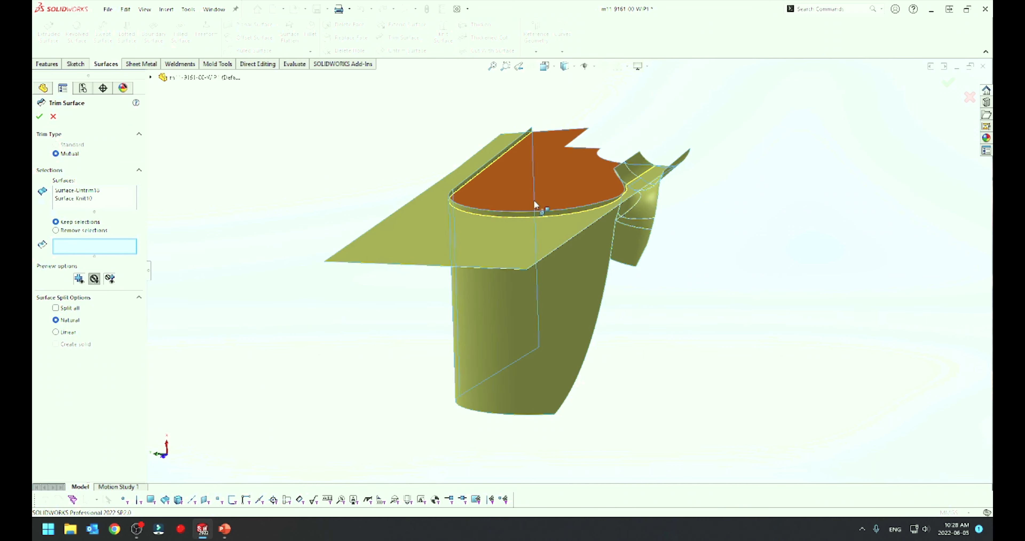
pyautogui.click(533, 199)
pyautogui.click(516, 313)
pyautogui.rightClick(513, 313)
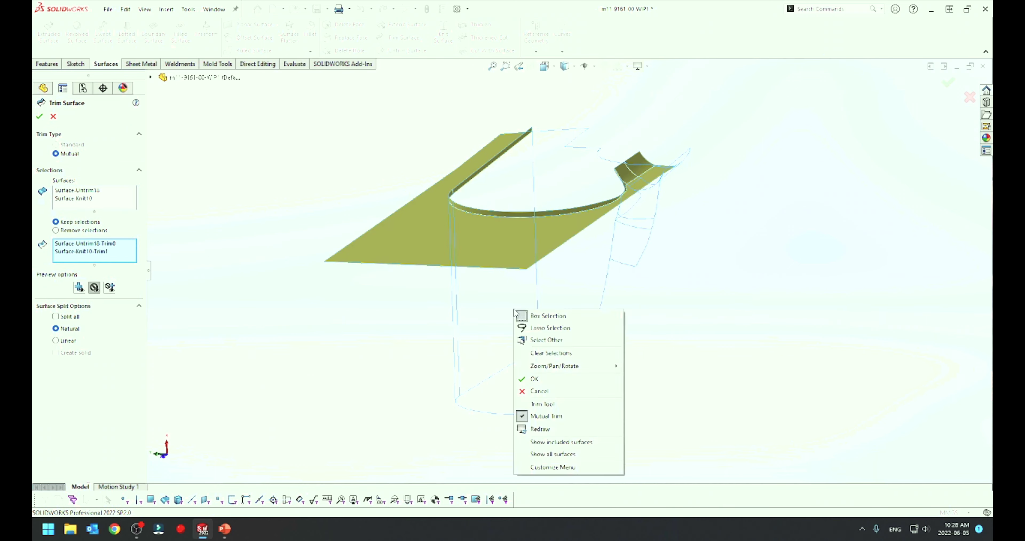
pyautogui.click(542, 341)
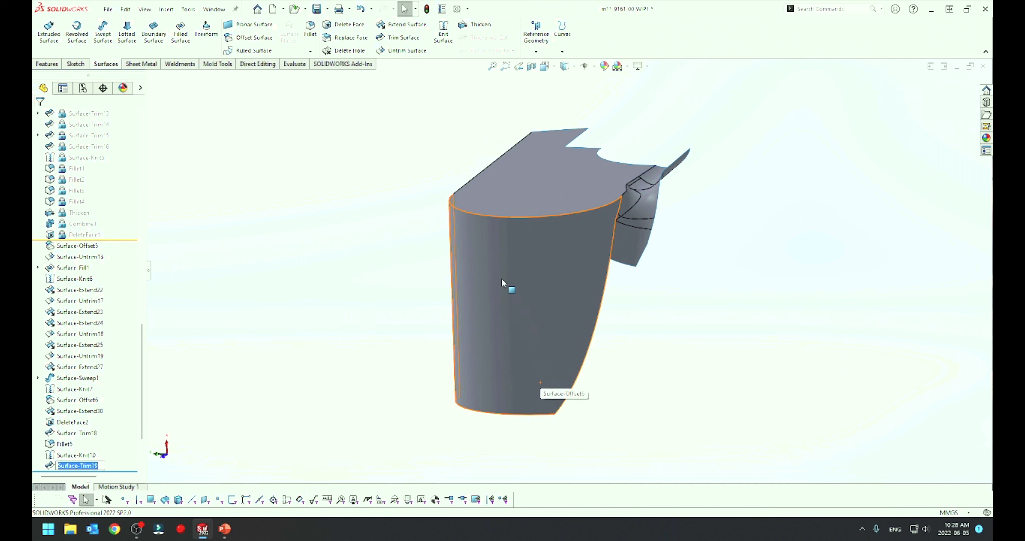
# Attempt a two-edge 4 mm fillet on the top outline, which fails, and cancel it
pyautogui.click(384, 226)
pyautogui.click(310, 30)
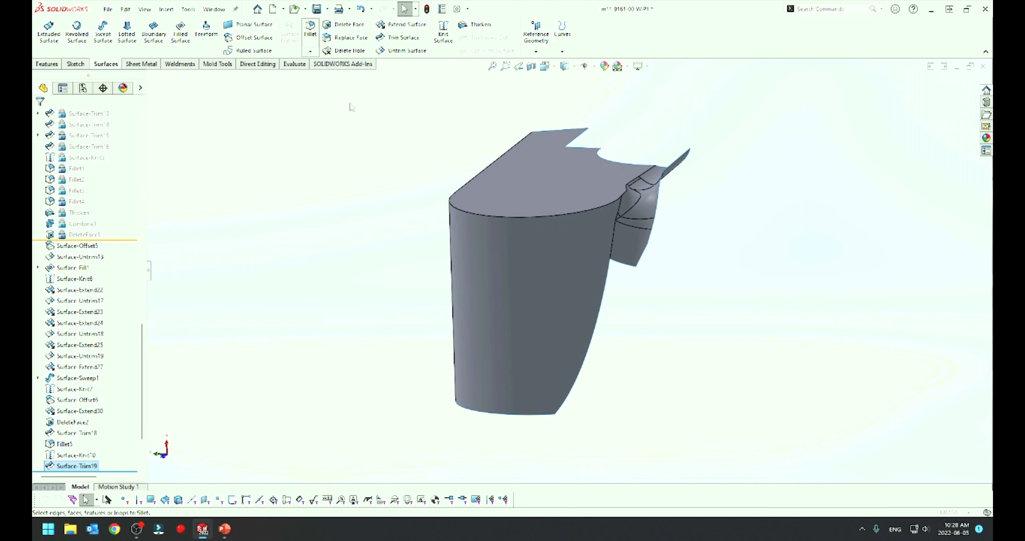
pyautogui.click(456, 208)
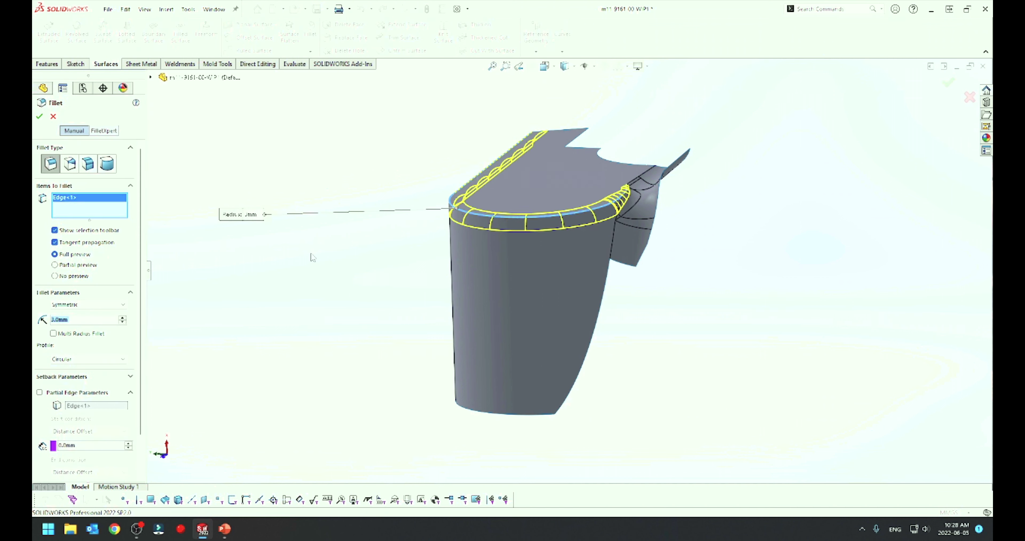
pyautogui.write('4')
pyautogui.press('Return')
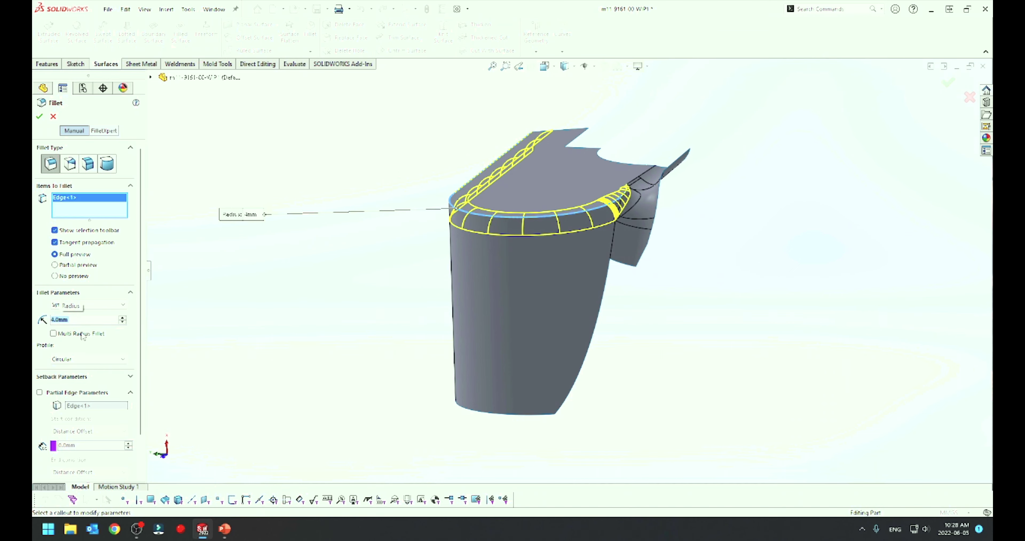
pyautogui.scroll(-5, 554, 240)
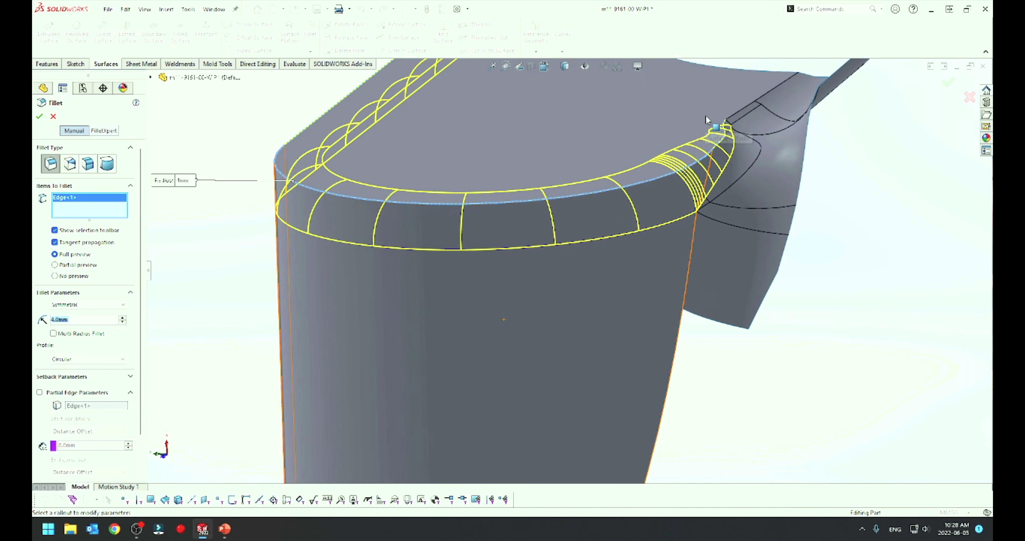
pyautogui.click(769, 94)
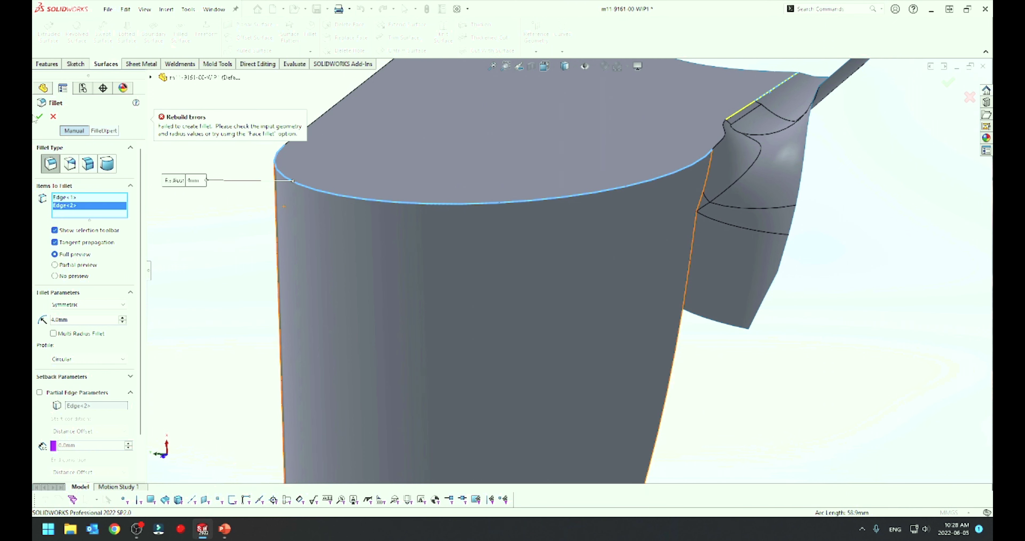
pyautogui.click(68, 319)
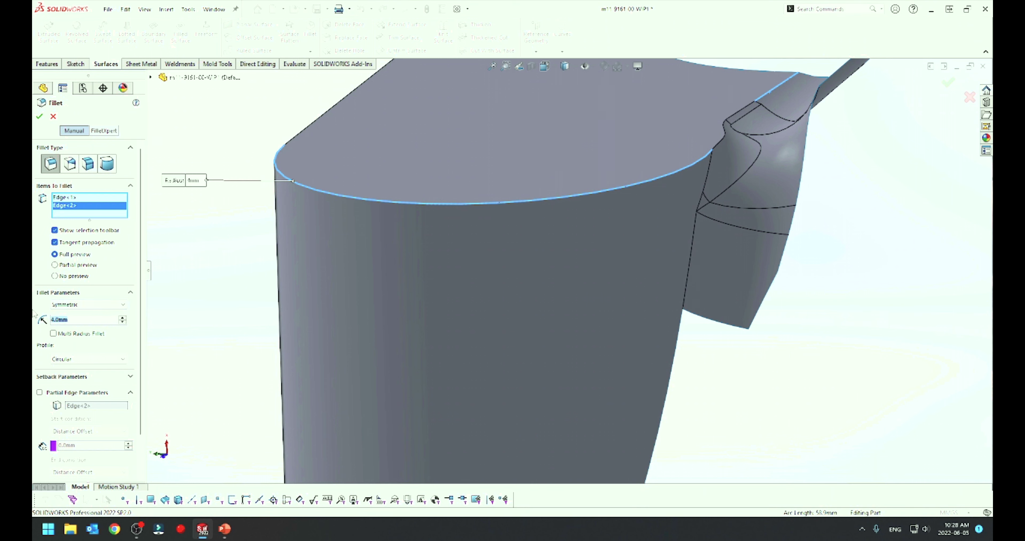
pyautogui.write('3')
pyautogui.press('Return')
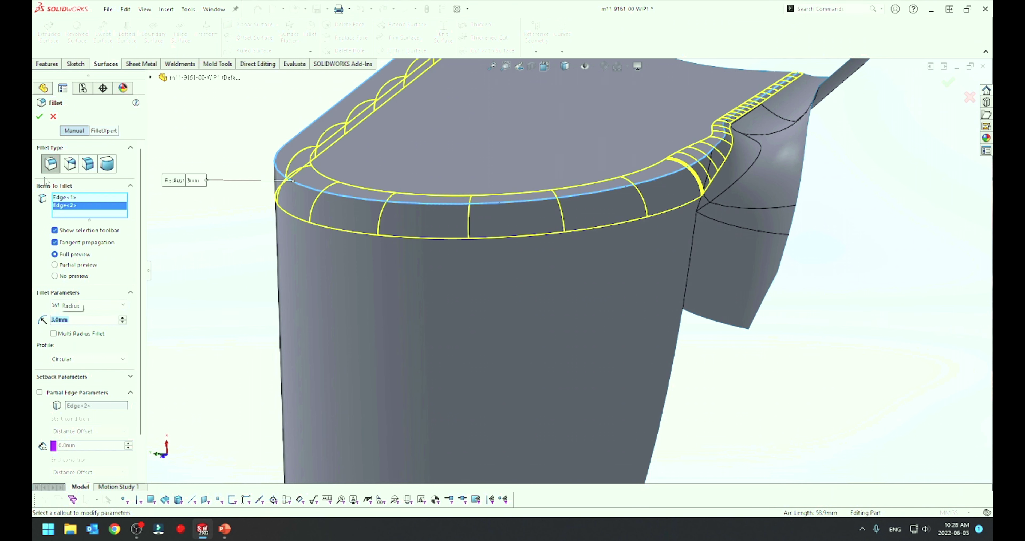
pyautogui.write('4')
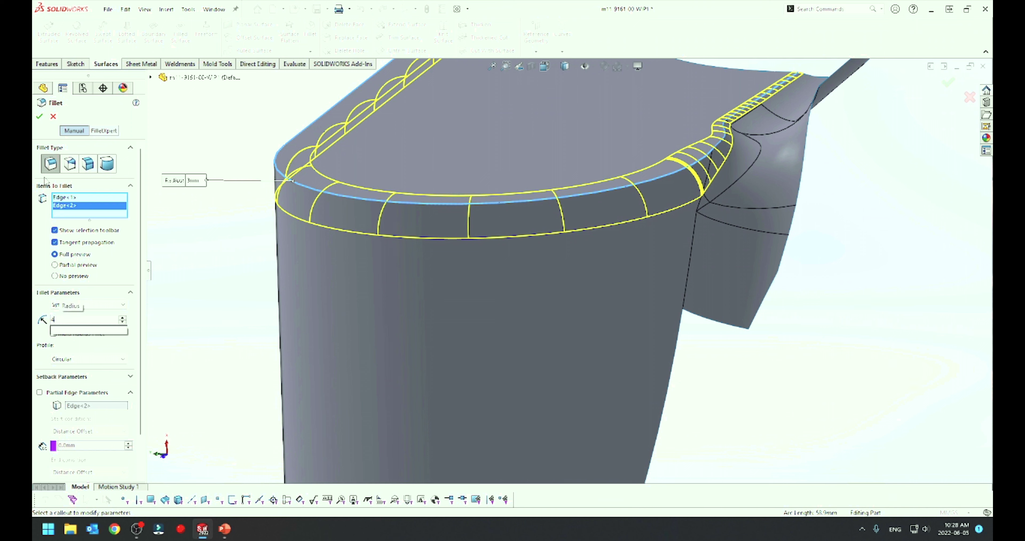
pyautogui.press('Return')
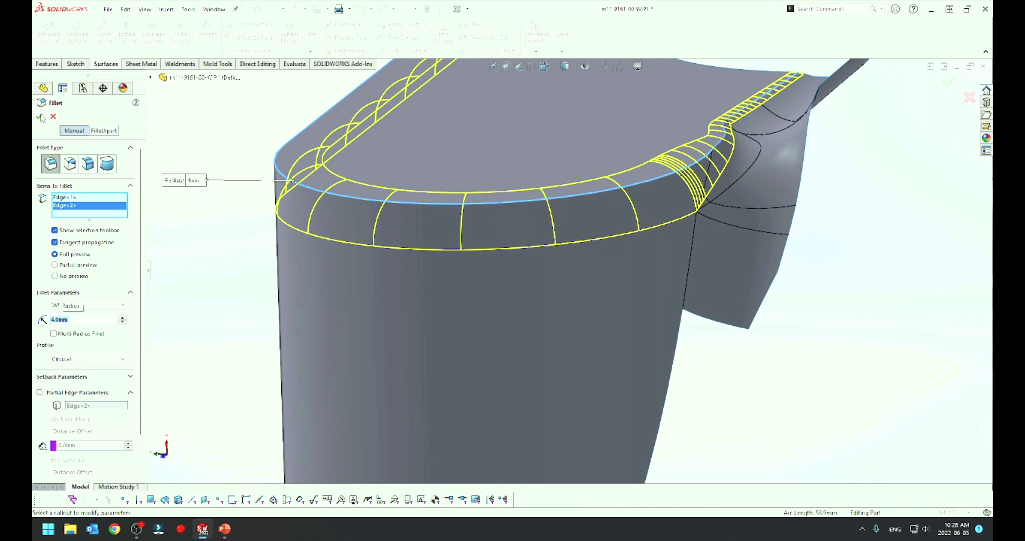
pyautogui.click(40, 116)
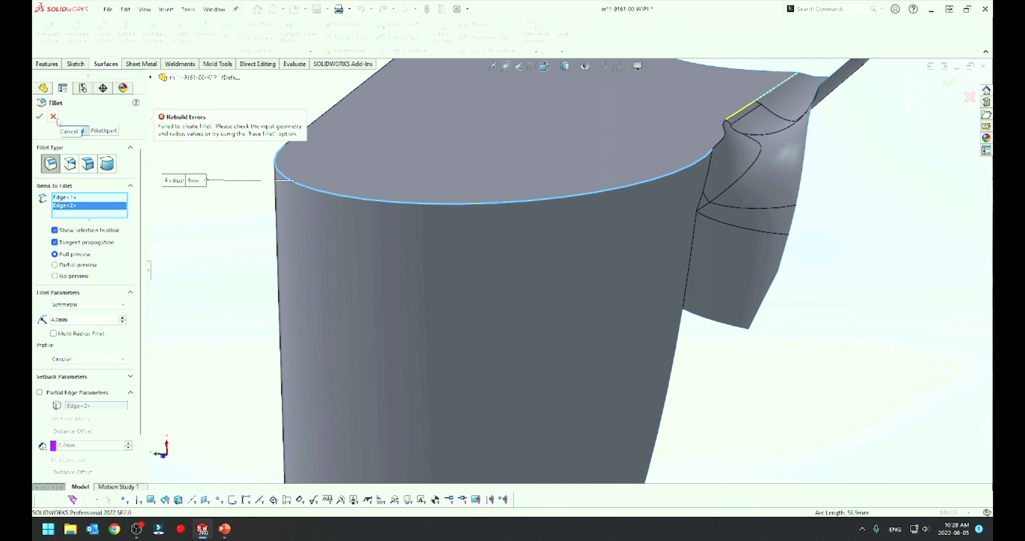
pyautogui.click(53, 116)
# Fillet the top edge around the curved end with a 4 mm radius
pyautogui.moveTo(245, 233)
pyautogui.mouseDown(button='middle')
pyautogui.moveTo(369, 237)
pyautogui.moveTo(453, 286)
pyautogui.mouseUp(button='middle')
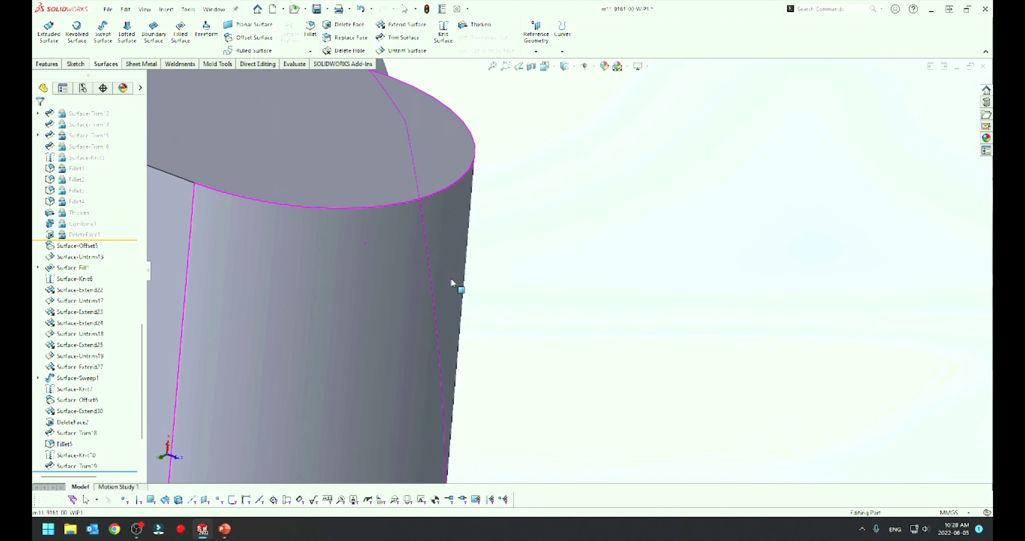
pyautogui.scroll(5, 438, 278)
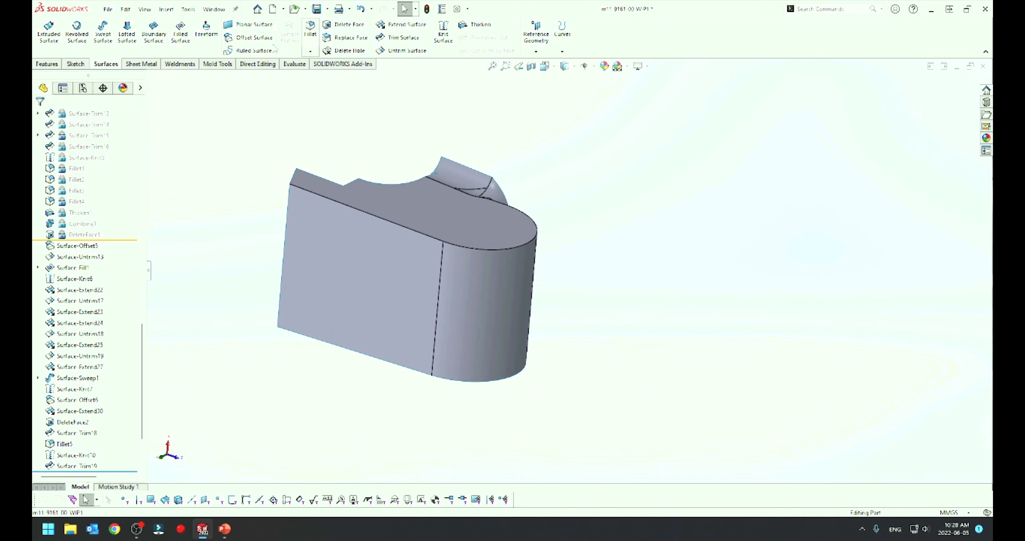
pyautogui.click(310, 30)
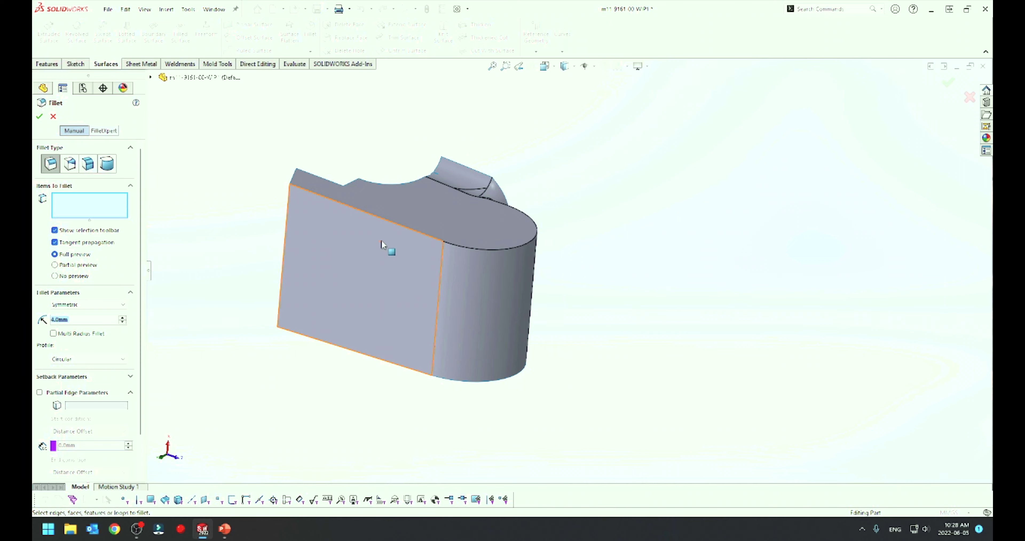
pyautogui.click(393, 220)
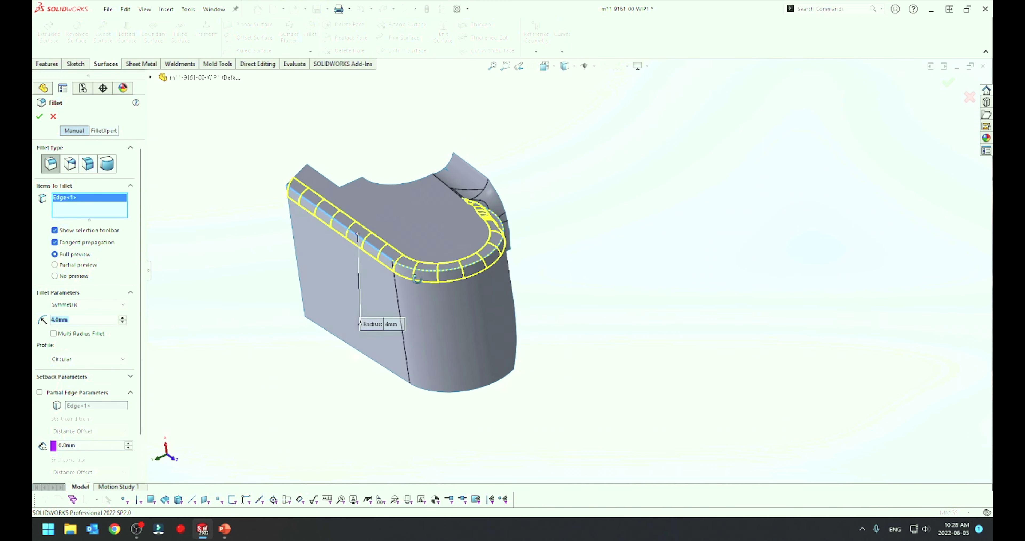
pyautogui.moveTo(393, 220); pyautogui.dragTo(338, 292, button='middle')
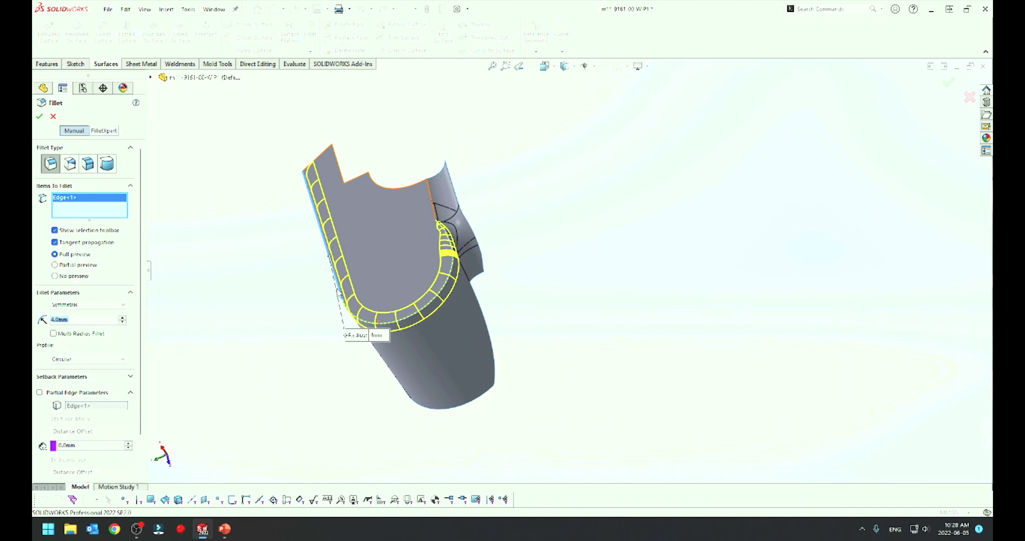
pyautogui.click(39, 117)
pyautogui.scroll(-2, 396, 220)
pyautogui.scroll(-2, 396, 220)
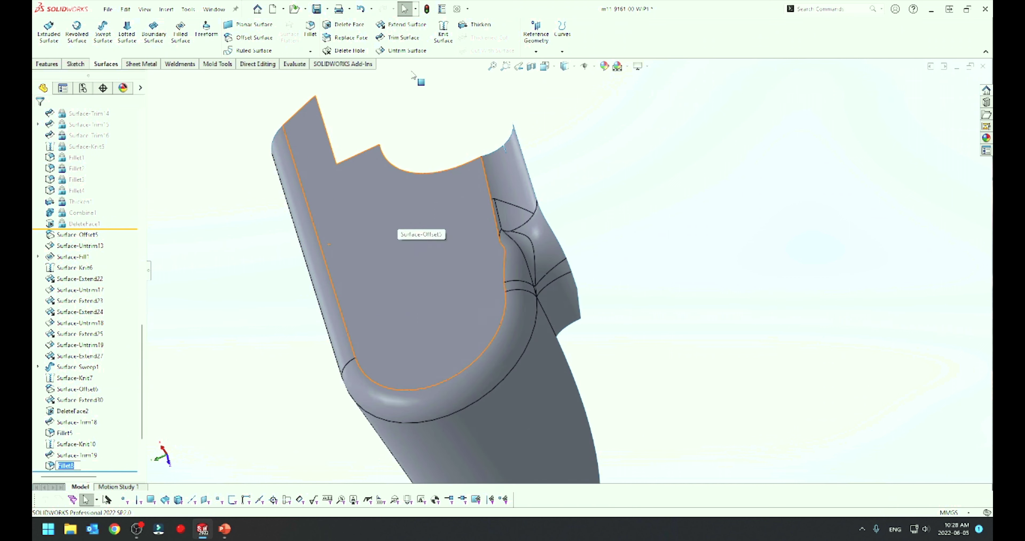
# Try filleting the edge beside the notch, cancel the failure, and check the side face's feature
pyautogui.press('Return')
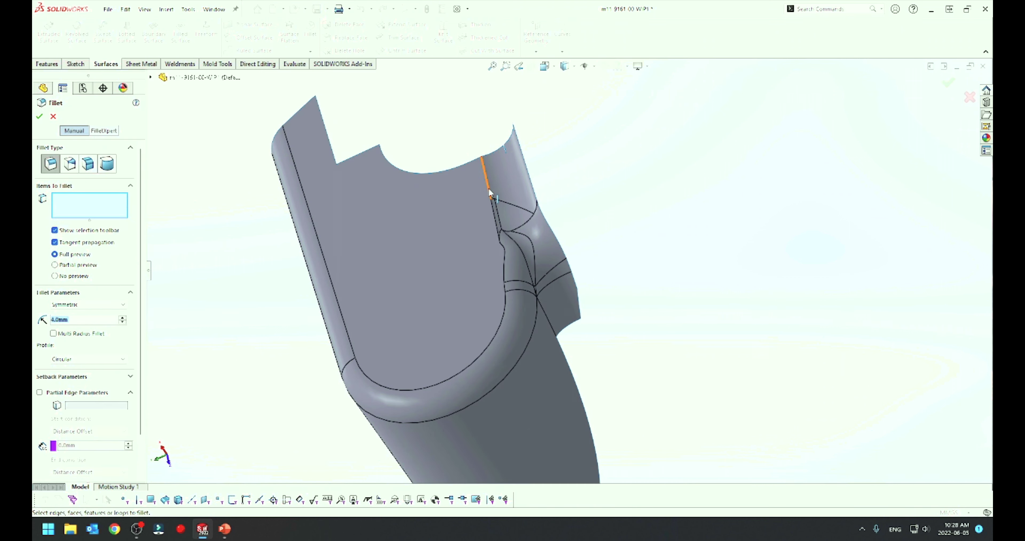
pyautogui.click(487, 183)
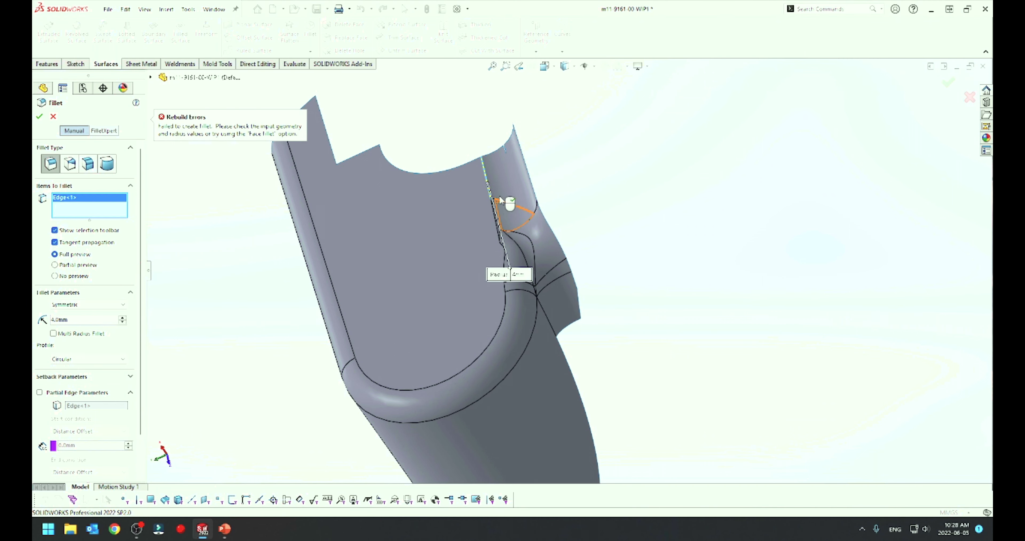
pyautogui.scroll(-2, 500, 207)
pyautogui.scroll(-3, 532, 246)
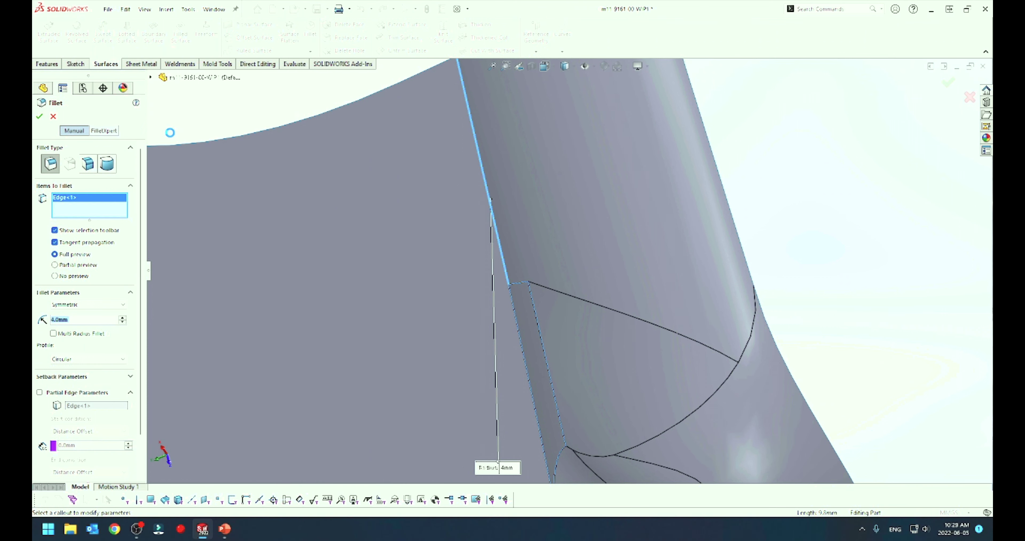
pyautogui.click(53, 116)
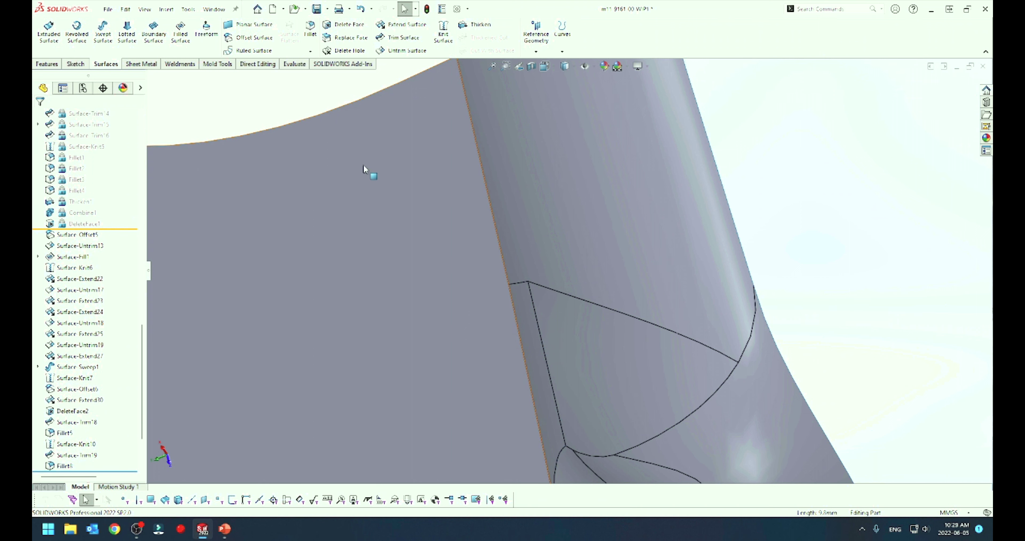
pyautogui.click(520, 336)
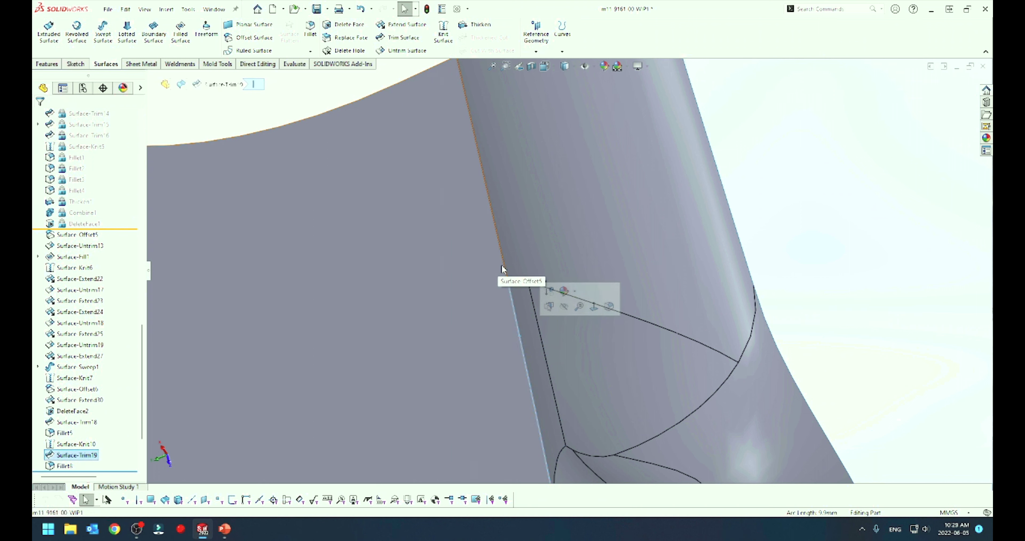
# Fillet the two adjoining side edges at 4 mm, creating Fillet10
pyautogui.click(311, 28)
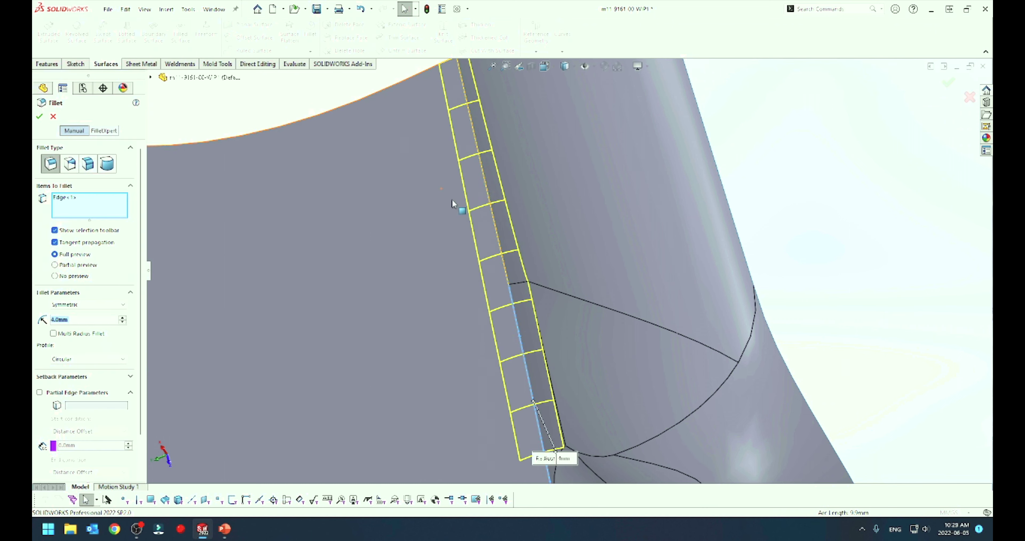
pyautogui.click(495, 231)
pyautogui.press('Return')
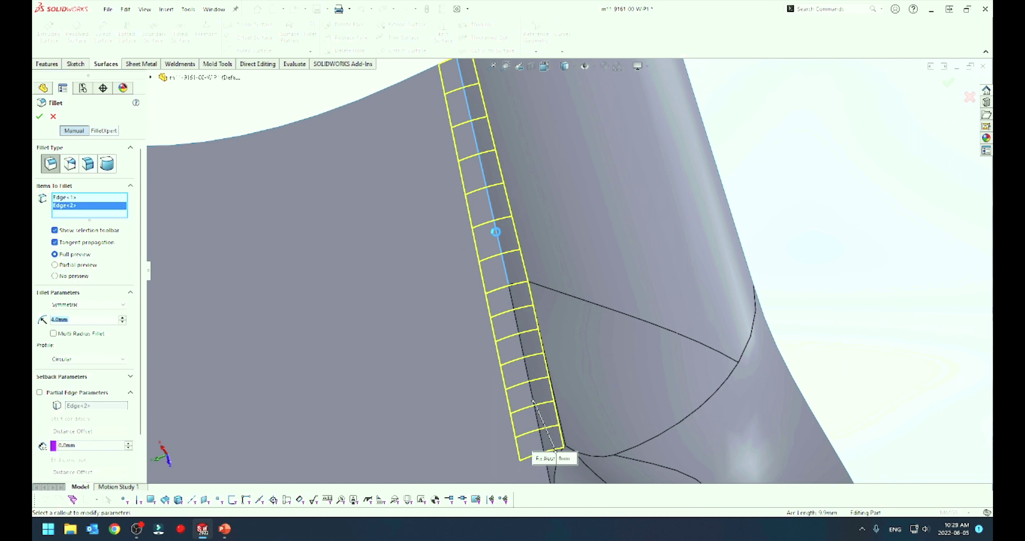
pyautogui.moveTo(496, 231)
pyautogui.mouseDown(button='middle')
pyautogui.moveTo(431, 241)
pyautogui.moveTo(526, 200)
pyautogui.moveTo(576, 142)
pyautogui.mouseUp(button='middle')
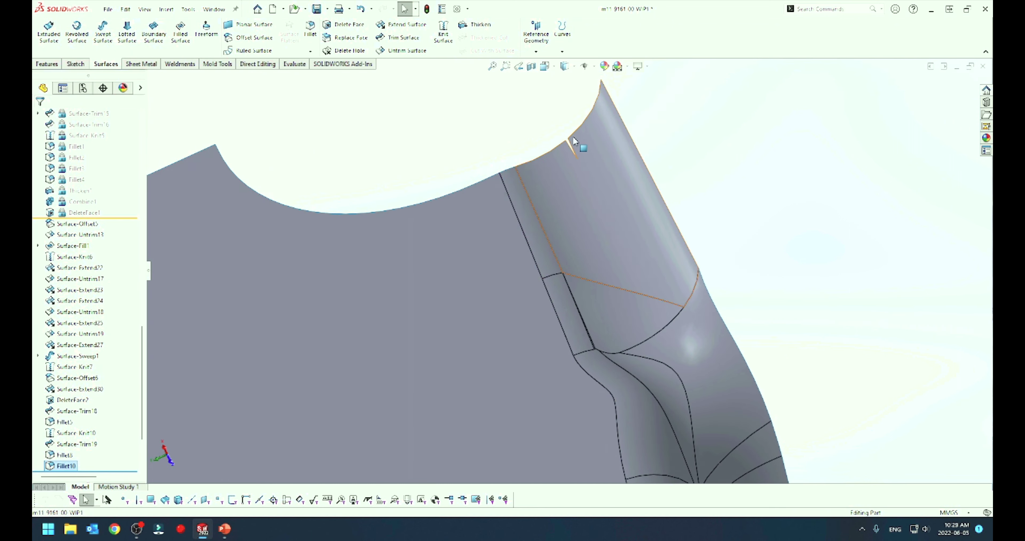
# Untrim the surface at the top-edge notch, extending only Edge<2> to close the sliver gap
pyautogui.scroll(-3, 572, 182)
pyautogui.scroll(-2, 569, 217)
pyautogui.click(568, 217)
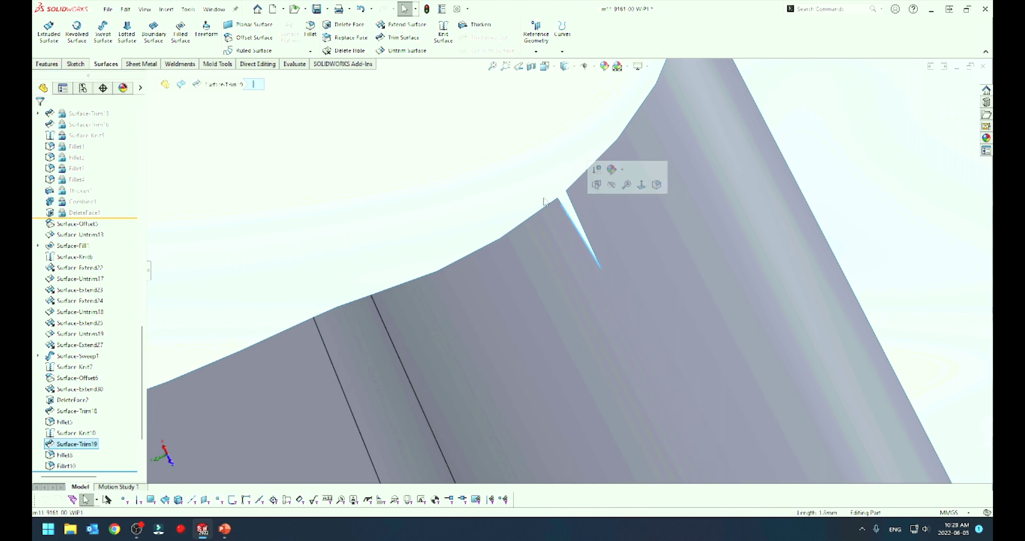
pyautogui.click(407, 51)
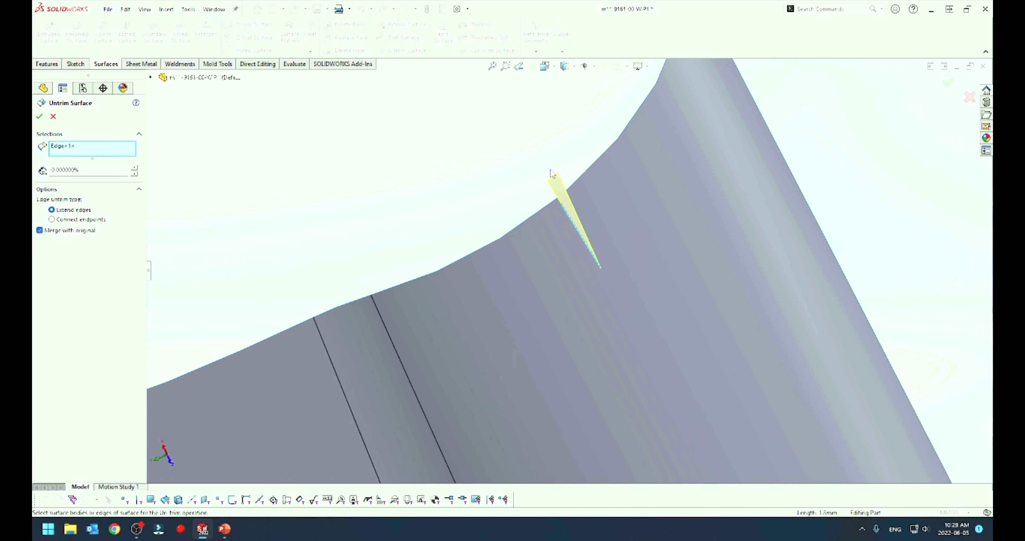
pyautogui.click(560, 205)
pyautogui.click(560, 206)
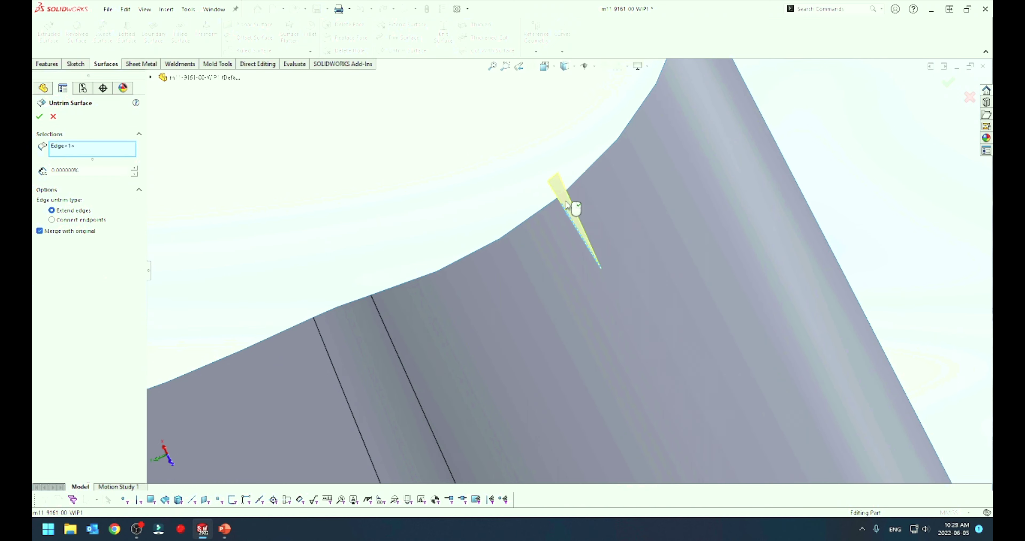
pyautogui.click(568, 200)
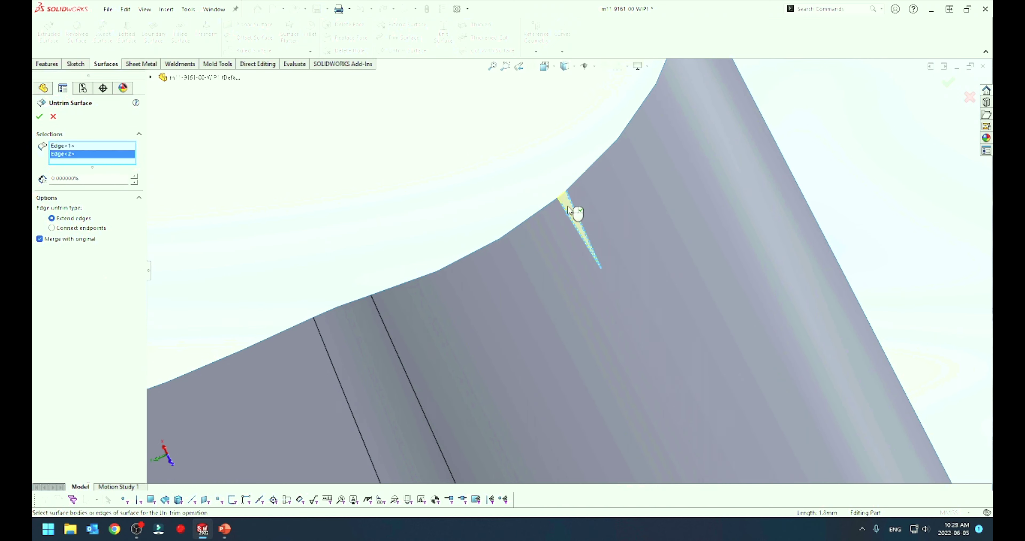
pyautogui.click(570, 217)
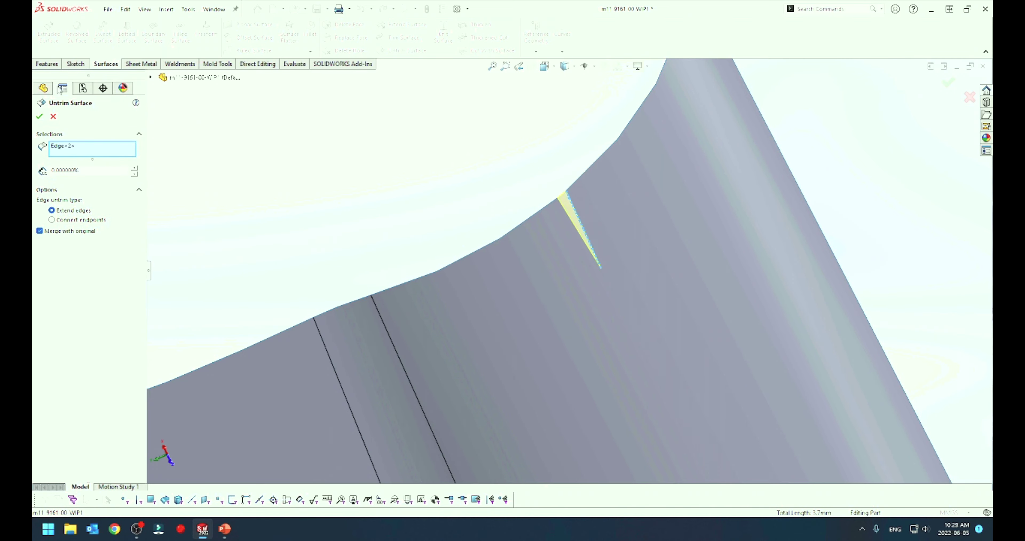
pyautogui.click(39, 117)
pyautogui.scroll(5, 535, 199)
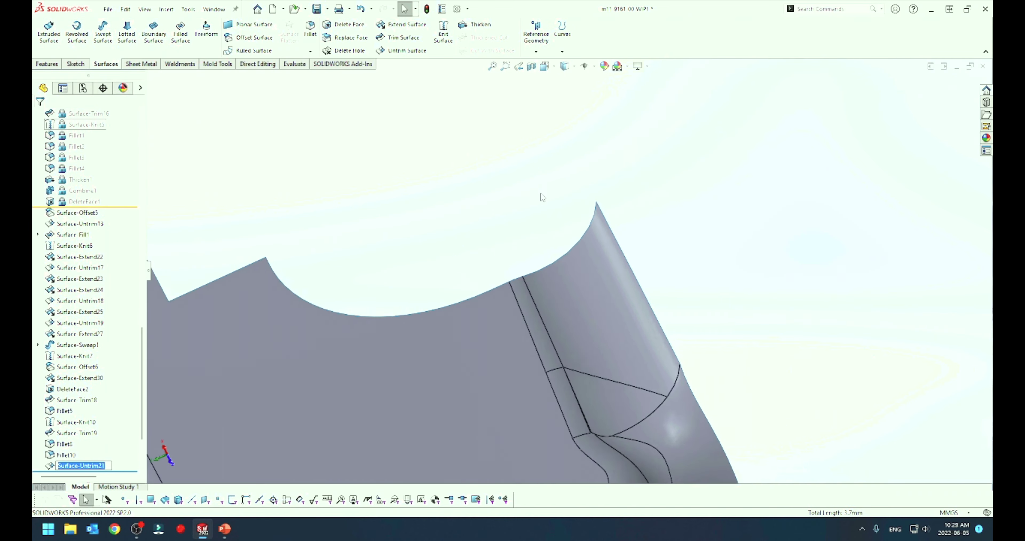
# Orbit to the housing's underside and select the flat pad face at its end
pyautogui.moveTo(653, 185)
pyautogui.mouseDown(button='middle')
pyautogui.moveTo(464, 226)
pyautogui.moveTo(361, 130)
pyautogui.moveTo(297, 213)
pyautogui.moveTo(257, 289)
pyautogui.moveTo(590, 286)
pyautogui.mouseUp(button='middle')
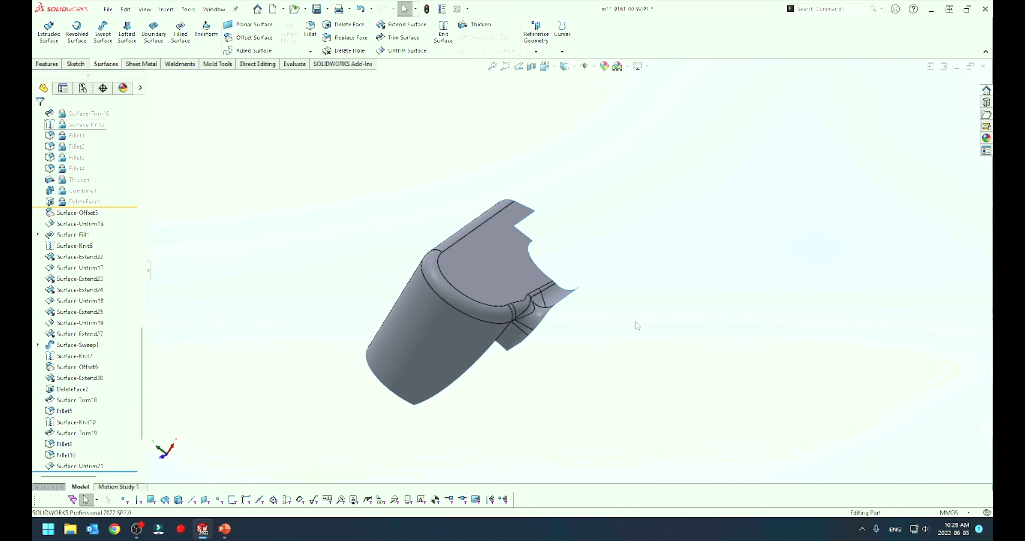
pyautogui.scroll(-5, 636, 325)
pyautogui.scroll(-3, 528, 329)
pyautogui.scroll(-3, 500, 296)
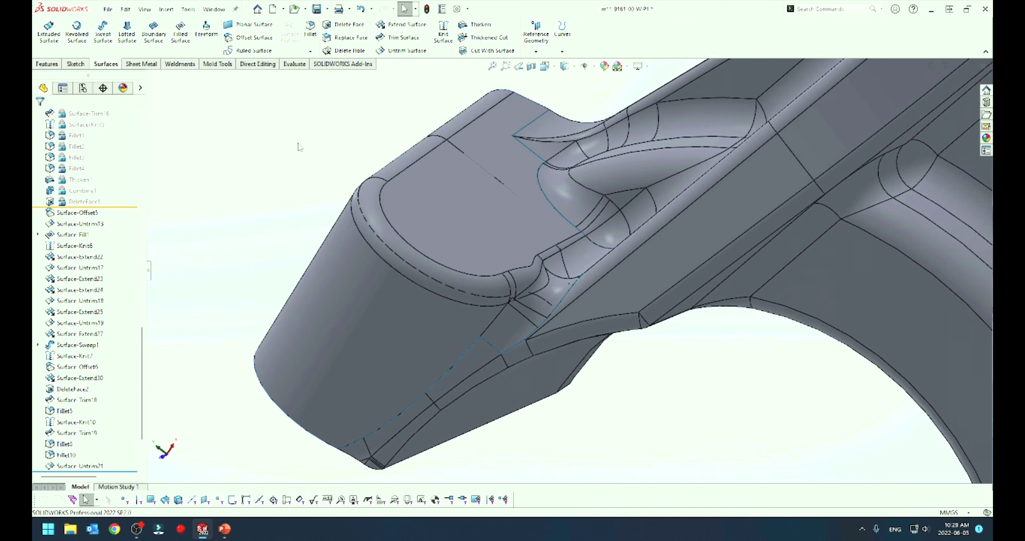
pyautogui.moveTo(370, 182); pyautogui.dragTo(375, 251, button='middle')
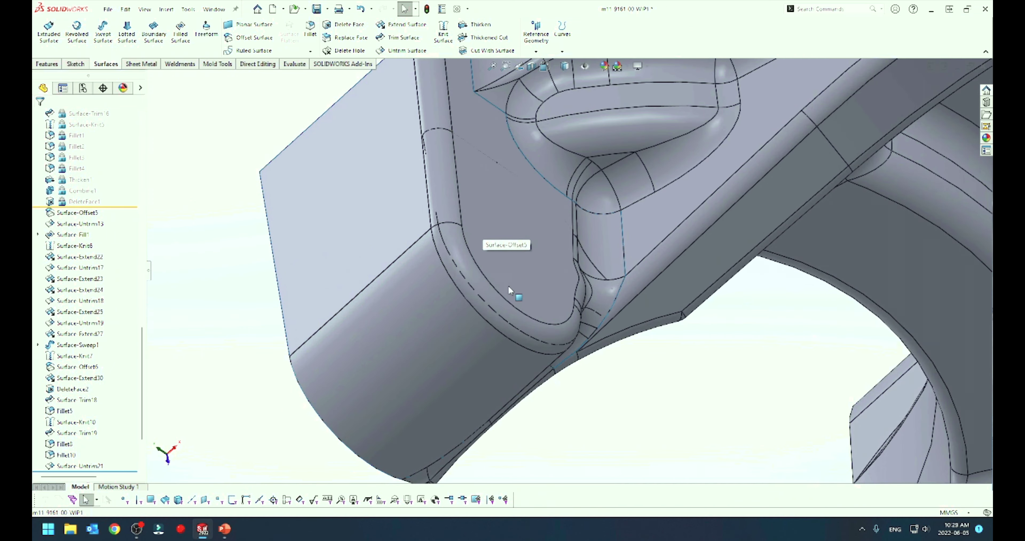
pyautogui.moveTo(484, 232); pyautogui.dragTo(507, 248, button='middle')
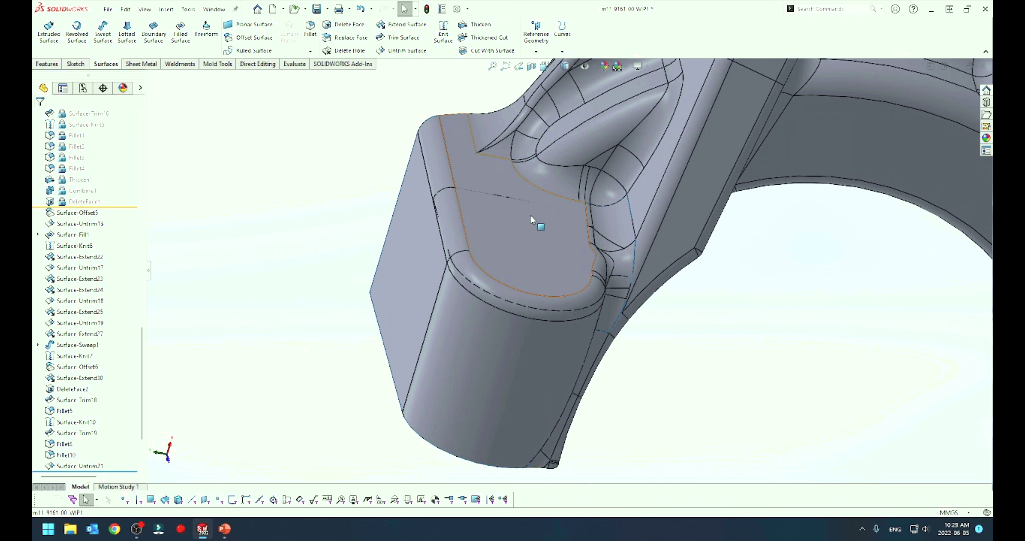
pyautogui.click(541, 241)
# Thicken Surface-Untrim21 with Merge result unchecked, creating the separate body Thicken3
pyautogui.click(476, 24)
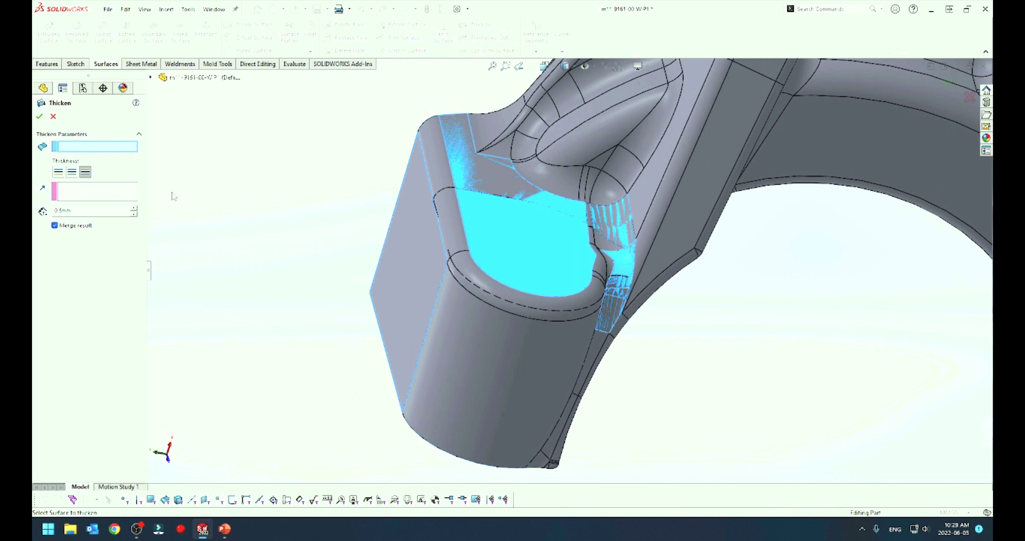
pyautogui.click(457, 258)
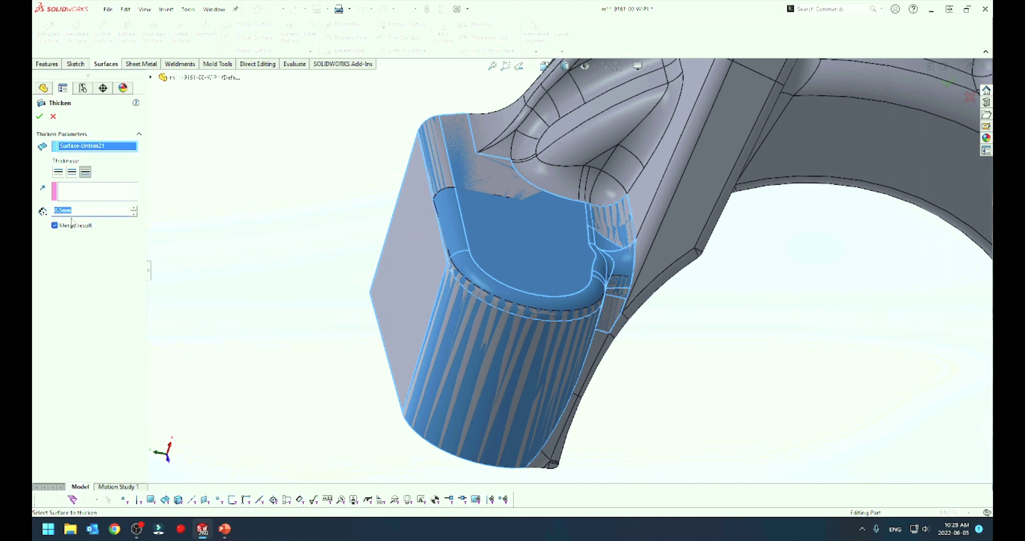
pyautogui.click(39, 117)
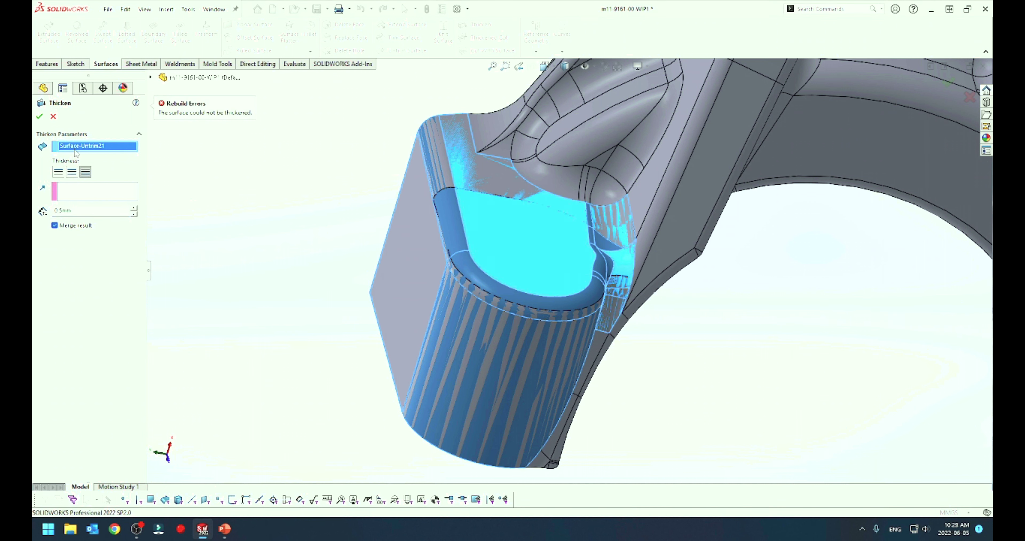
pyautogui.click(55, 225)
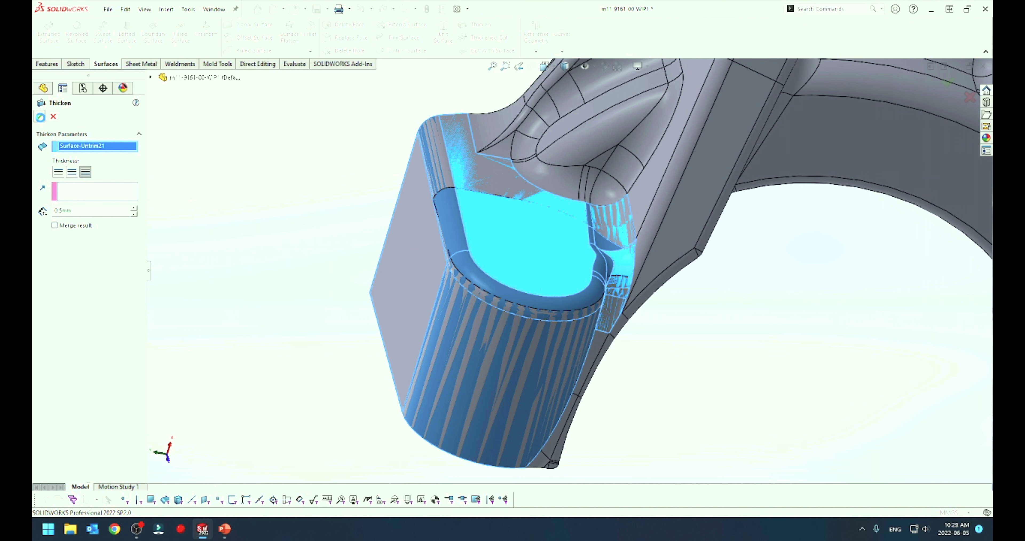
pyautogui.click(40, 117)
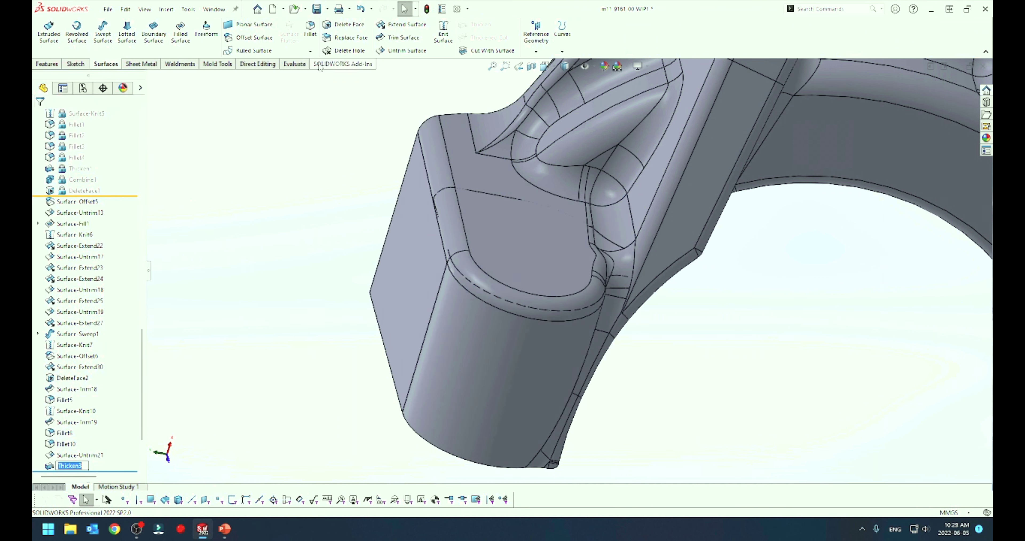
# Combine the Thicken3 body with the housing into one solid, Combine2
pyautogui.click(259, 64)
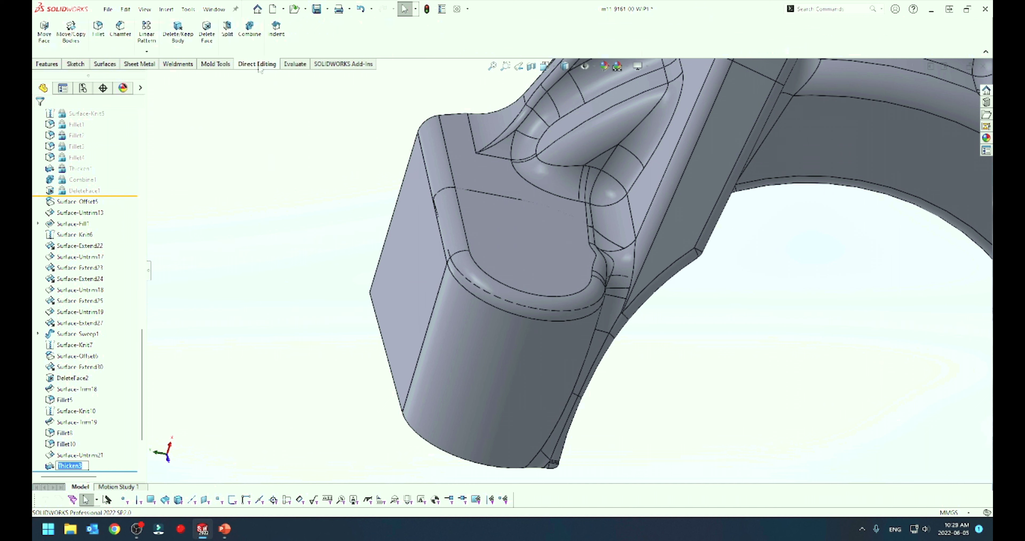
pyautogui.click(250, 35)
pyautogui.click(491, 244)
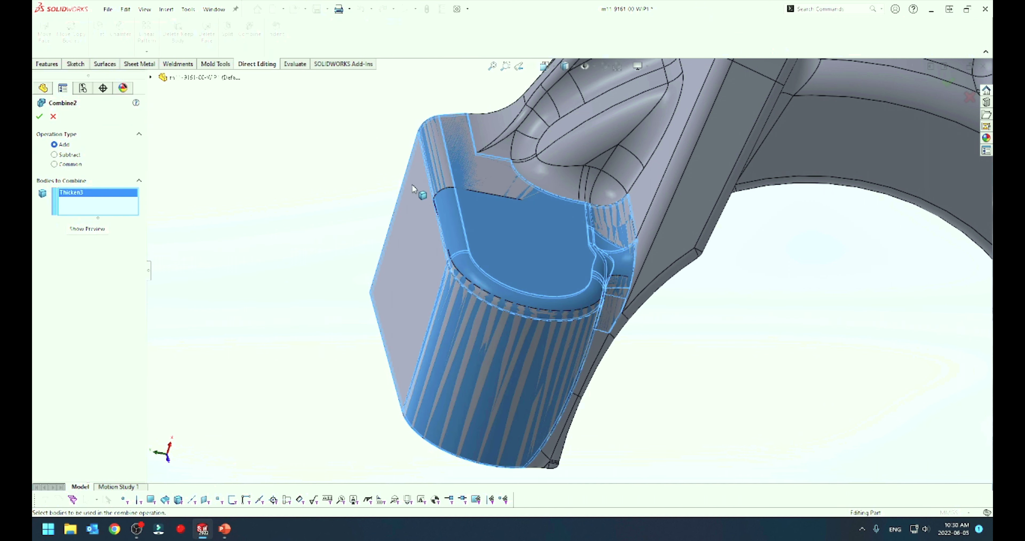
pyautogui.press('Return')
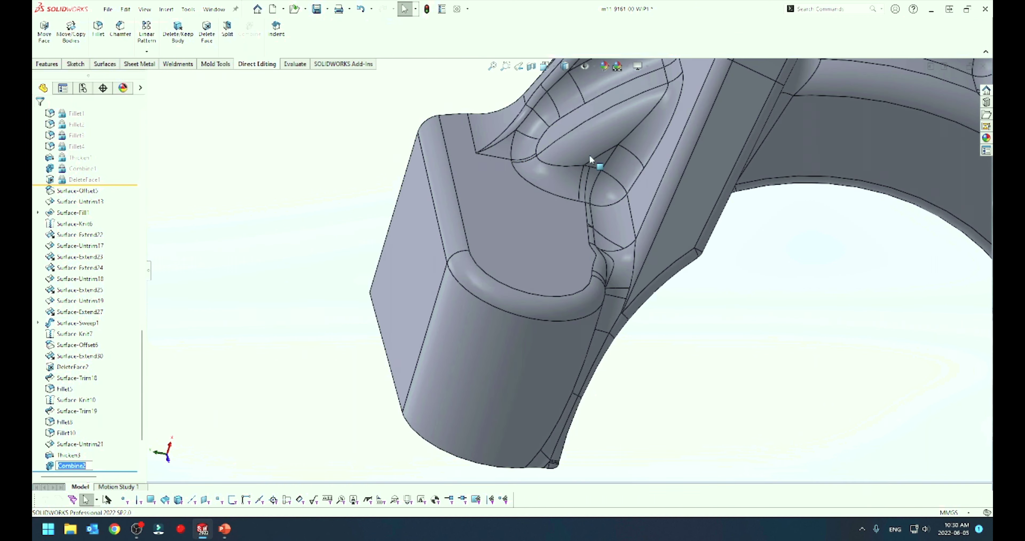
pyautogui.click(339, 233)
# Orbit and zoom around the combined part to inspect the Thicken3 pad's top face
pyautogui.moveTo(520, 338)
pyautogui.mouseDown(button='middle')
pyautogui.moveTo(442, 322)
pyautogui.moveTo(506, 280)
pyautogui.moveTo(565, 308)
pyautogui.moveTo(556, 334)
pyautogui.moveTo(498, 307)
pyautogui.moveTo(560, 336)
pyautogui.mouseUp(button='middle')
pyautogui.press('Escape')
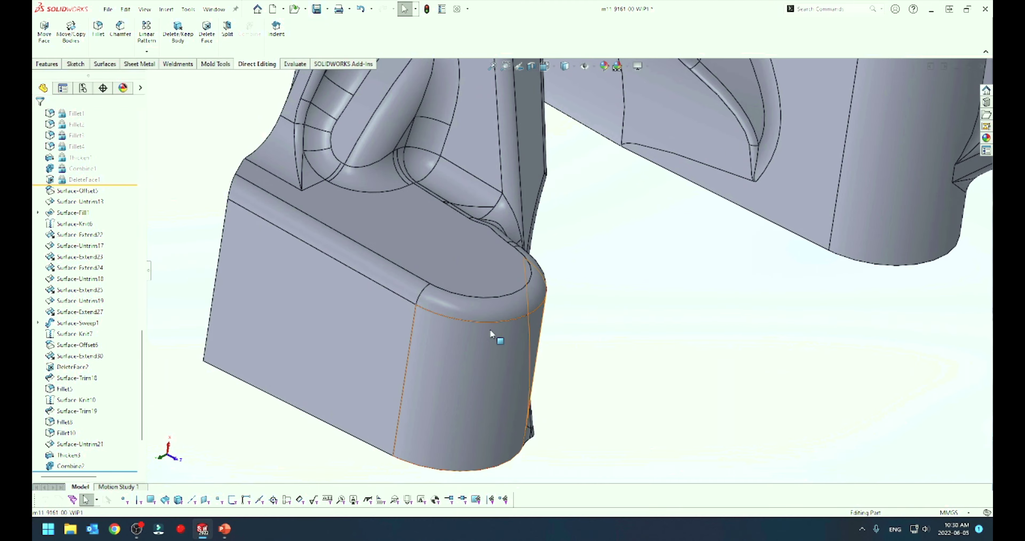
pyautogui.scroll(-3, 415, 279)
pyautogui.scroll(-3, 514, 278)
pyautogui.moveTo(514, 277)
pyautogui.mouseDown(button='middle')
pyautogui.moveTo(418, 268)
pyautogui.moveTo(495, 278)
pyautogui.mouseUp(button='middle')
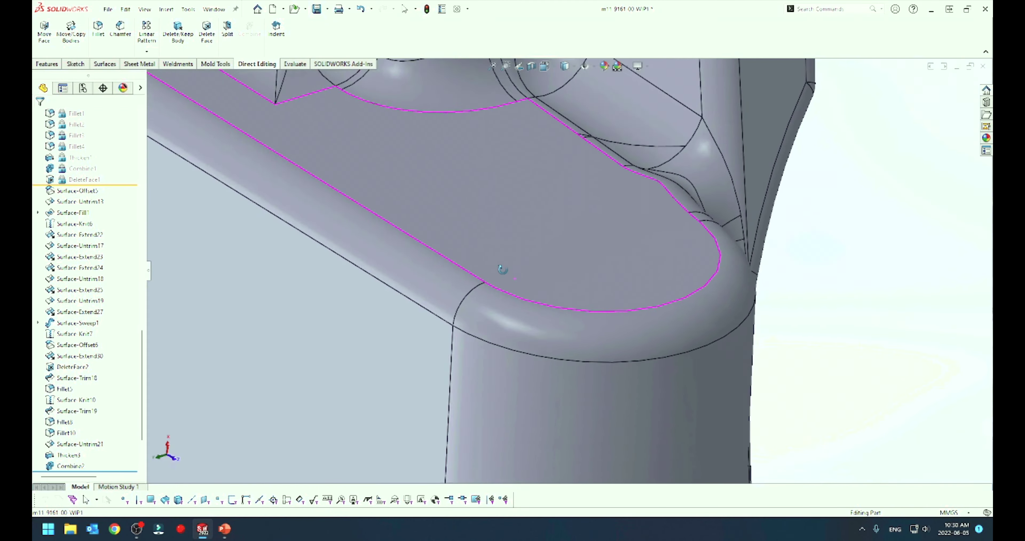
pyautogui.press('Escape')
pyautogui.scroll(5, 515, 303)
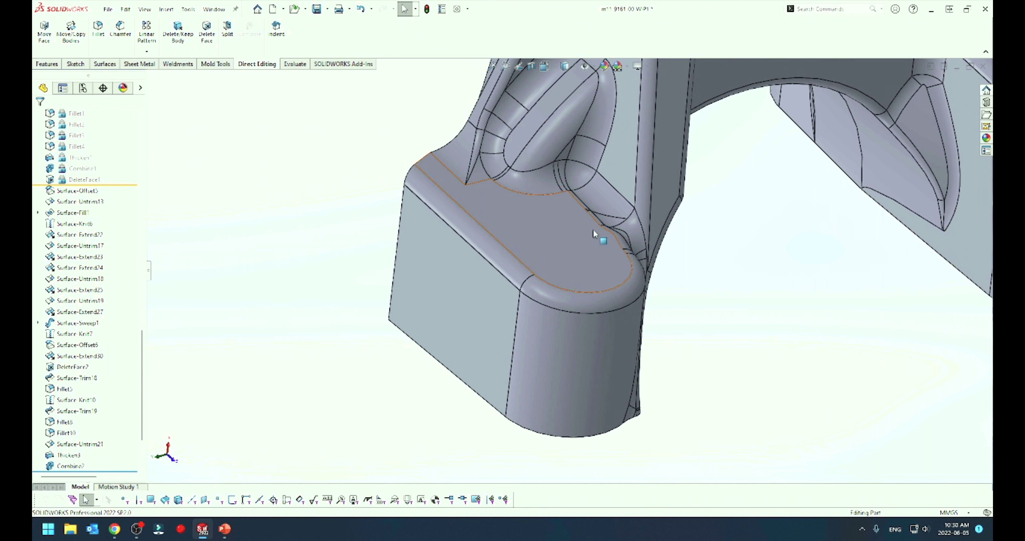
pyautogui.click(564, 249)
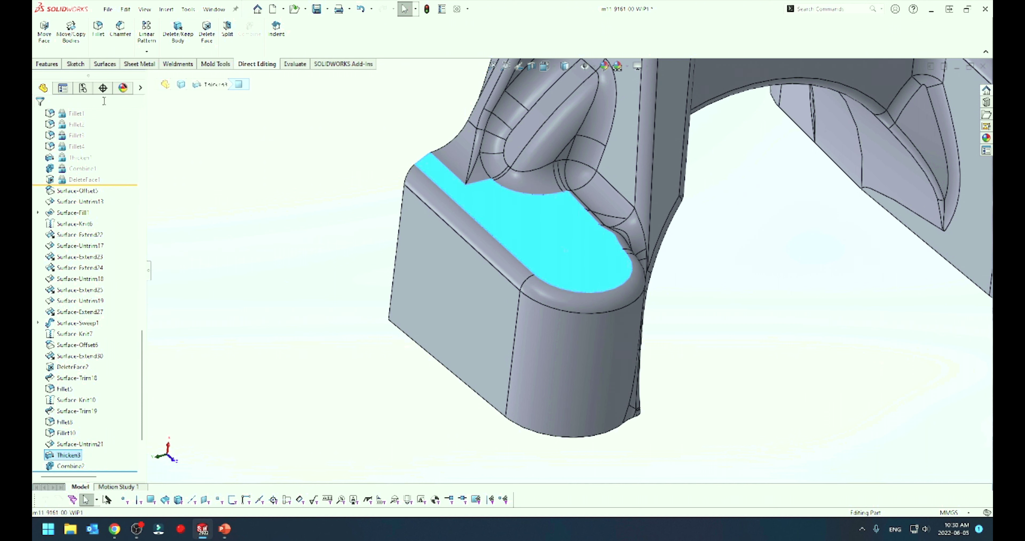
pyautogui.click(105, 67)
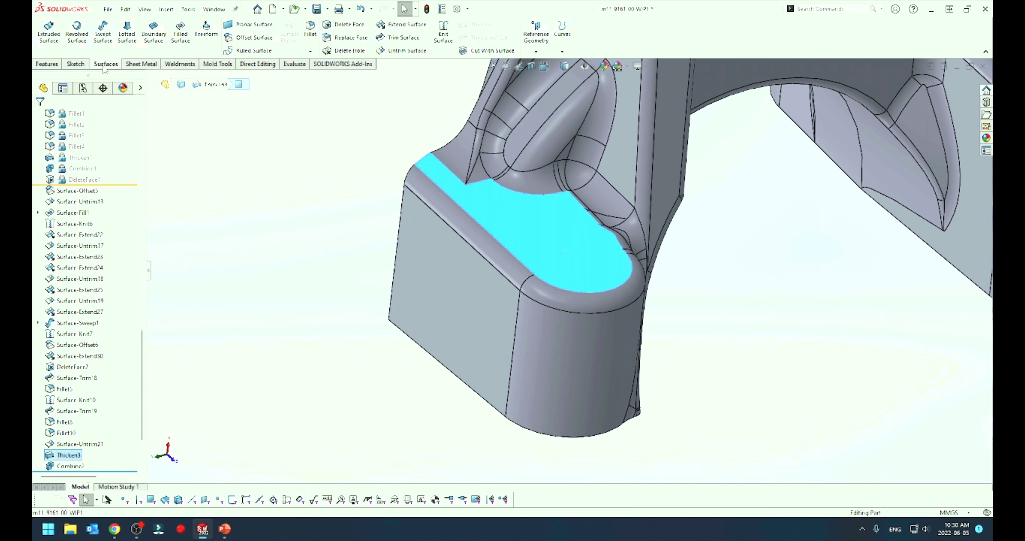
pyautogui.press('Escape')
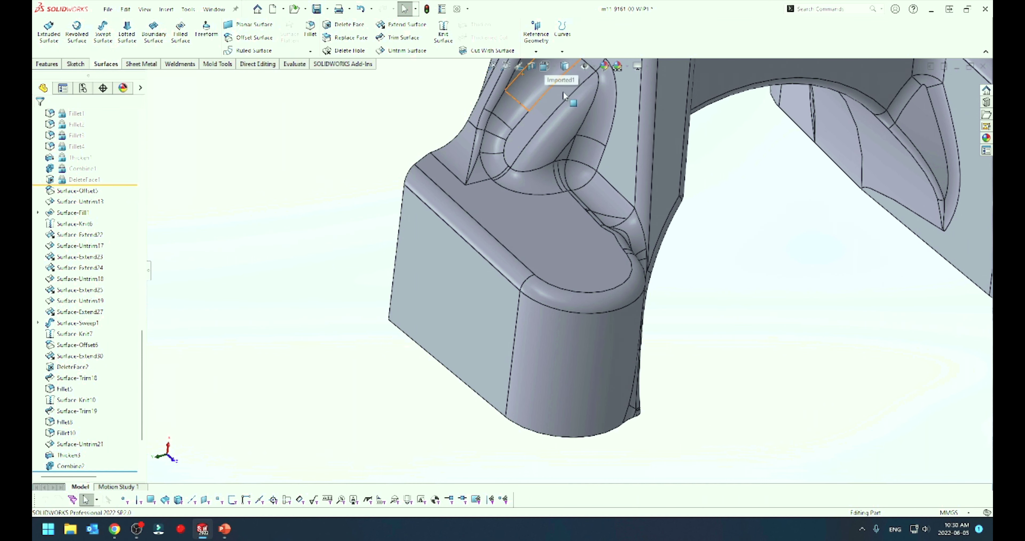
pyautogui.scroll(2, 518, 245)
pyautogui.scroll(2, 560, 193)
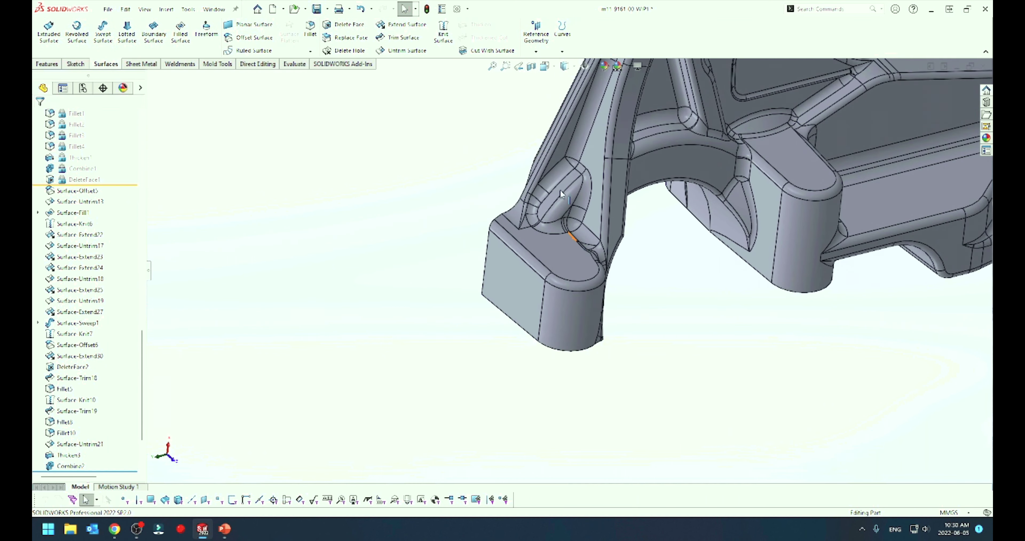
# Check the pad in hidden-line wireframe, return to shaded, and start offsetting its flat top face
pyautogui.click(565, 65)
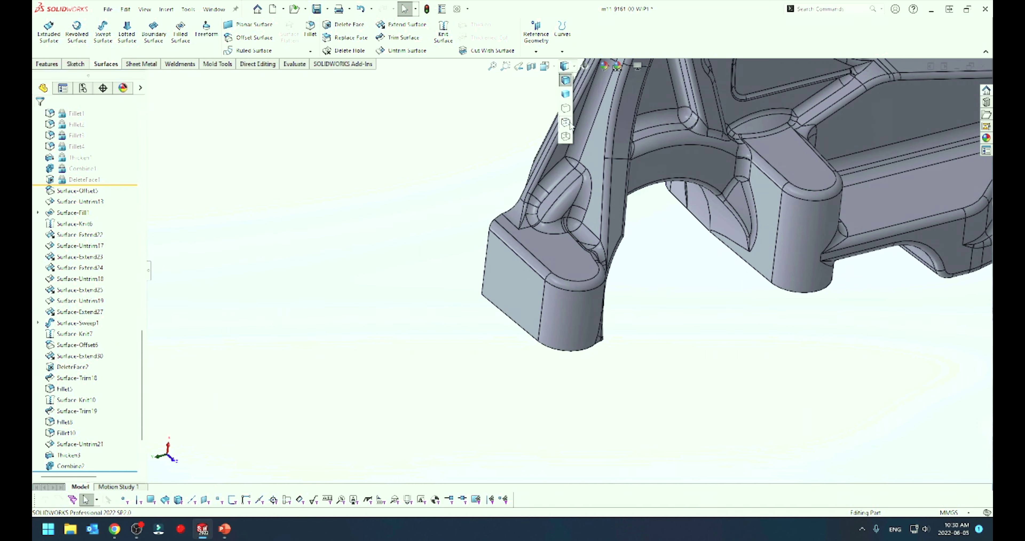
pyautogui.click(565, 122)
pyautogui.scroll(-3, 529, 230)
pyautogui.scroll(-3, 530, 230)
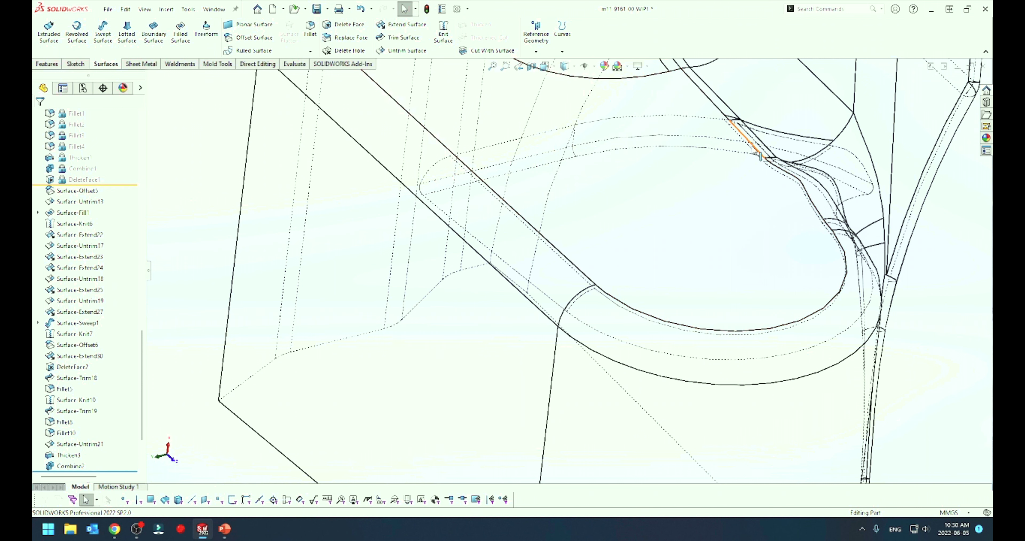
pyautogui.scroll(2, 759, 155)
pyautogui.scroll(2, 592, 214)
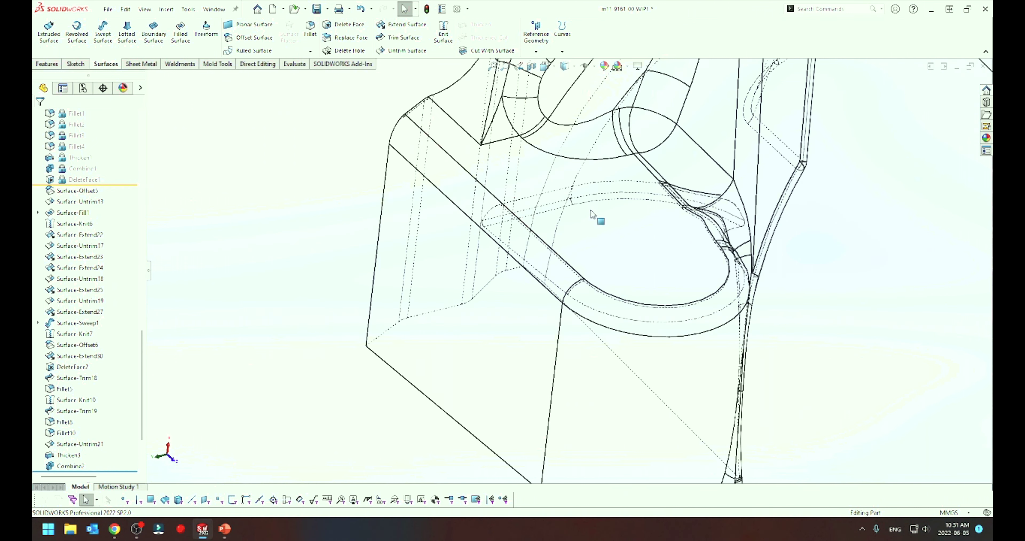
pyautogui.click(566, 65)
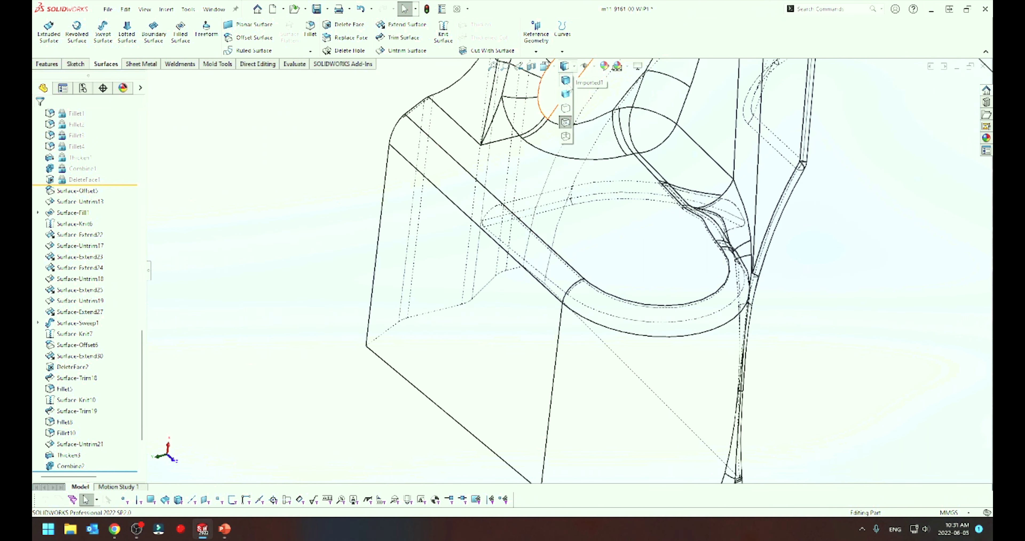
pyautogui.click(566, 80)
pyautogui.click(535, 193)
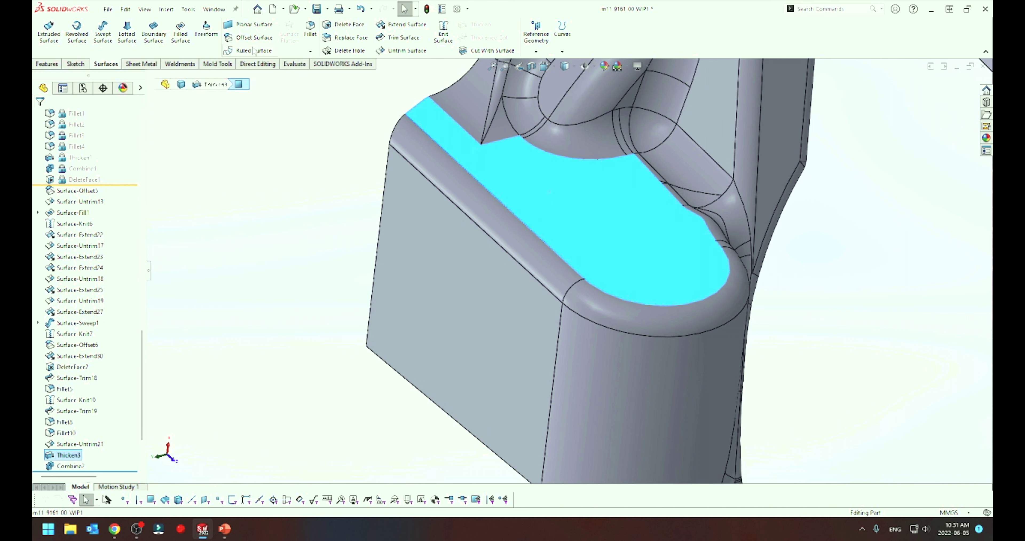
pyautogui.click(250, 38)
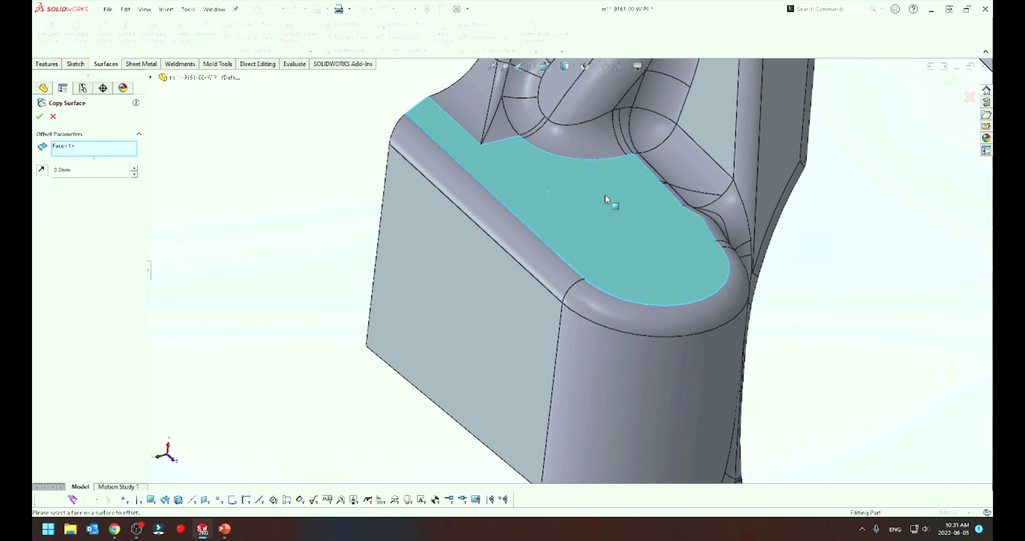
# Accept the zero-offset pad copy as Surface-Offset7 and hide it
pyautogui.click(40, 117)
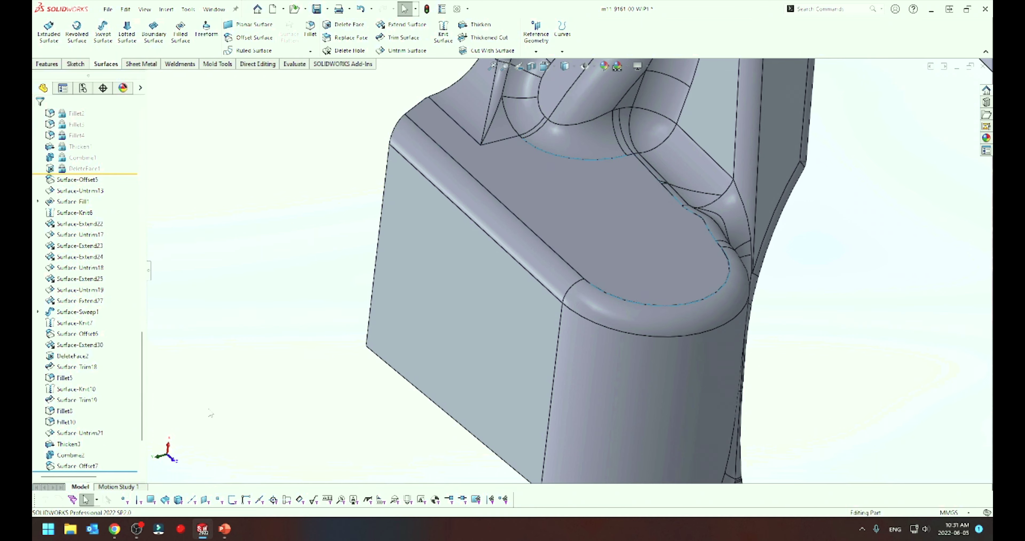
pyautogui.rightClick(95, 466)
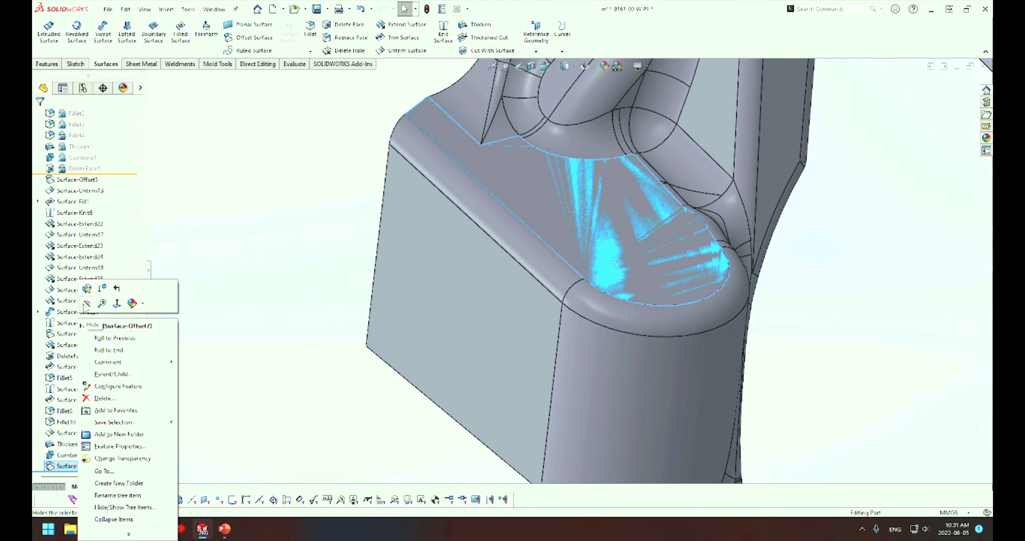
pyautogui.click(426, 300)
# Delete the flat top pad face from the housing, leaving it as open surface bodies
pyautogui.click(335, 27)
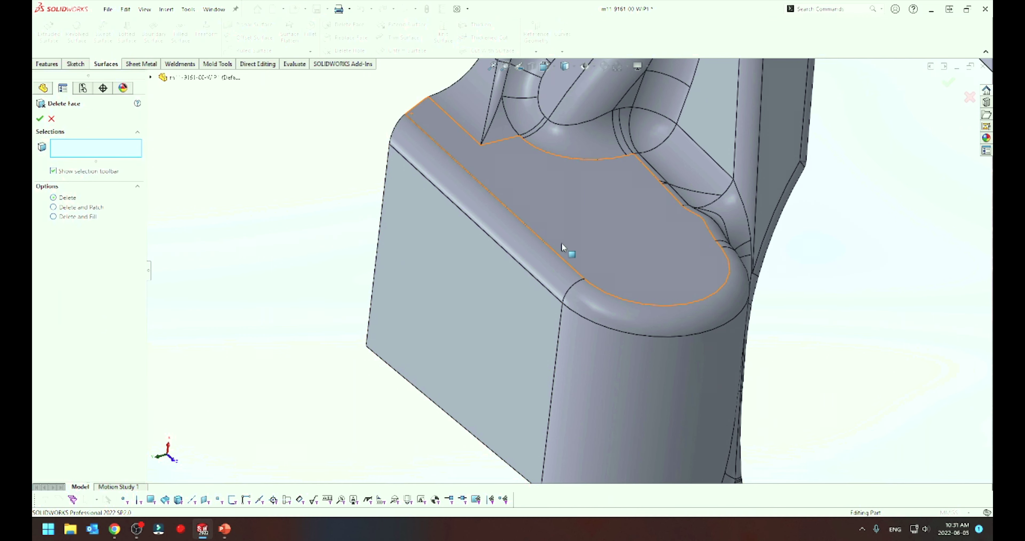
pyautogui.click(618, 225)
pyautogui.click(40, 118)
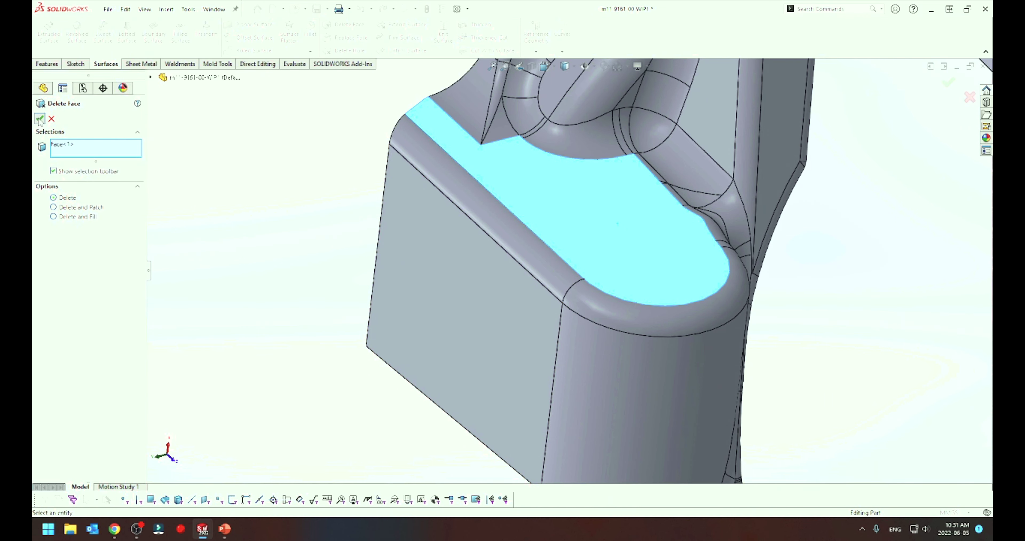
pyautogui.moveTo(564, 256); pyautogui.dragTo(312, 302, button='middle')
pyautogui.scroll(5, 71, 239)
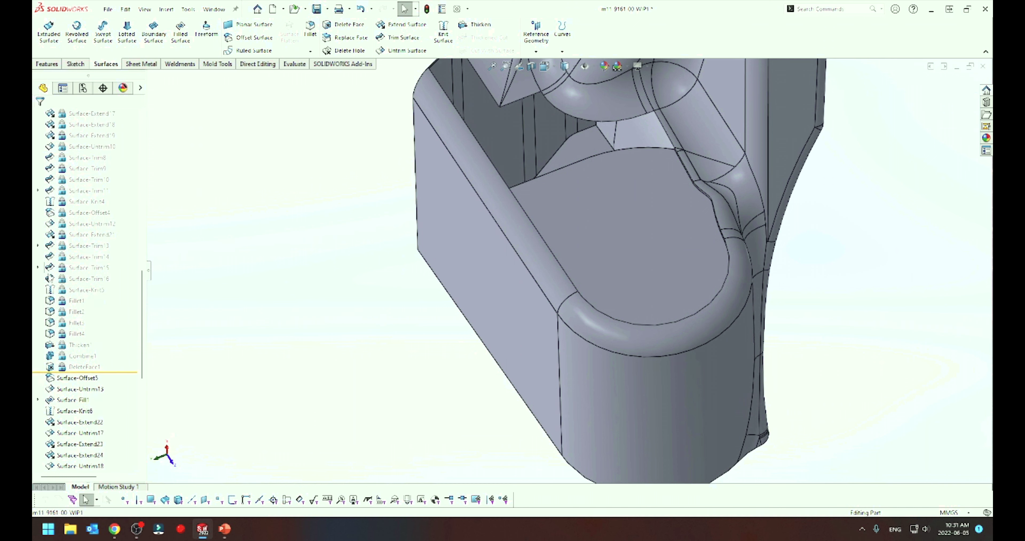
pyautogui.scroll(5, 60, 219)
pyautogui.scroll(5, 44, 195)
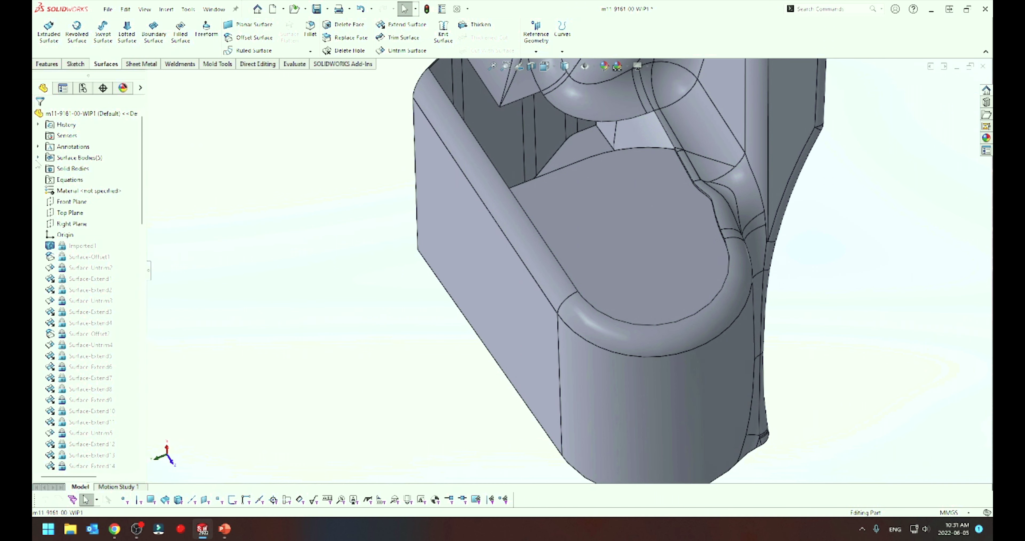
# Select Surface-Offset5[2], DeleteFace3[2] and DeleteFace3[3] under Surface Bodies and inspect them
pyautogui.click(38, 158)
pyautogui.click(86, 169)
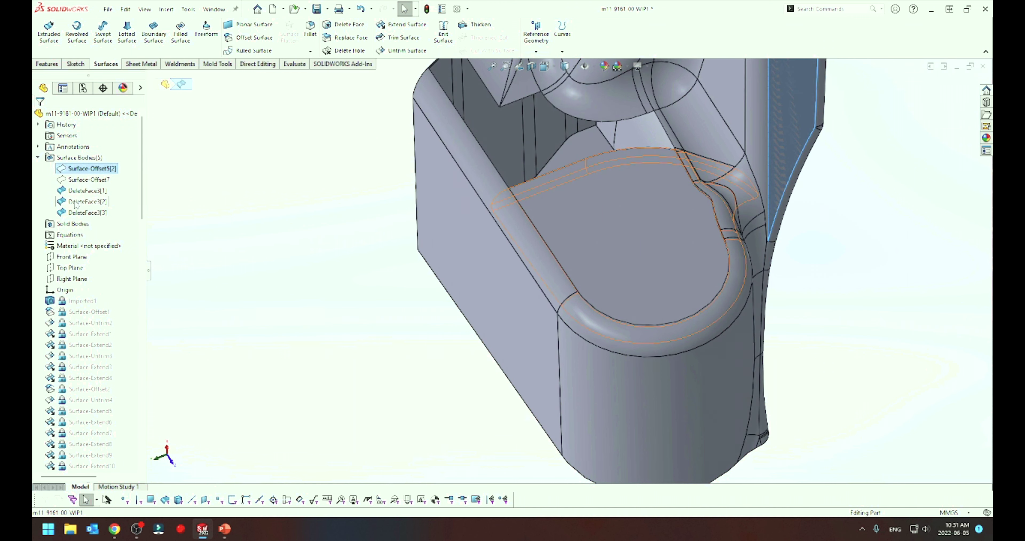
pyautogui.keyDown('ctrl'); pyautogui.click(85, 202); pyautogui.keyUp('ctrl')
pyautogui.keyDown('ctrl'); pyautogui.click(85, 213); pyautogui.keyUp('ctrl')
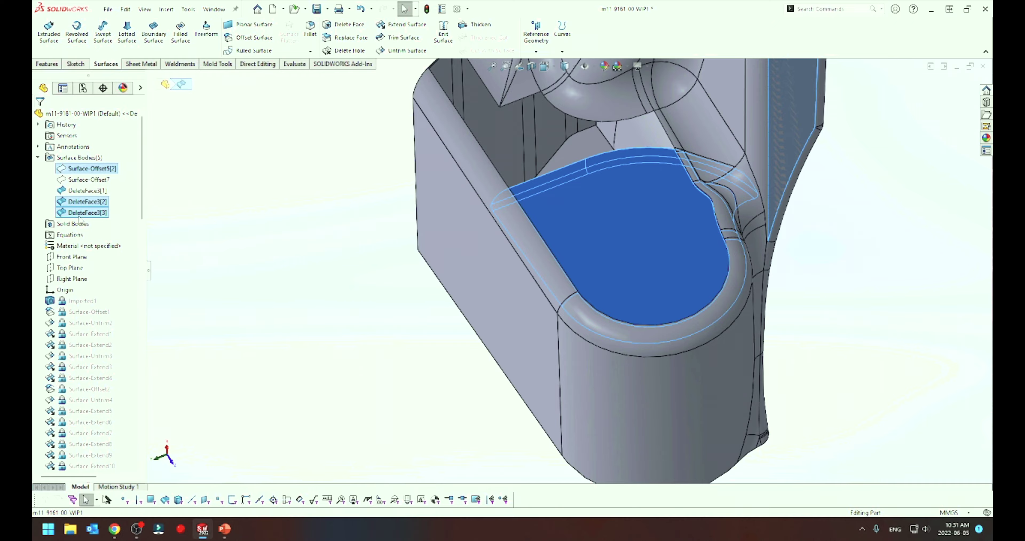
pyautogui.scroll(4, 414, 327)
pyautogui.scroll(2, 414, 327)
pyautogui.scroll(-3, 658, 222)
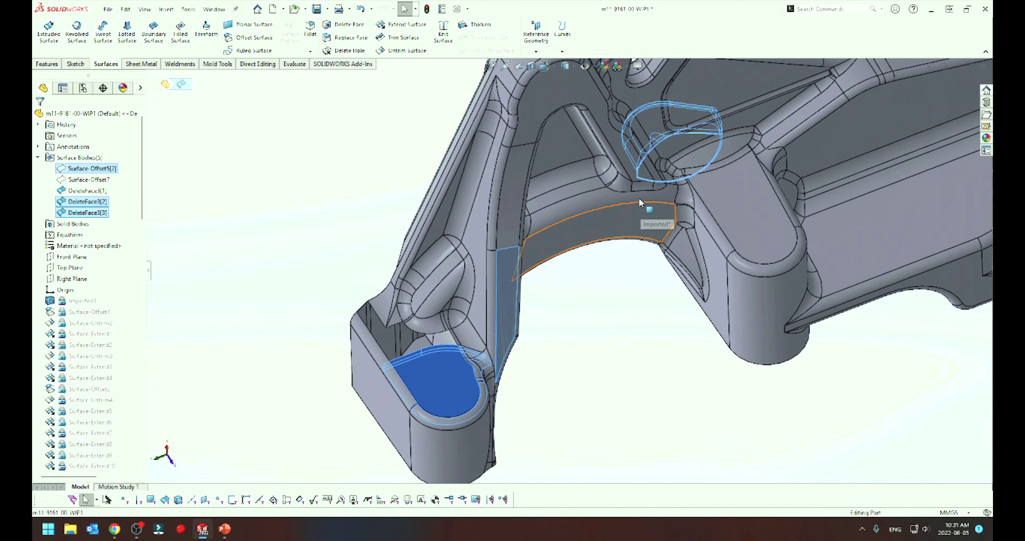
pyautogui.scroll(-2, 658, 222)
pyautogui.moveTo(658, 221); pyautogui.dragTo(564, 167, button='middle')
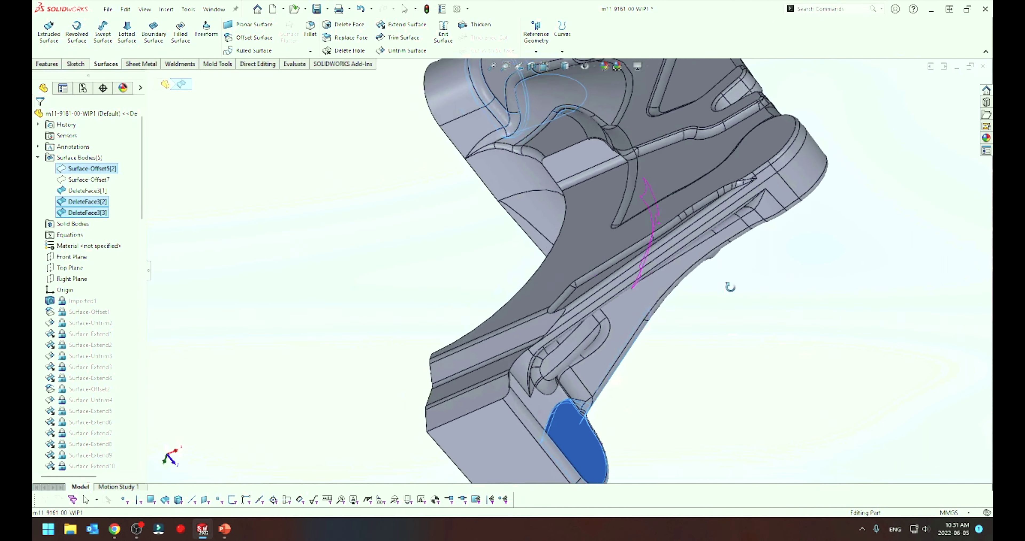
pyautogui.scroll(-3, 564, 166)
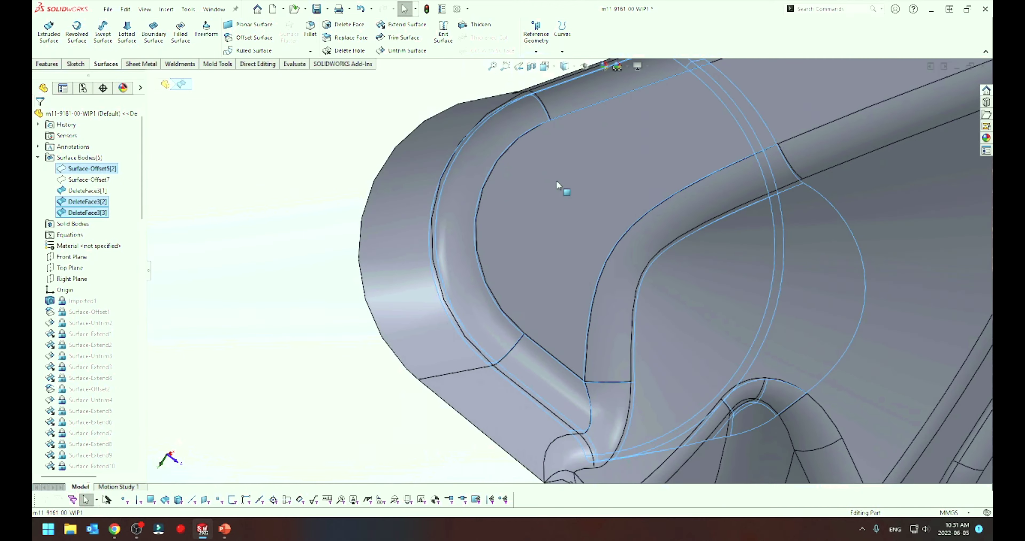
pyautogui.moveTo(555, 180)
pyautogui.mouseDown(button='middle')
pyautogui.moveTo(518, 191)
pyautogui.moveTo(668, 154)
pyautogui.mouseUp(button='middle')
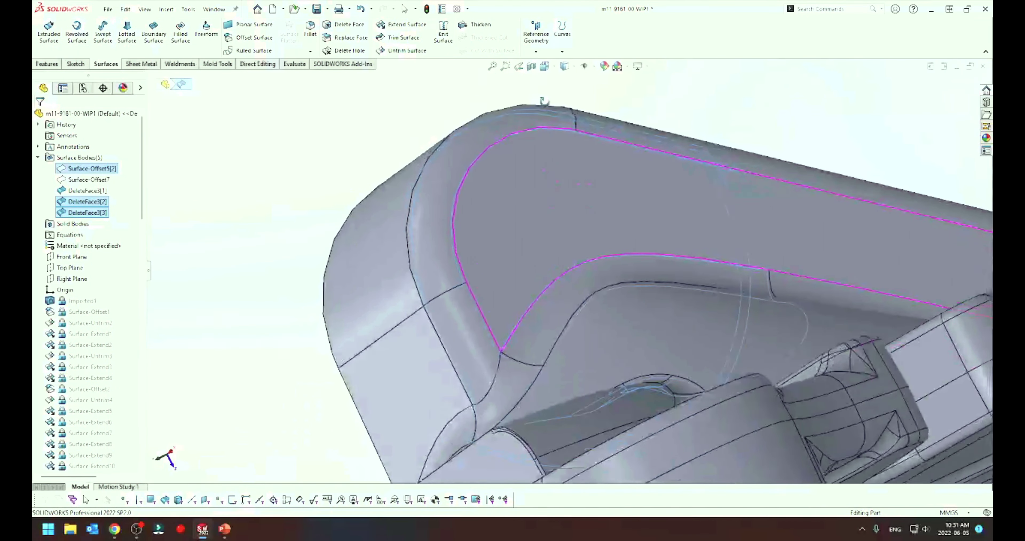
pyautogui.scroll(3, 549, 379)
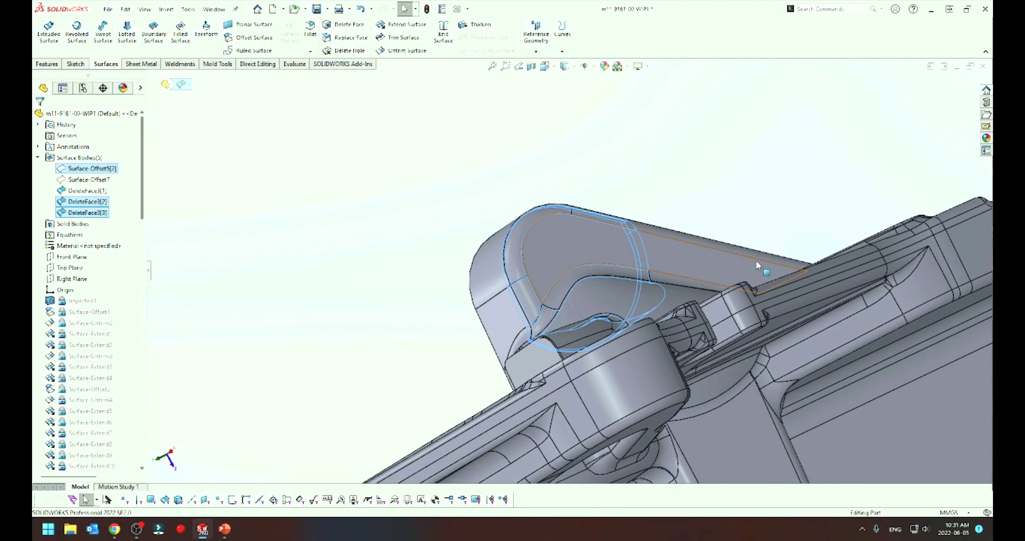
# Delete the three selected surface bodies with a Delete/Keep Body feature
pyautogui.press('Delete')
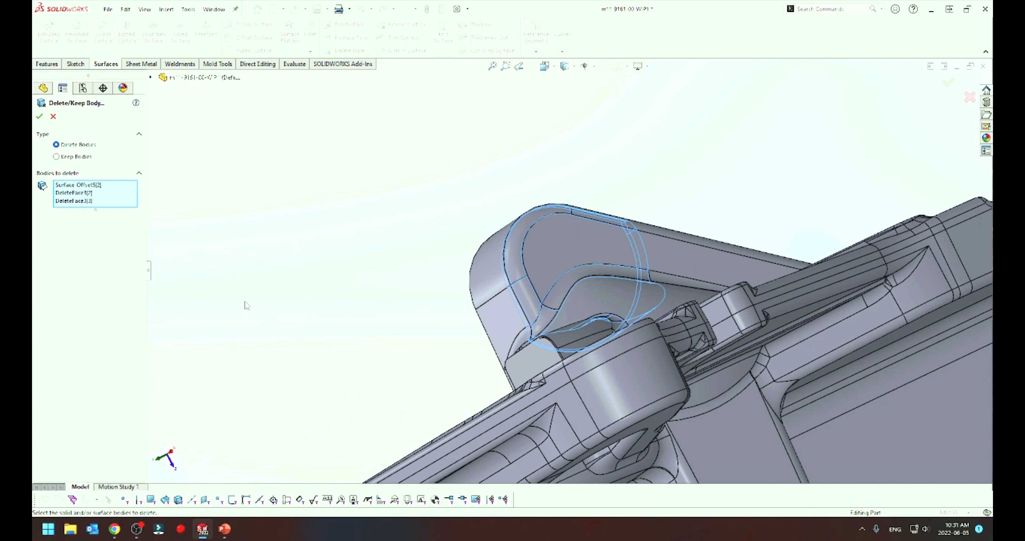
pyautogui.click(39, 116)
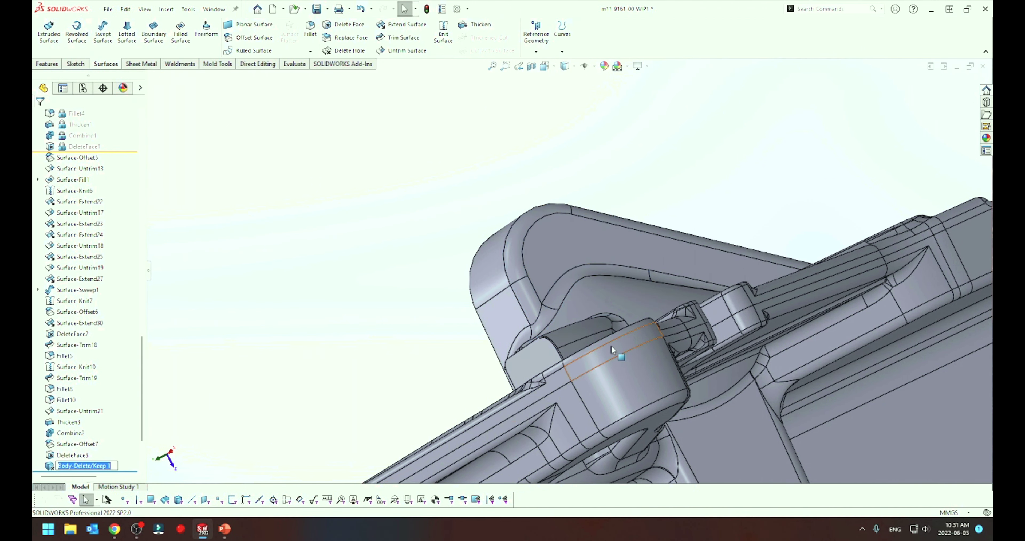
pyautogui.scroll(10, 611, 344)
pyautogui.moveTo(588, 361)
pyautogui.mouseDown(button='middle')
pyautogui.moveTo(508, 313)
pyautogui.moveTo(531, 238)
pyautogui.mouseUp(button='middle')
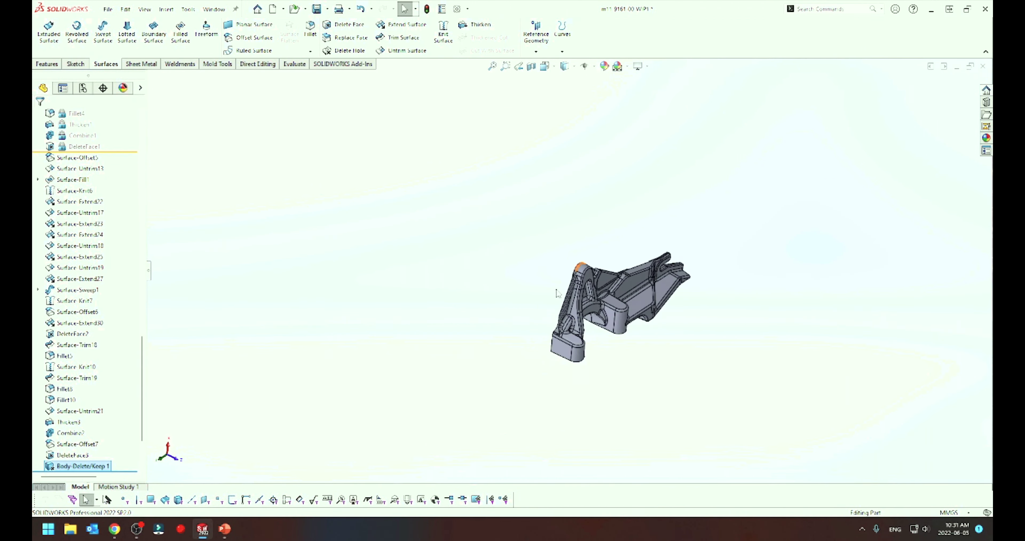
pyautogui.scroll(-8, 560, 291)
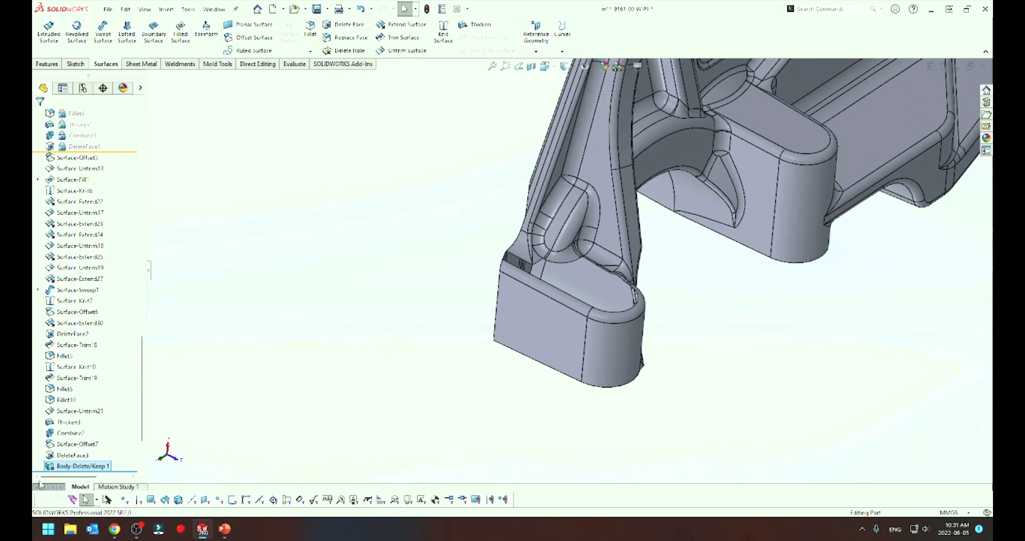
# Knit Surface-Offset7 and DeleteFace3[1] into a closed solid as Surface-Knit11
pyautogui.rightClick(61, 448)
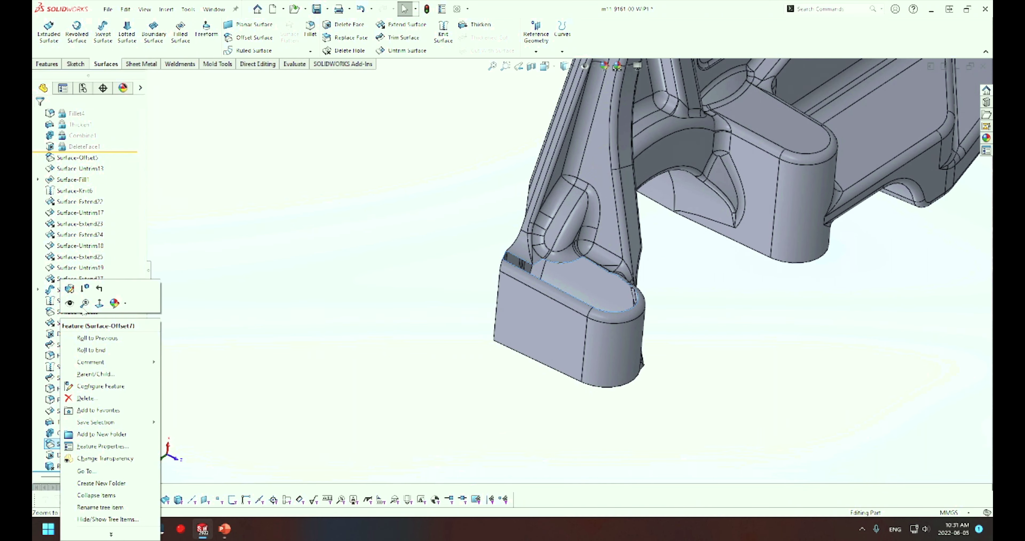
pyautogui.click(72, 308)
pyautogui.click(304, 365)
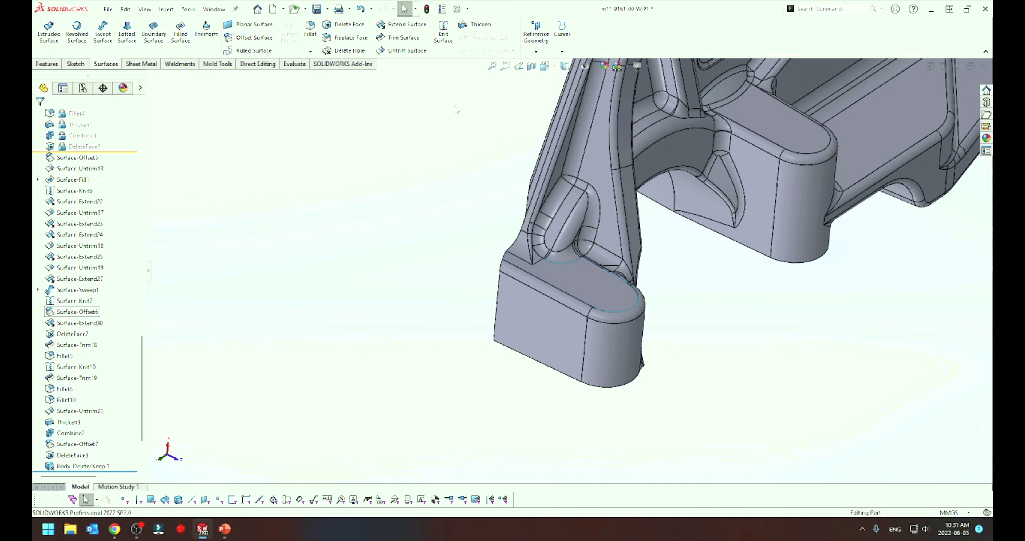
pyautogui.click(443, 34)
pyautogui.click(586, 308)
pyautogui.click(499, 322)
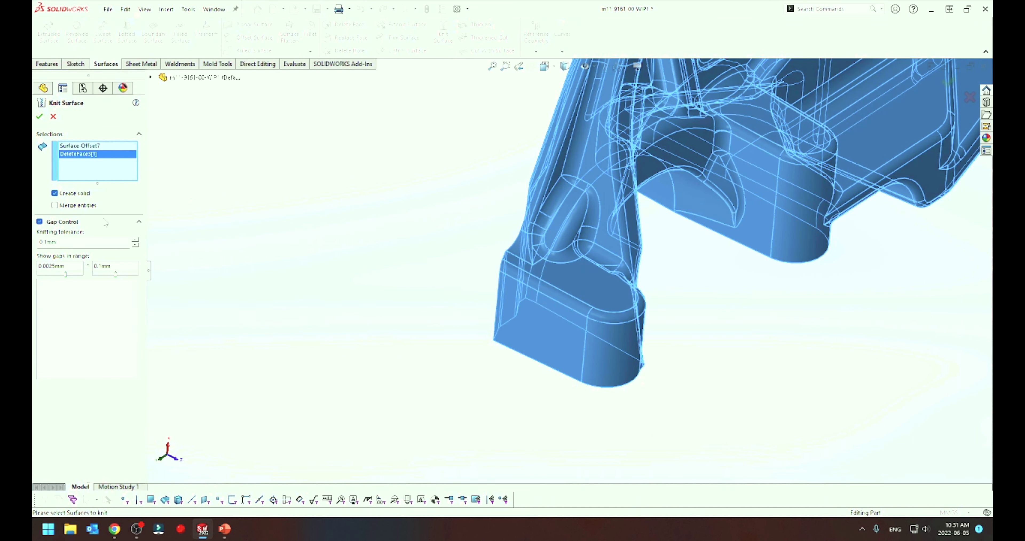
pyautogui.click(39, 116)
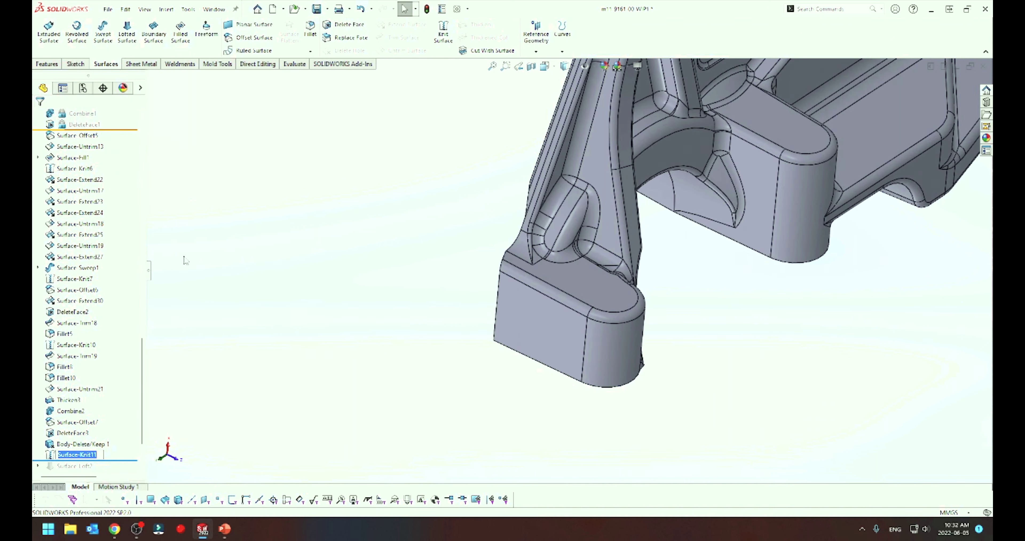
pyautogui.scroll(10, 129, 291)
pyautogui.scroll(10, 135, 262)
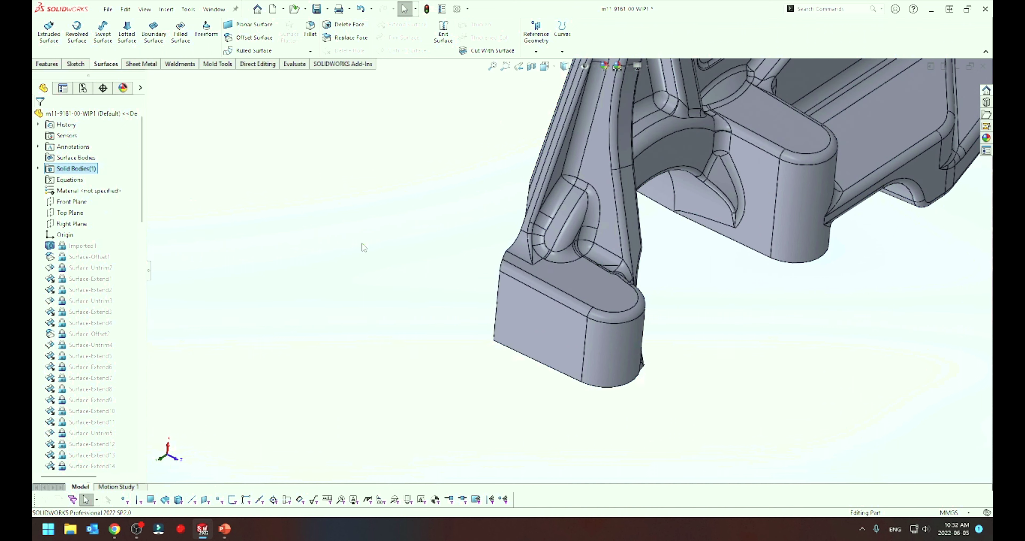
# Freeze the feature history through Surface-Knit11
pyautogui.scroll(-5, 123, 381)
pyautogui.scroll(-5, 123, 379)
pyautogui.scroll(-10, 123, 378)
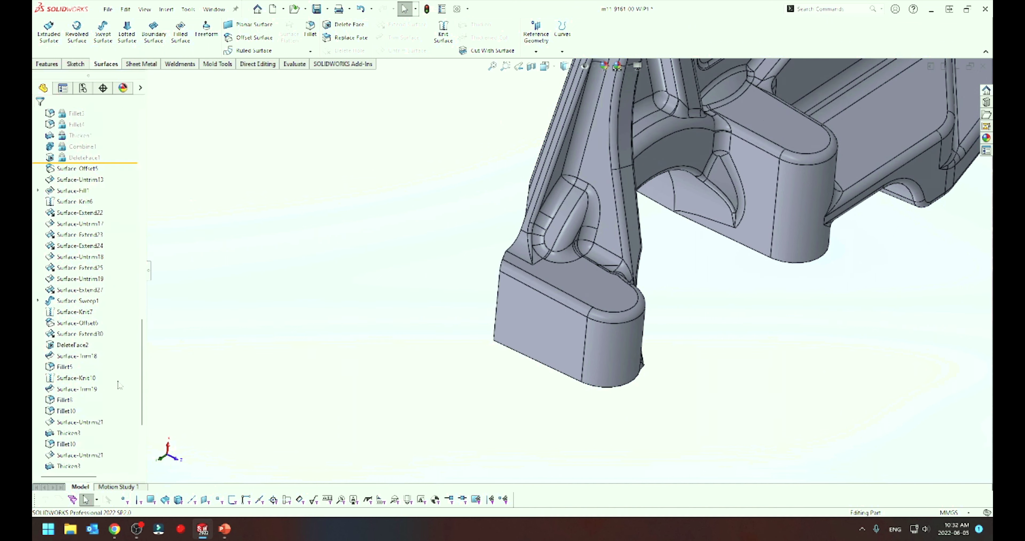
pyautogui.moveTo(115, 170); pyautogui.dragTo(73, 454)
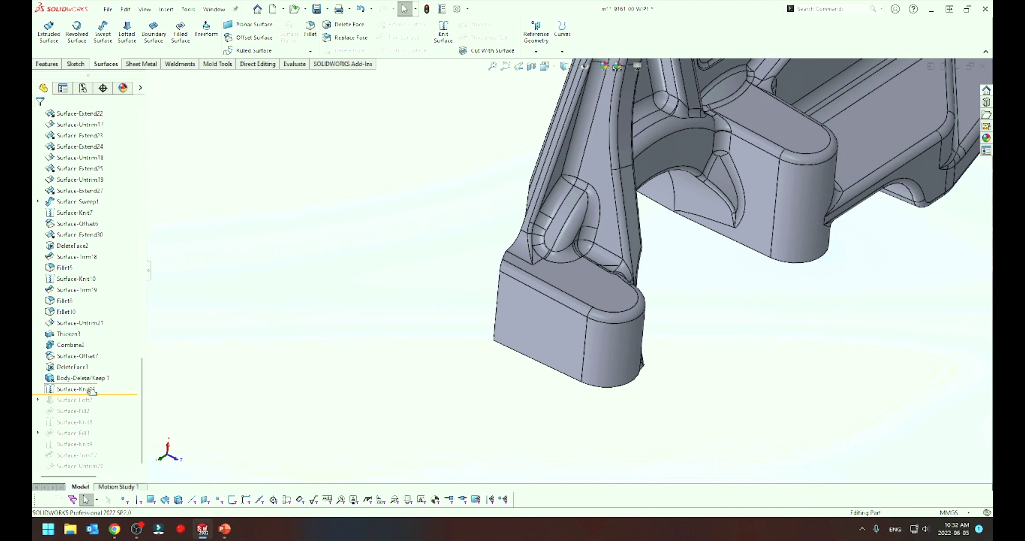
pyautogui.moveTo(73, 454); pyautogui.dragTo(118, 403)
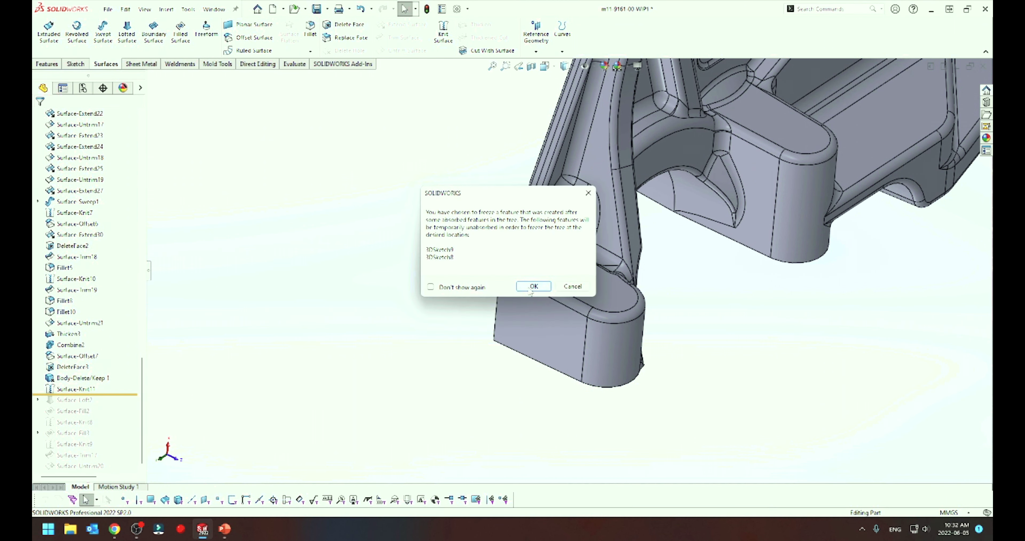
pyautogui.click(531, 288)
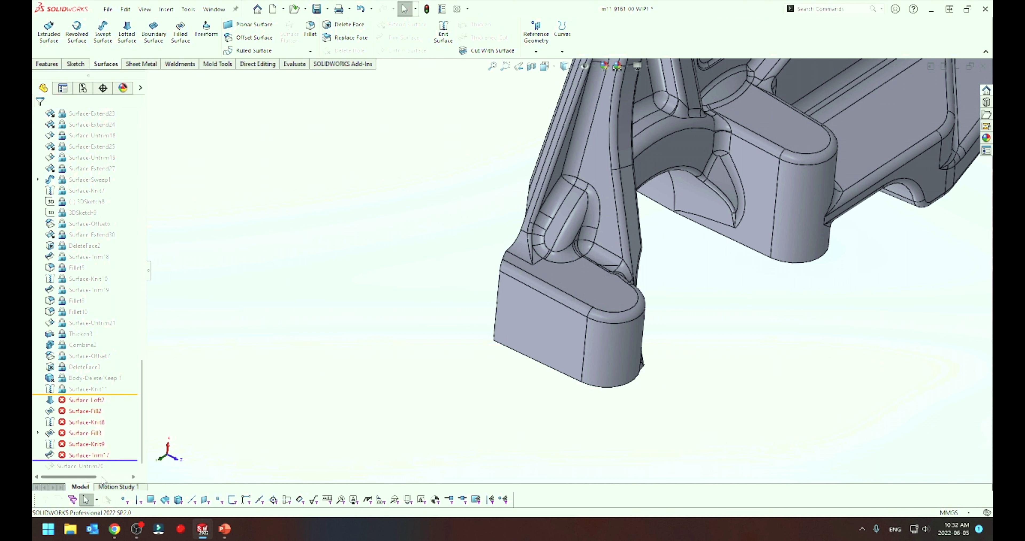
# Roll to the end, delete failing features Surface-Loft2 through Surface-Untrim20, and zoom to fit
pyautogui.moveTo(94, 460); pyautogui.dragTo(93, 472)
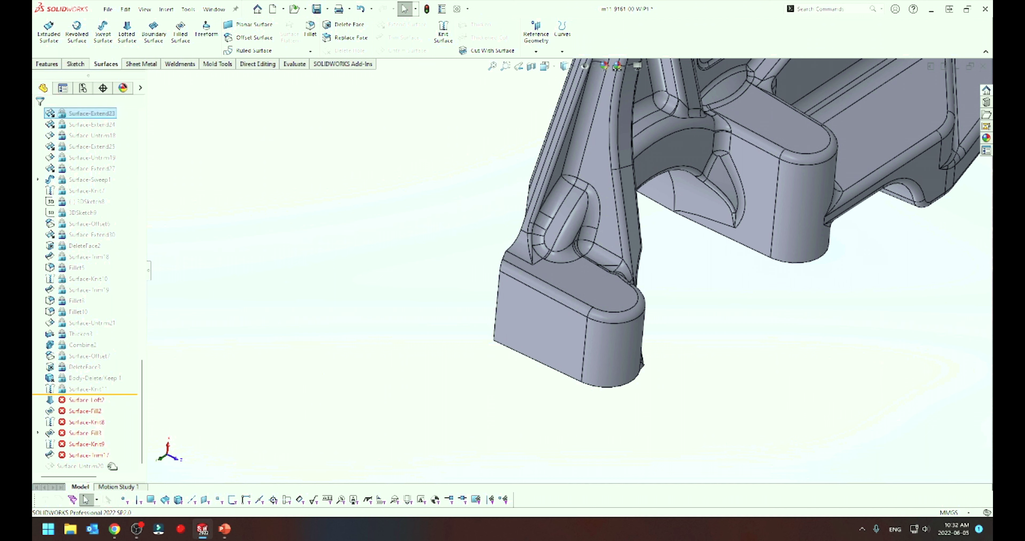
pyautogui.click(92, 465)
pyautogui.keyDown('shift'); pyautogui.click(77, 401); pyautogui.keyUp('shift')
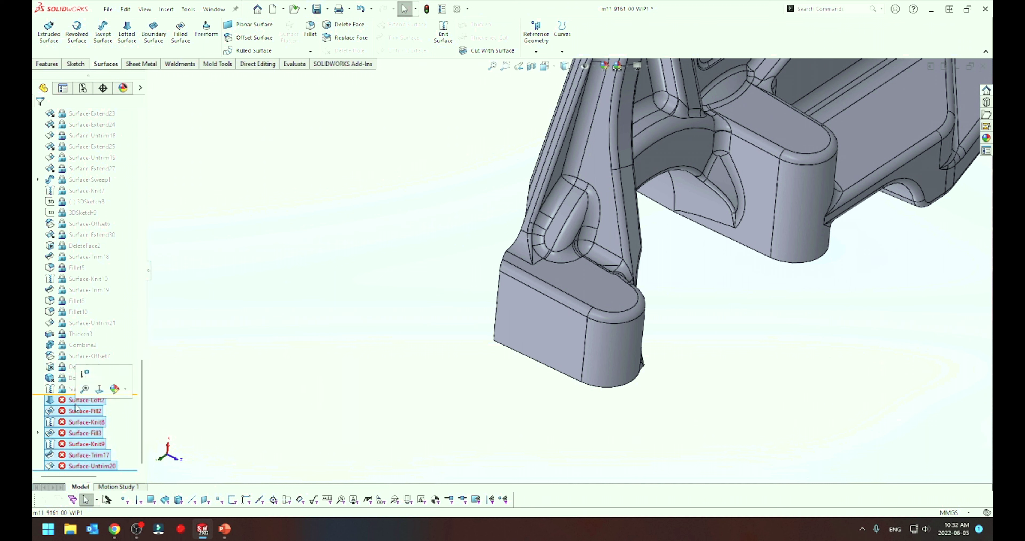
pyautogui.press('Delete')
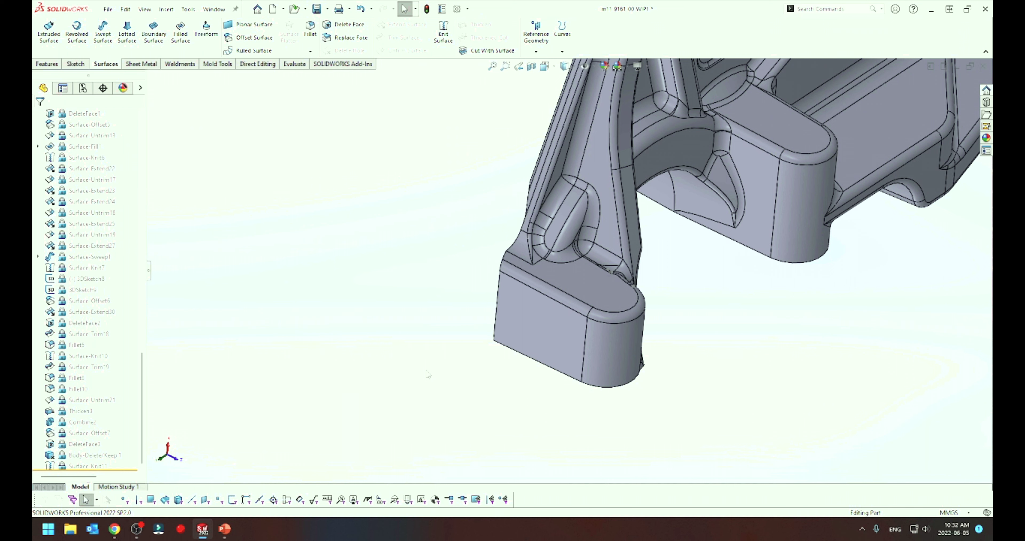
pyautogui.press('f')
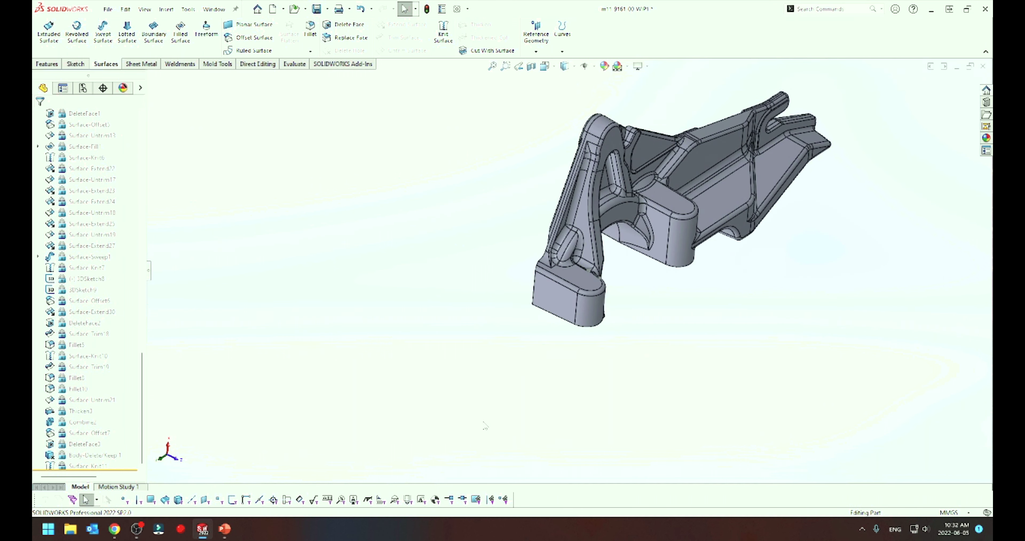